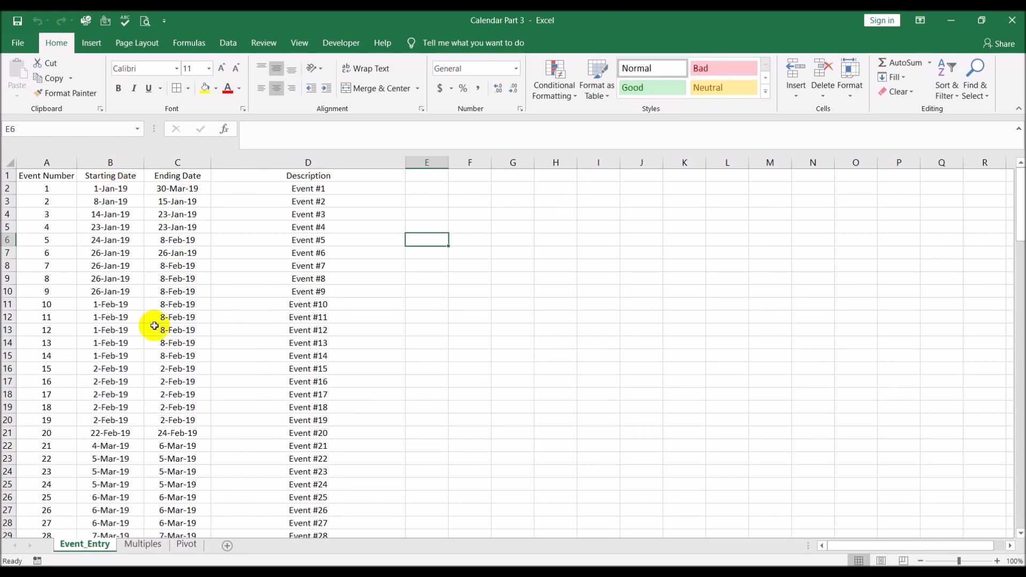
- Refresh the pivot table of event dates and descriptions on the Pivot sheet
{"action": "key", "text": "ctrl+Page_Down"}
{"action": "key", "text": "ctrl+Page_Down"}
{"action": "left_click", "coordinate": [439, 267]}
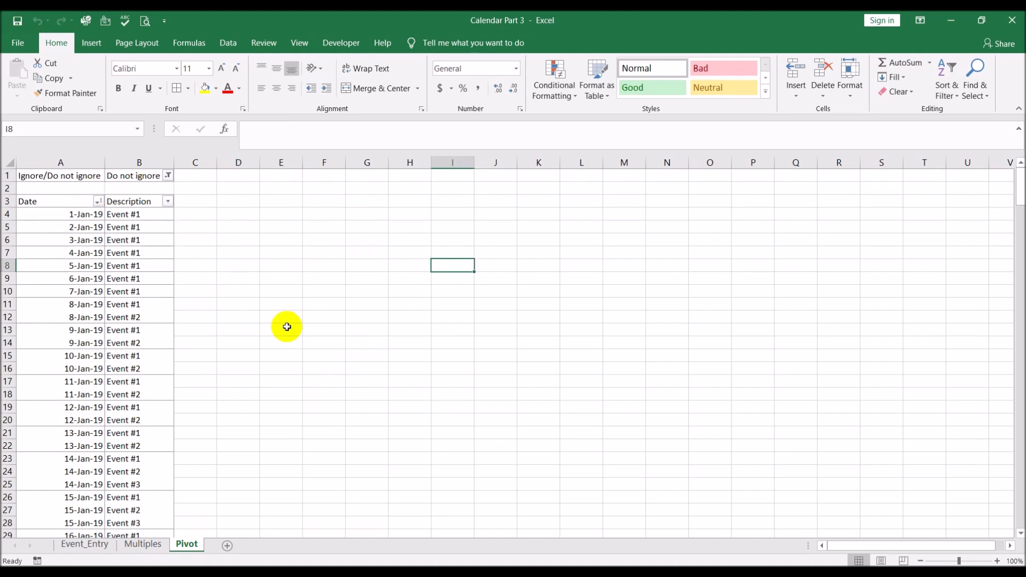
{"action": "right_click", "coordinate": [139, 306]}
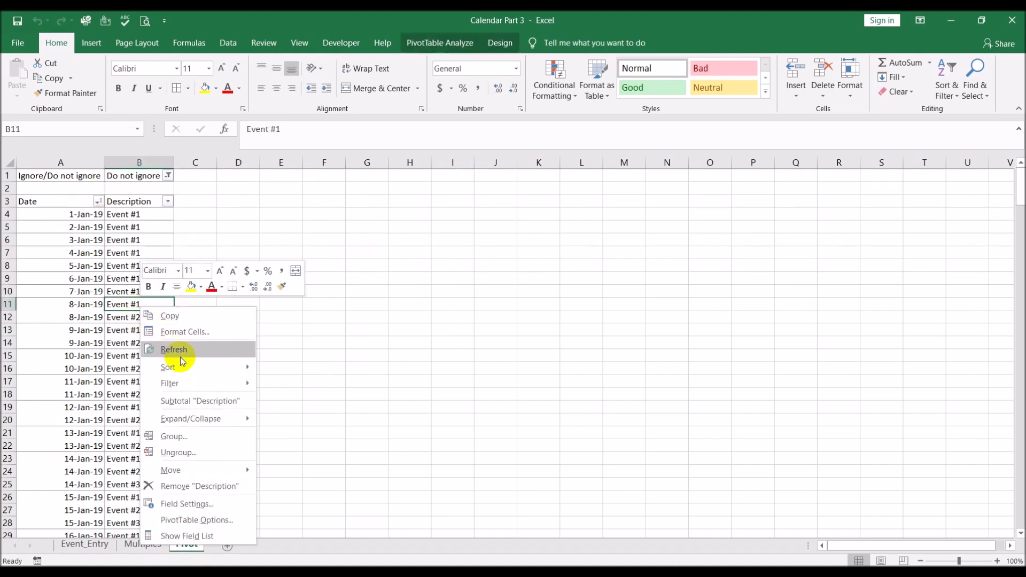
{"action": "left_click", "coordinate": [216, 328]}
{"action": "left_click", "coordinate": [264, 292]}
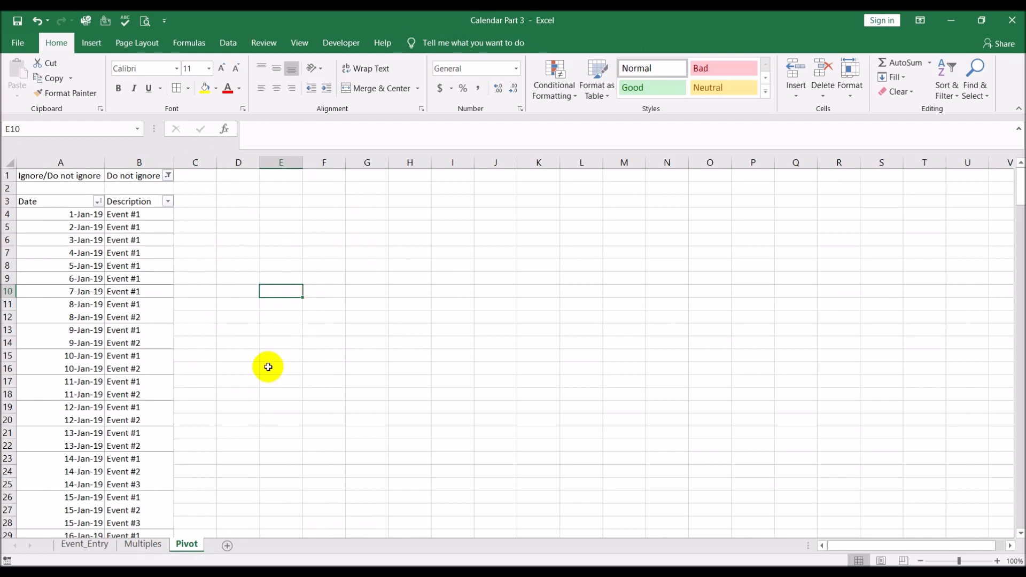
- Copy Sheet1 from the Simple Calendar workbook into Calendar Part 3.xlsx, placing the copy after all existing sheets
{"action": "left_click", "coordinate": [300, 572]}
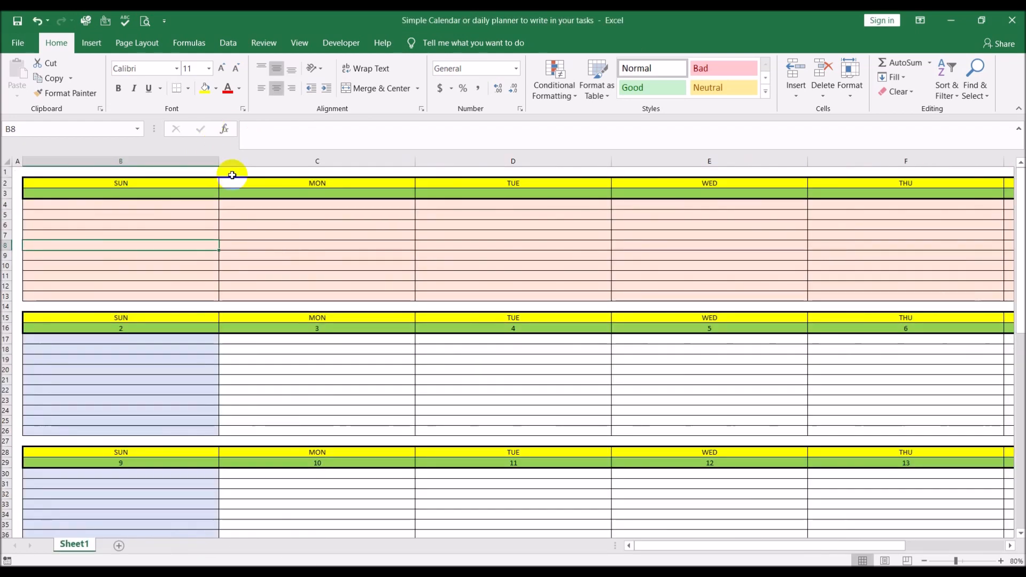
{"action": "left_click", "coordinate": [281, 204]}
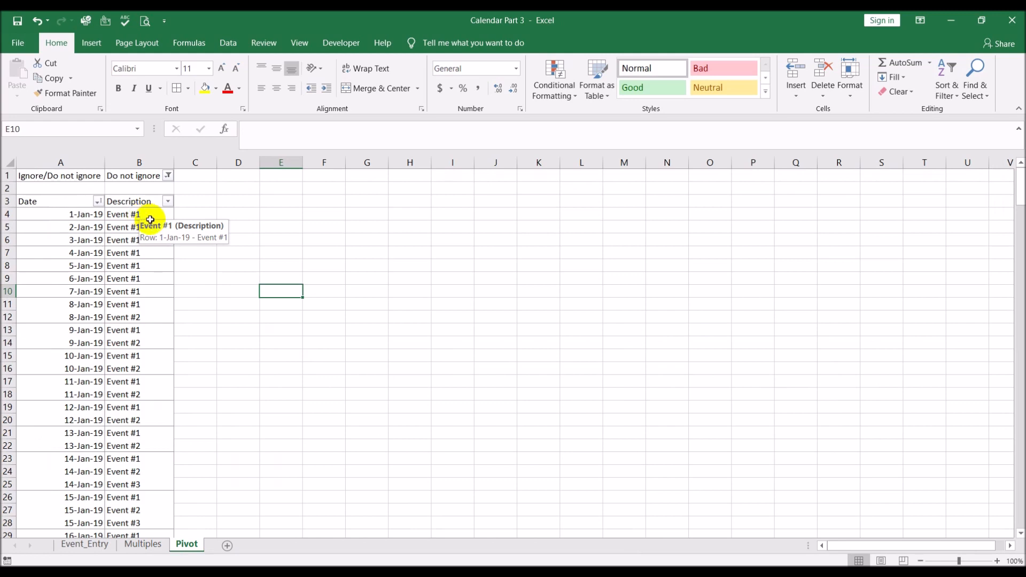
{"action": "left_click", "coordinate": [325, 544]}
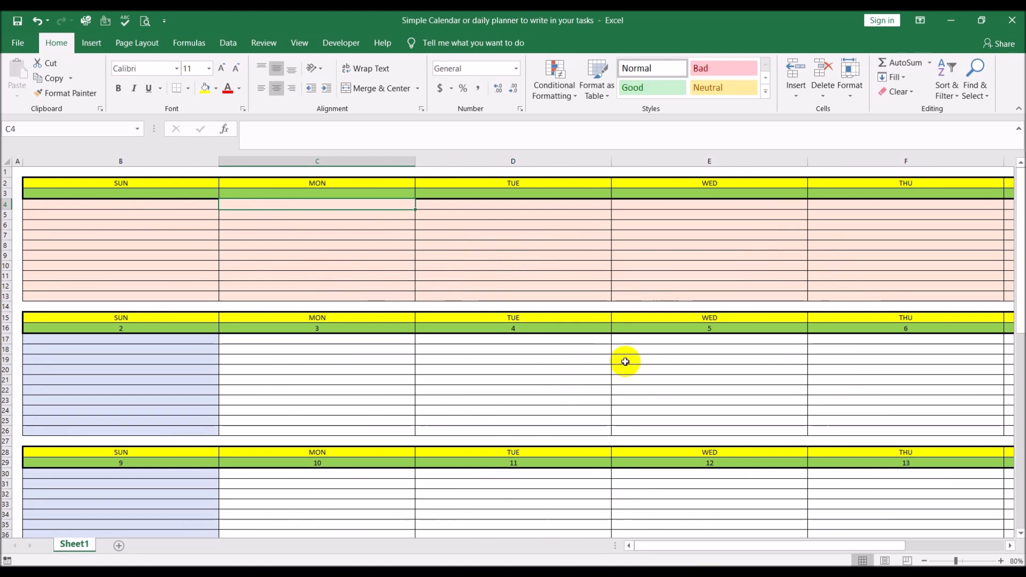
{"action": "right_click", "coordinate": [73, 554]}
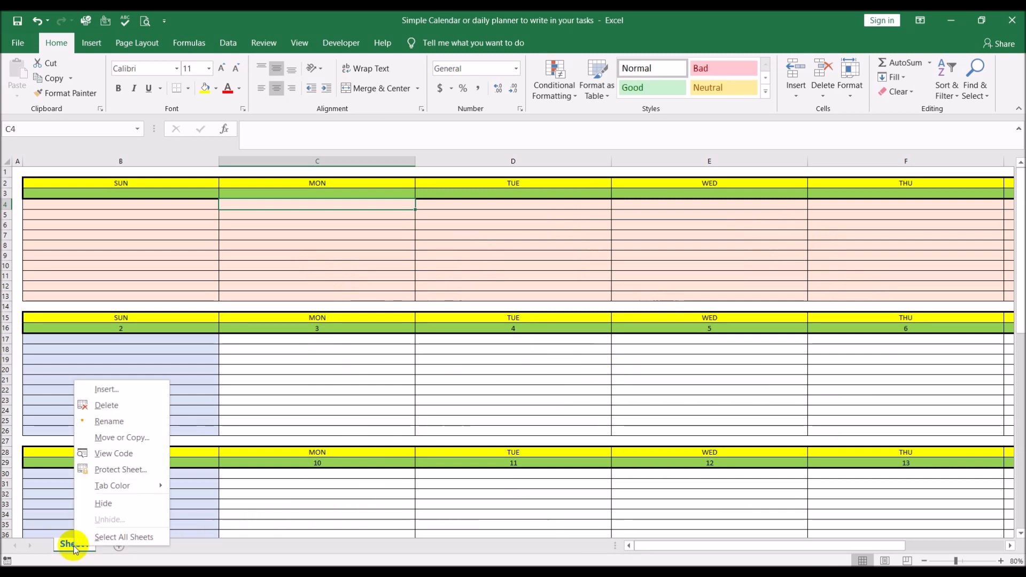
{"action": "left_click", "coordinate": [137, 438]}
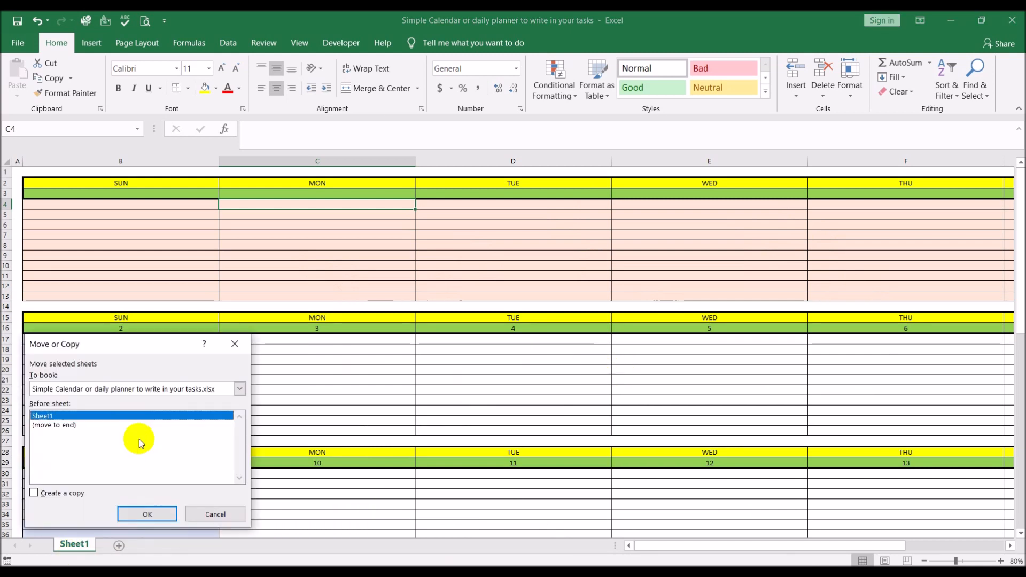
{"action": "left_click", "coordinate": [161, 391]}
{"action": "left_click", "coordinate": [150, 410]}
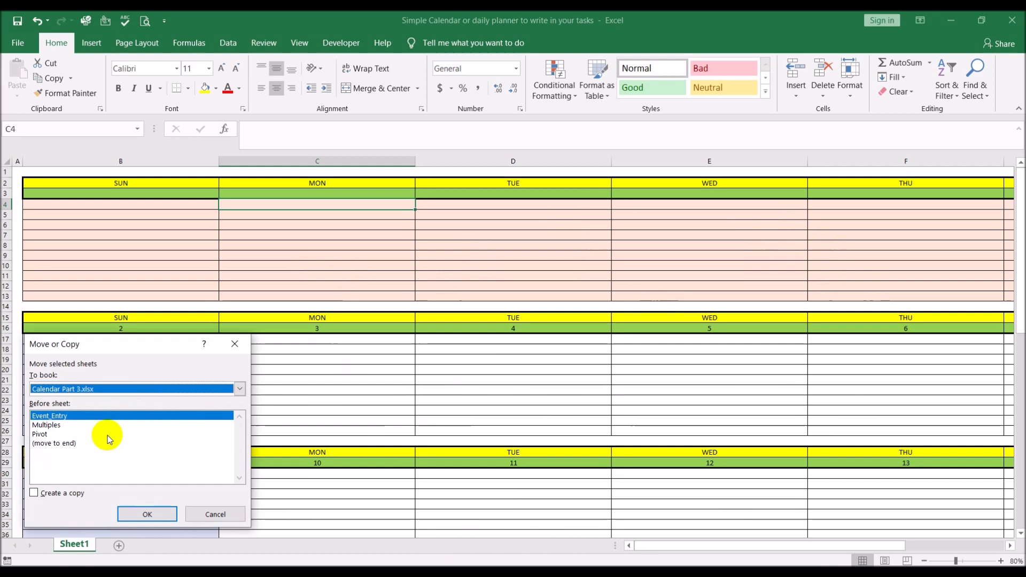
{"action": "left_click", "coordinate": [59, 443]}
{"action": "left_click", "coordinate": [59, 493]}
{"action": "left_click", "coordinate": [147, 514]}
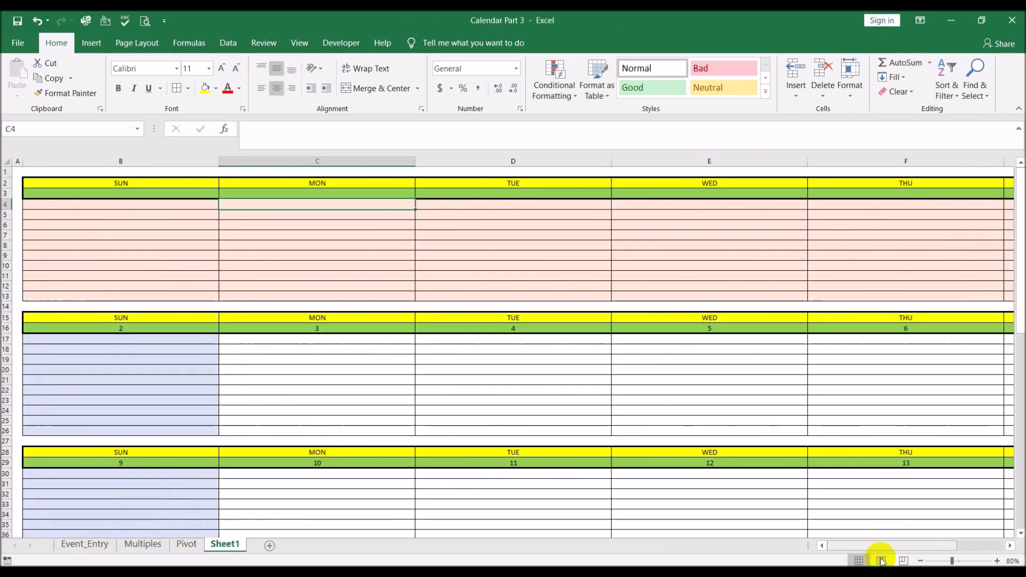
- Replace the Start of Month formula in K3 of the copied calendar with the date 1/1
{"action": "left_click_drag", "start_coordinate": [859, 544], "coordinate": [1018, 539]}
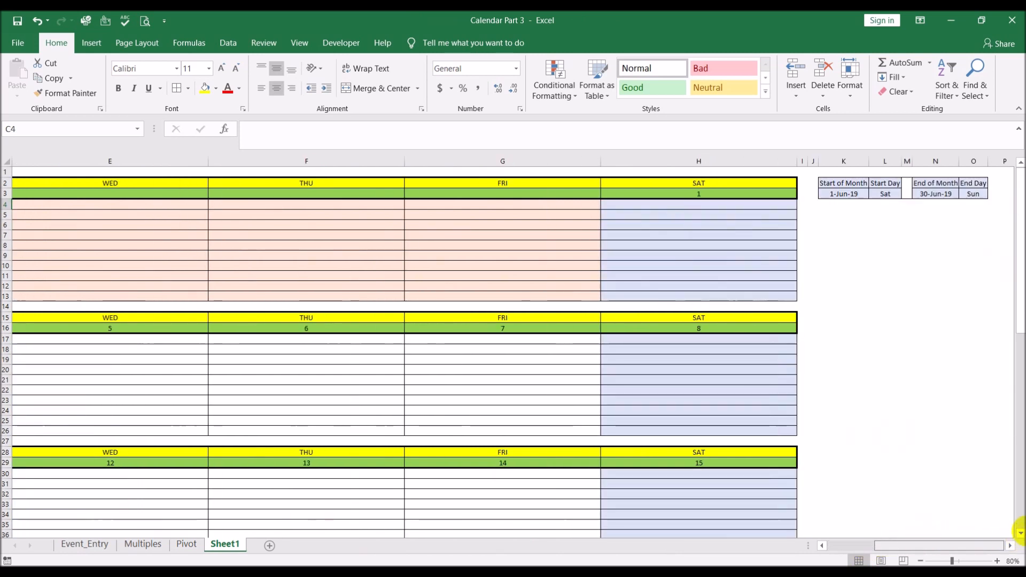
{"action": "left_click", "coordinate": [844, 192]}
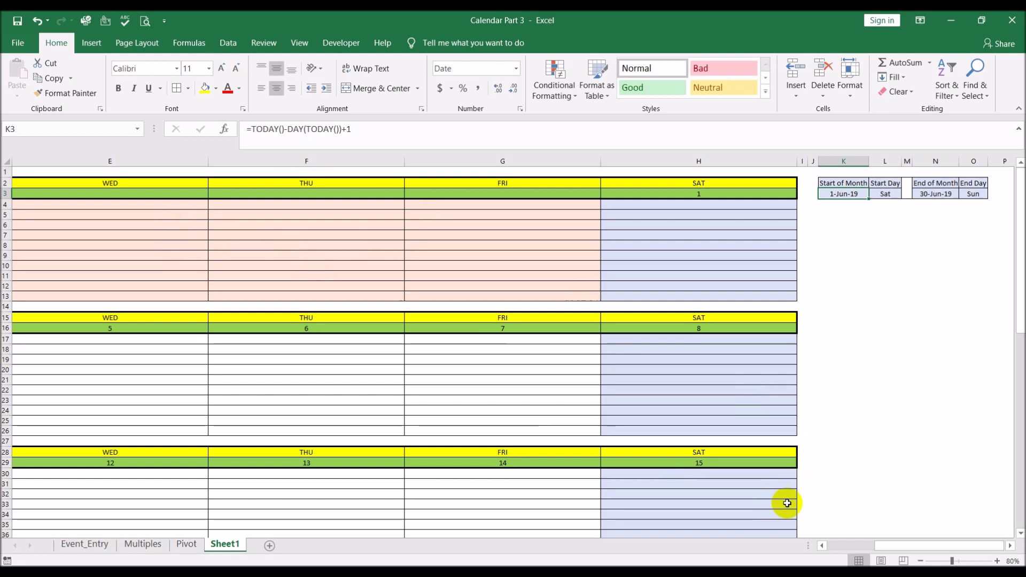
{"action": "type", "text": "1"}
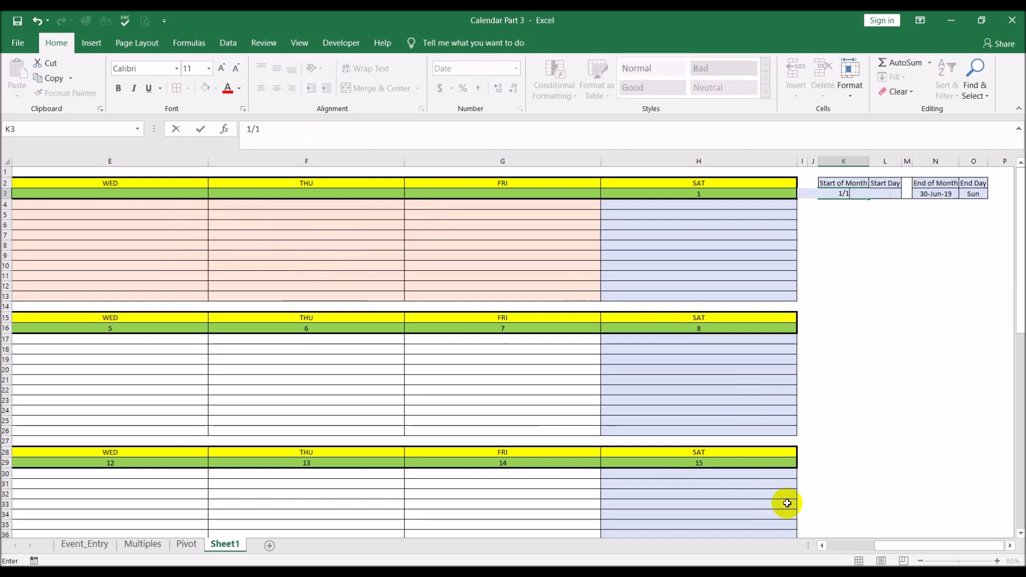
{"action": "type", "text": "/1"}
{"action": "key", "text": "Return"}
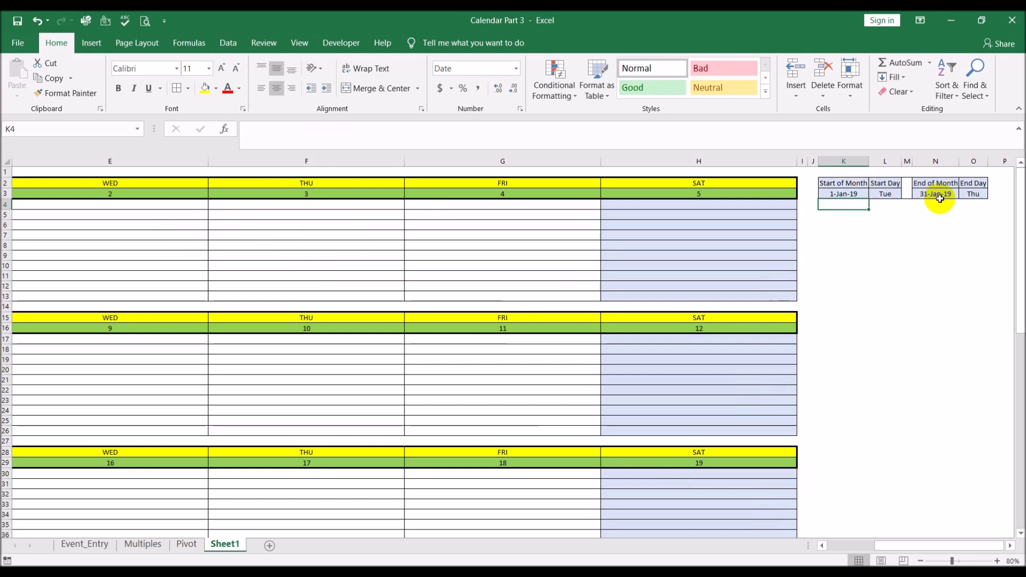
- Rename the copied calendar sheet from Sheet1 to Jan
{"action": "left_click_drag", "start_coordinate": [938, 543], "coordinate": [784, 543]}
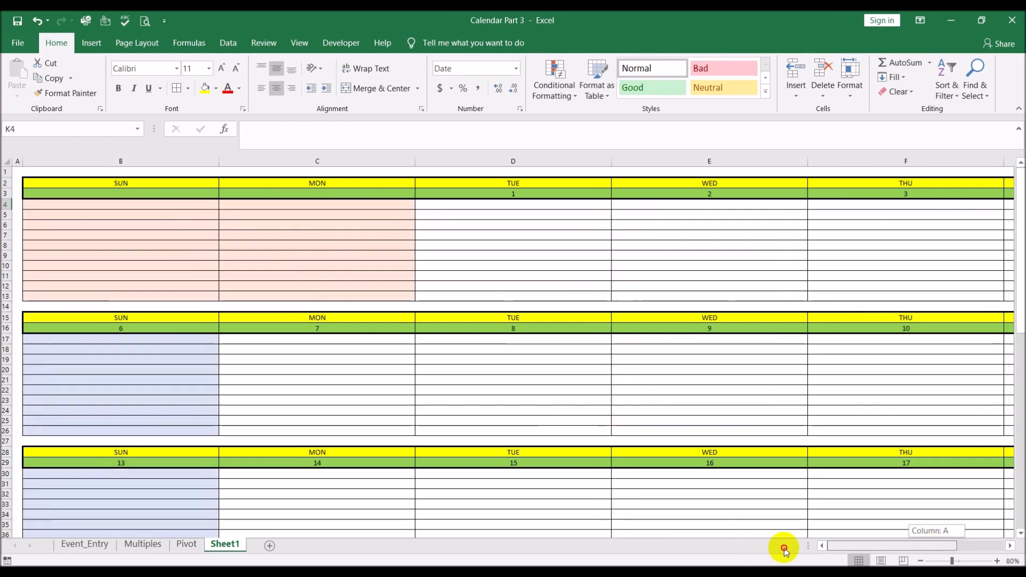
{"action": "double_click", "coordinate": [219, 544]}
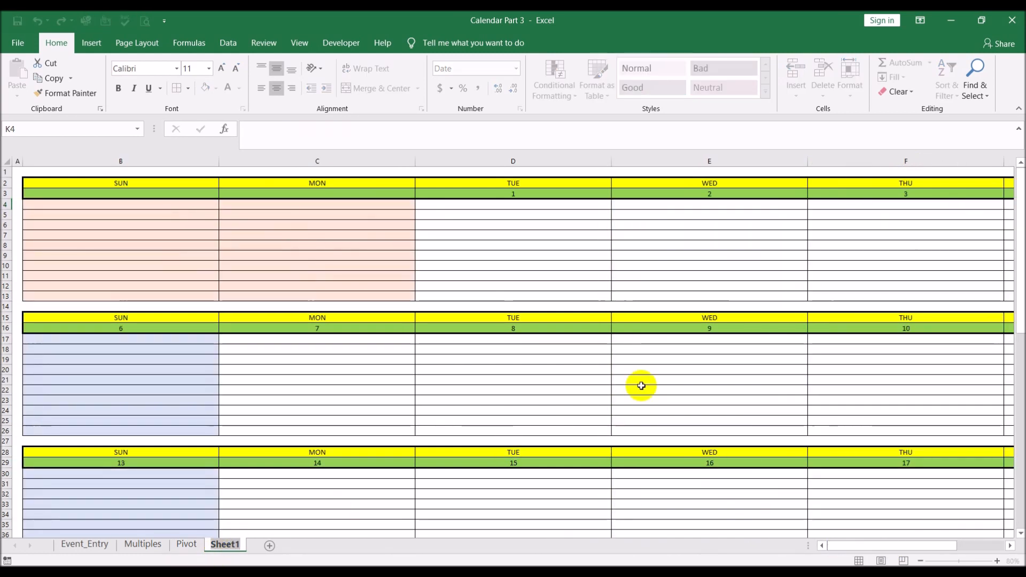
{"action": "type", "text": "Jan"}
{"action": "key", "text": "Return"}
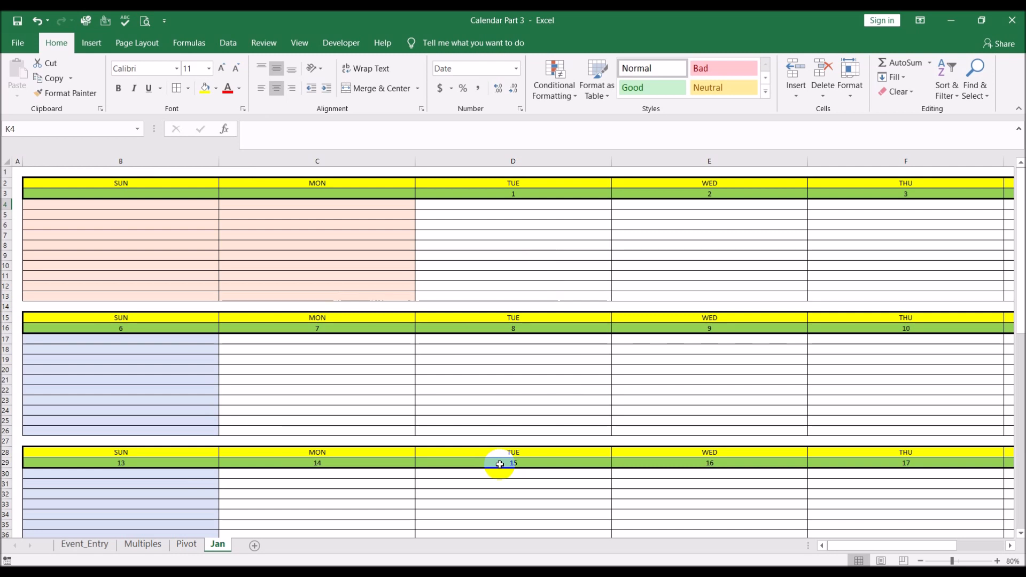
{"action": "mouse_move", "coordinate": [254, 573]}
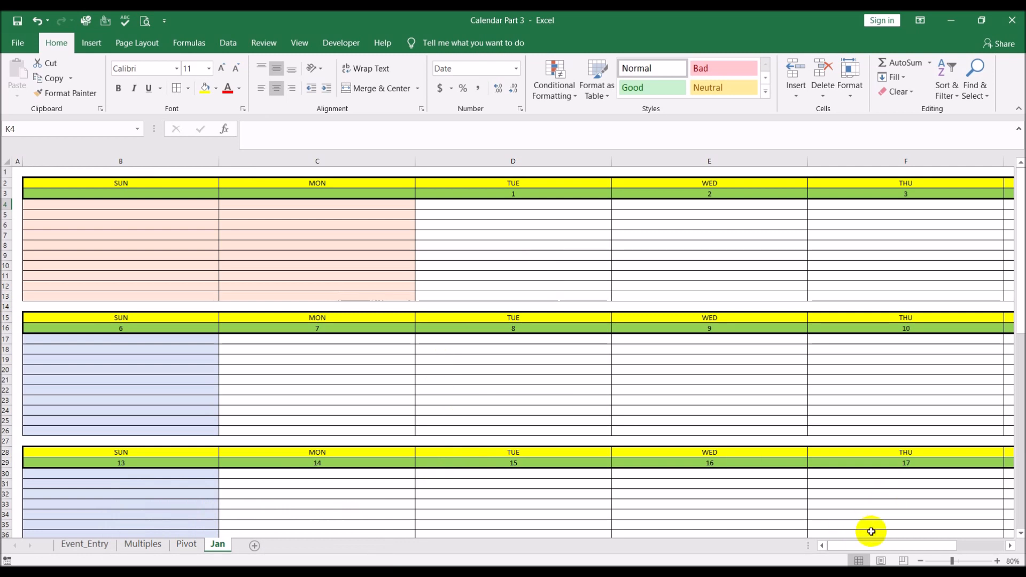
{"action": "left_click_drag", "start_coordinate": [905, 544], "coordinate": [1015, 488]}
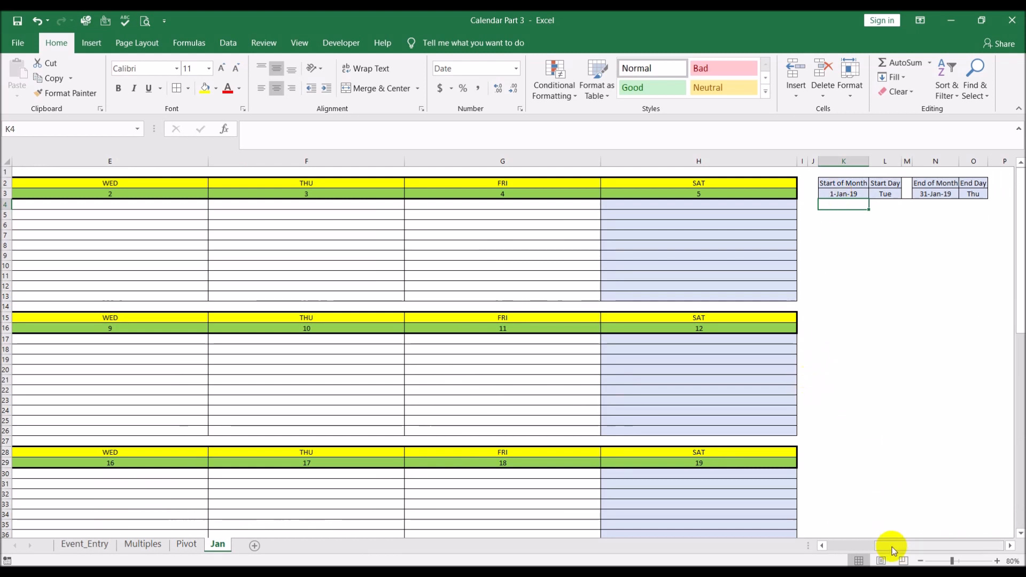
{"action": "left_click_drag", "start_coordinate": [893, 547], "coordinate": [668, 544]}
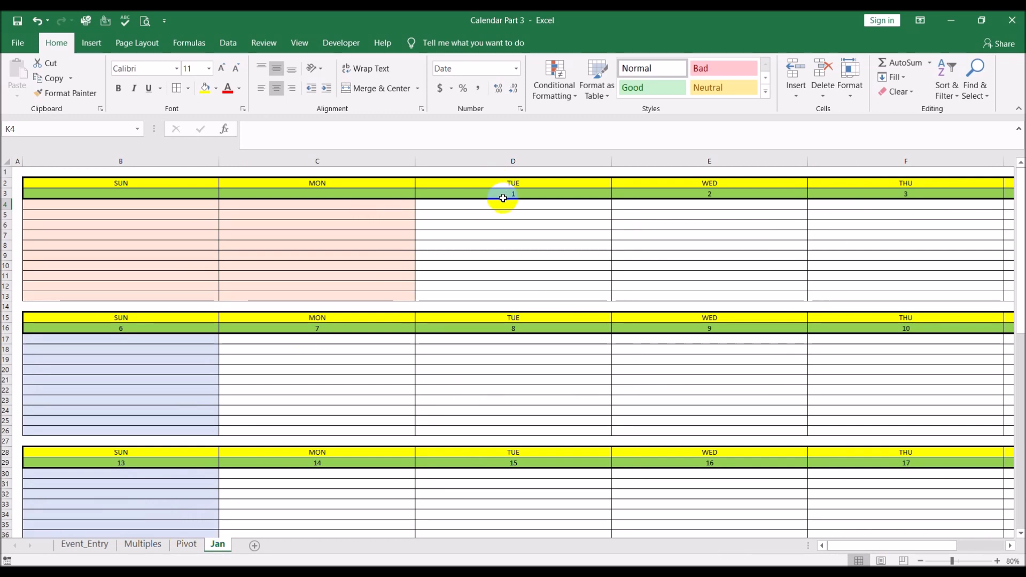
{"action": "scroll", "coordinate": [582, 342], "scroll_direction": "down", "scroll_amount": 10}
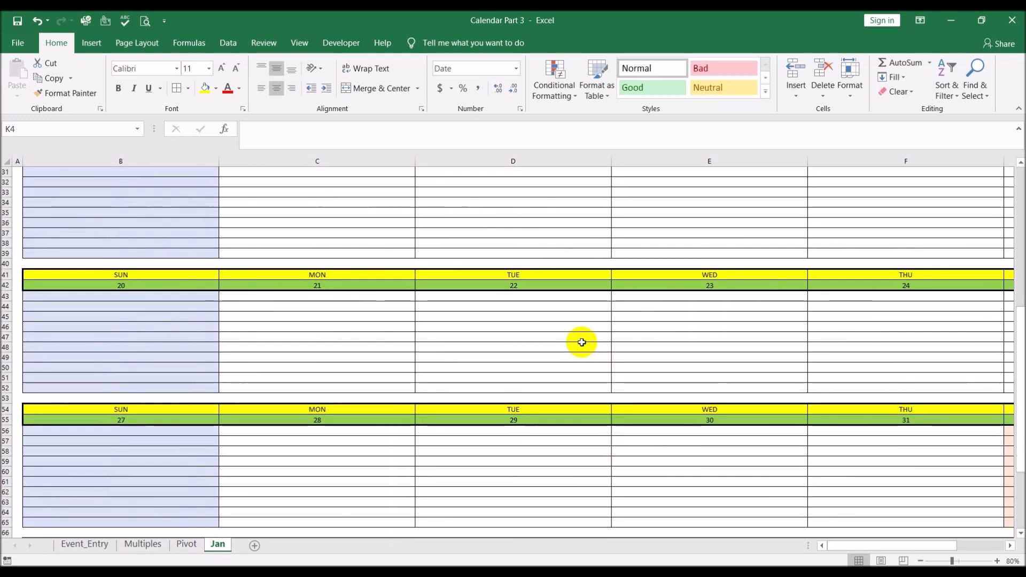
{"action": "scroll", "coordinate": [914, 416], "scroll_direction": "up", "scroll_amount": 10}
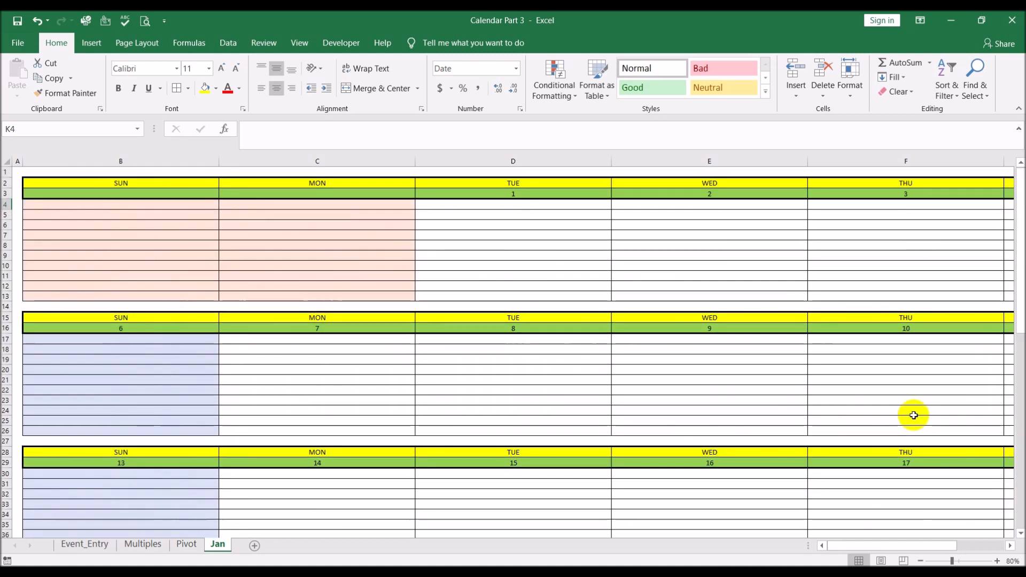
- Insert a blank row between the weekday and date rows of the first three calendar weeks, at rows 3, 17 and 31
{"action": "left_click", "coordinate": [3, 194]}
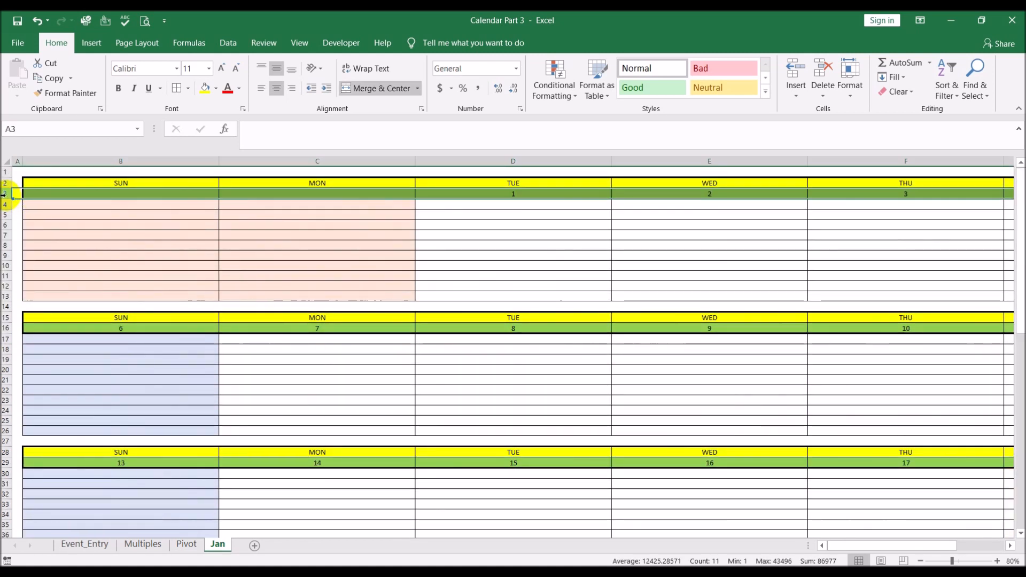
{"action": "right_click", "coordinate": [4, 194]}
{"action": "left_click", "coordinate": [37, 294]}
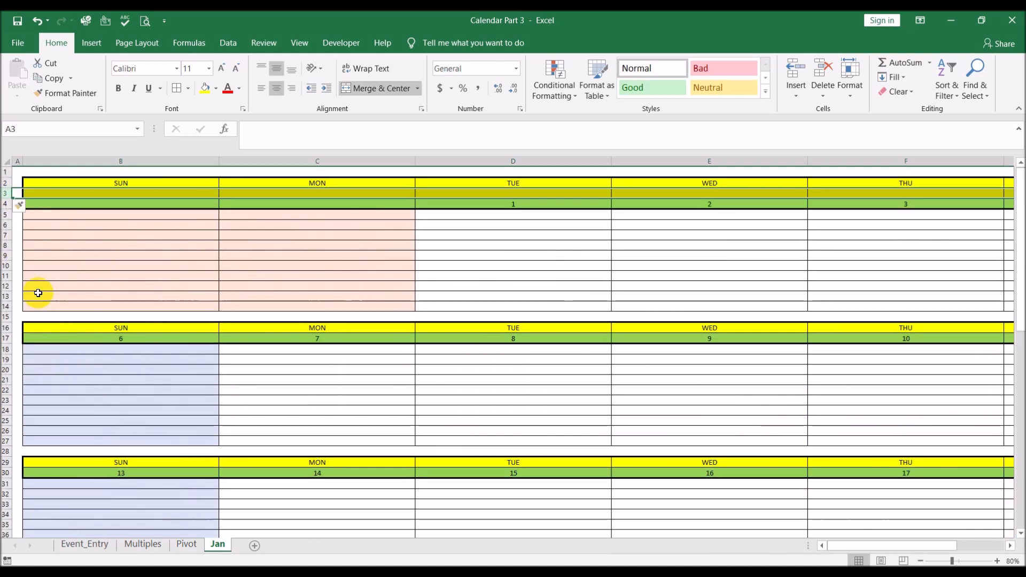
{"action": "left_click", "coordinate": [5, 339]}
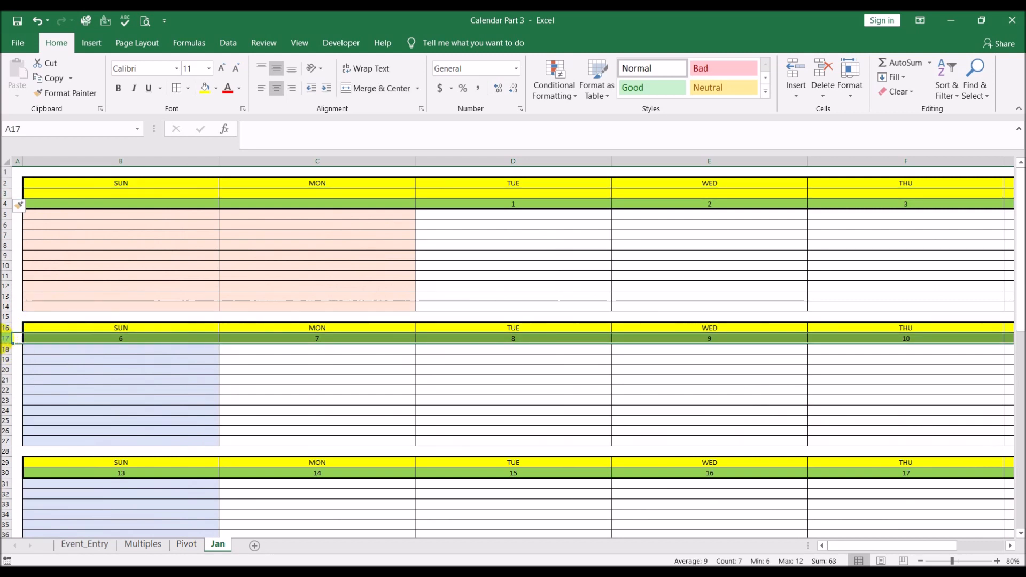
{"action": "key", "text": "F4"}
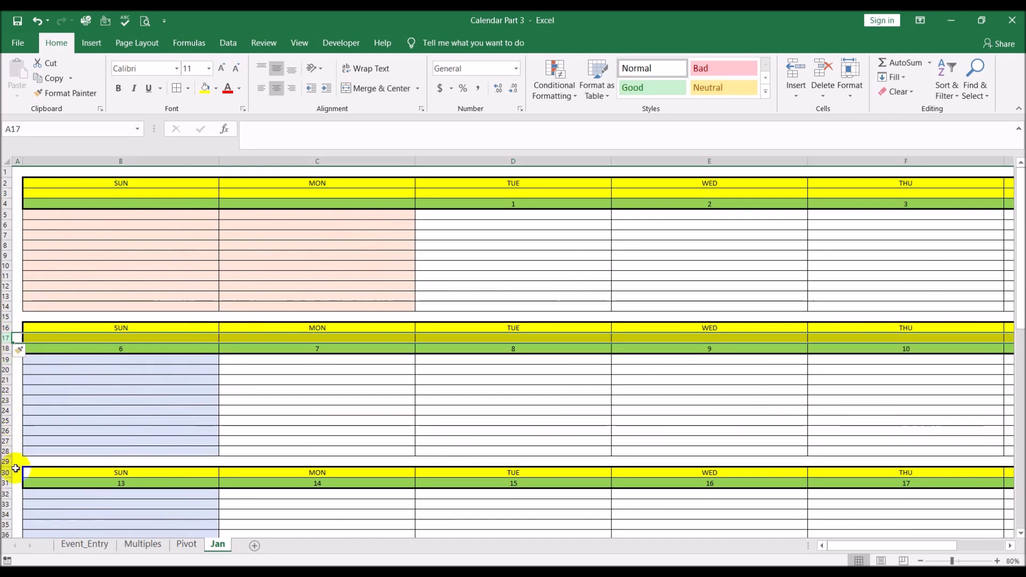
{"action": "left_click", "coordinate": [4, 483]}
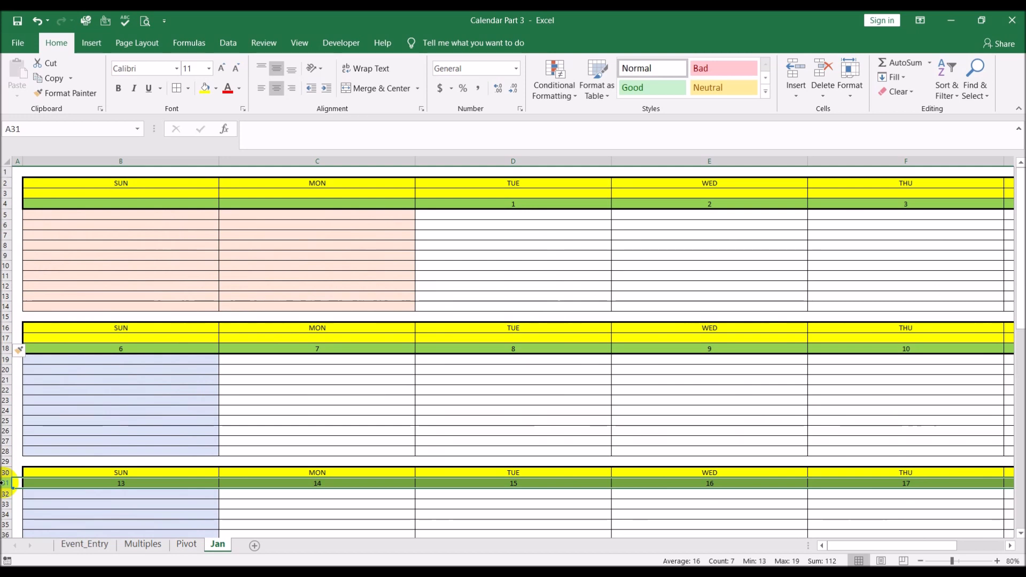
{"action": "key", "text": "F4"}
- Insert a blank row between the weekday and date rows of the last three calendar weeks, at rows 45, 59 and 73
{"action": "scroll", "coordinate": [241, 412], "scroll_direction": "down", "scroll_amount": 7}
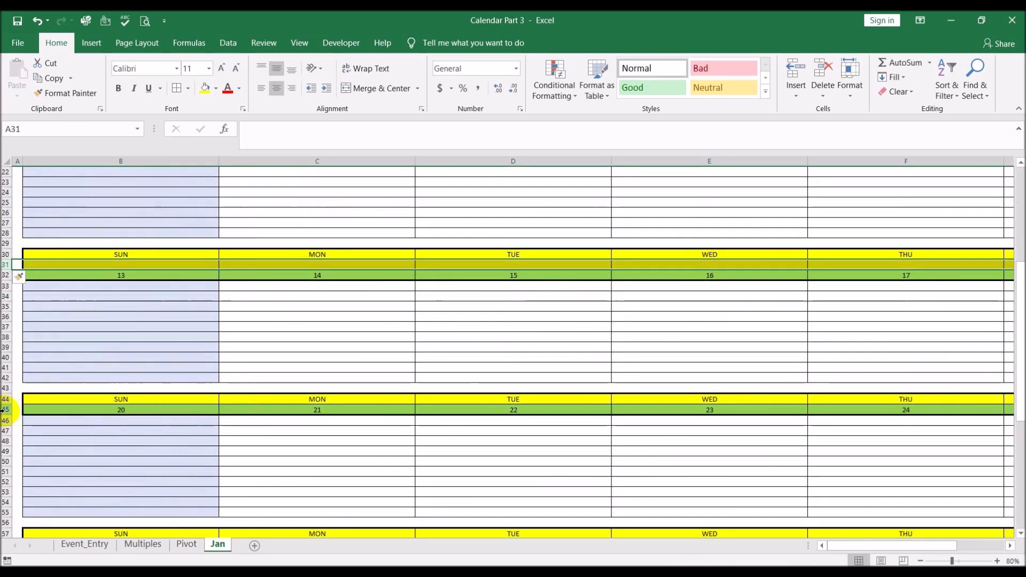
{"action": "left_click", "coordinate": [3, 410]}
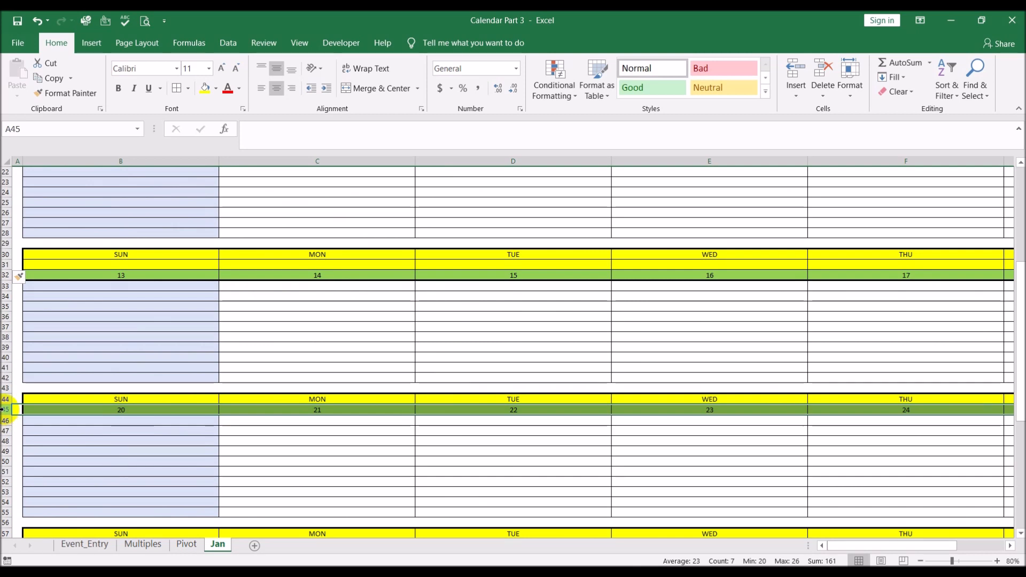
{"action": "key", "text": "F4"}
{"action": "scroll", "coordinate": [3, 410], "scroll_direction": "down", "scroll_amount": 5}
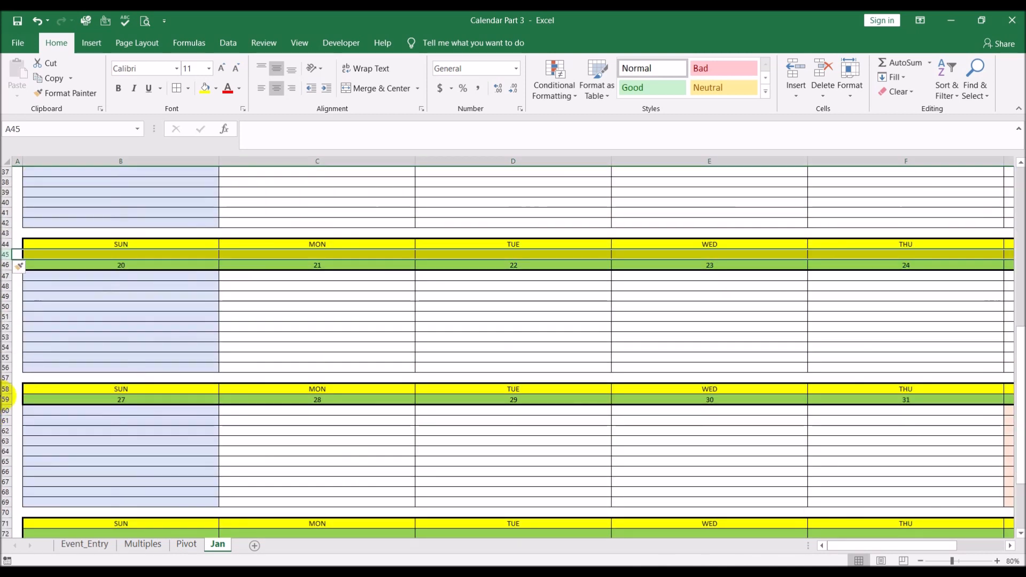
{"action": "left_click", "coordinate": [5, 400]}
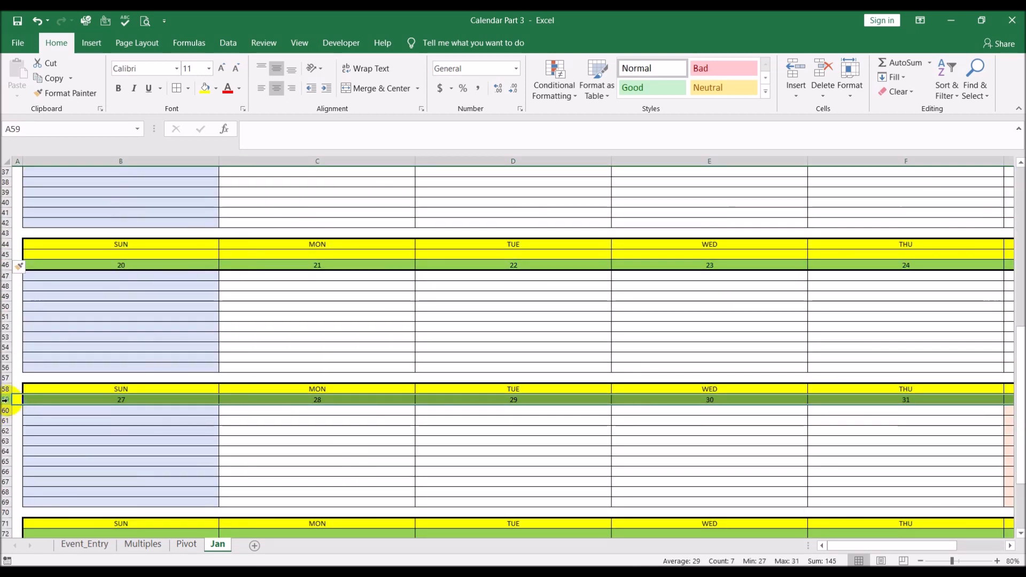
{"action": "key", "text": "F4"}
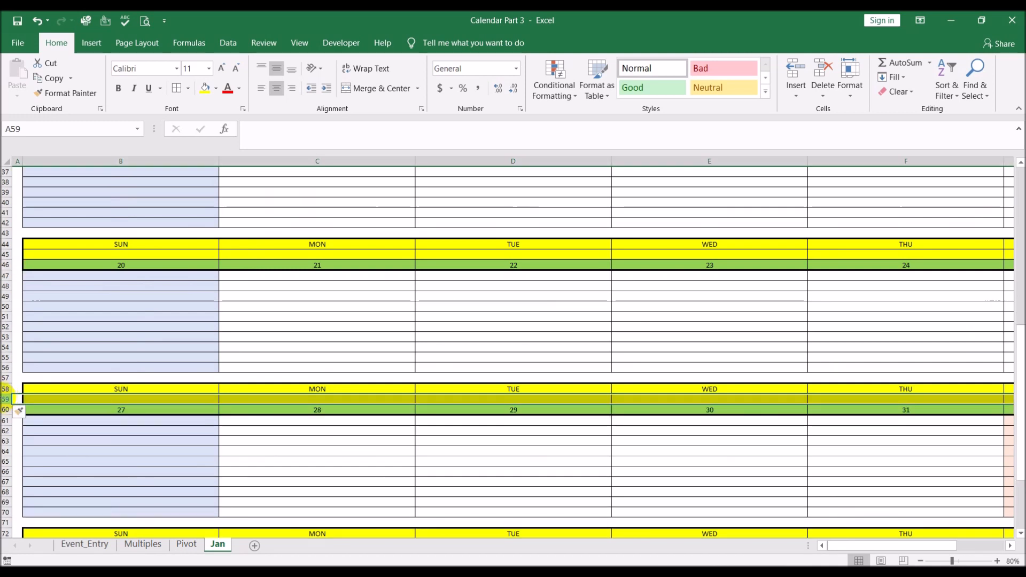
{"action": "scroll", "coordinate": [5, 399], "scroll_direction": "down", "scroll_amount": 4}
{"action": "left_click", "coordinate": [5, 419]}
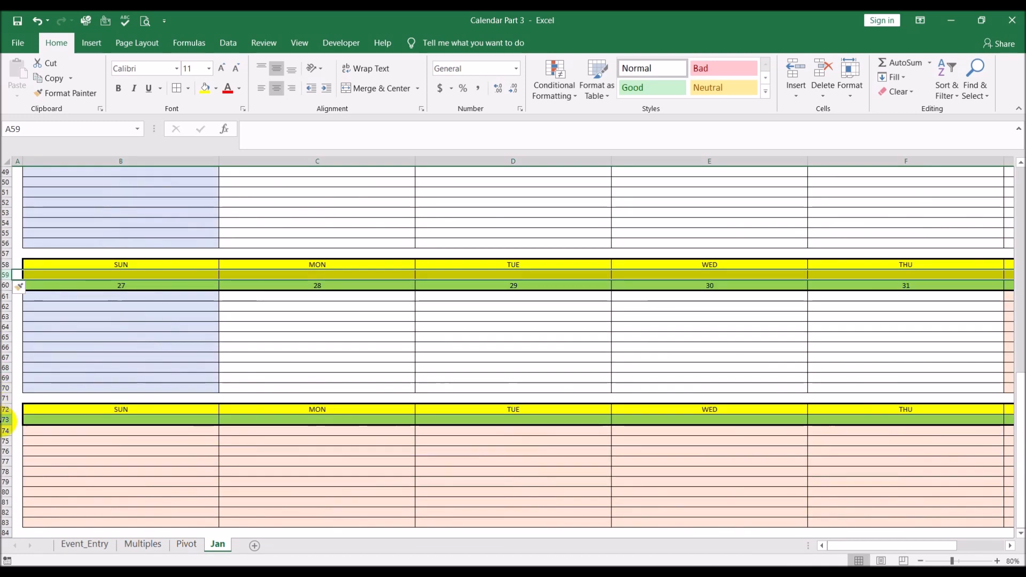
{"action": "key", "text": "F4"}
{"action": "scroll", "coordinate": [5, 420], "scroll_direction": "down", "scroll_amount": 2}
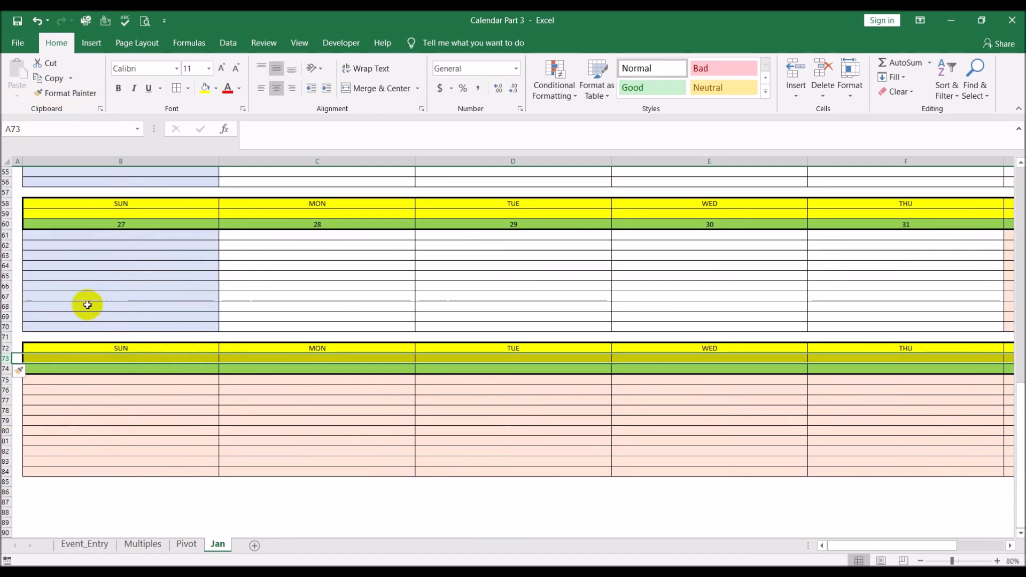
{"action": "scroll", "coordinate": [85, 304], "scroll_direction": "up", "scroll_amount": 18}
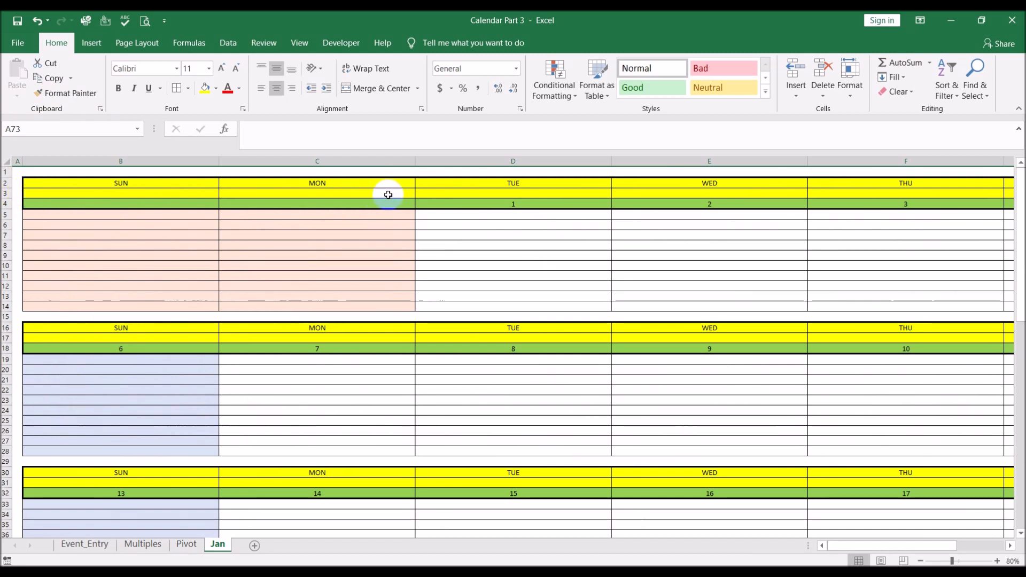
- Format the blank row 3 of the Jan sheet as a date of type 14-Mar-12
{"action": "left_click", "coordinate": [7, 193]}
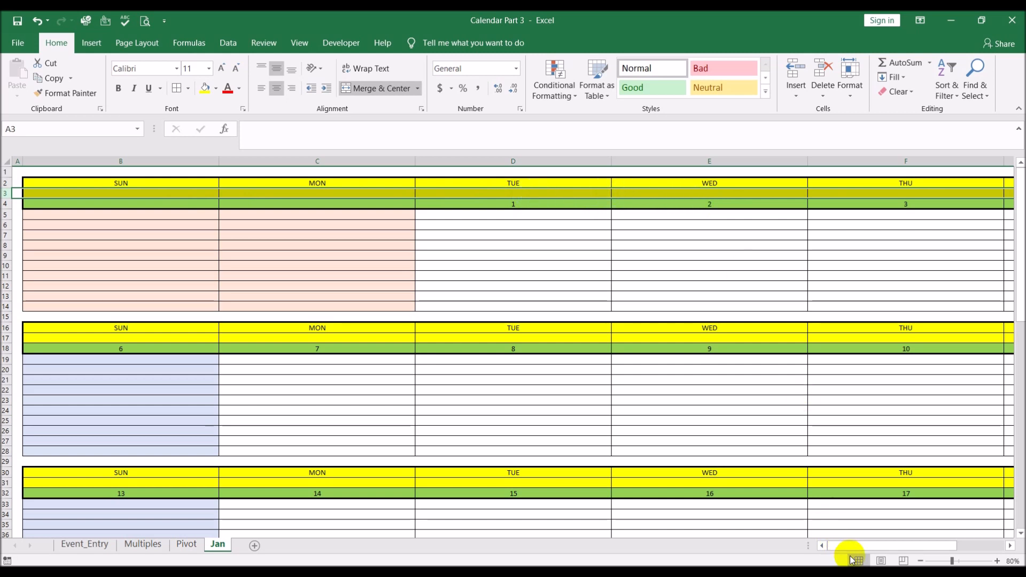
{"action": "left_click_drag", "start_coordinate": [851, 543], "coordinate": [856, 543]}
{"action": "right_click", "coordinate": [309, 193]}
{"action": "left_click", "coordinate": [369, 337]}
{"action": "left_click", "coordinate": [224, 271]}
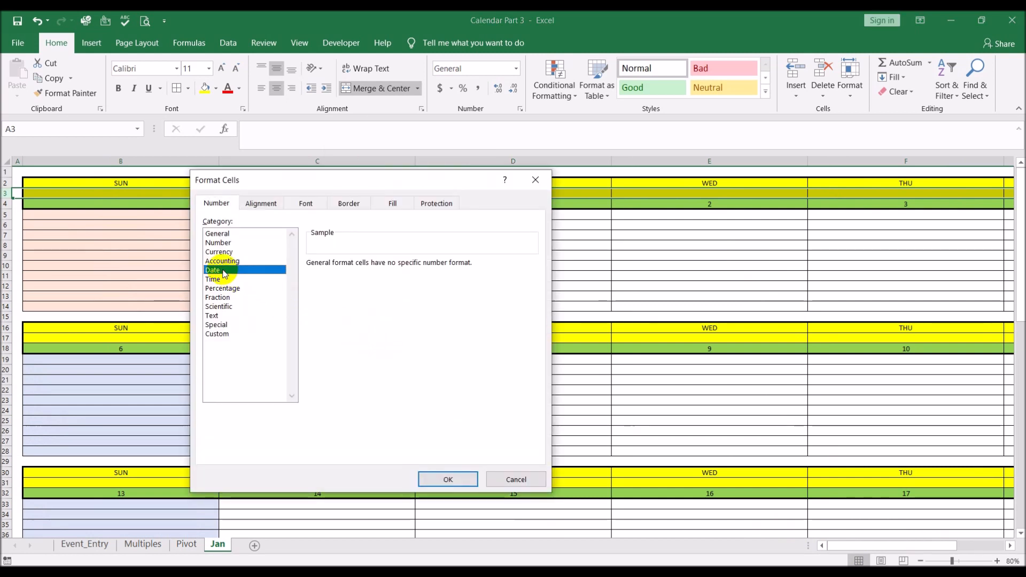
{"action": "scroll", "coordinate": [535, 317], "scroll_direction": "down", "scroll_amount": 2}
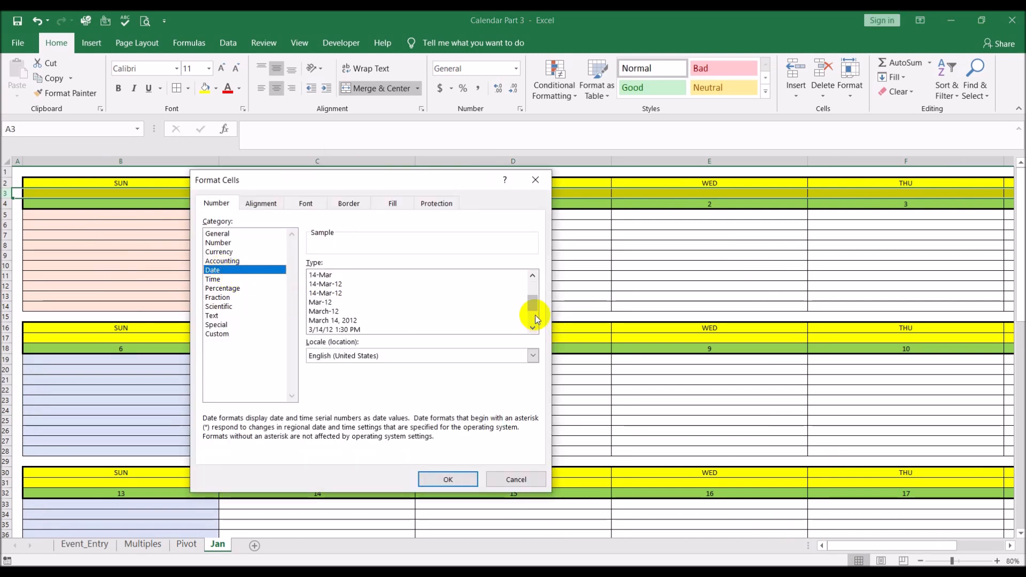
{"action": "left_click", "coordinate": [340, 285]}
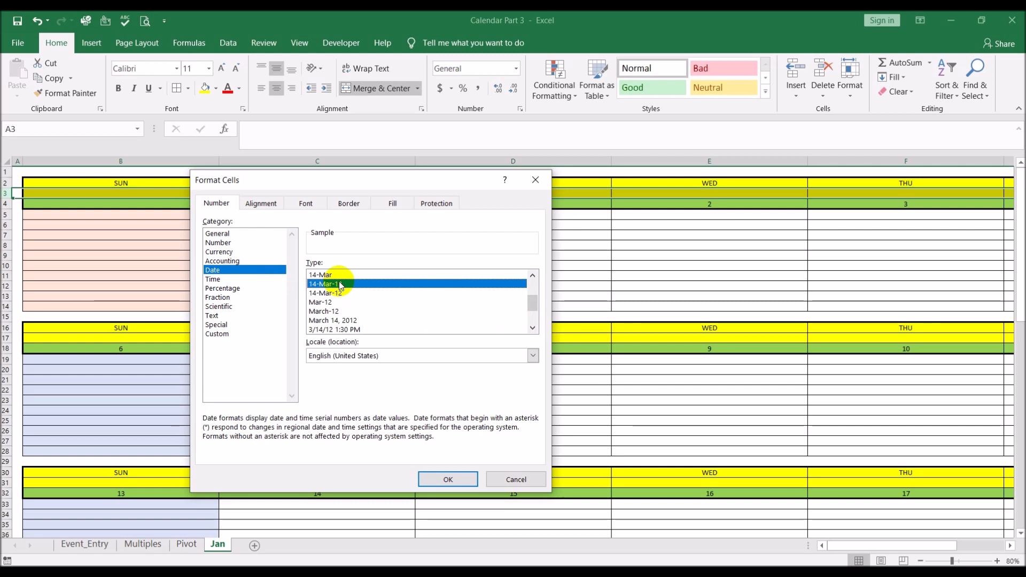
{"action": "left_click", "coordinate": [457, 481]}
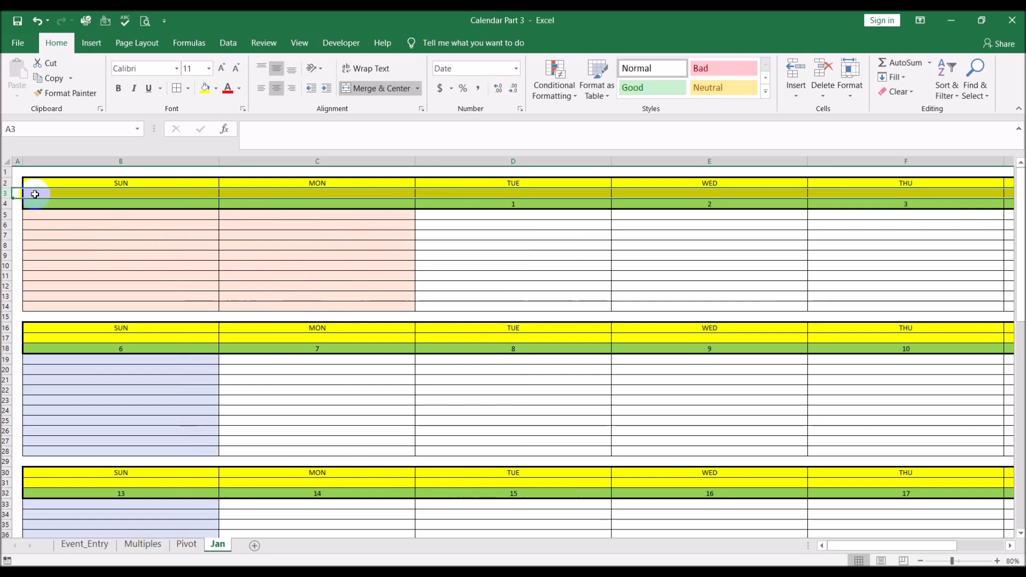
- Copy the date-formatted cells B3:H3 from the first calendar week
{"action": "left_click", "coordinate": [80, 193]}
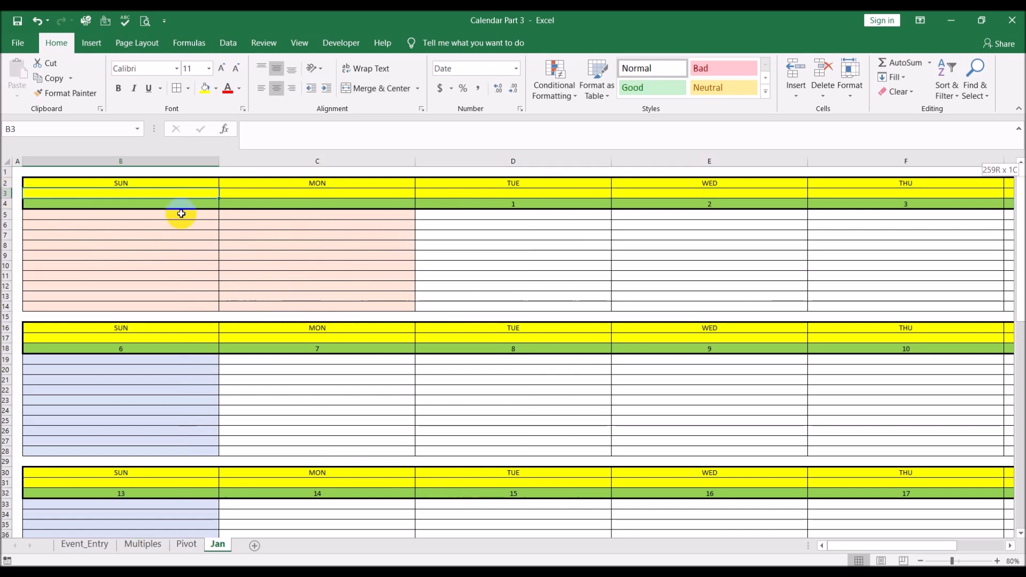
{"action": "key", "text": "ctrl+shift+Right"}
{"action": "key", "text": "ctrl+shift+Left"}
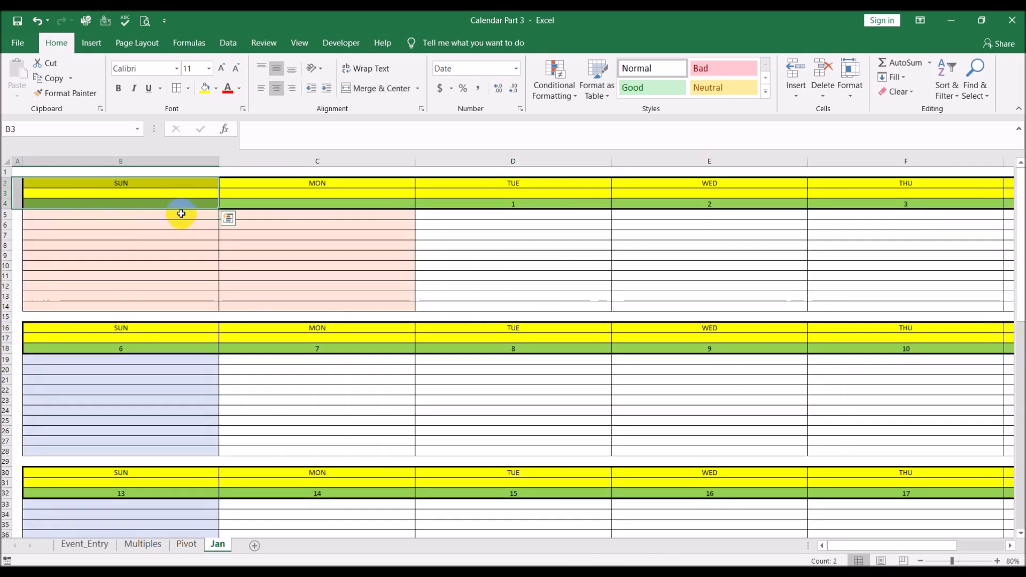
{"action": "left_click", "coordinate": [157, 195]}
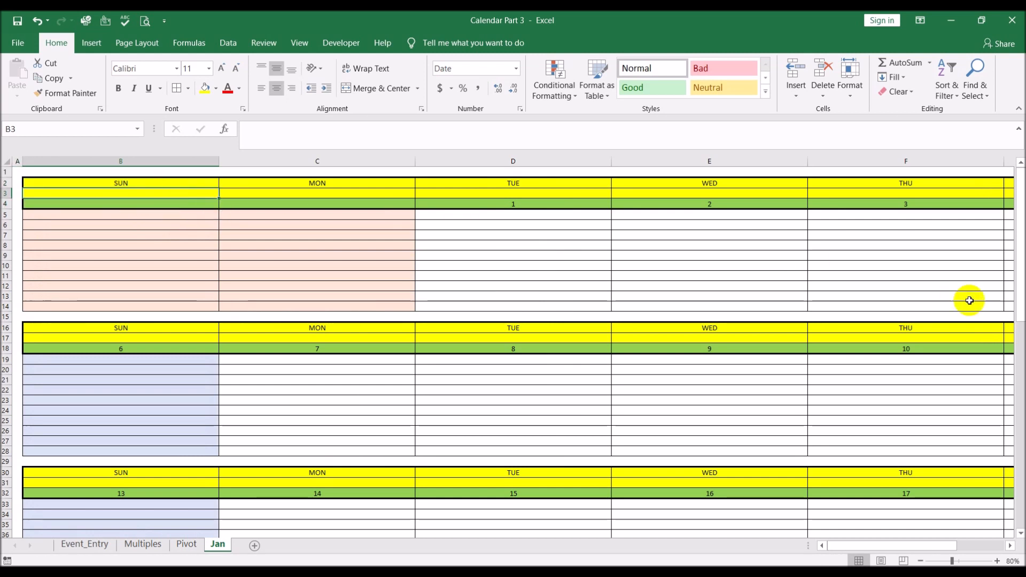
{"action": "left_click_drag", "start_coordinate": [859, 546], "coordinate": [906, 547]}
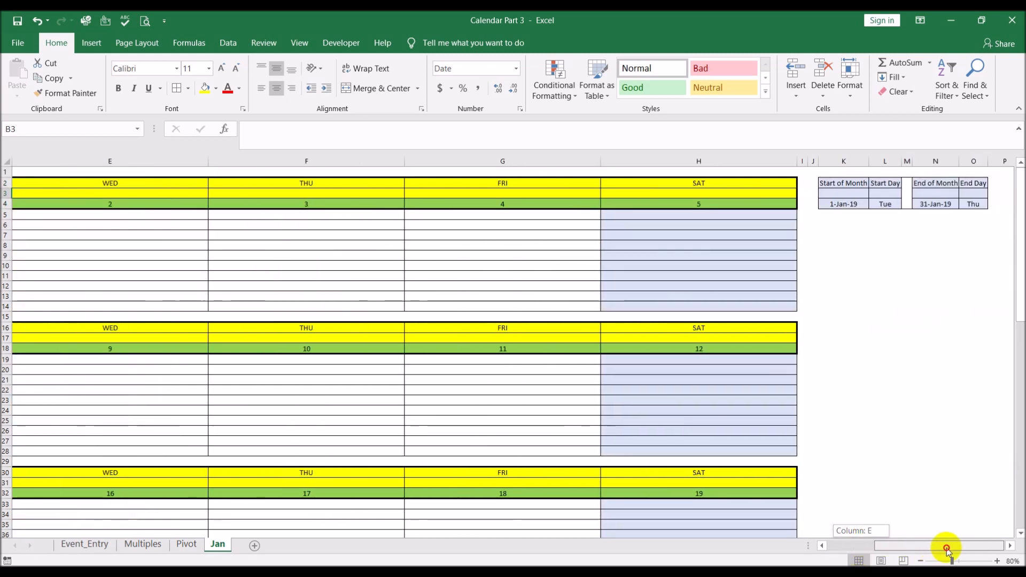
{"action": "key", "text": "shift+space"}
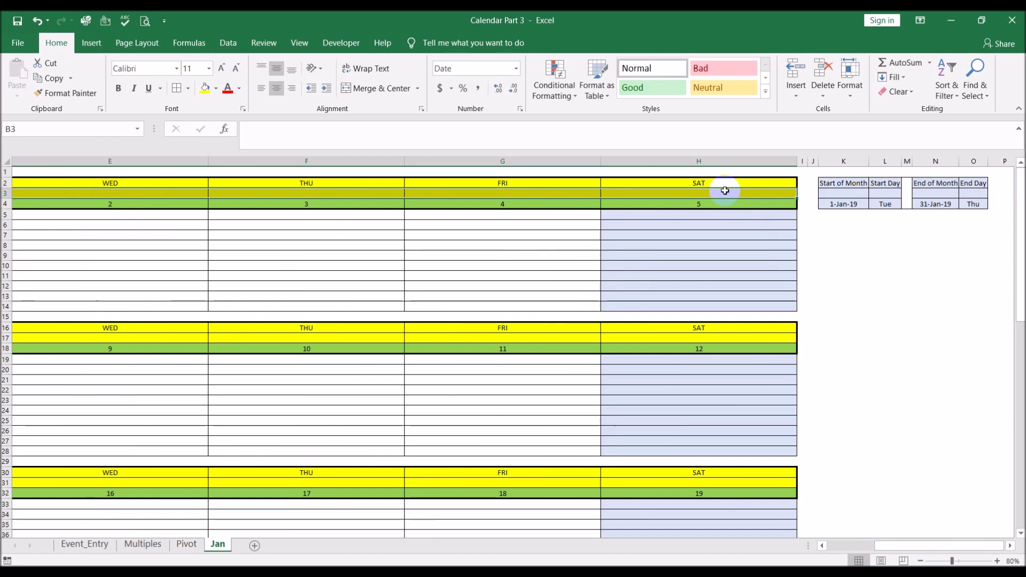
{"action": "key", "text": "ctrl+c"}
{"action": "left_click_drag", "start_coordinate": [941, 549], "coordinate": [820, 543]}
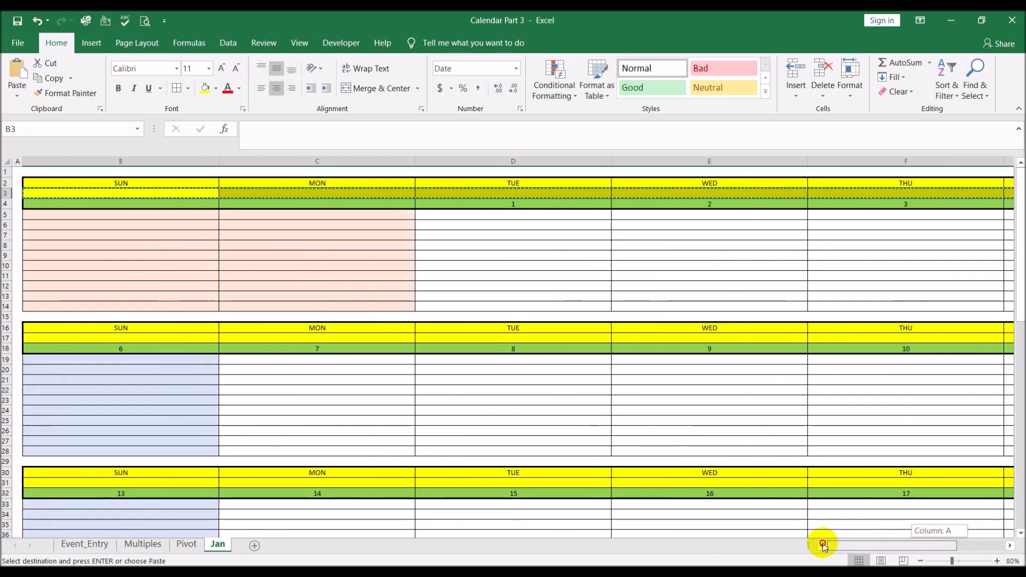
- Paste the copied date-formatted cells into the blank rows 17, 31 and 45, starting at column B
{"action": "left_click", "coordinate": [160, 335]}
{"action": "key", "text": "ctrl+v"}
{"action": "left_click", "coordinate": [155, 483]}
{"action": "scroll", "coordinate": [160, 454], "scroll_direction": "down", "scroll_amount": 9}
{"action": "left_click", "coordinate": [165, 348]}
{"action": "key", "text": "ctrl+v"}
- Paste the same date-formatted cells into the blank rows 59 and 73 of the last two calendar weeks, and end copy mode
{"action": "left_click", "coordinate": [181, 493]}
{"action": "key", "text": "ctrl+v"}
{"action": "scroll", "coordinate": [184, 470], "scroll_direction": "down", "scroll_amount": 4}
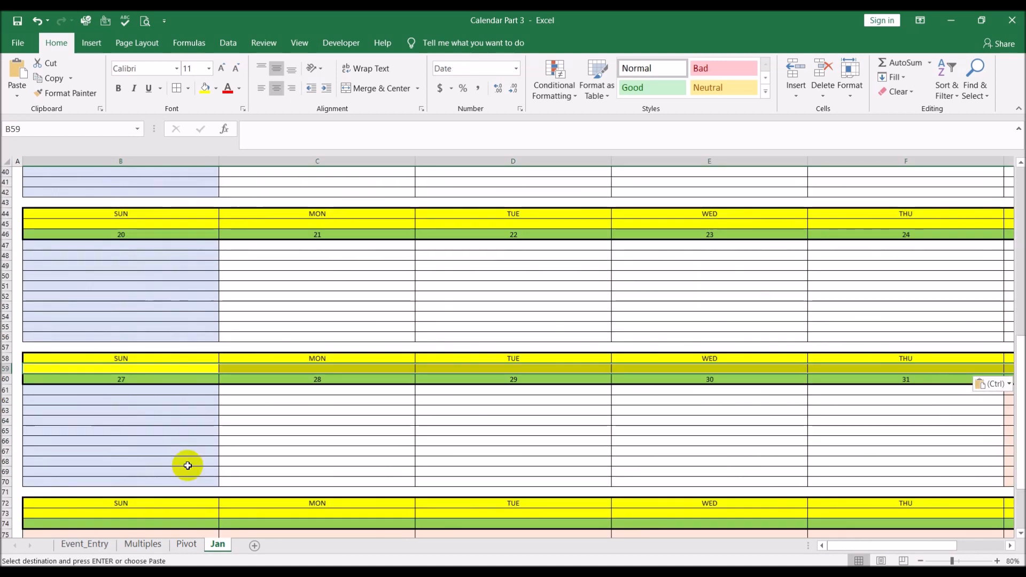
{"action": "left_click", "coordinate": [177, 511]}
{"action": "key", "text": "ctrl+v"}
{"action": "scroll", "coordinate": [190, 487], "scroll_direction": "down", "scroll_amount": 5}
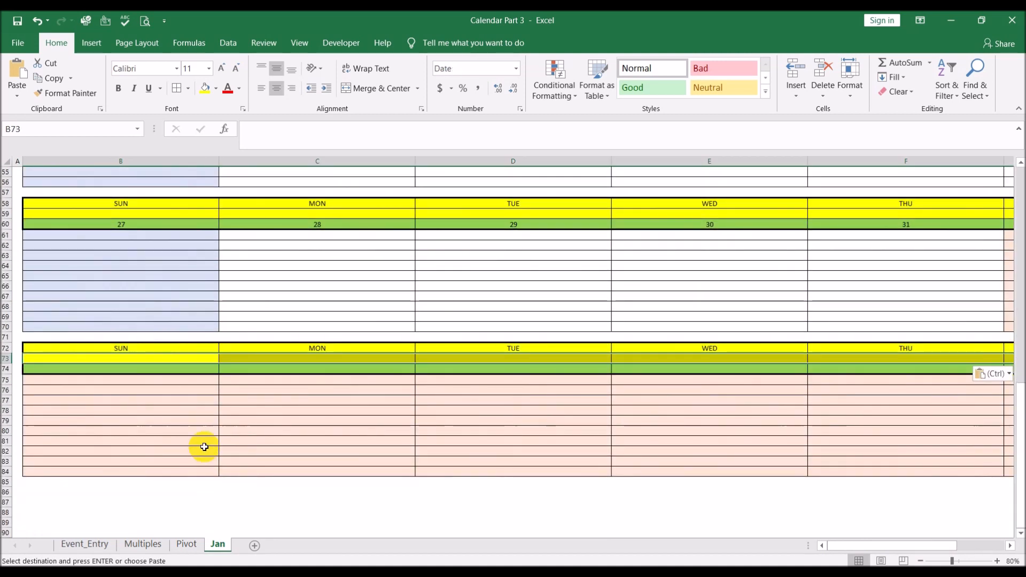
{"action": "scroll", "coordinate": [288, 467], "scroll_direction": "up", "scroll_amount": 18}
{"action": "key", "text": "Return"}
{"action": "mouse_move", "coordinate": [254, 572]}
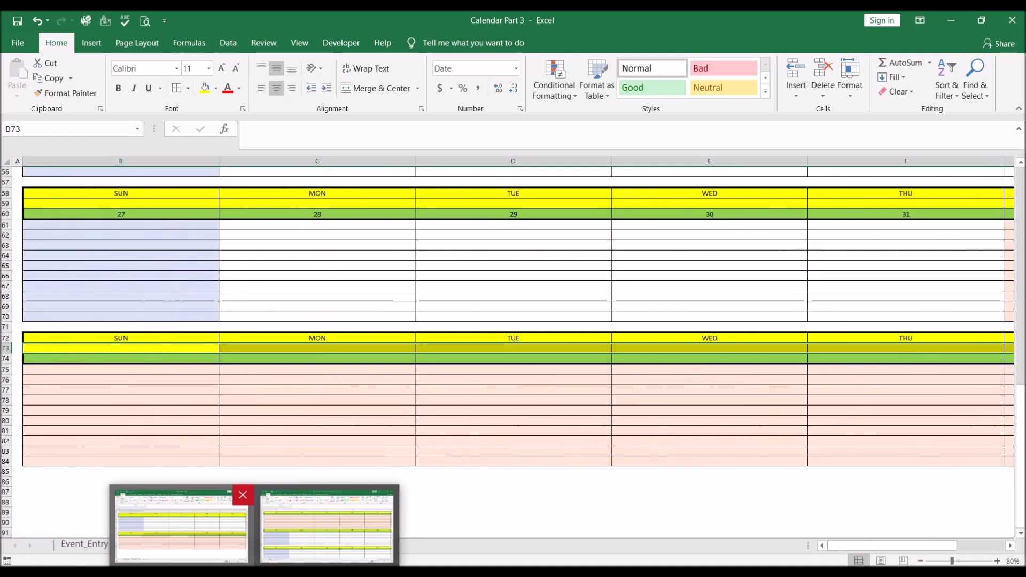
{"action": "left_click", "coordinate": [420, 373]}
{"action": "scroll", "coordinate": [421, 385], "scroll_direction": "up", "scroll_amount": 18}
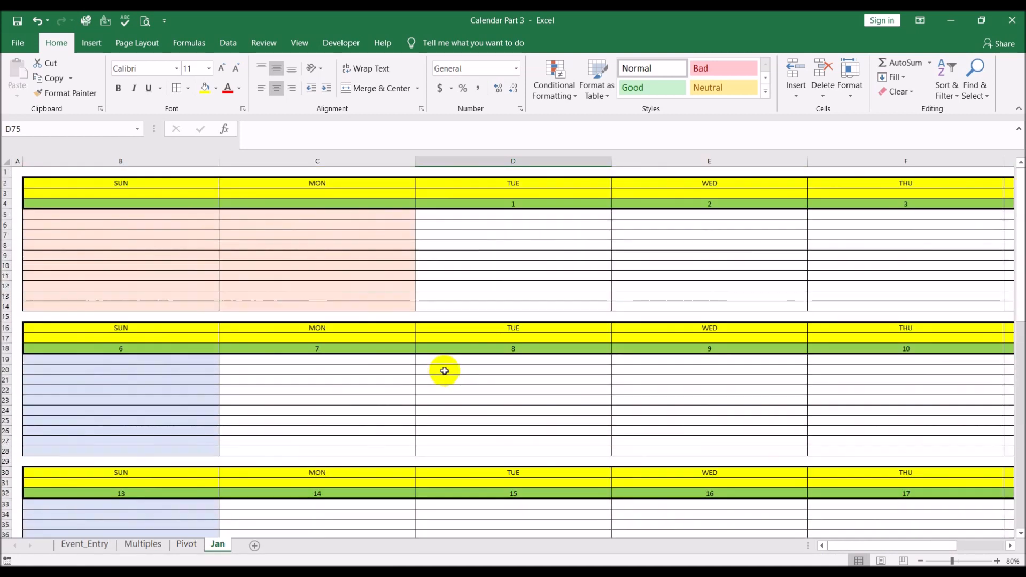
- Examine the day-number formulas in D4 and E4 and how they relate to the Start of Month date in K4
{"action": "left_click", "coordinate": [398, 280]}
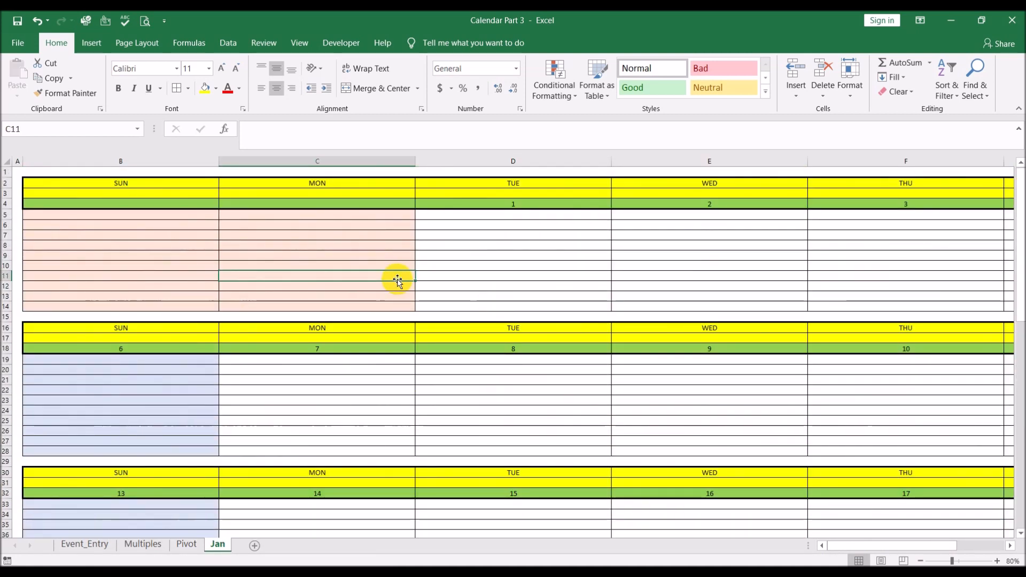
{"action": "left_click", "coordinate": [486, 205]}
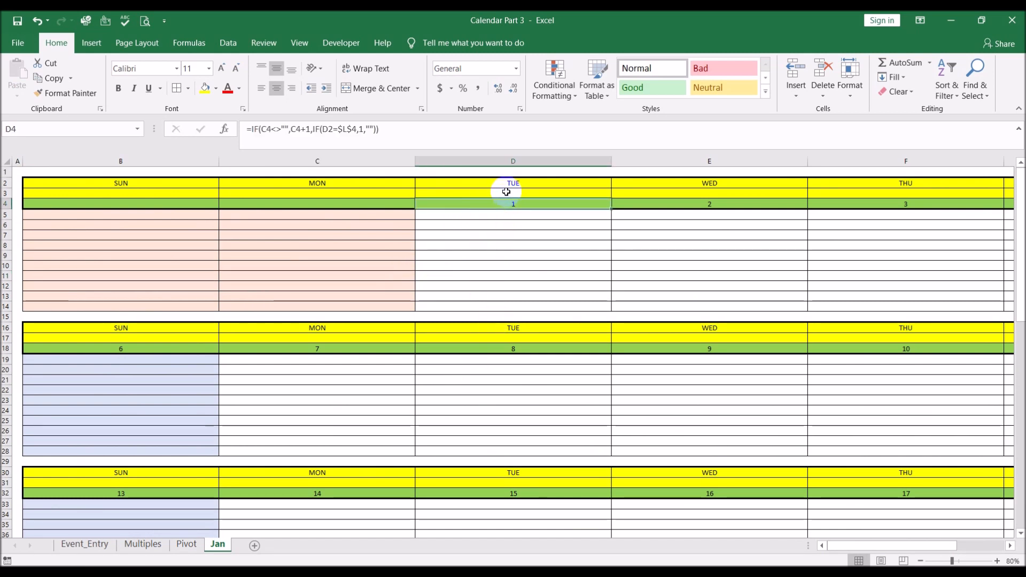
{"action": "left_click", "coordinate": [506, 191]}
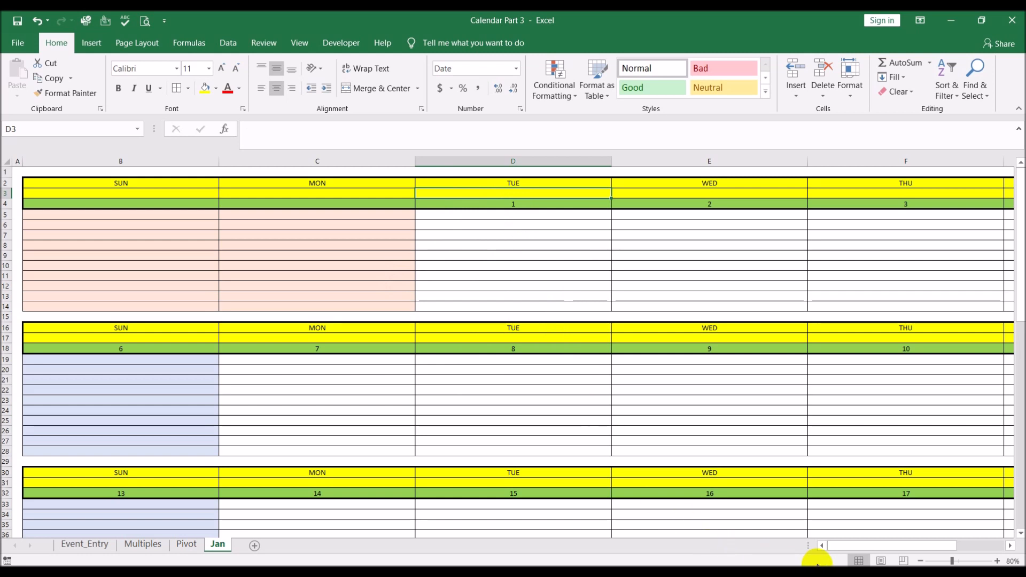
{"action": "left_click_drag", "start_coordinate": [855, 544], "coordinate": [971, 546]}
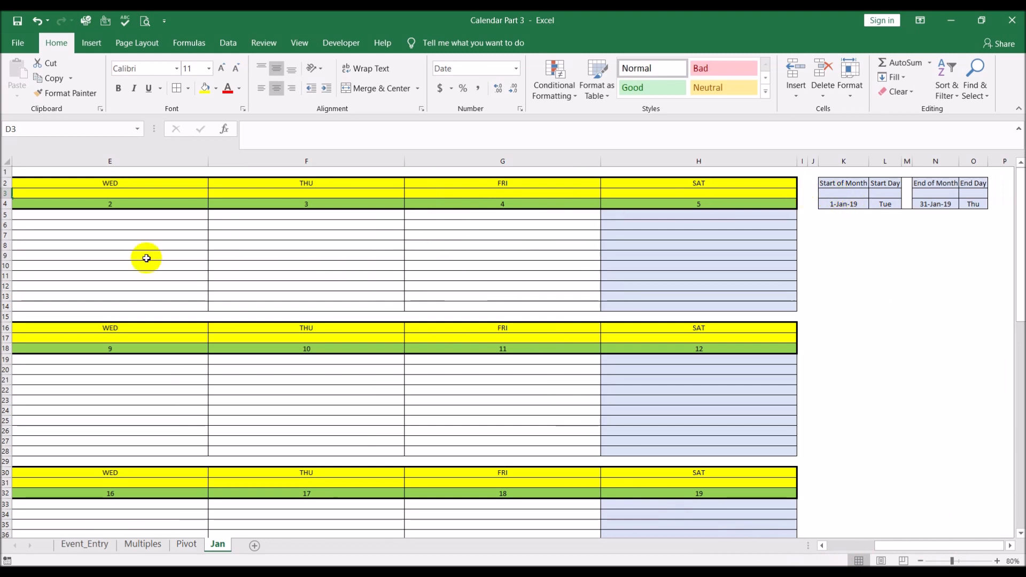
{"action": "left_click_drag", "start_coordinate": [883, 546], "coordinate": [835, 546]}
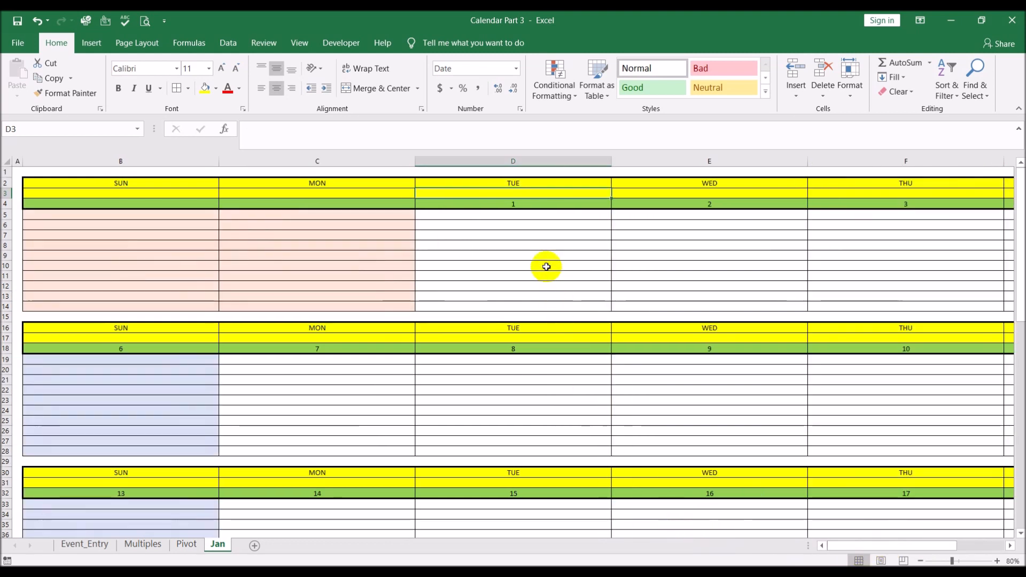
{"action": "left_click", "coordinate": [524, 205]}
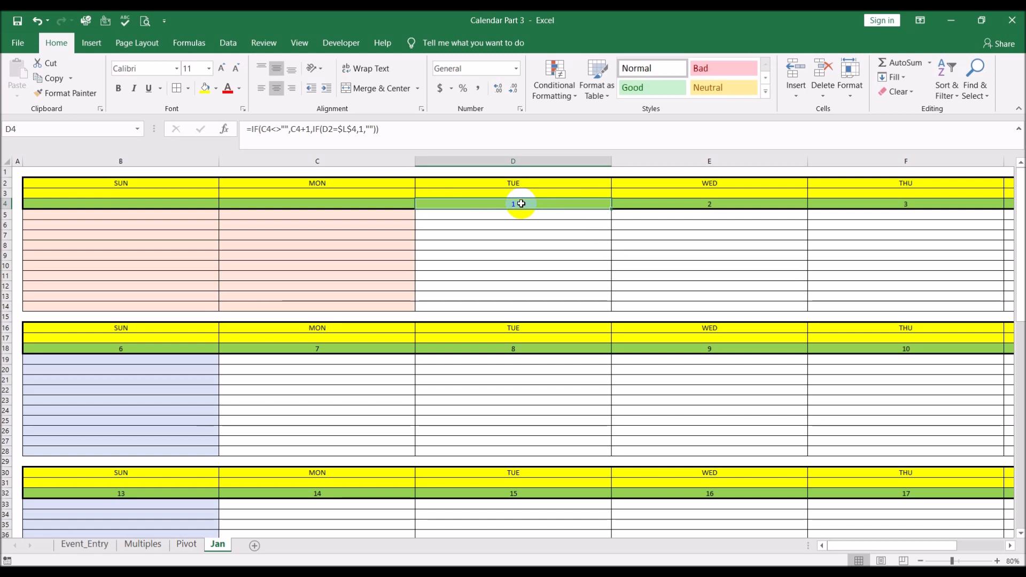
{"action": "left_click_drag", "start_coordinate": [935, 550], "coordinate": [963, 549]}
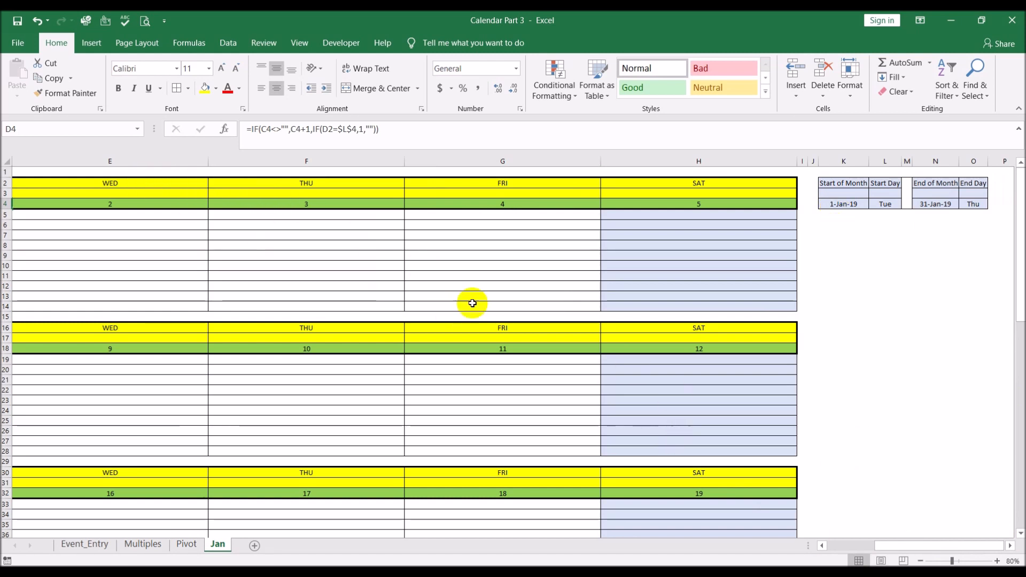
{"action": "left_click", "coordinate": [120, 201]}
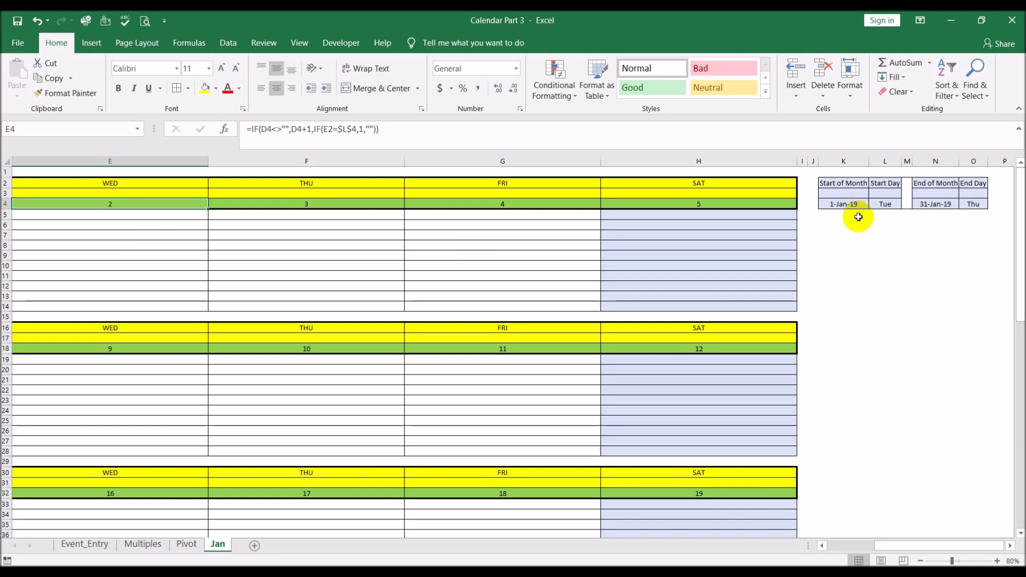
{"action": "left_click_drag", "start_coordinate": [898, 546], "coordinate": [567, 487]}
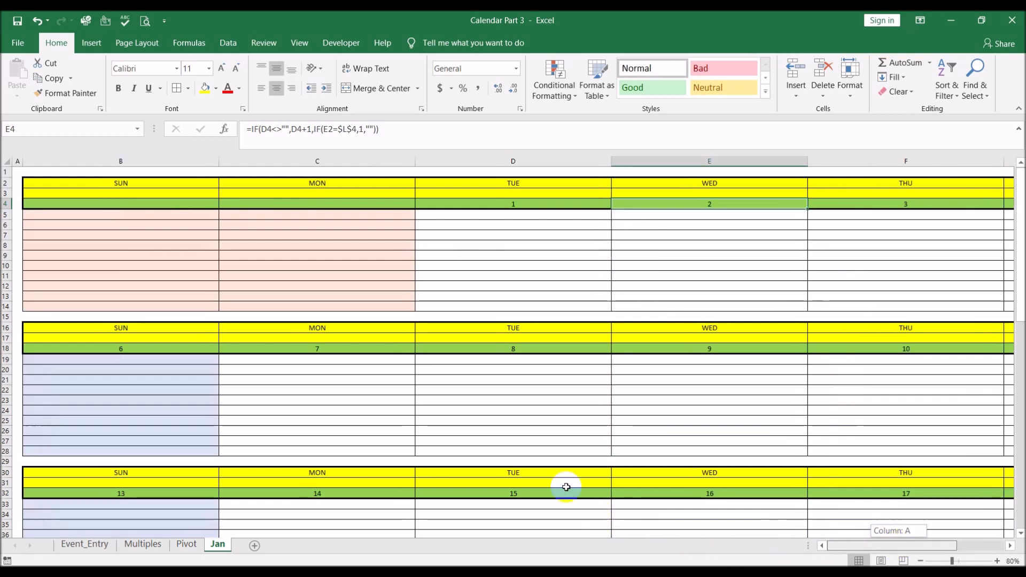
- Enter the formula =IF(B4<>"",B4-1+$K$4,"") in B3 to turn the Sunday day number into a full date
{"action": "left_click", "coordinate": [175, 194]}
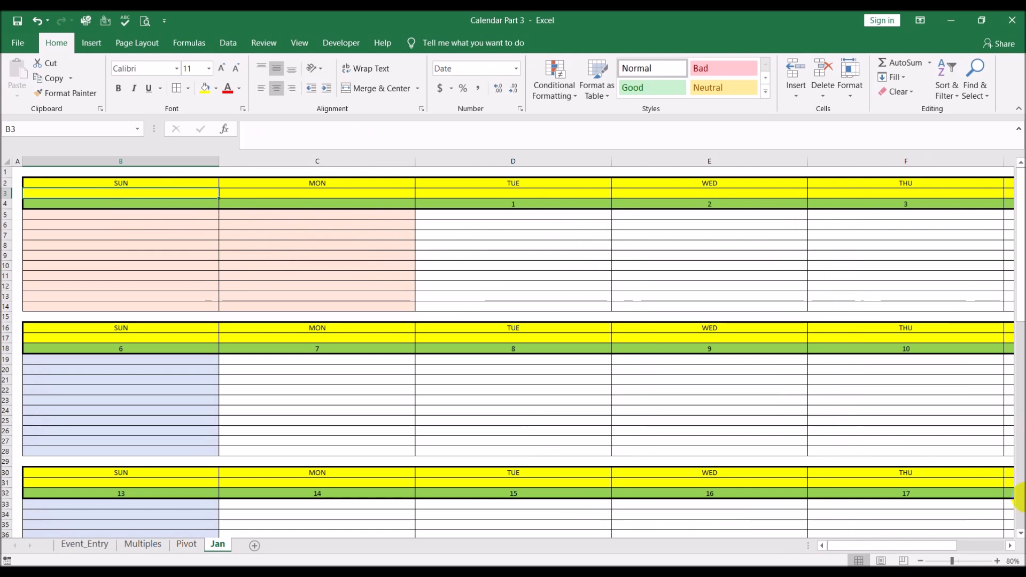
{"action": "type", "text": "=if("}
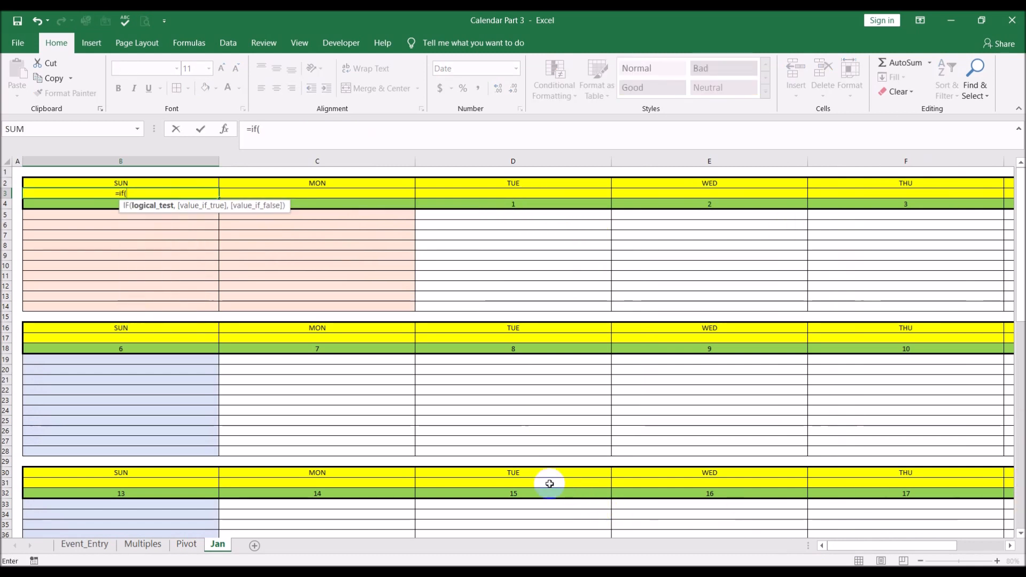
{"action": "left_click", "coordinate": [78, 203]}
{"action": "type", "text": "<>\"\","}
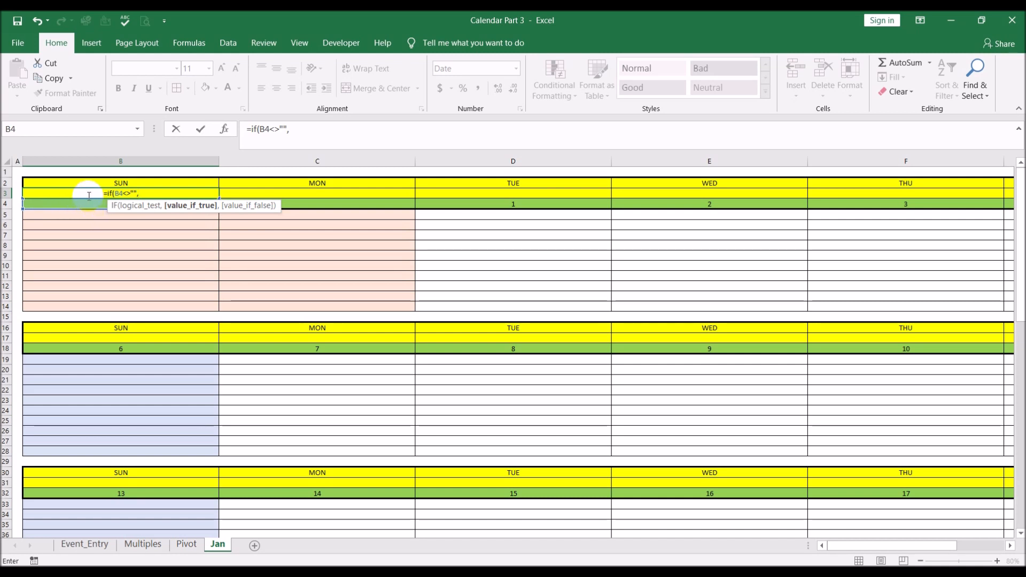
{"action": "left_click", "coordinate": [74, 205]}
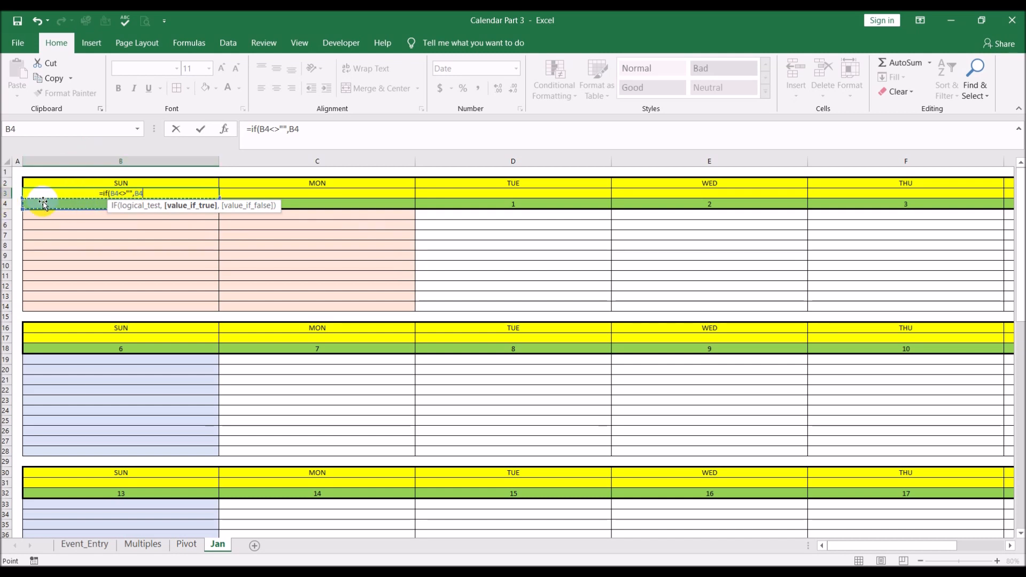
{"action": "type", "text": "-1"}
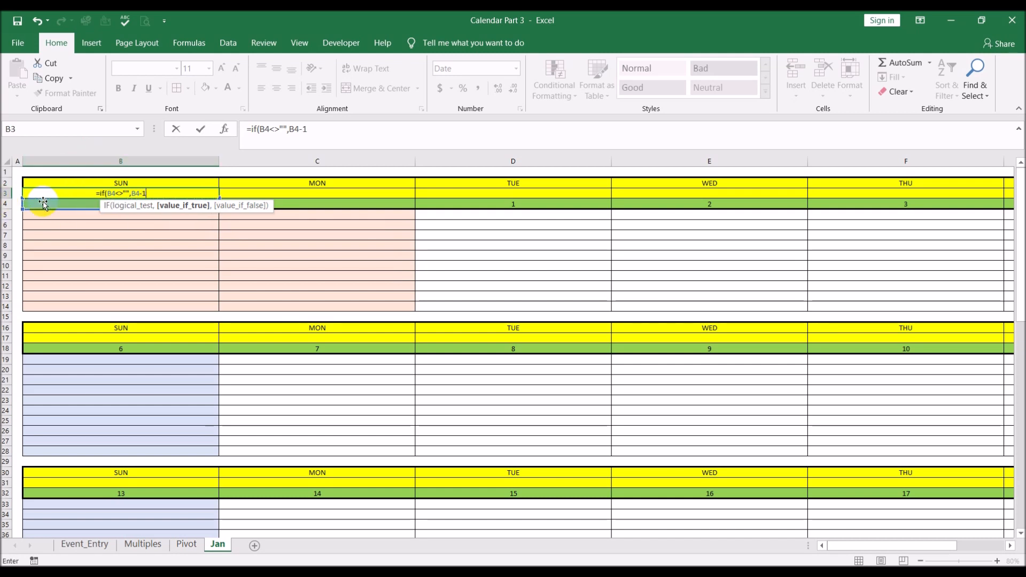
{"action": "type", "text": "+"}
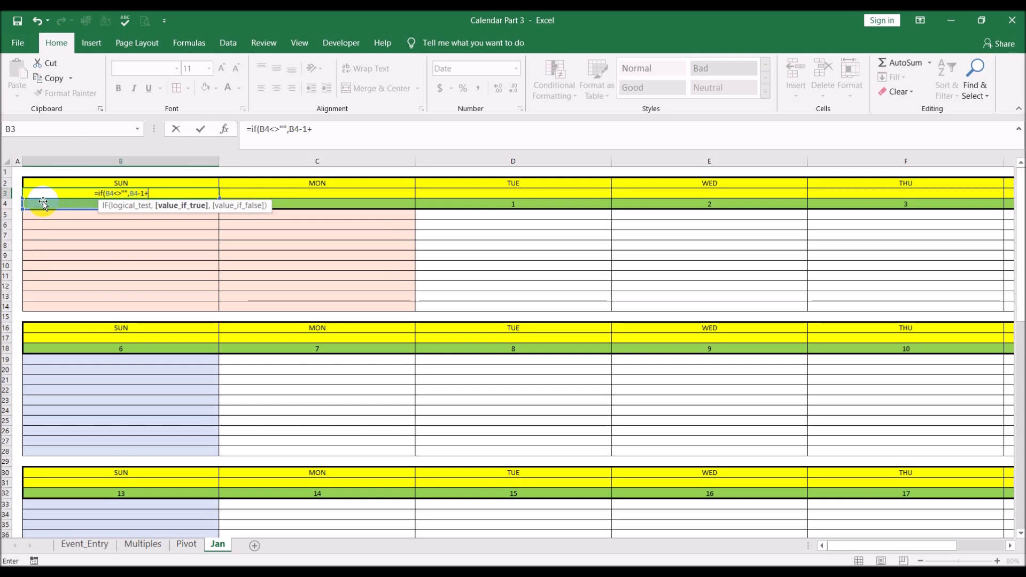
{"action": "left_click", "coordinate": [871, 547]}
{"action": "left_click_drag", "start_coordinate": [872, 547], "coordinate": [1010, 536]}
{"action": "left_click", "coordinate": [847, 204]}
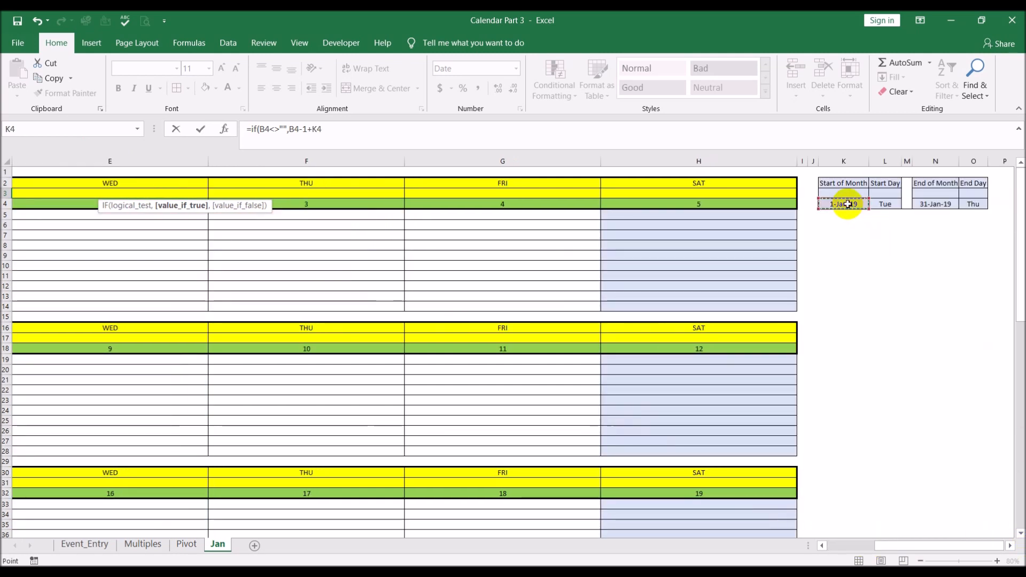
{"action": "left_click", "coordinate": [319, 129]}
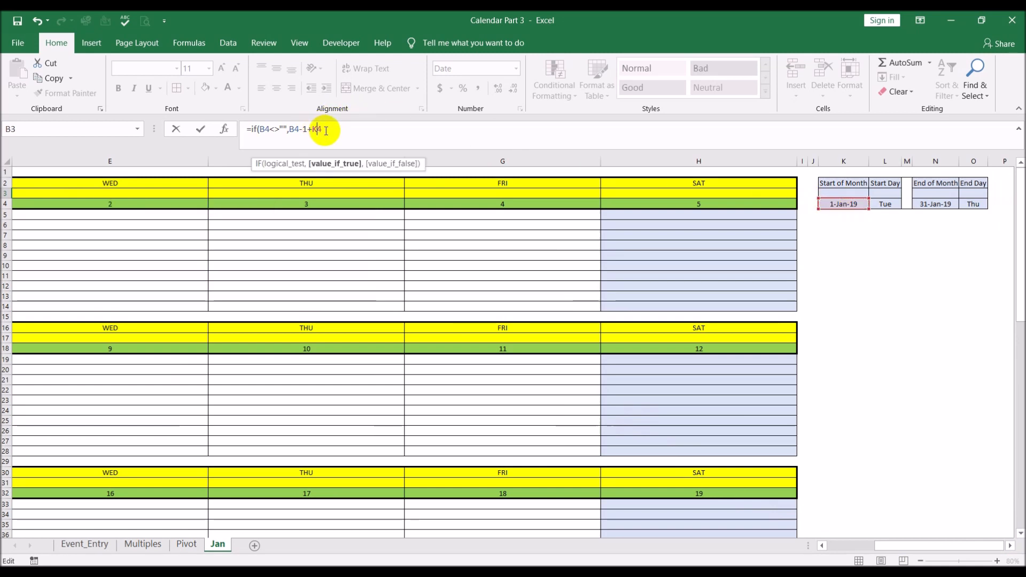
{"action": "key", "text": "F4"}
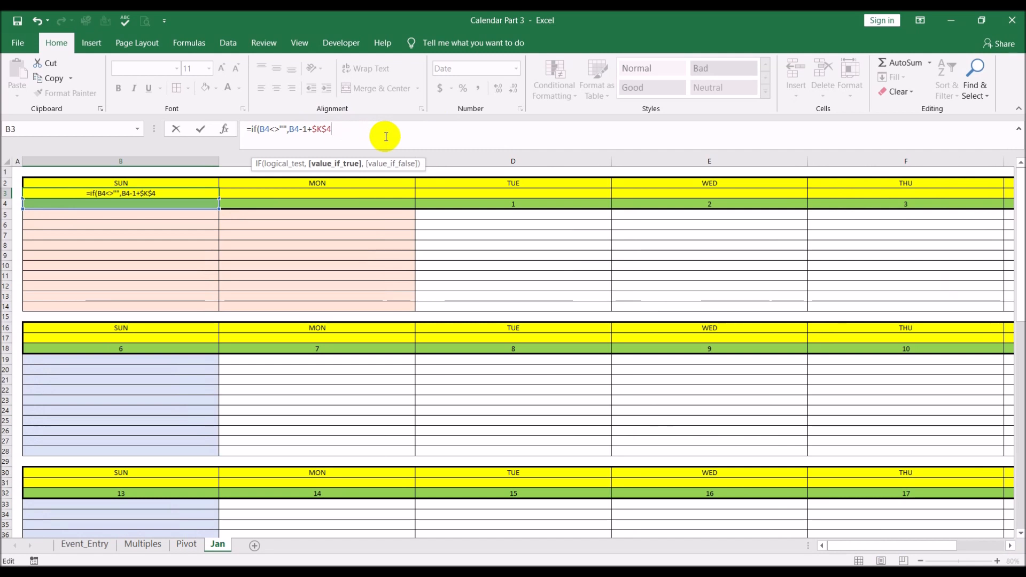
{"action": "type", "text": ","}
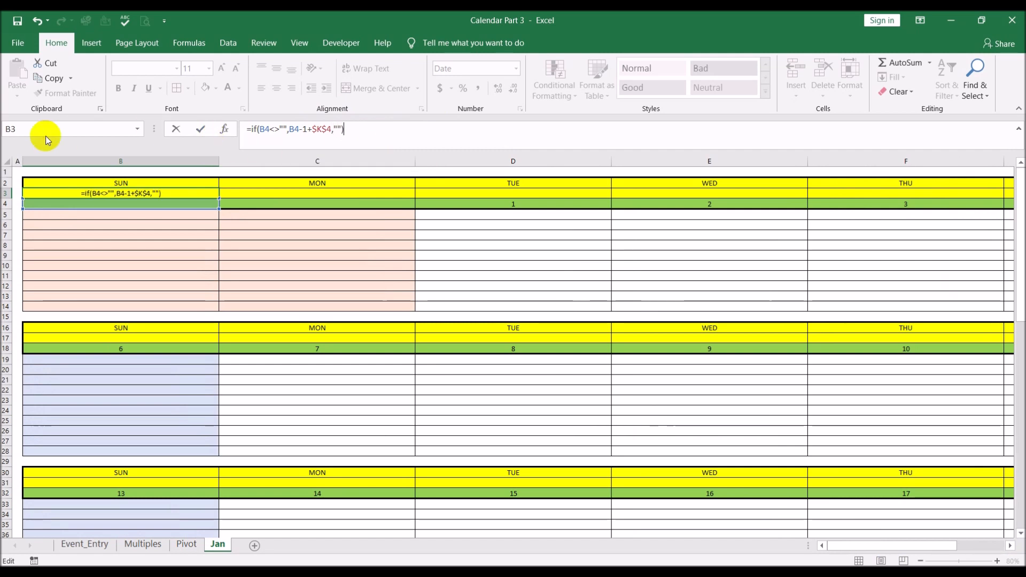
{"action": "key", "text": "Return"}
{"action": "left_click", "coordinate": [118, 188]}
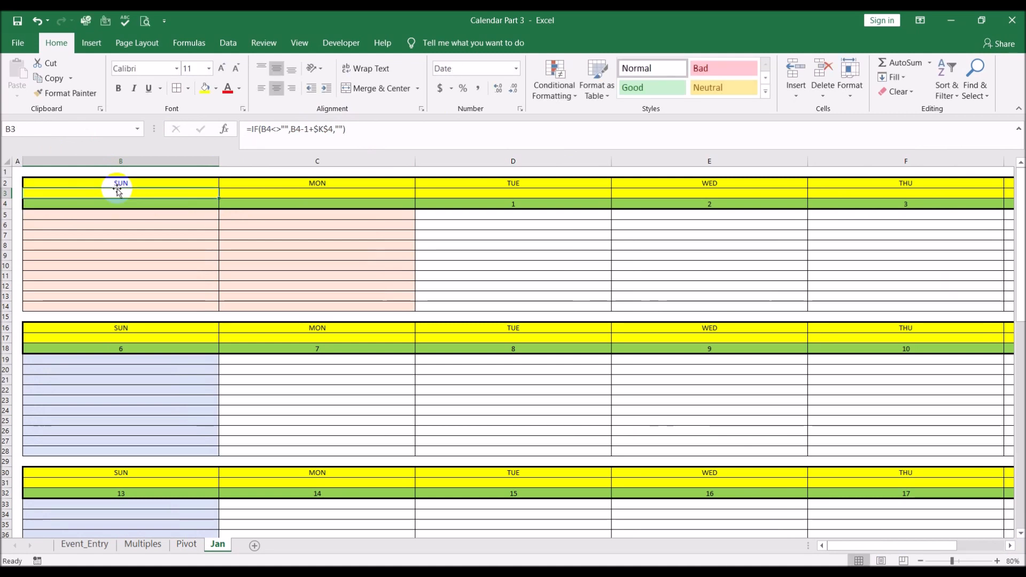
- Try to copy B3's date formula across C3:H3 with a regular paste
{"action": "key", "text": "ctrl+c"}
{"action": "key", "text": "Right"}
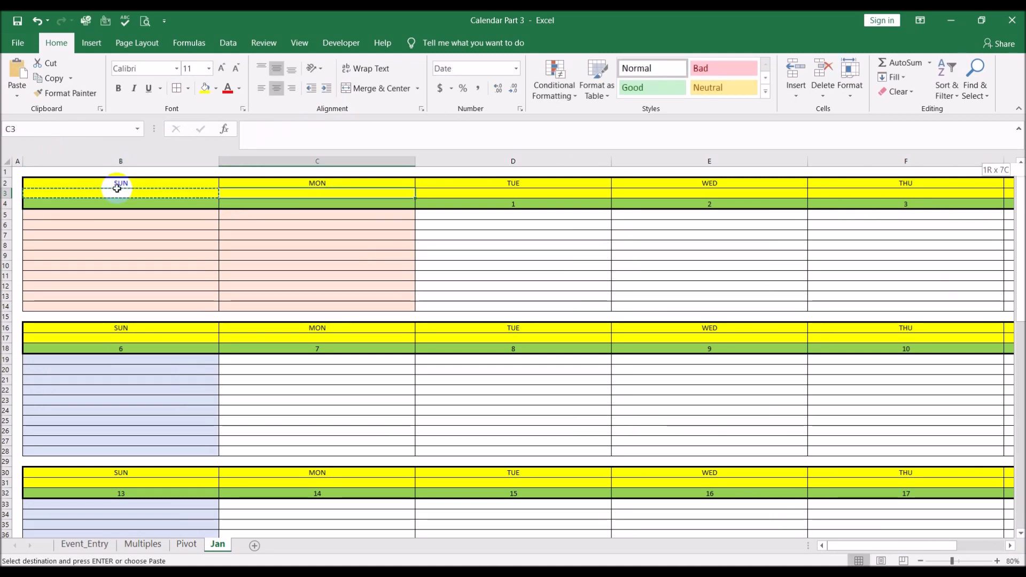
{"action": "key", "text": "ctrl+shift+Right"}
{"action": "key", "text": "shift+Left"}
{"action": "key", "text": "ctrl+shift+Left"}
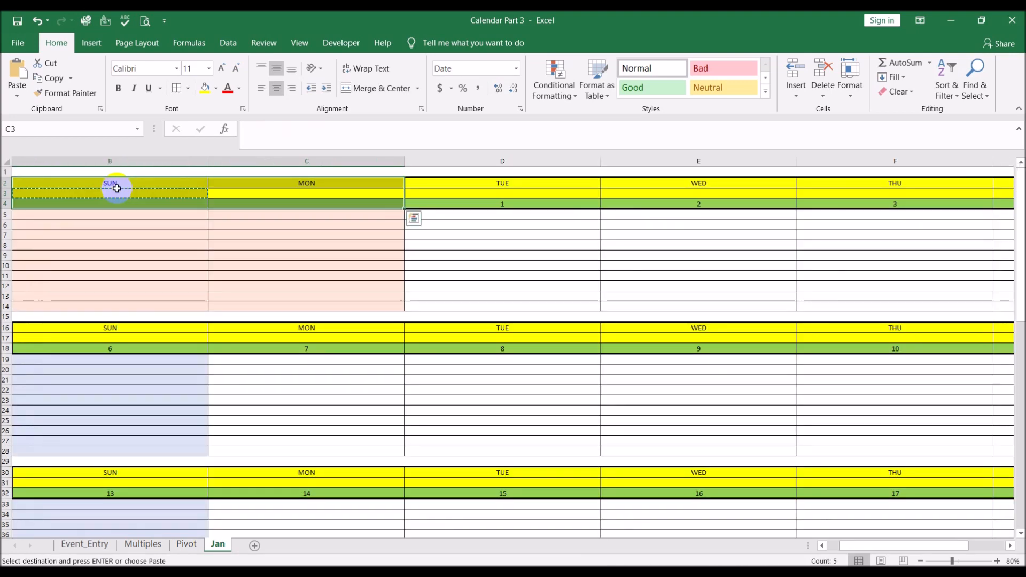
{"action": "left_click", "coordinate": [164, 191]}
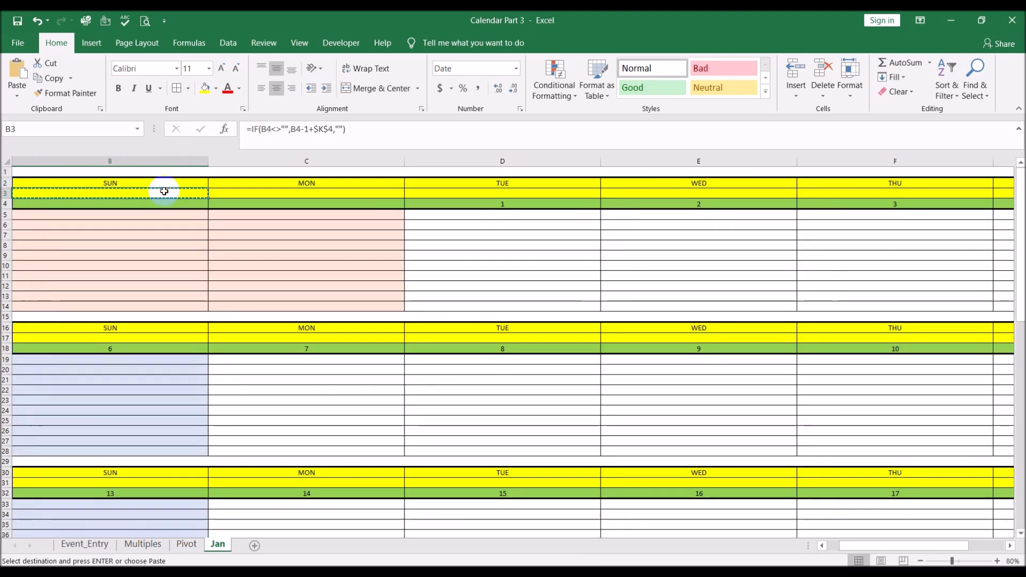
{"action": "left_click", "coordinate": [237, 196]}
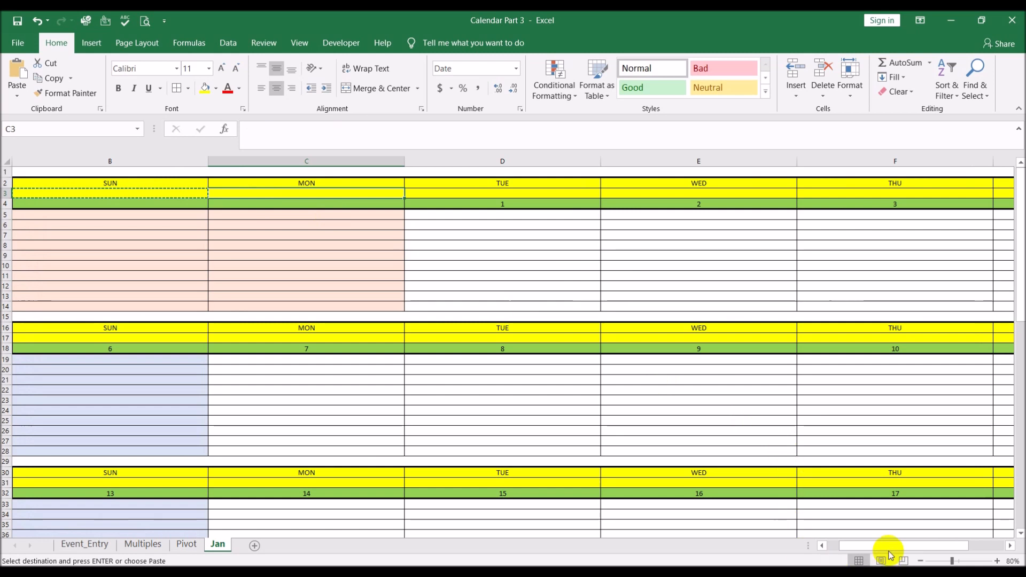
{"action": "left_click_drag", "start_coordinate": [889, 545], "coordinate": [924, 545]}
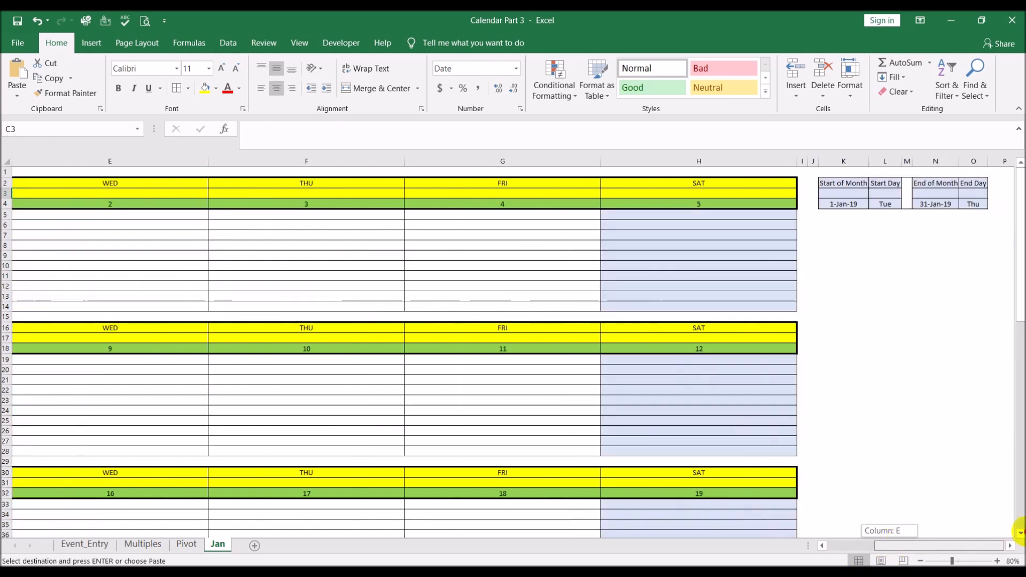
{"action": "left_click", "coordinate": [771, 191], "text": "shift"}
{"action": "key", "text": "ctrl+v"}
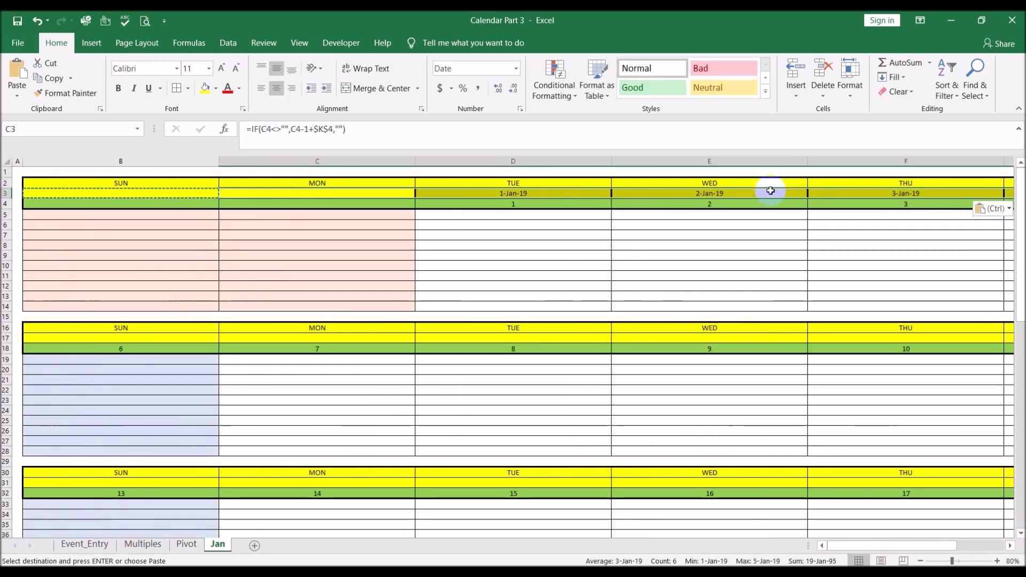
- Undo the regular paste of the date formula across C3:H3 and end copy mode
{"action": "left_click", "coordinate": [161, 191]}
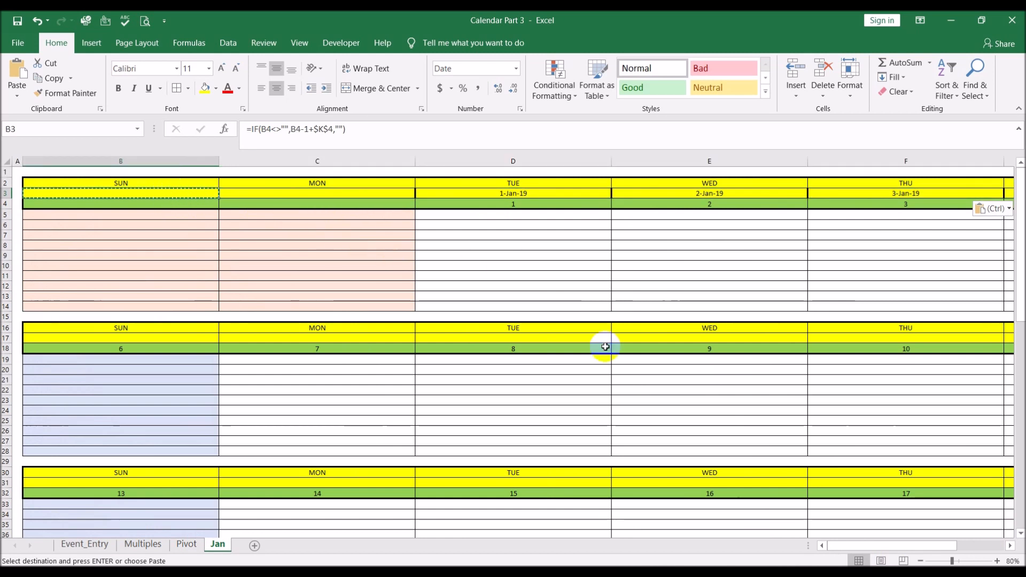
{"action": "left_click_drag", "start_coordinate": [822, 548], "coordinate": [947, 546]}
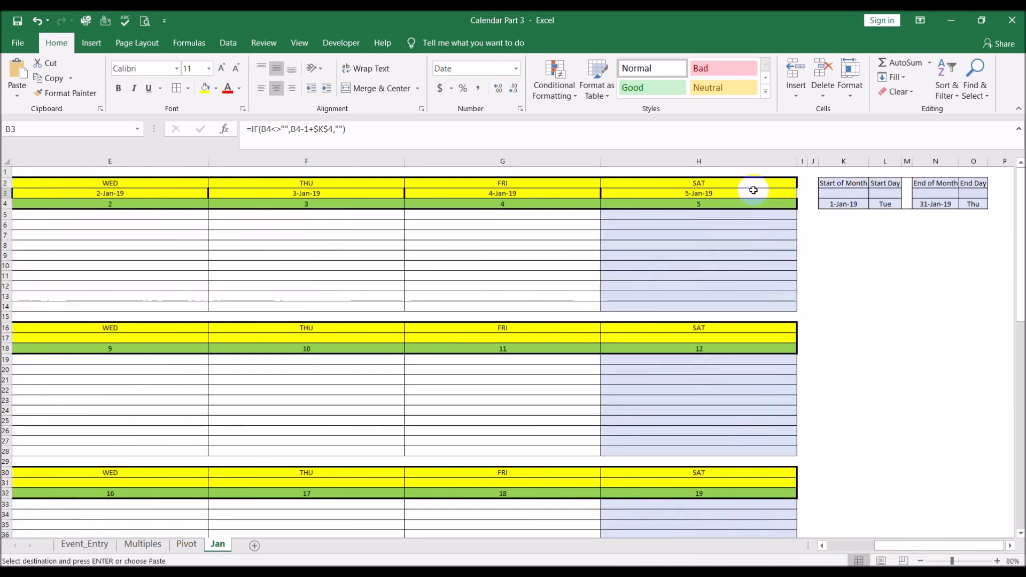
{"action": "key", "text": "ctrl+z"}
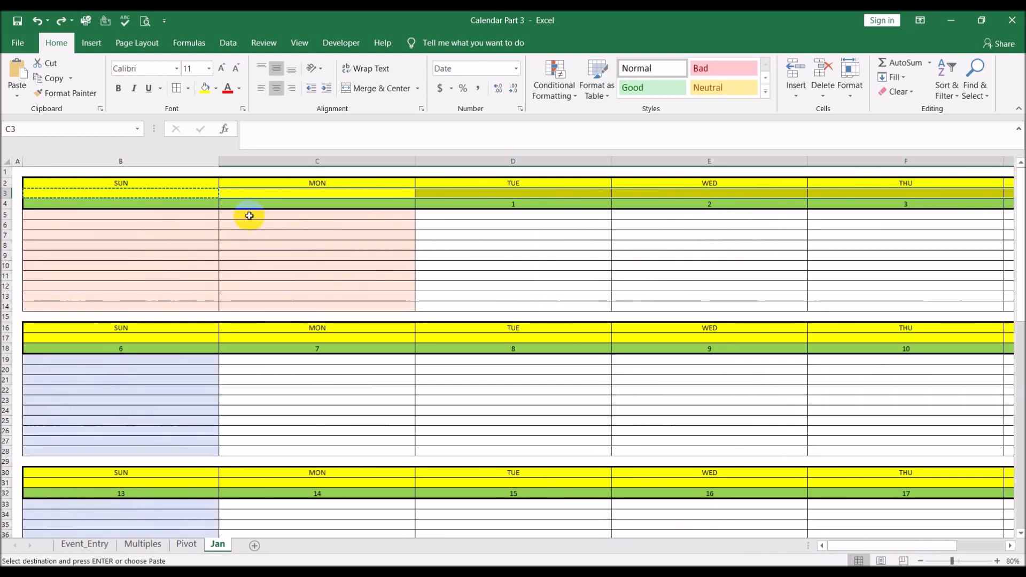
{"action": "key", "text": "Escape"}
- Copy B3 and paste only its formula into C3:H3, keeping the existing cell borders
{"action": "left_click", "coordinate": [157, 195]}
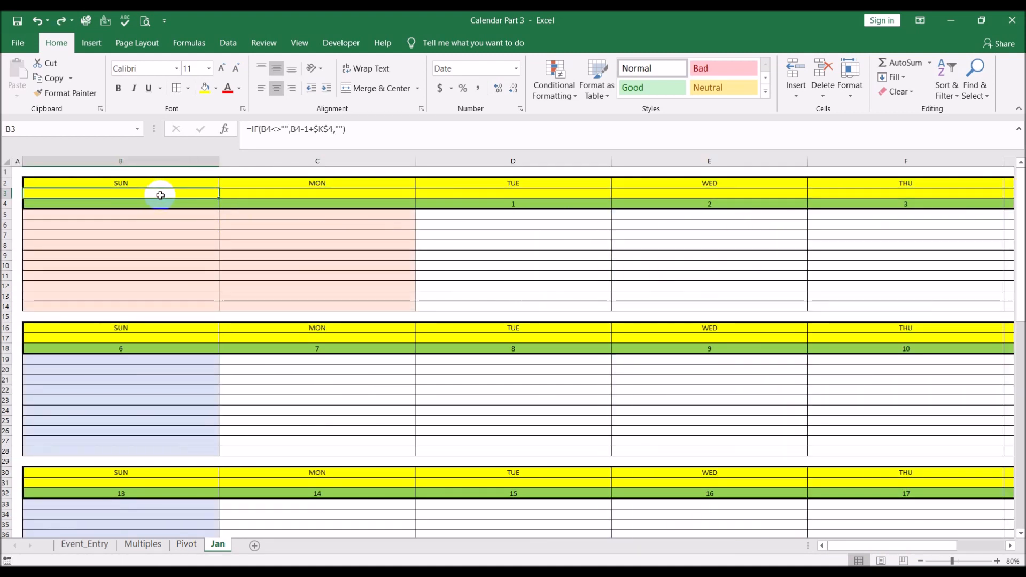
{"action": "key", "text": "ctrl+c"}
{"action": "left_click", "coordinate": [228, 192]}
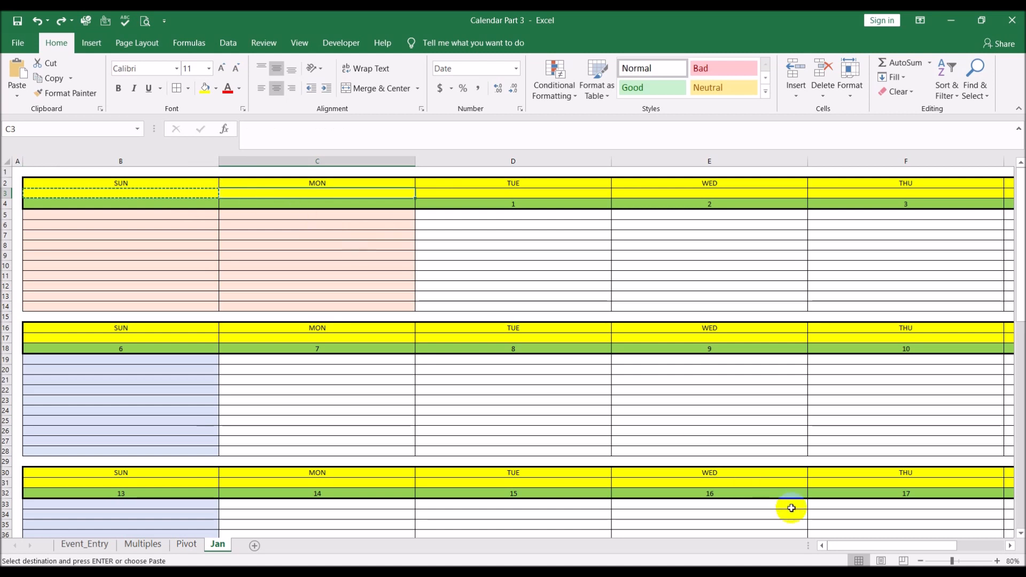
{"action": "left_click_drag", "start_coordinate": [845, 546], "coordinate": [978, 546]}
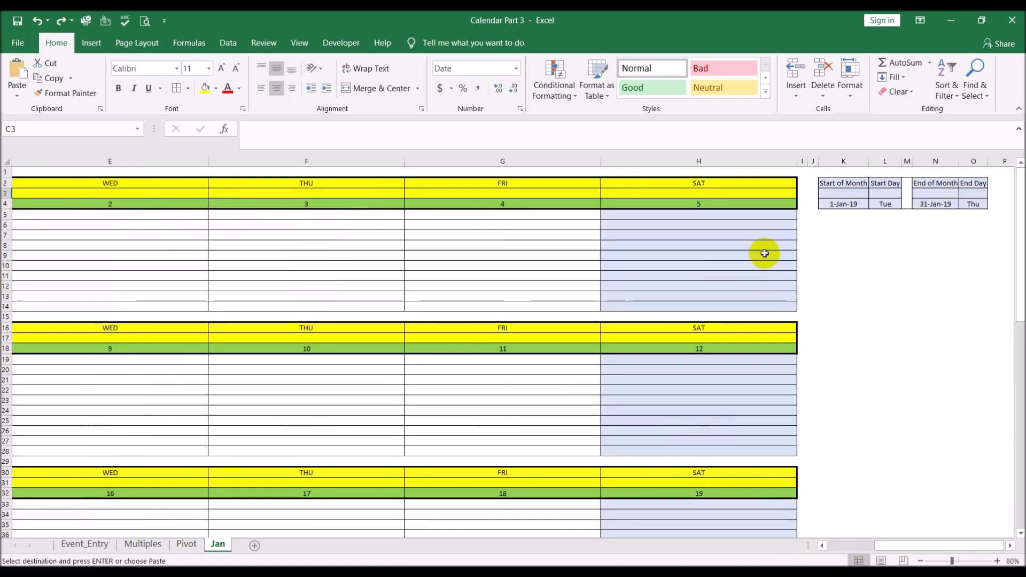
{"action": "left_click", "coordinate": [745, 192], "text": "shift"}
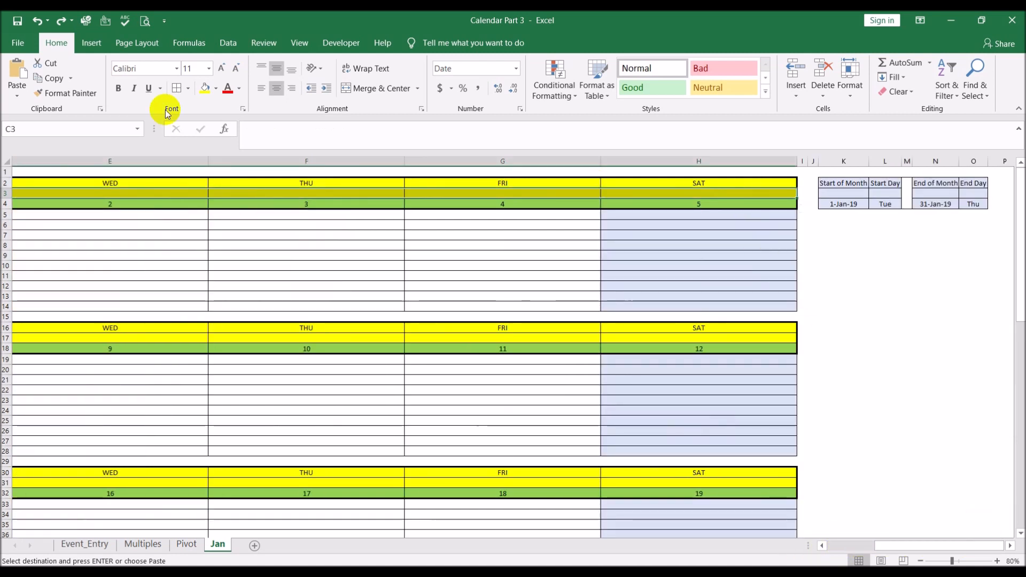
{"action": "left_click", "coordinate": [16, 96]}
{"action": "left_click", "coordinate": [34, 126]}
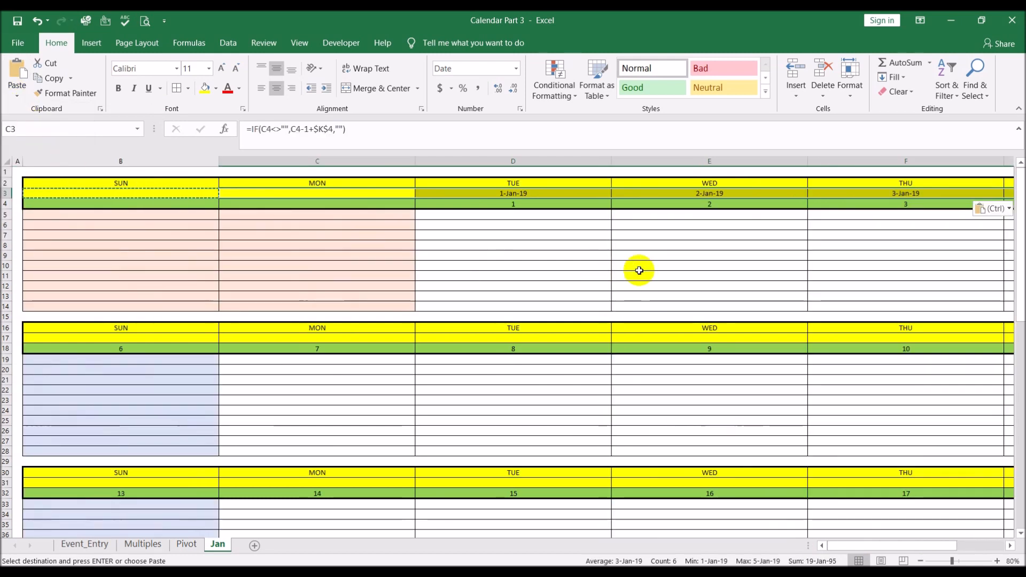
- Copy the first week's date formulas in B3:H3 and paste them into rows 17 and 31, starting at column B
{"action": "left_click", "coordinate": [75, 191]}
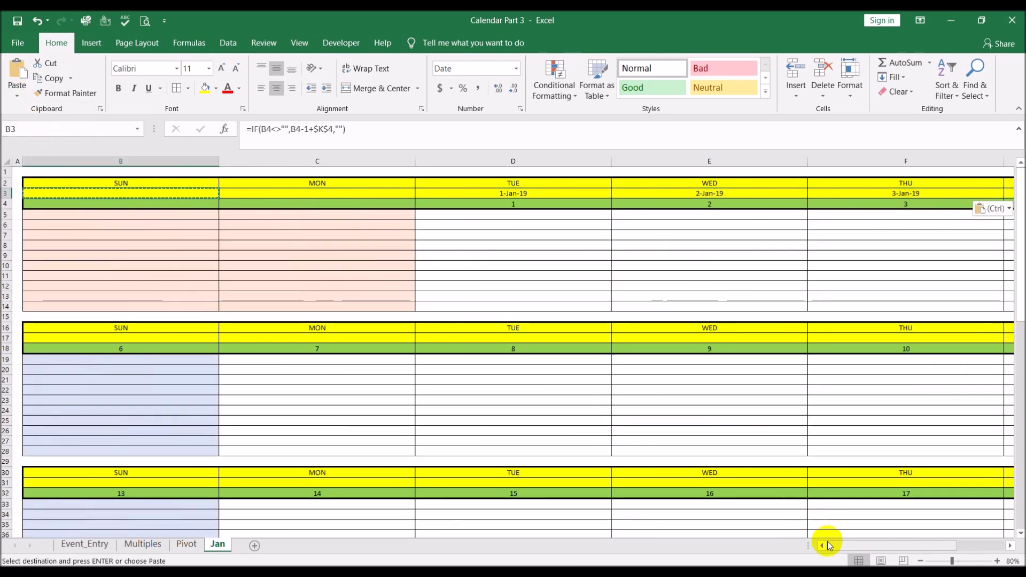
{"action": "left_click_drag", "start_coordinate": [847, 545], "coordinate": [987, 532]}
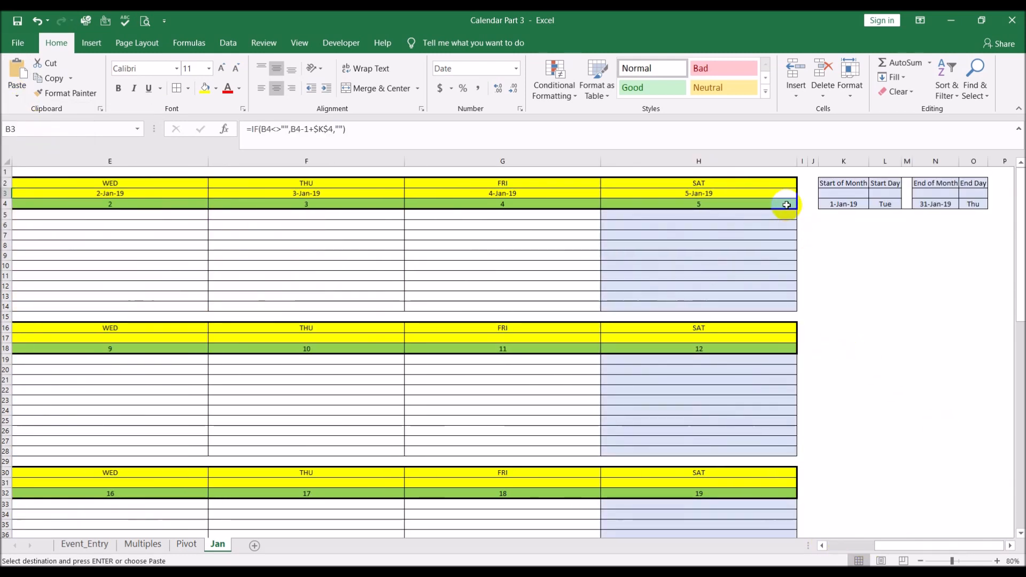
{"action": "left_click", "coordinate": [773, 192], "text": "shift"}
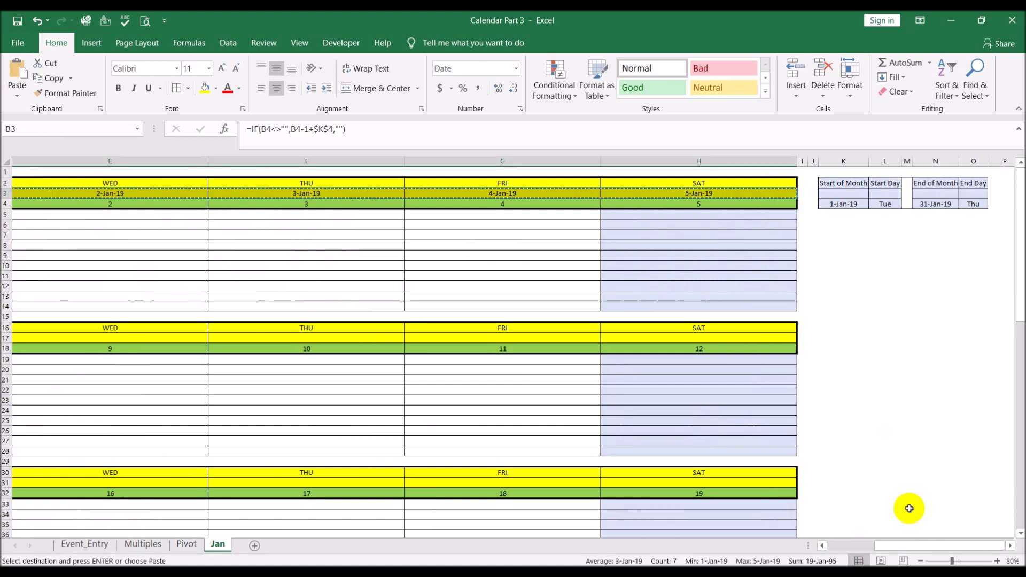
{"action": "left_click_drag", "start_coordinate": [916, 545], "coordinate": [756, 517]}
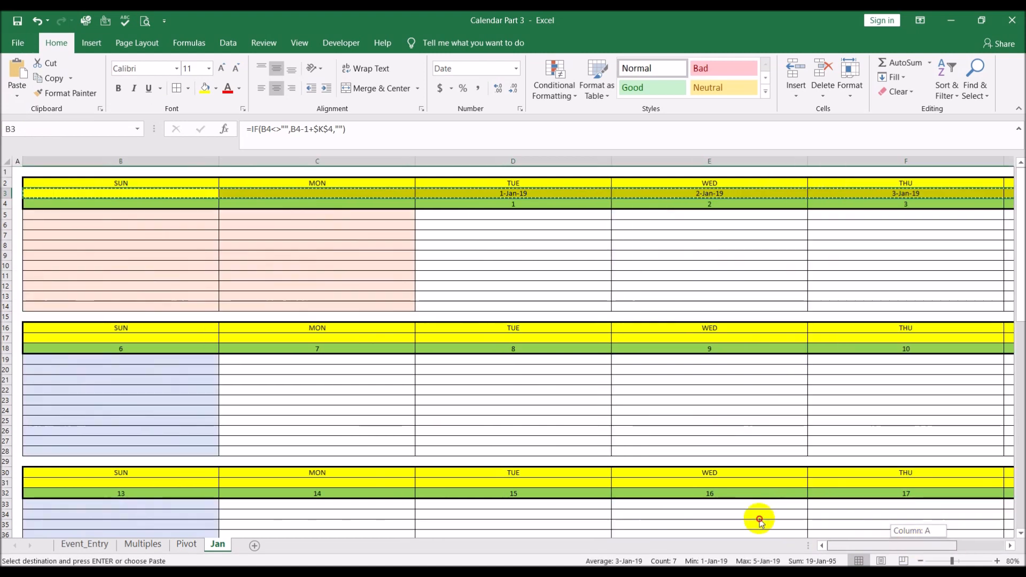
{"action": "left_click", "coordinate": [117, 338]}
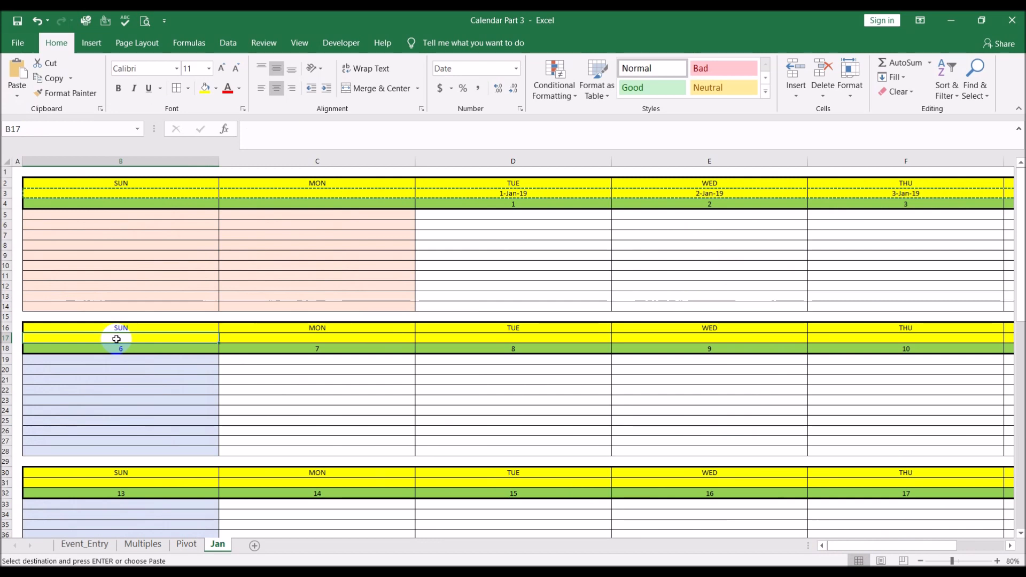
{"action": "key", "text": "ctrl+v"}
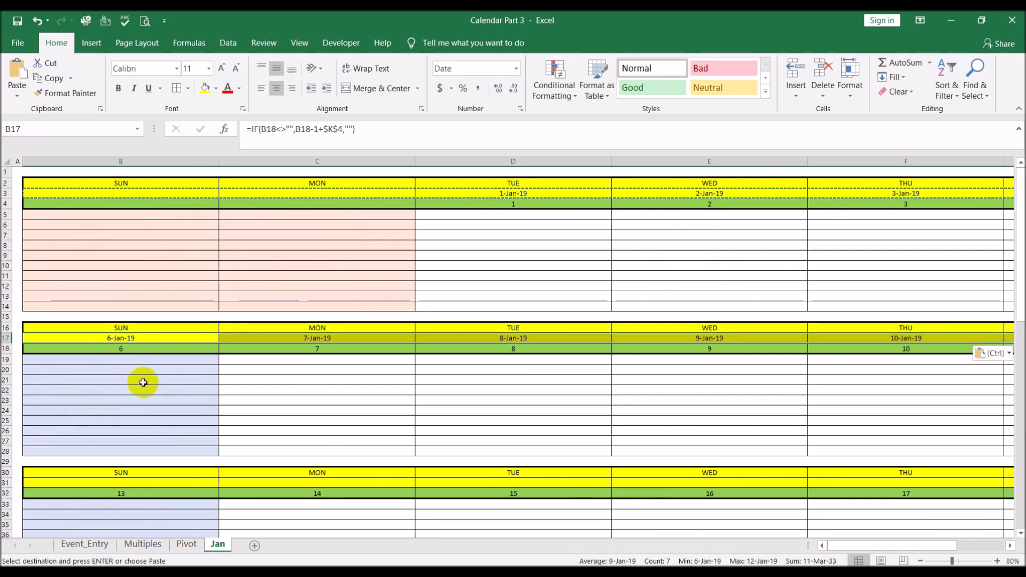
{"action": "left_click", "coordinate": [148, 486]}
{"action": "key", "text": "ctrl+v"}
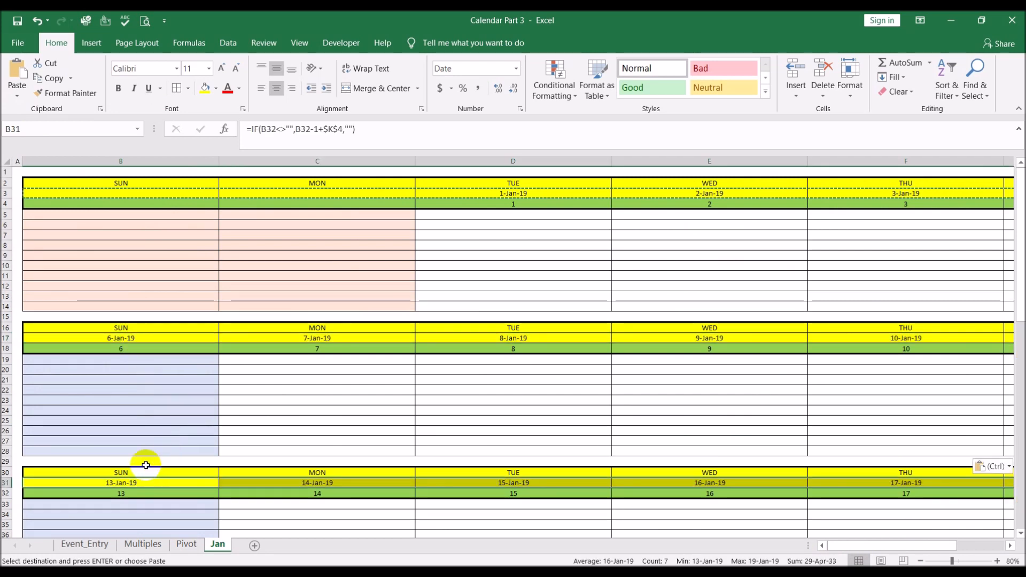
- Paste the copied date formulas into rows 45, 59 and 73 of the remaining weeks, starting at column B, and end copy mode
{"action": "scroll", "coordinate": [148, 479], "scroll_direction": "down", "scroll_amount": 5}
{"action": "left_click", "coordinate": [148, 473]}
{"action": "key", "text": "ctrl+v"}
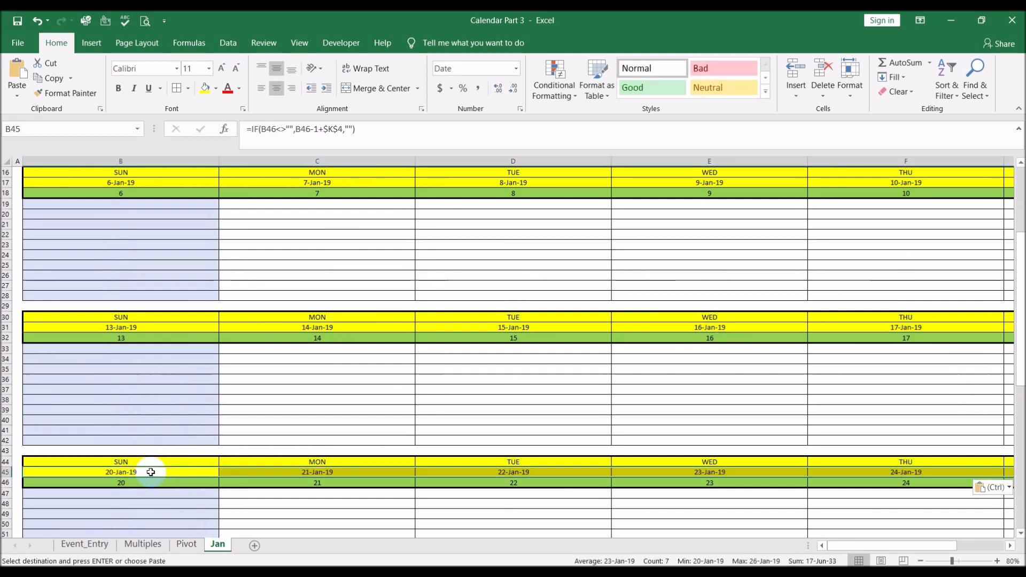
{"action": "scroll", "coordinate": [150, 469], "scroll_direction": "down", "scroll_amount": 3}
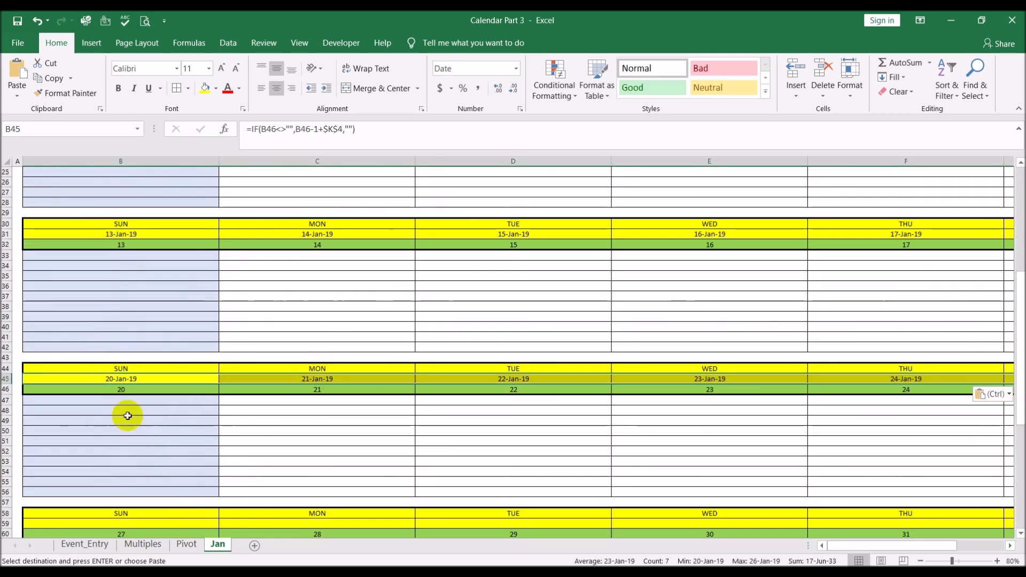
{"action": "left_click", "coordinate": [127, 524]}
{"action": "key", "text": "ctrl+v"}
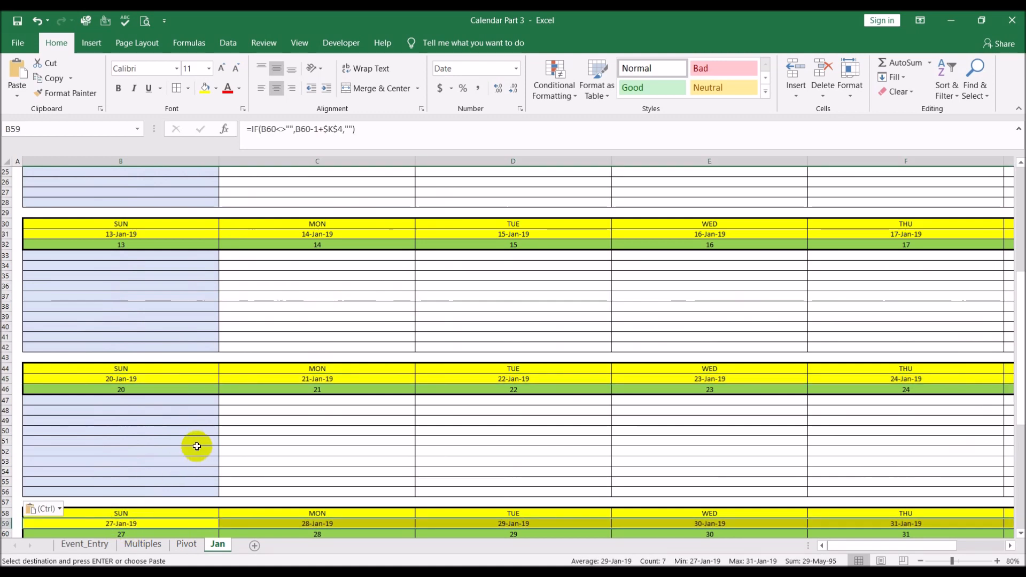
{"action": "scroll", "coordinate": [197, 446], "scroll_direction": "down", "scroll_amount": 6}
{"action": "left_click", "coordinate": [154, 482]}
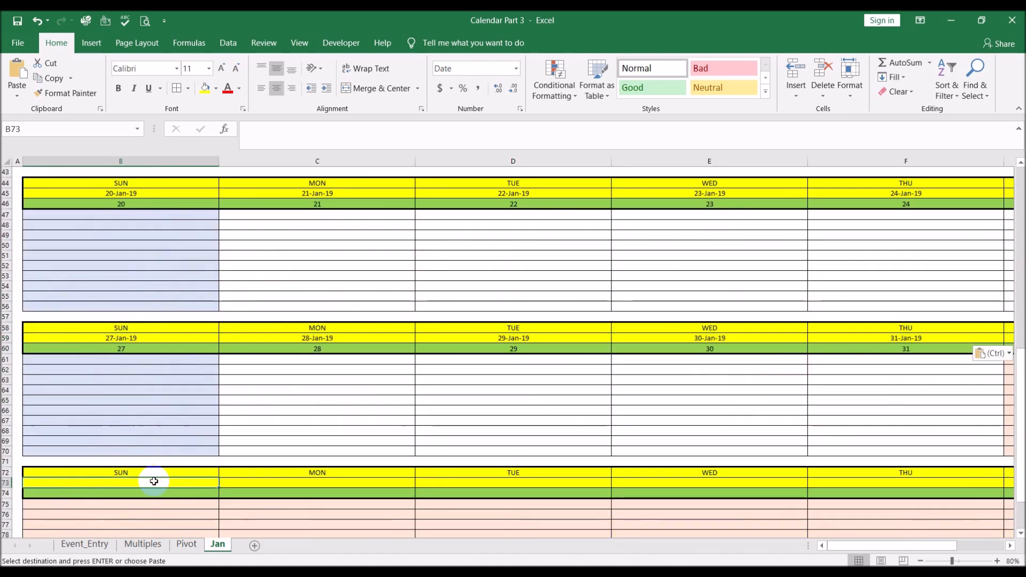
{"action": "key", "text": "ctrl+v"}
{"action": "key", "text": "Escape"}
{"action": "scroll", "coordinate": [780, 495], "scroll_direction": "up", "scroll_amount": 14}
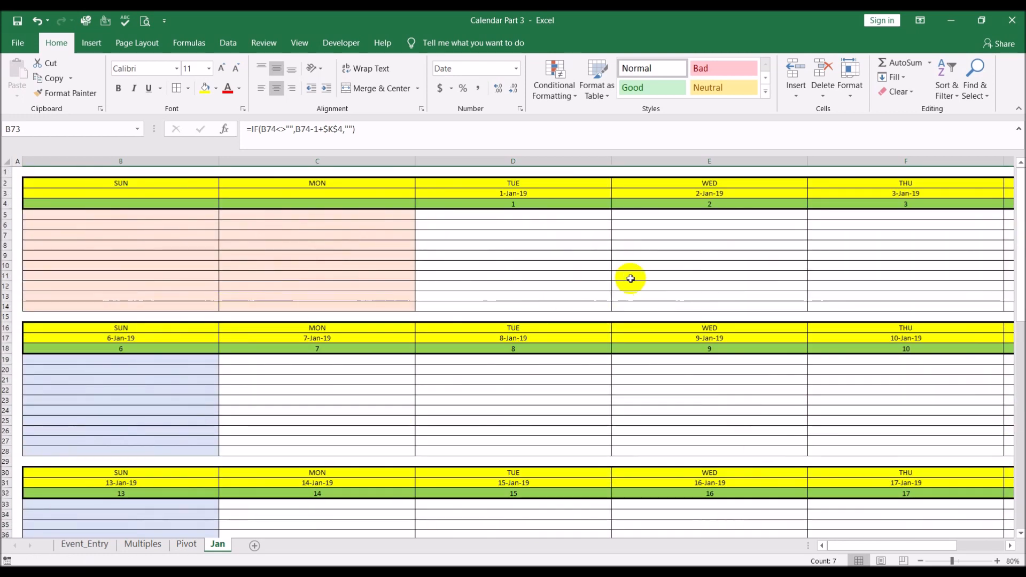
- Compare the full-date row 3 with the day-number row 4 in the first calendar week
{"action": "left_click", "coordinate": [4, 193]}
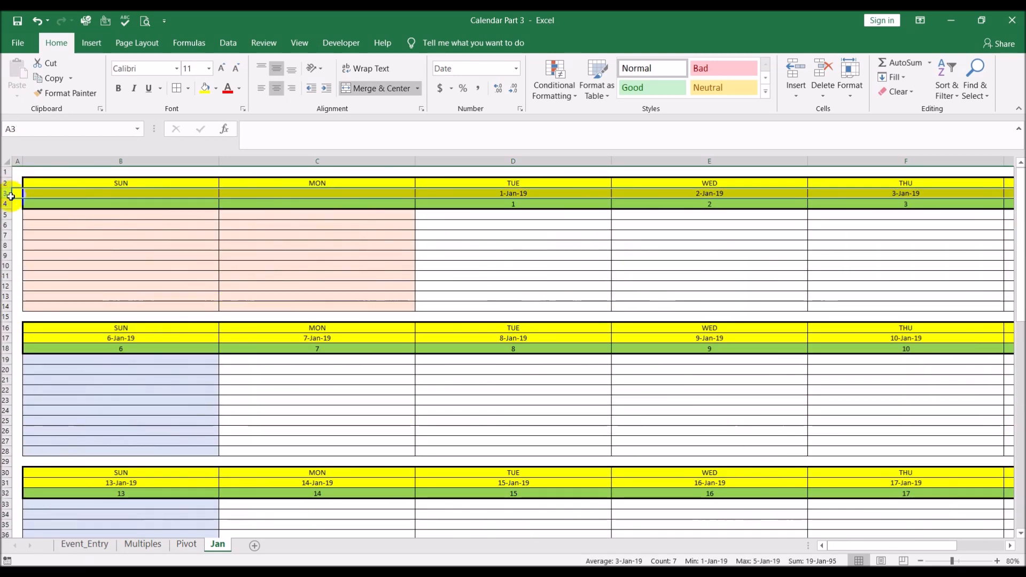
{"action": "left_click", "coordinate": [454, 254]}
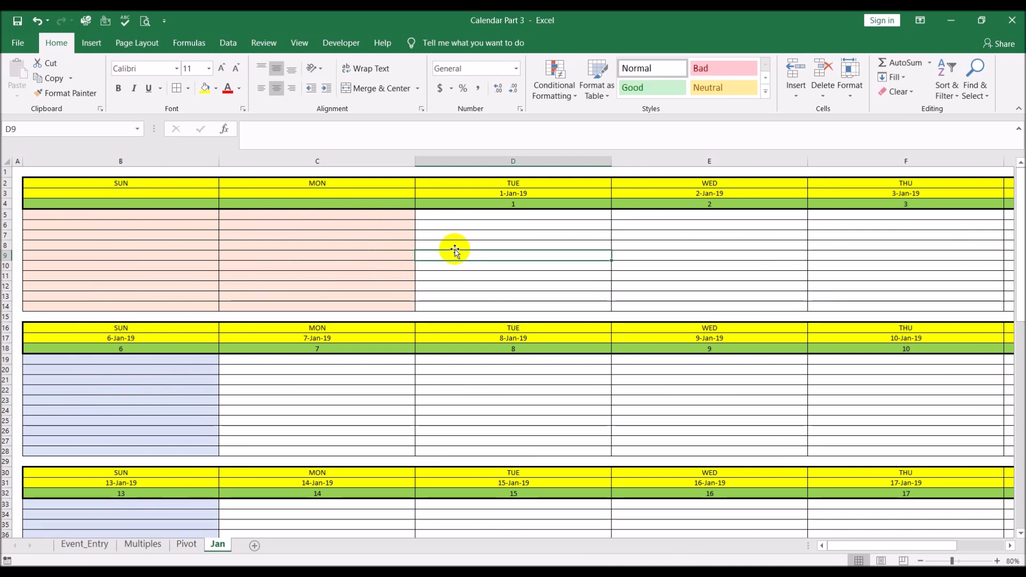
{"action": "left_click", "coordinate": [5, 204]}
{"action": "left_click", "coordinate": [491, 254]}
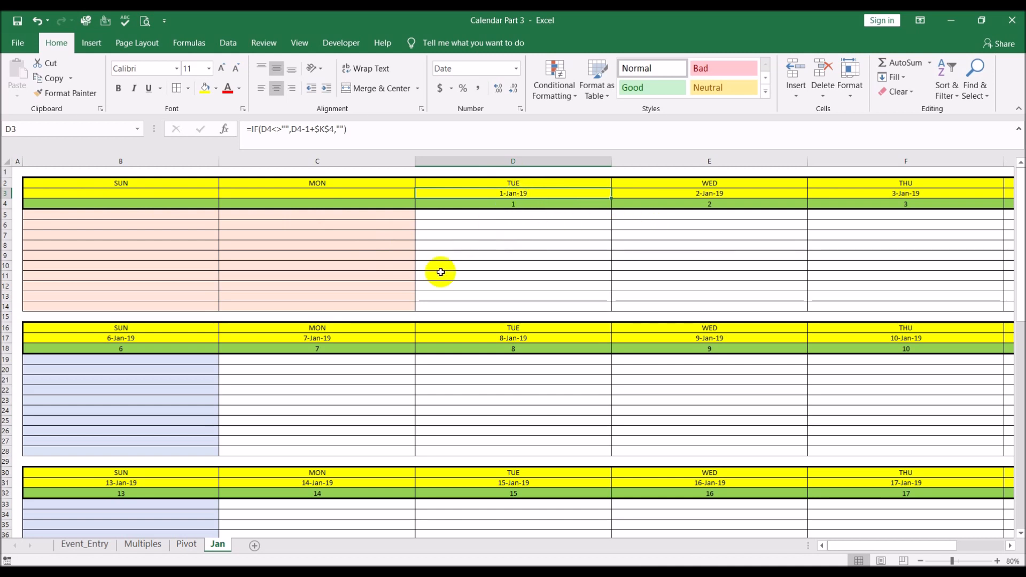
- Examine the events listed for 14-Jan-19 on the Pivot sheet, and return to cell D5 under 1-Jan-19 on the Jan sheet
{"action": "left_click", "coordinate": [186, 544]}
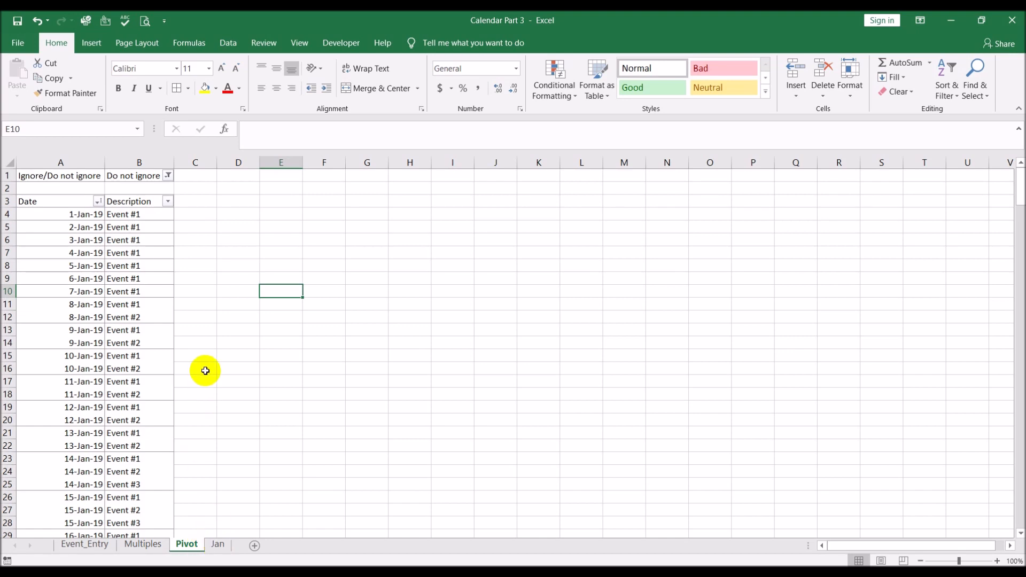
{"action": "scroll", "coordinate": [78, 474], "scroll_direction": "down", "scroll_amount": 1}
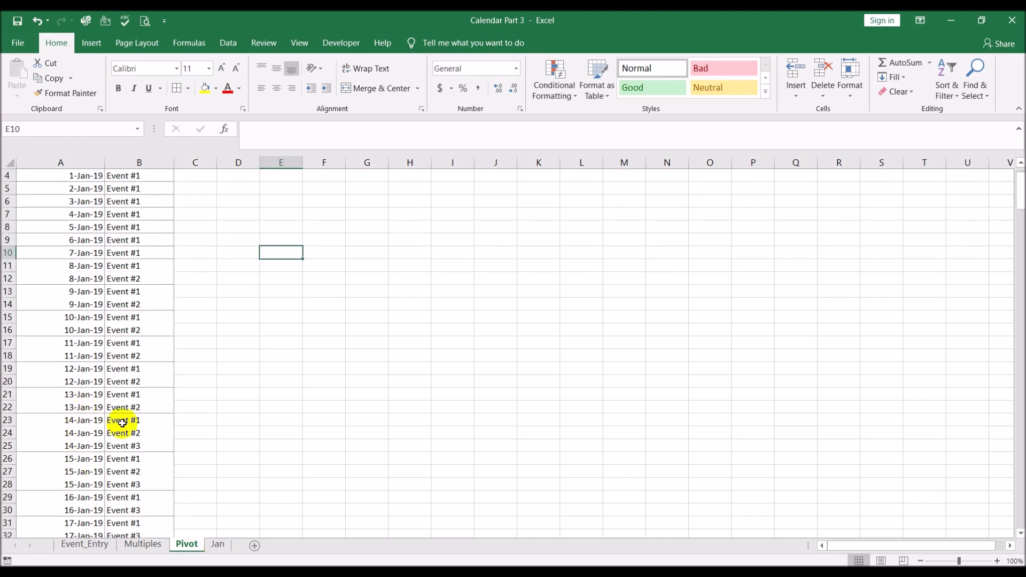
{"action": "left_click_drag", "start_coordinate": [126, 423], "coordinate": [131, 446]}
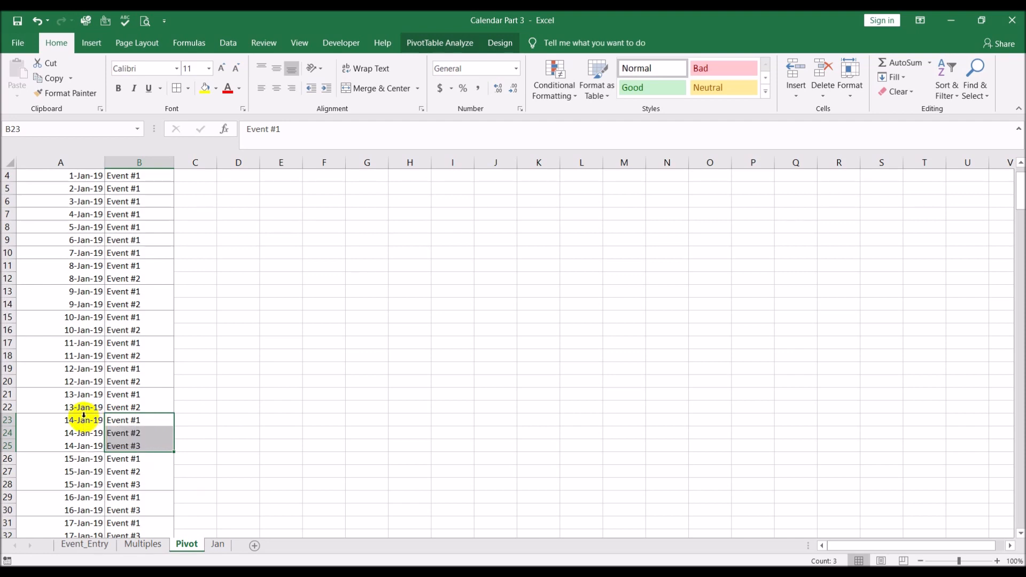
{"action": "scroll", "coordinate": [277, 399], "scroll_direction": "up", "scroll_amount": 1}
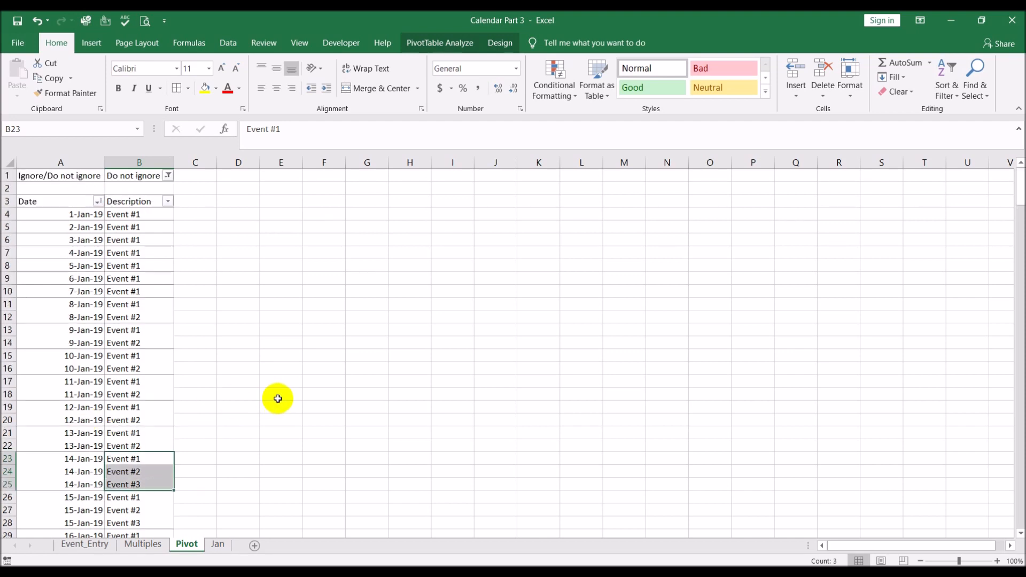
{"action": "left_click", "coordinate": [217, 544]}
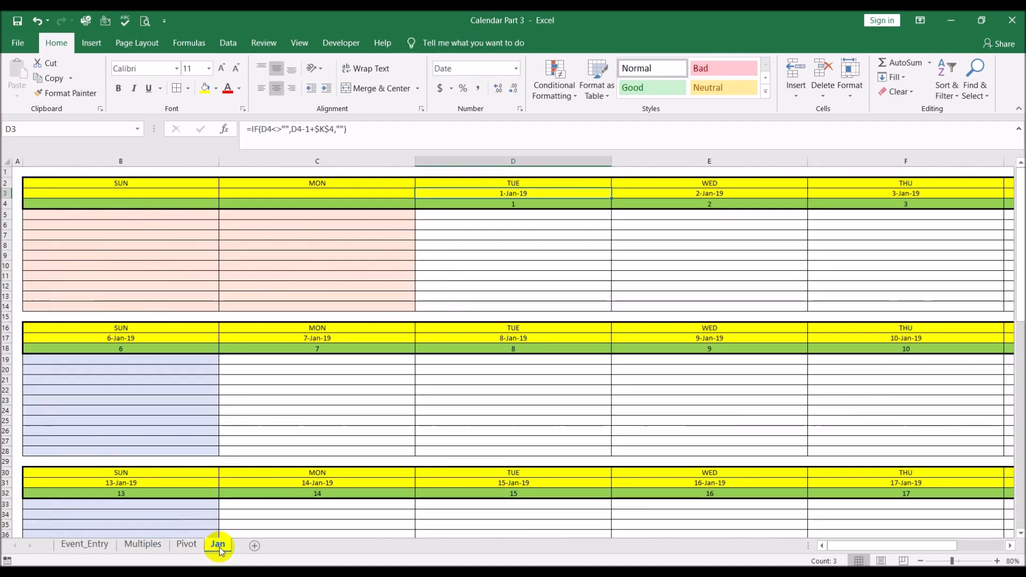
{"action": "left_click", "coordinate": [484, 216]}
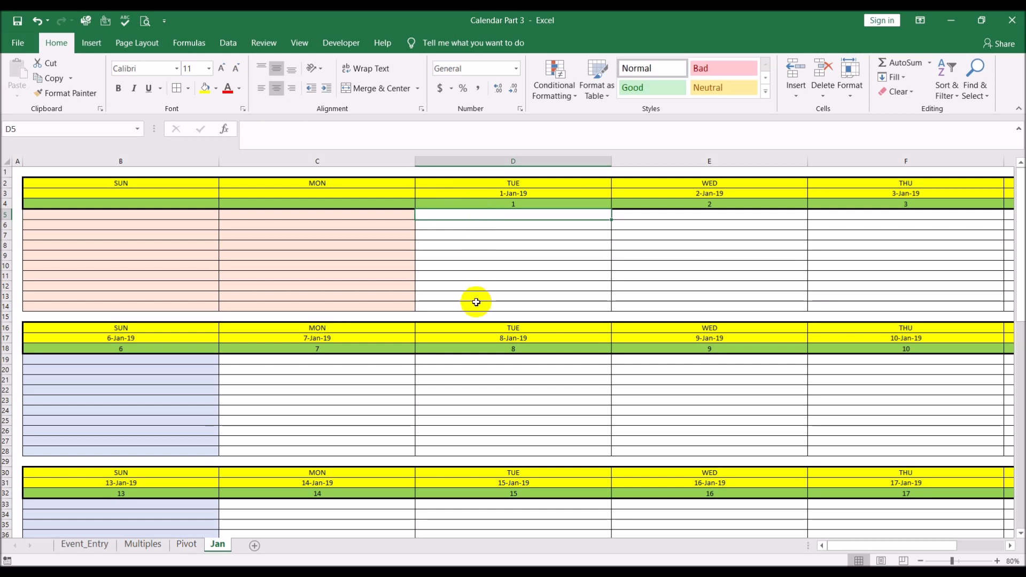
- Start a ROW formula in D5 of the Jan sheet that references the pivot table's dates in Pivot!A4:A262
{"action": "type", "text": "="}
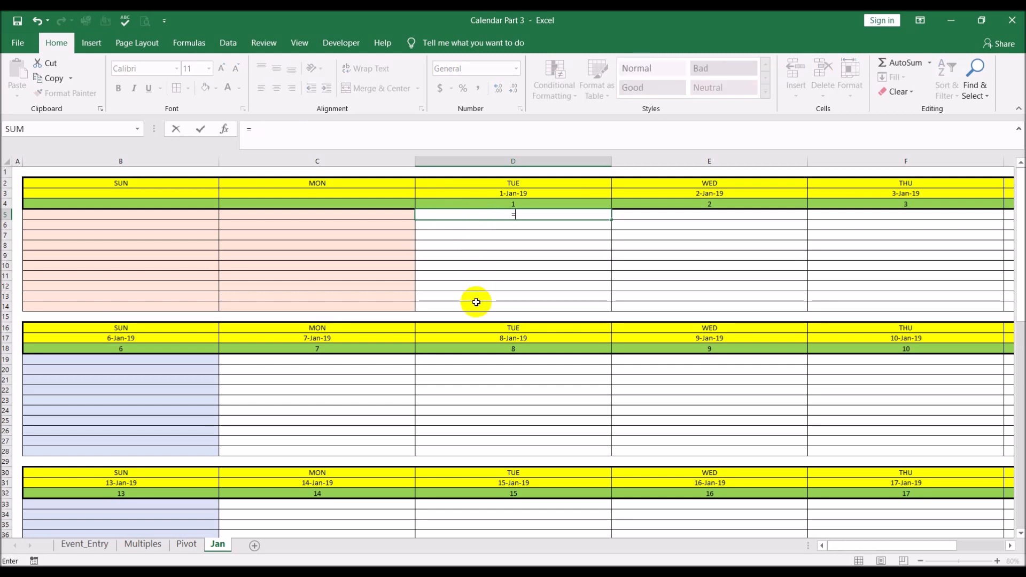
{"action": "type", "text": "row"}
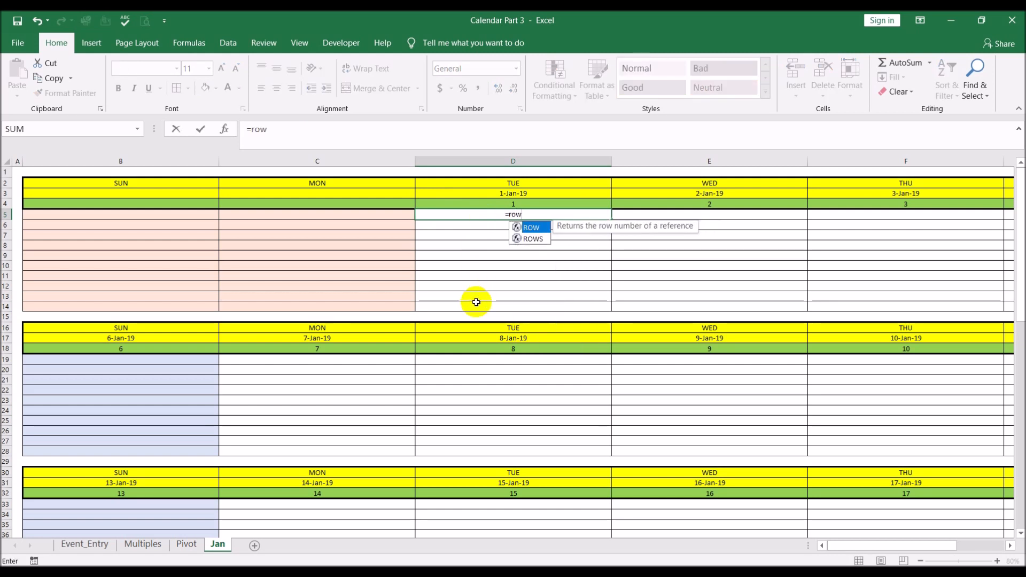
{"action": "type", "text": "("}
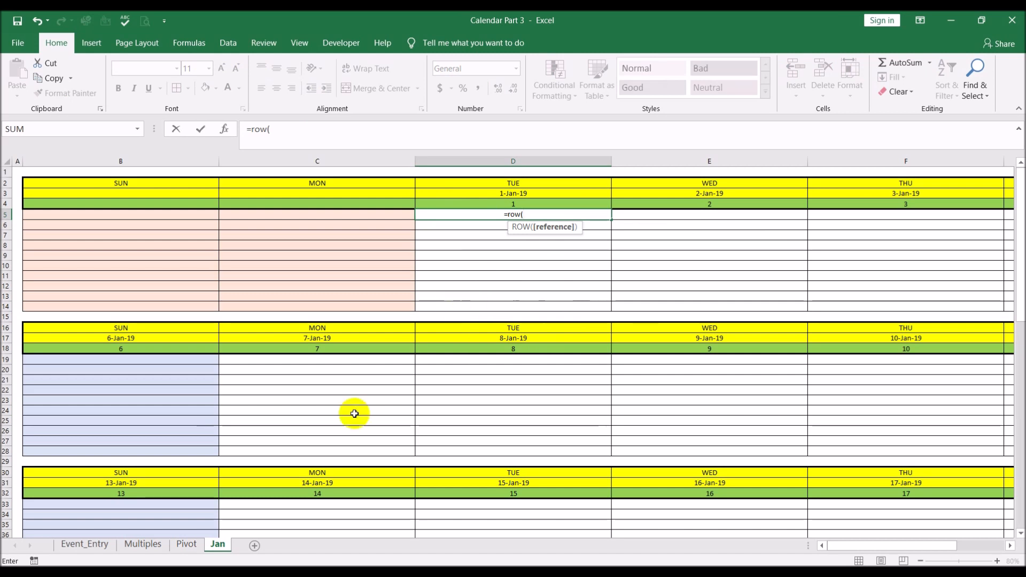
{"action": "left_click", "coordinate": [182, 545]}
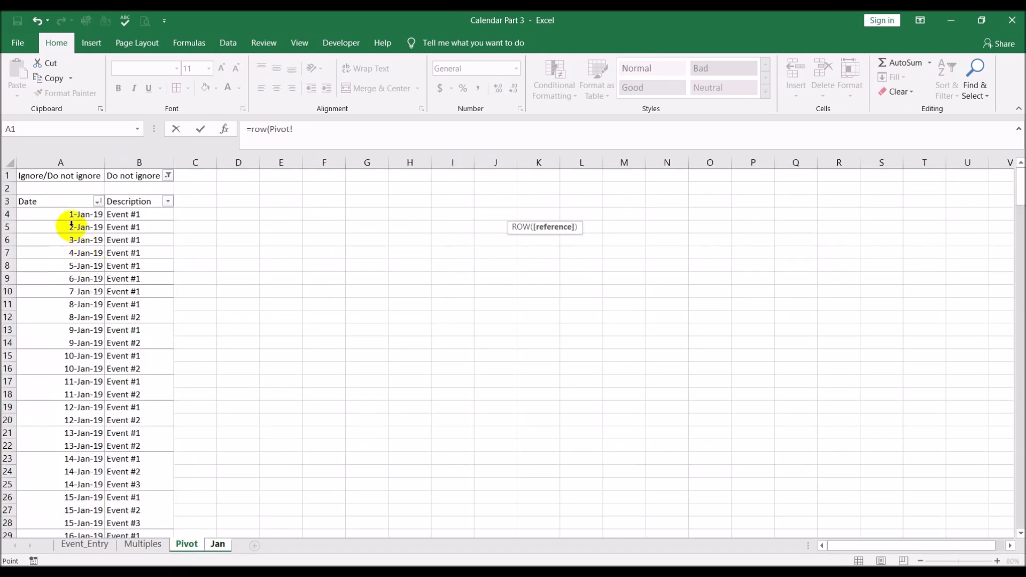
{"action": "left_click", "coordinate": [68, 217]}
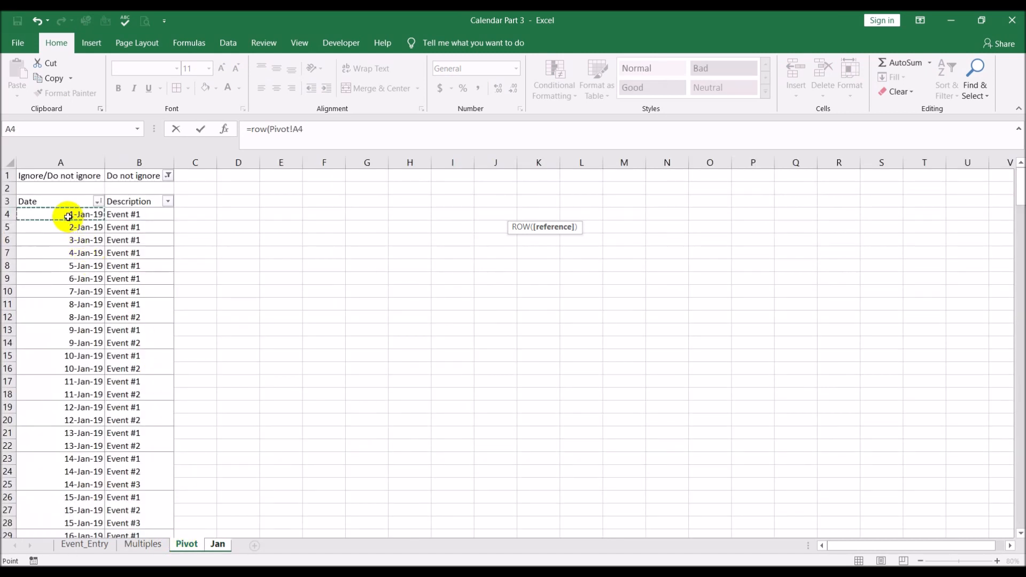
{"action": "key", "text": "ctrl+shift+Down"}
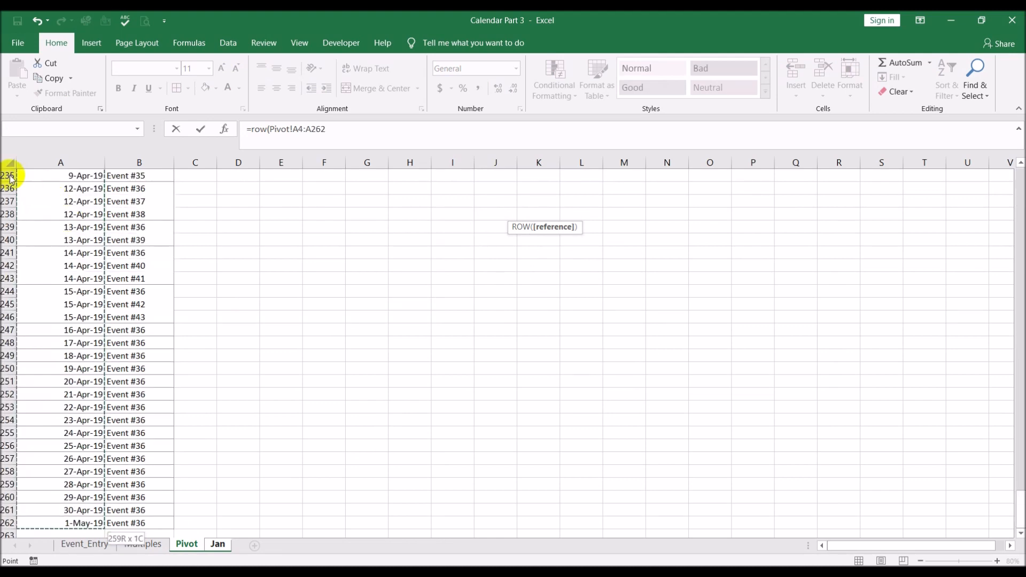
- Add the Pivot sheet name to the range's end cell, make both references absolute, and enter =ROW(Pivot!$A$4:Pivot!$A$262) in D5
{"action": "left_click", "coordinate": [305, 129]}
{"action": "type", "text": "pi"}
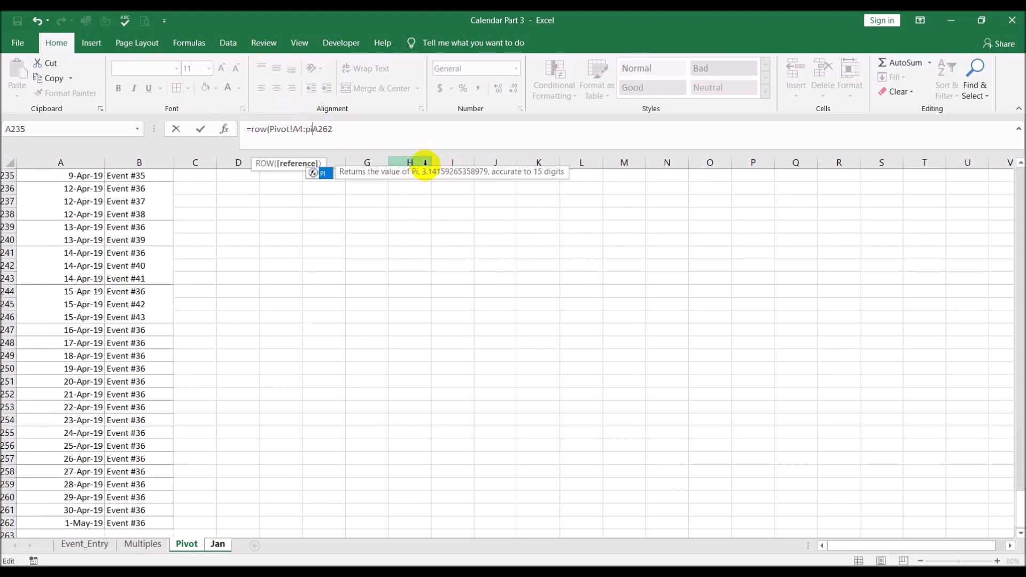
{"action": "type", "text": "vot!"}
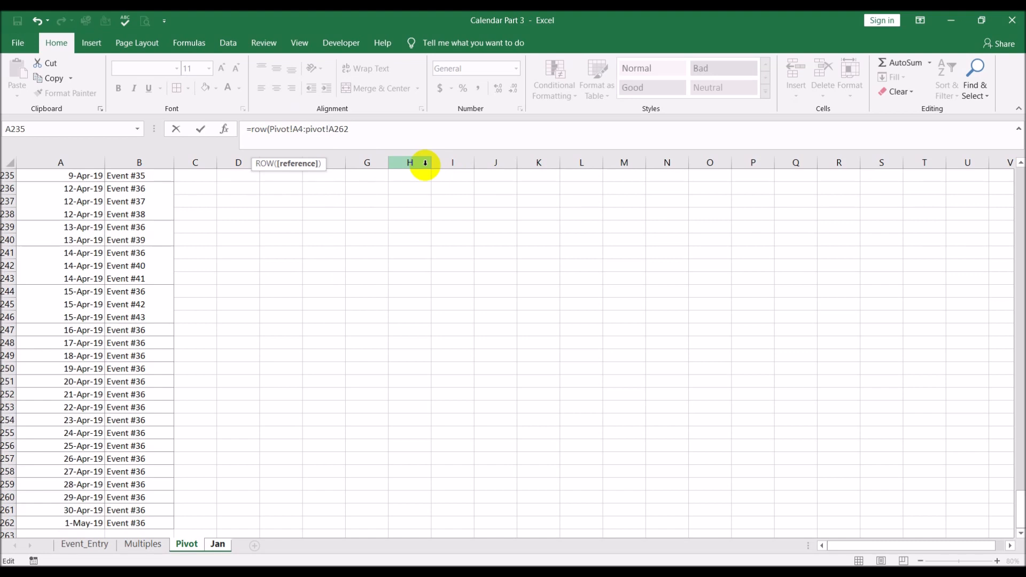
{"action": "left_click_drag", "start_coordinate": [293, 129], "coordinate": [364, 132]}
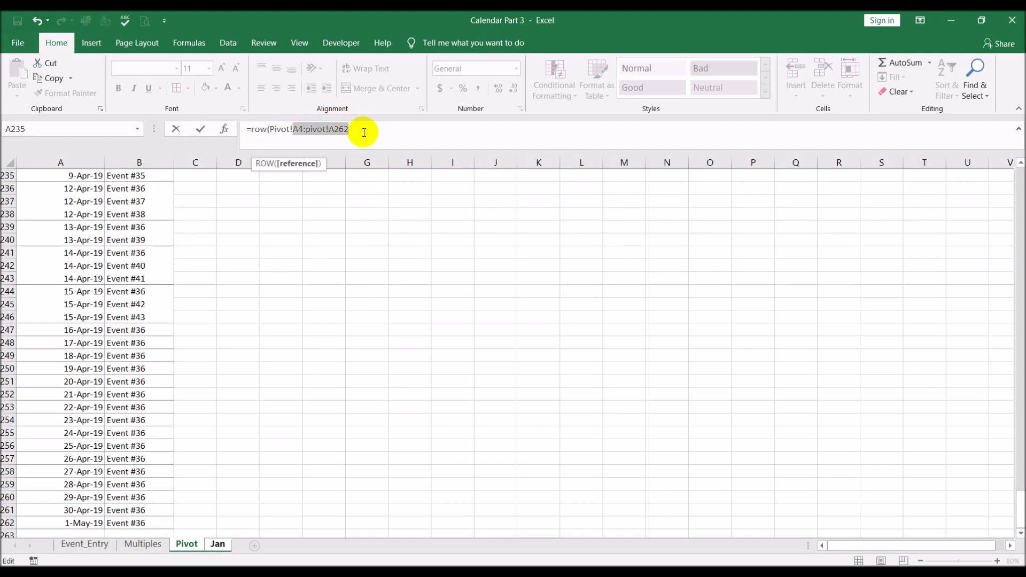
{"action": "key", "text": "F4"}
{"action": "left_click", "coordinate": [390, 127]}
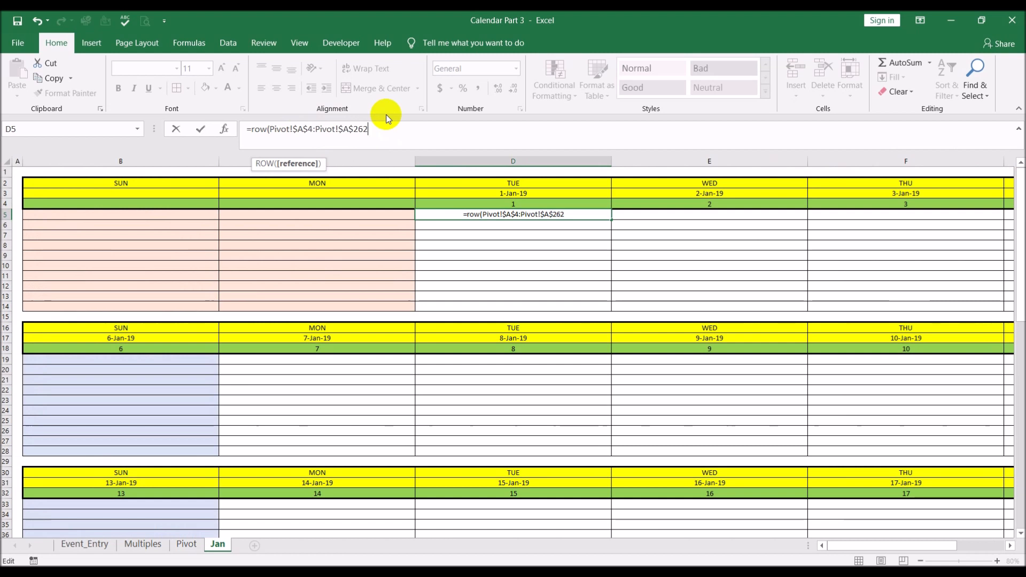
{"action": "type", "text": ")"}
{"action": "key", "text": "Return"}
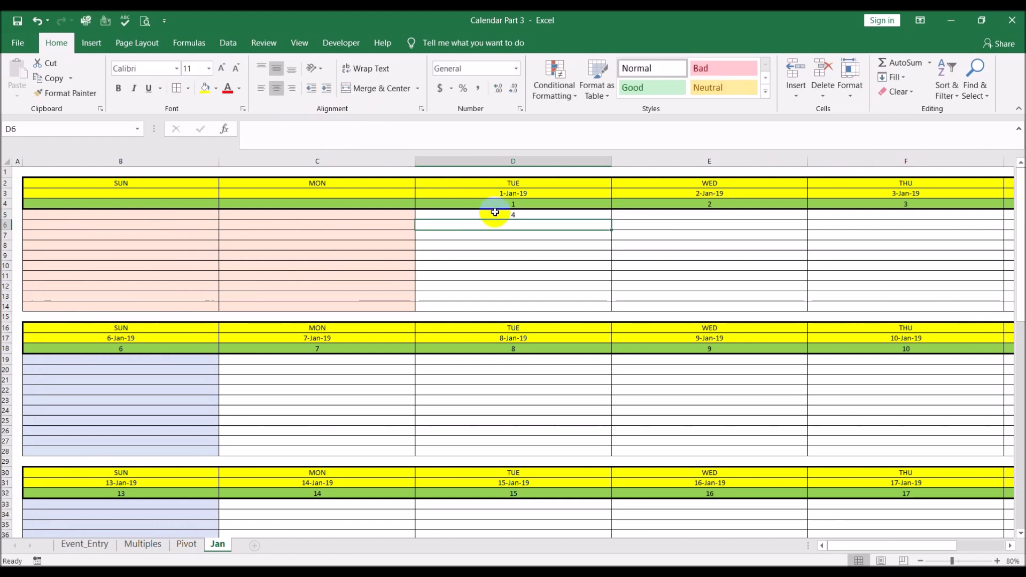
- Evaluate the ROW expression in D5 to view its array, compare its start with the first pivot date, and discard the edit
{"action": "left_click", "coordinate": [513, 217]}
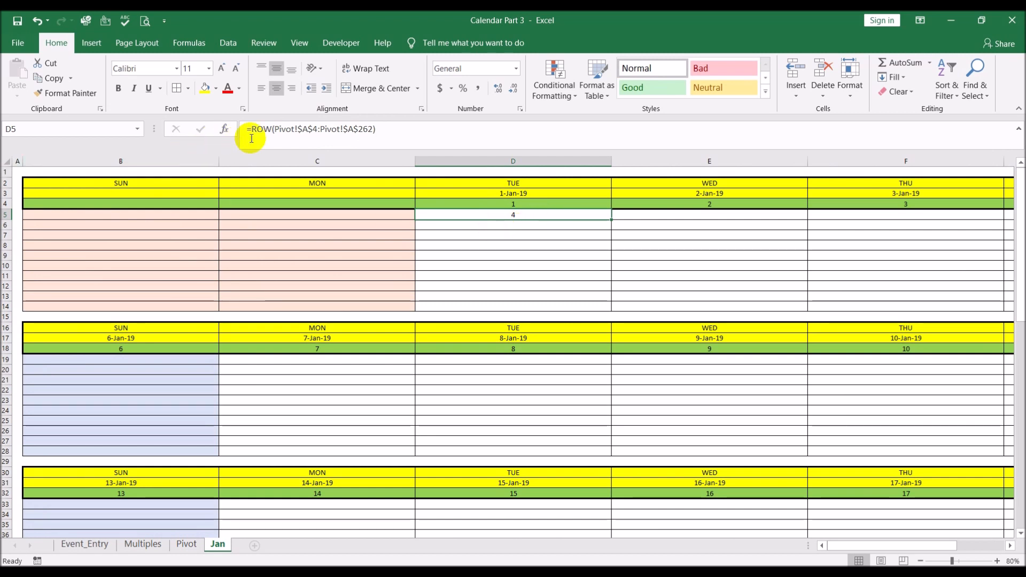
{"action": "left_click_drag", "start_coordinate": [254, 129], "coordinate": [435, 129]}
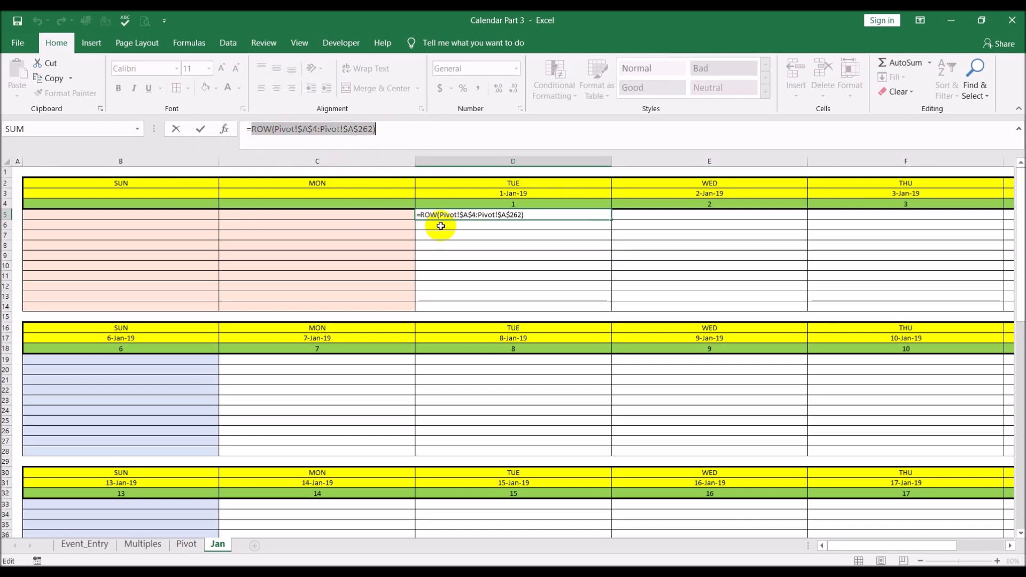
{"action": "key", "text": "F9"}
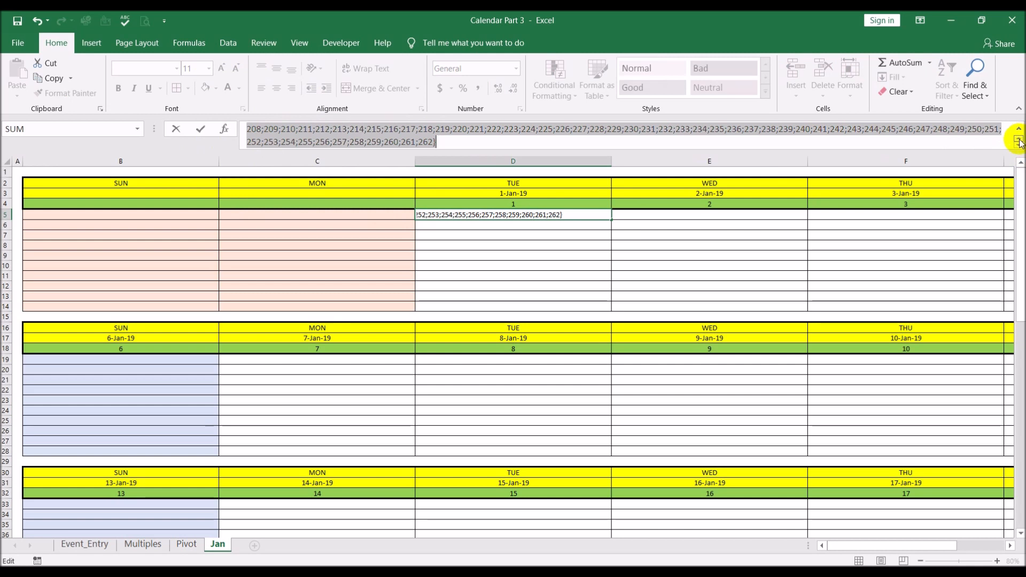
{"action": "scroll", "coordinate": [1013, 132], "scroll_direction": "up", "scroll_amount": 5}
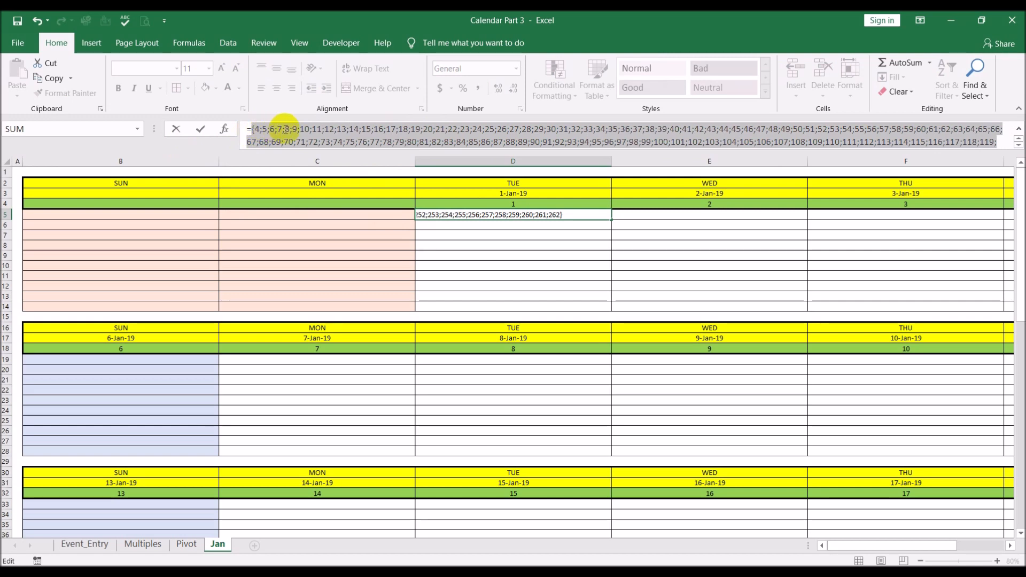
{"action": "left_click", "coordinate": [186, 544]}
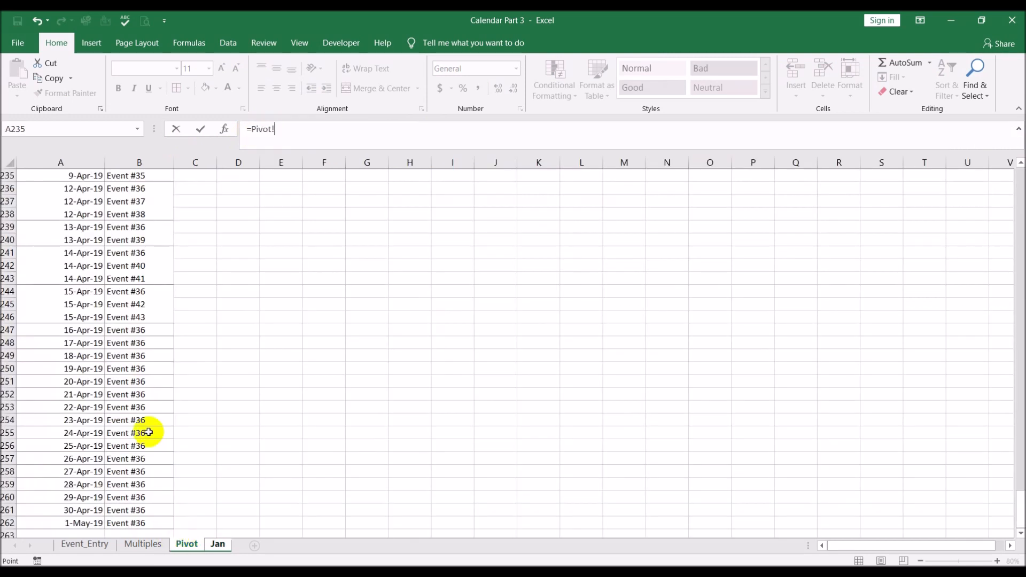
{"action": "scroll", "coordinate": [414, 268], "scroll_direction": "up", "scroll_amount": 7}
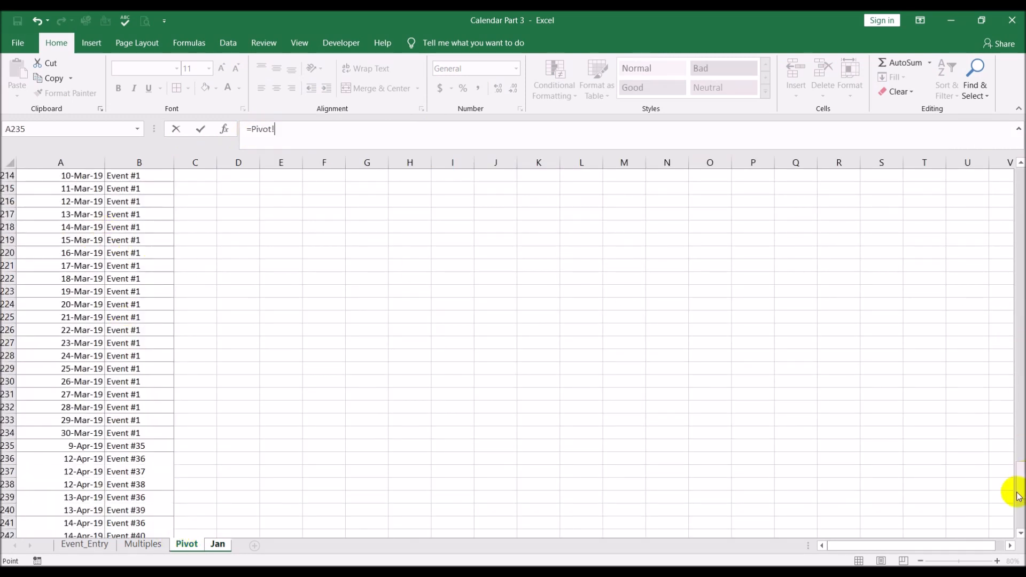
{"action": "left_click_drag", "start_coordinate": [1019, 374], "coordinate": [1011, 142]}
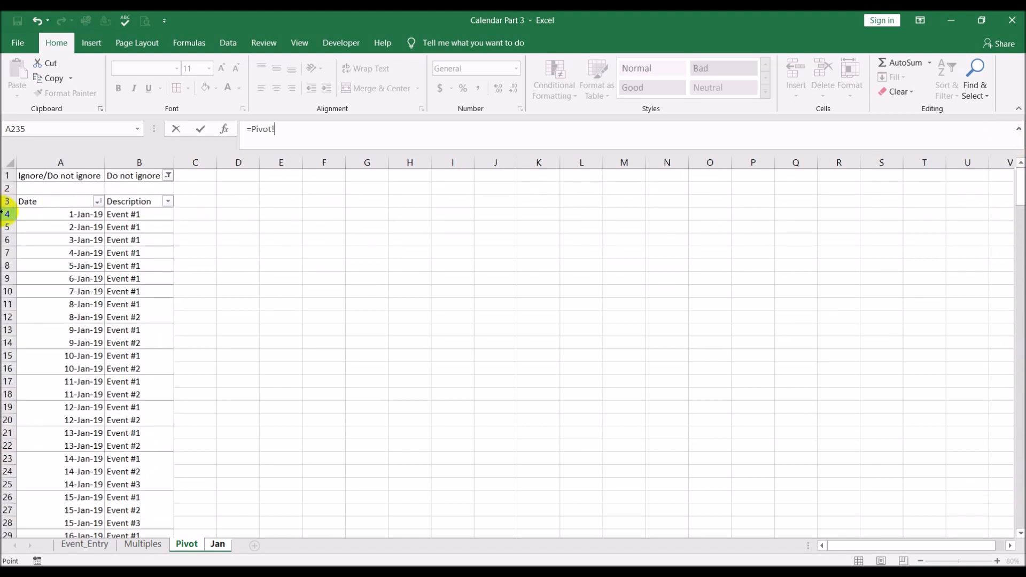
{"action": "left_click", "coordinate": [48, 214]}
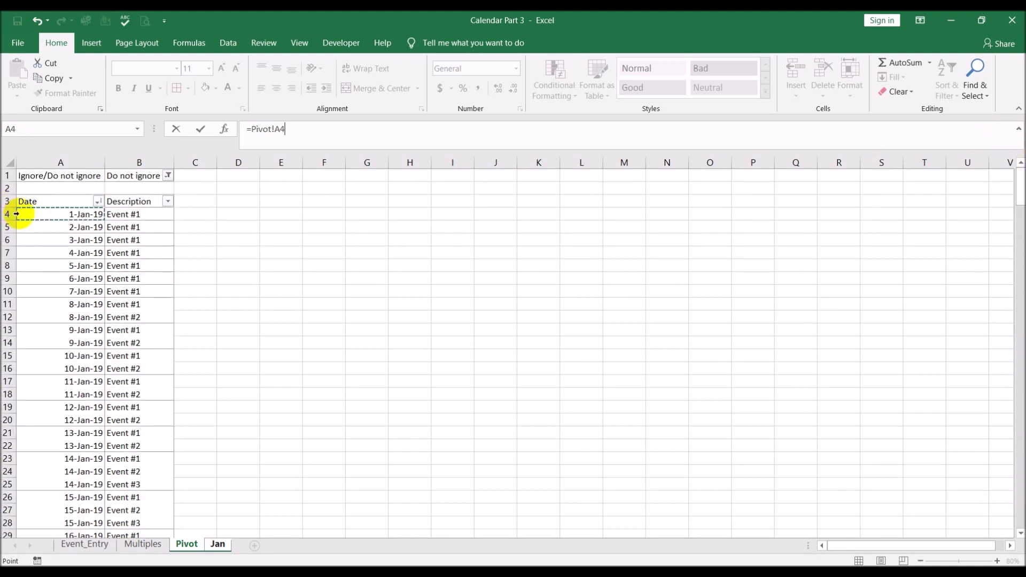
{"action": "key", "text": "Escape"}
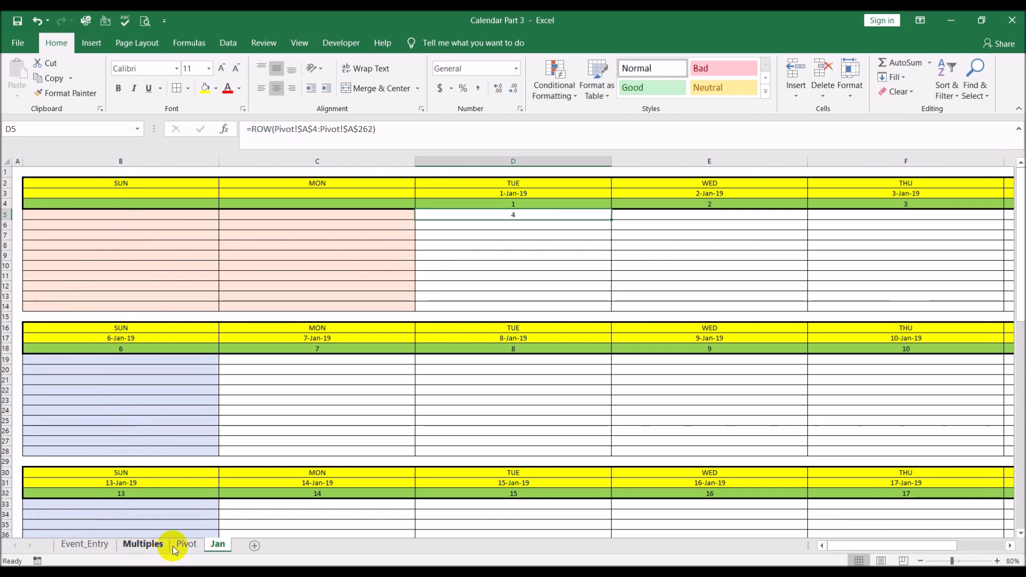
- Examine the first and last date rows of the pivot table, rows 4 and 262, and return to the Jan sheet
{"action": "left_click", "coordinate": [200, 545]}
{"action": "left_click", "coordinate": [22, 213]}
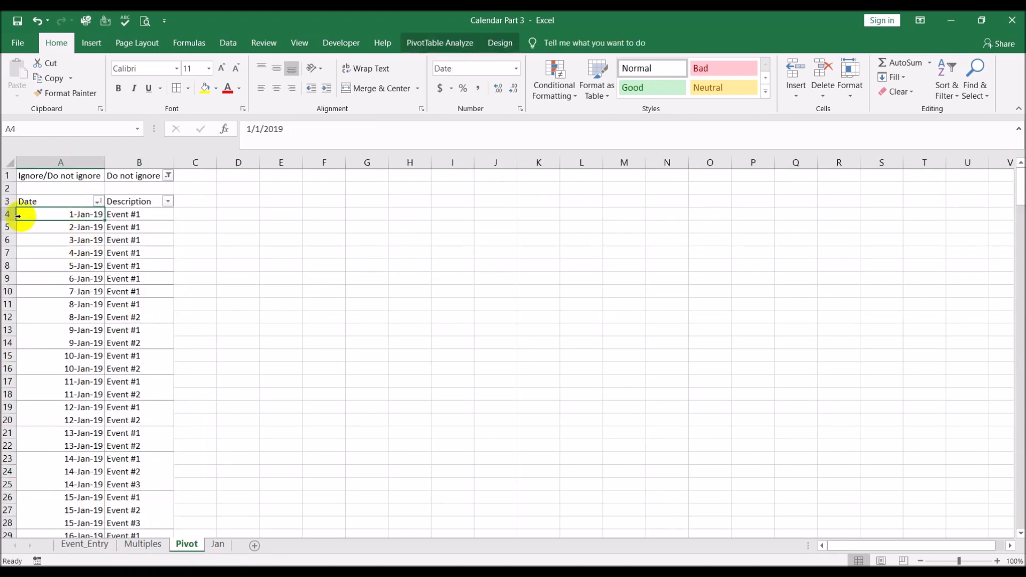
{"action": "left_click", "coordinate": [6, 214]}
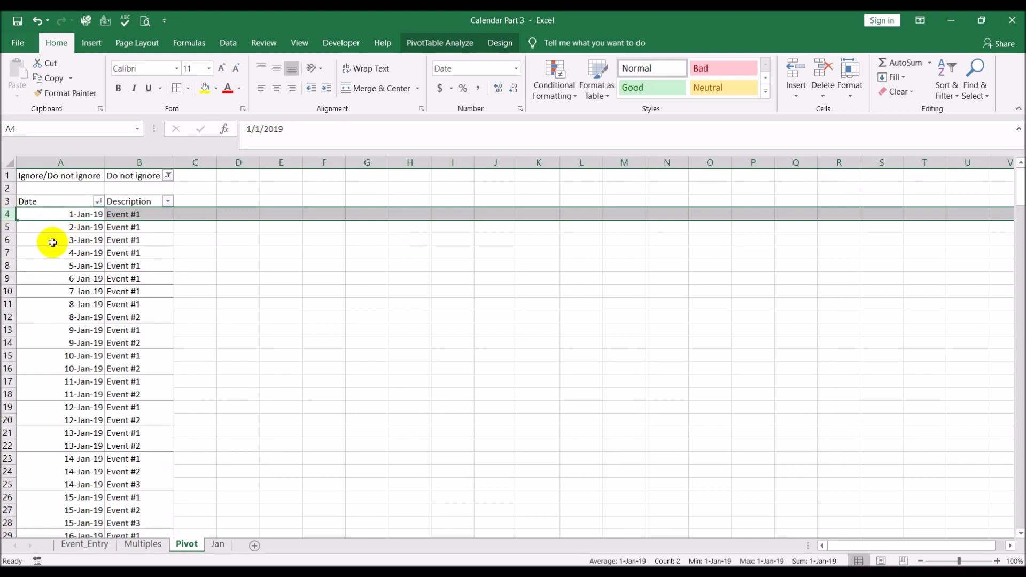
{"action": "left_click", "coordinate": [71, 215]}
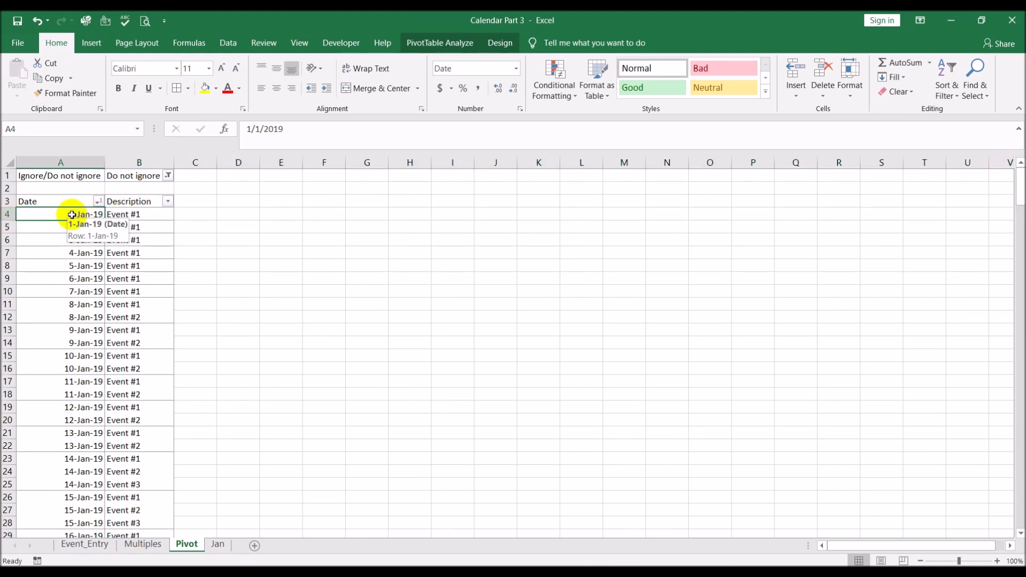
{"action": "key", "text": "ctrl+shift+Down"}
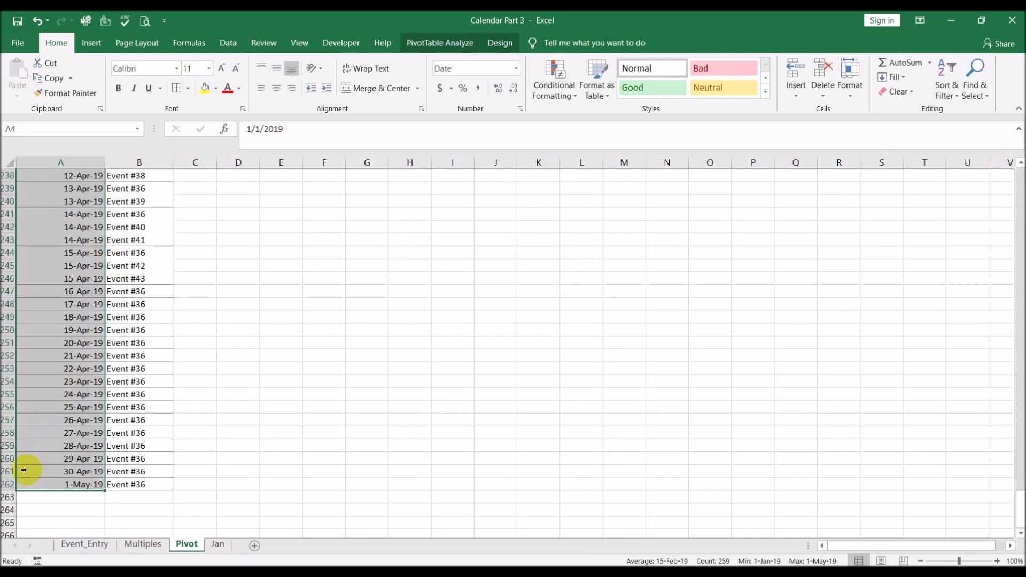
{"action": "left_click", "coordinate": [4, 484]}
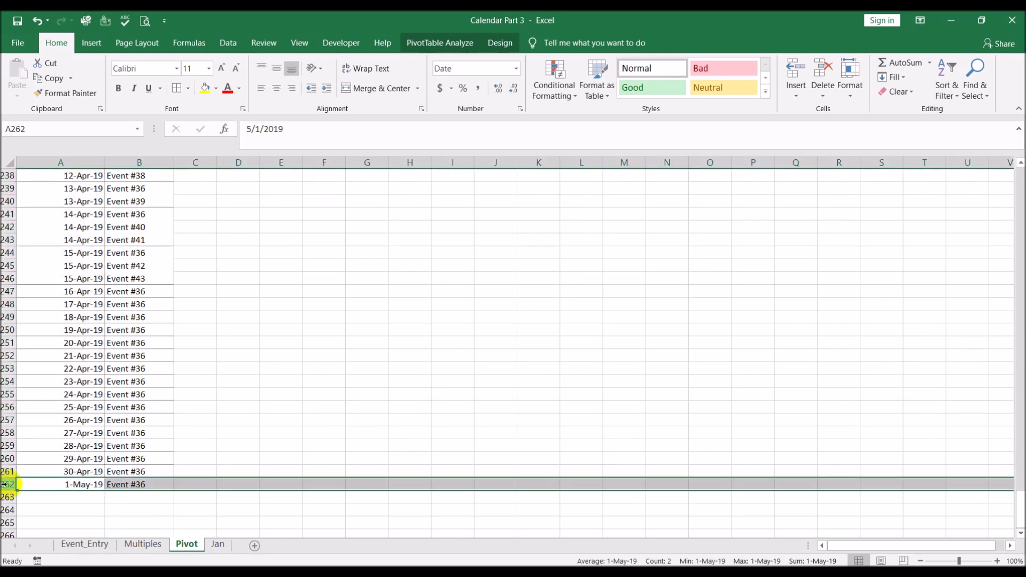
{"action": "left_click", "coordinate": [217, 544]}
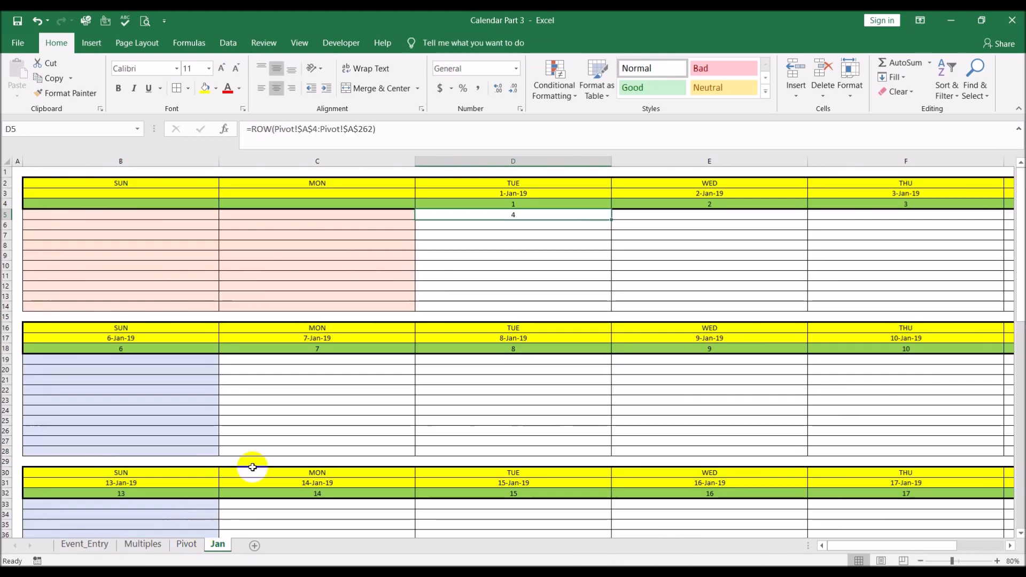
- Evaluate D5's ROW expression again, inspect the array from beginning to end, and restore the formula
{"action": "left_click_drag", "start_coordinate": [251, 128], "coordinate": [476, 136]}
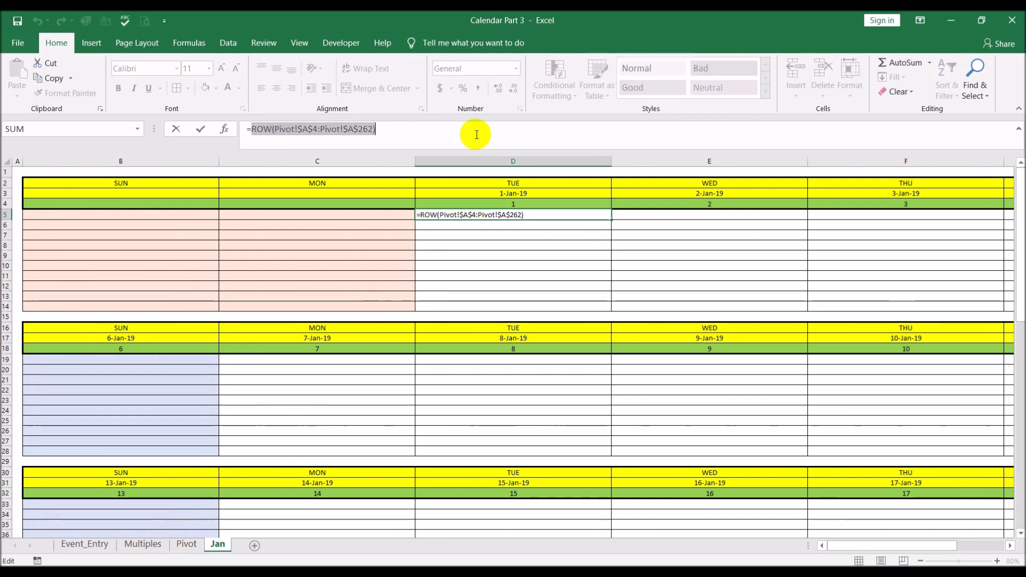
{"action": "key", "text": "F9"}
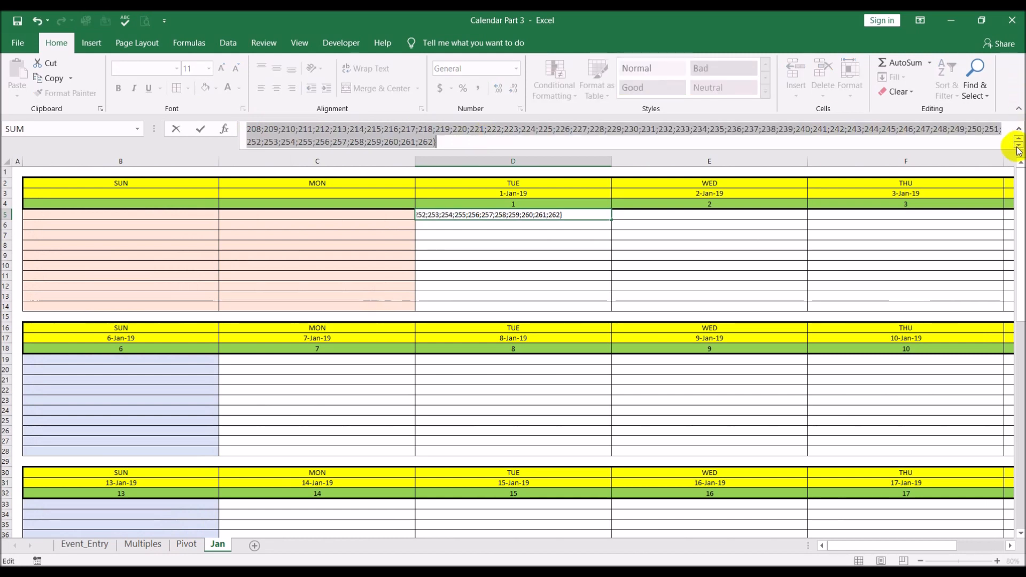
{"action": "scroll", "coordinate": [1019, 133], "scroll_direction": "up", "scroll_amount": 5}
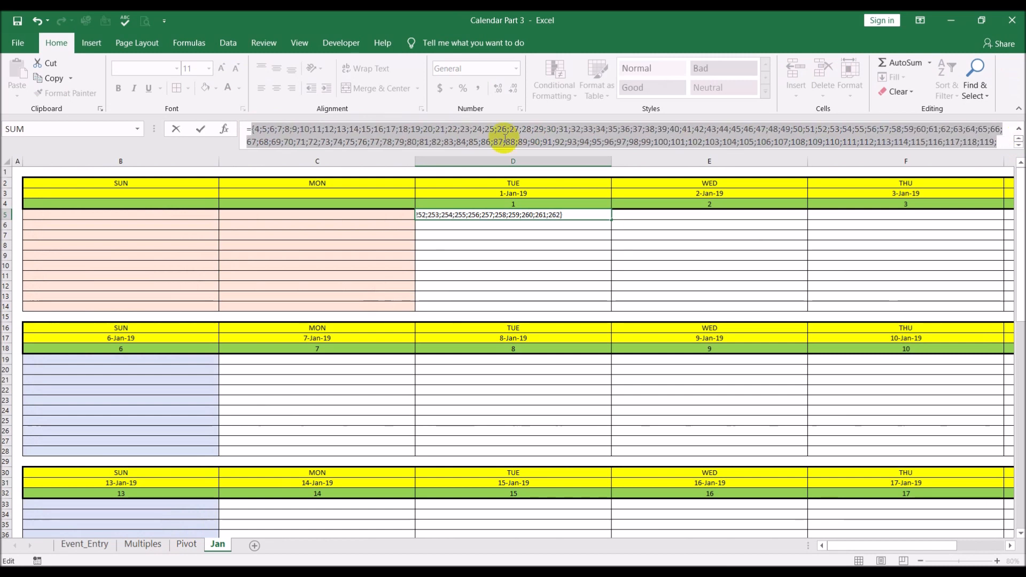
{"action": "left_click", "coordinate": [1020, 145]}
{"action": "scroll", "coordinate": [1019, 145], "scroll_direction": "down", "scroll_amount": 3}
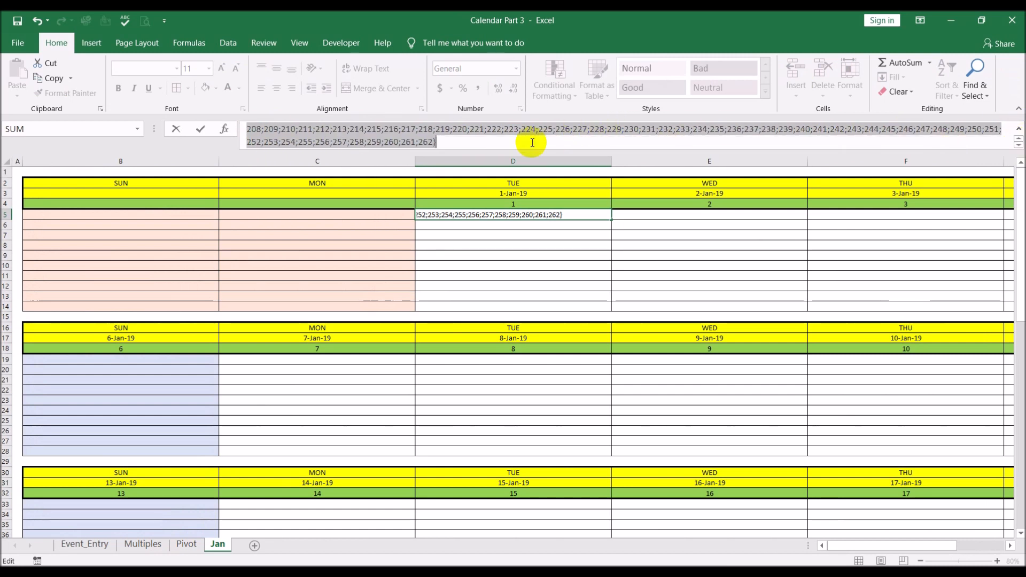
{"action": "key", "text": "Escape"}
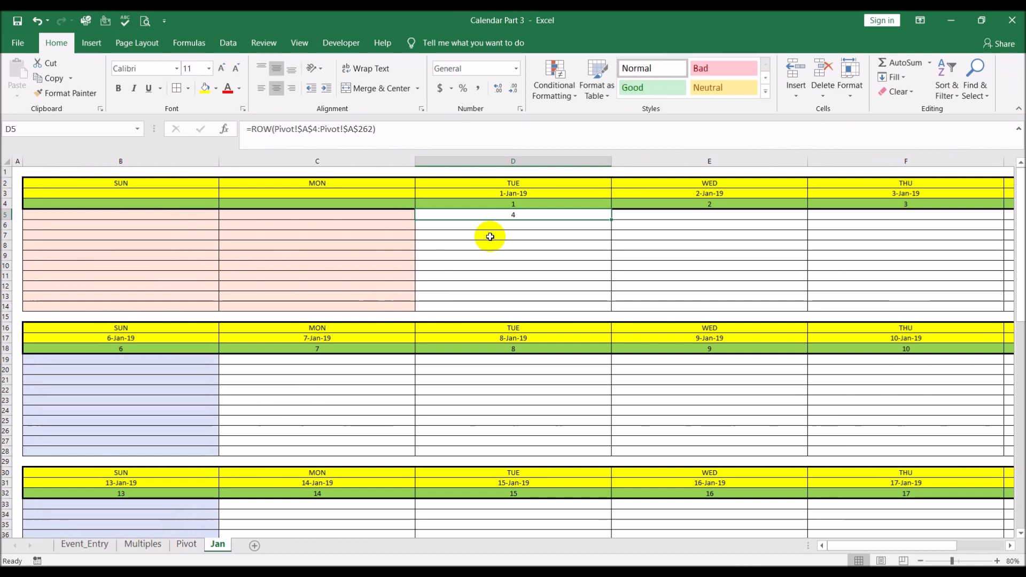
- Examine the pivot table's first date row, row 4, and return to the Jan sheet
{"action": "left_click", "coordinate": [187, 545]}
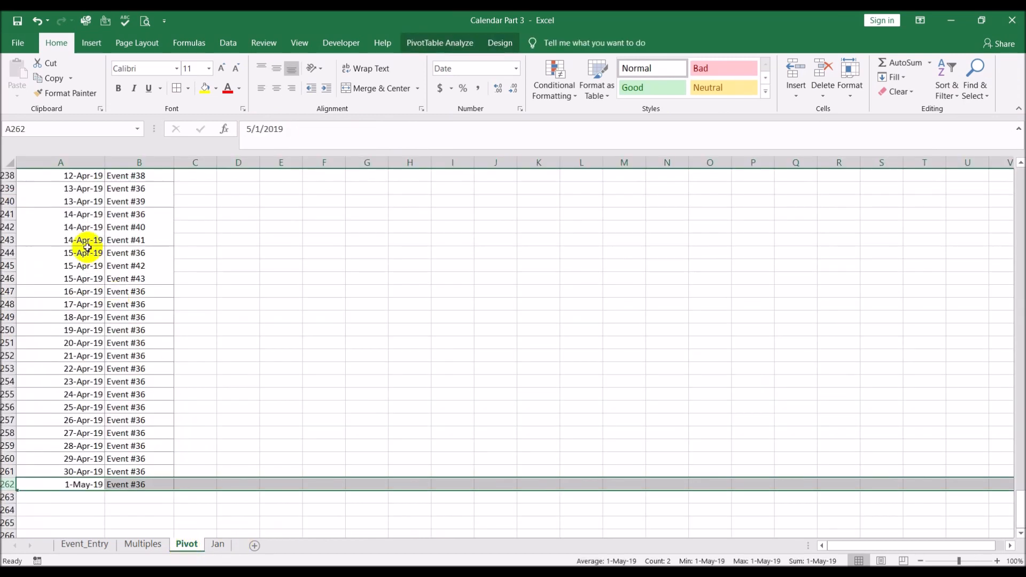
{"action": "left_click_drag", "start_coordinate": [1021, 509], "coordinate": [1012, 128]}
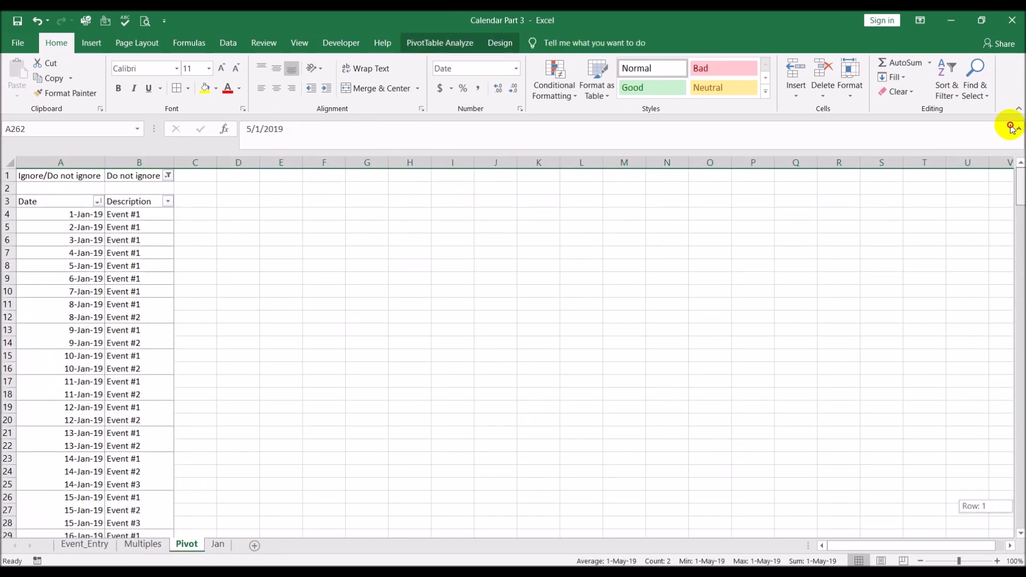
{"action": "left_click", "coordinate": [9, 214]}
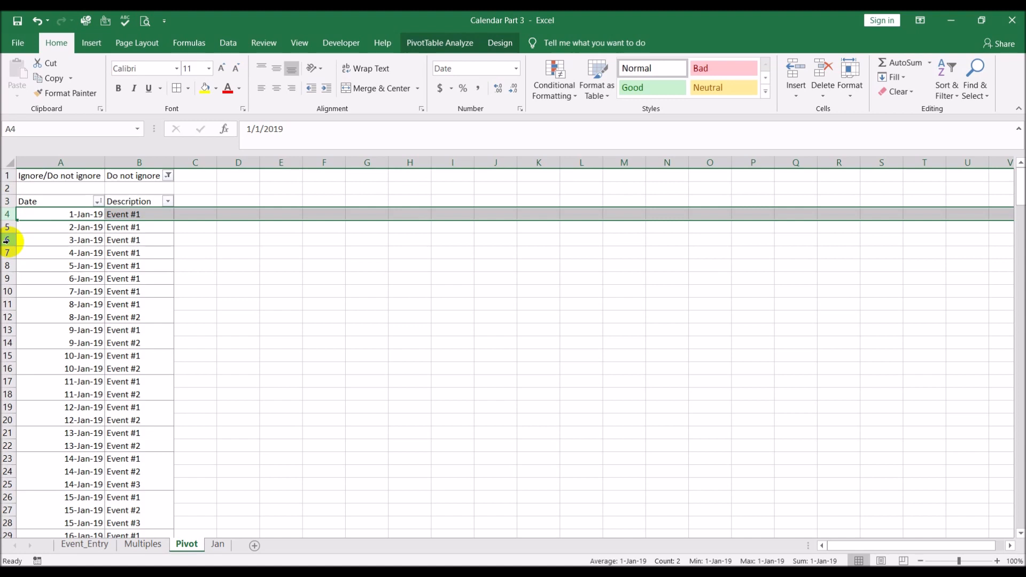
{"action": "left_click", "coordinate": [217, 545]}
- Subtract the pivot header's row number by appending -ROW(Pivot!$A$3) to D5's formula, and enter it
{"action": "left_click", "coordinate": [445, 131]}
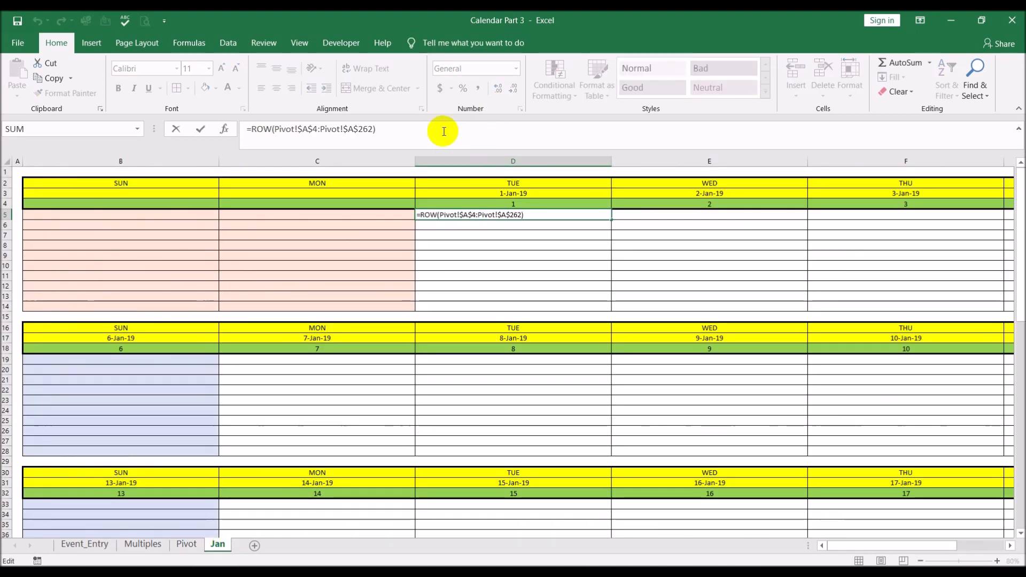
{"action": "type", "text": "-ro"}
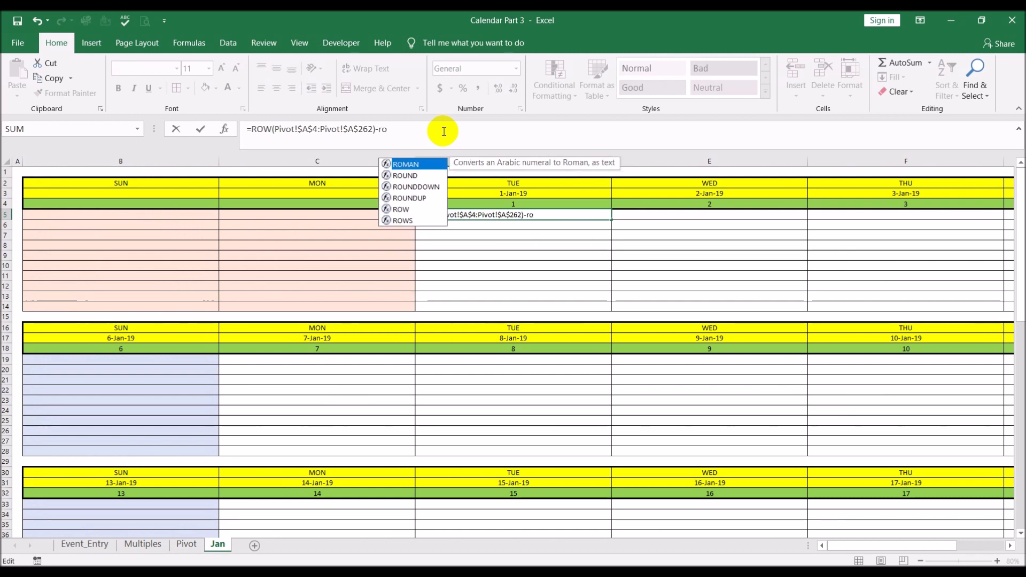
{"action": "type", "text": "w("}
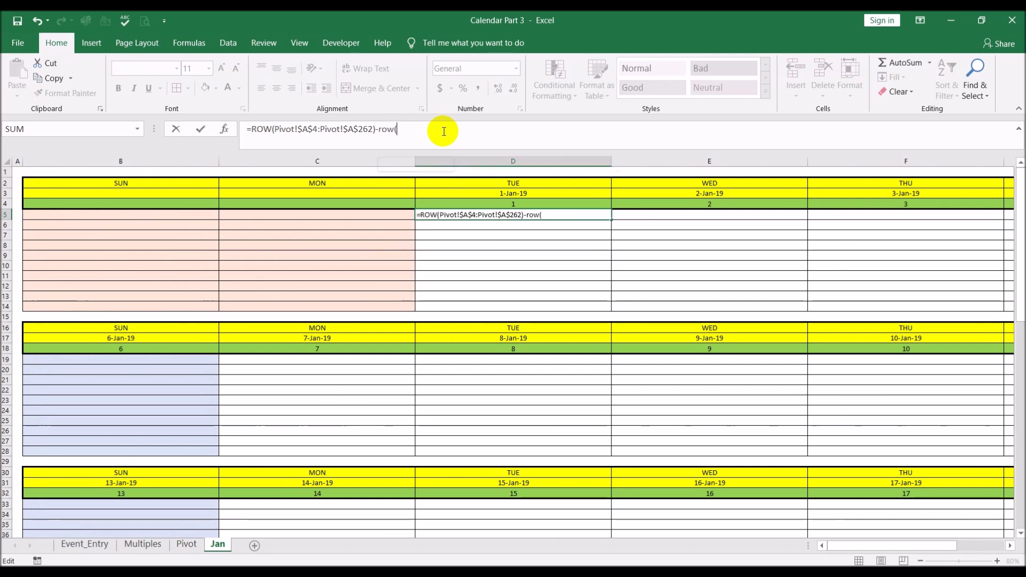
{"action": "left_click", "coordinate": [184, 544]}
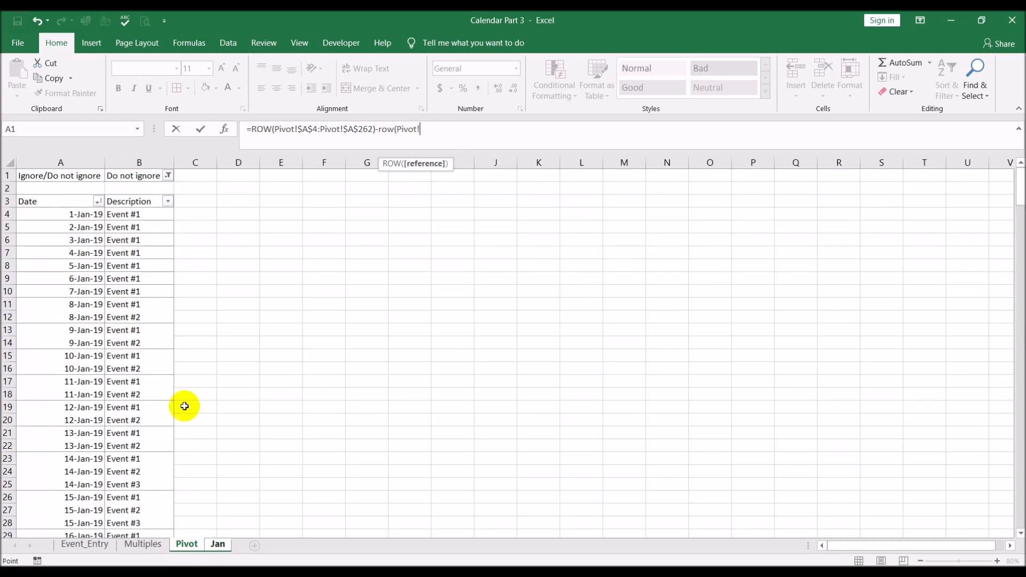
{"action": "left_click", "coordinate": [38, 202]}
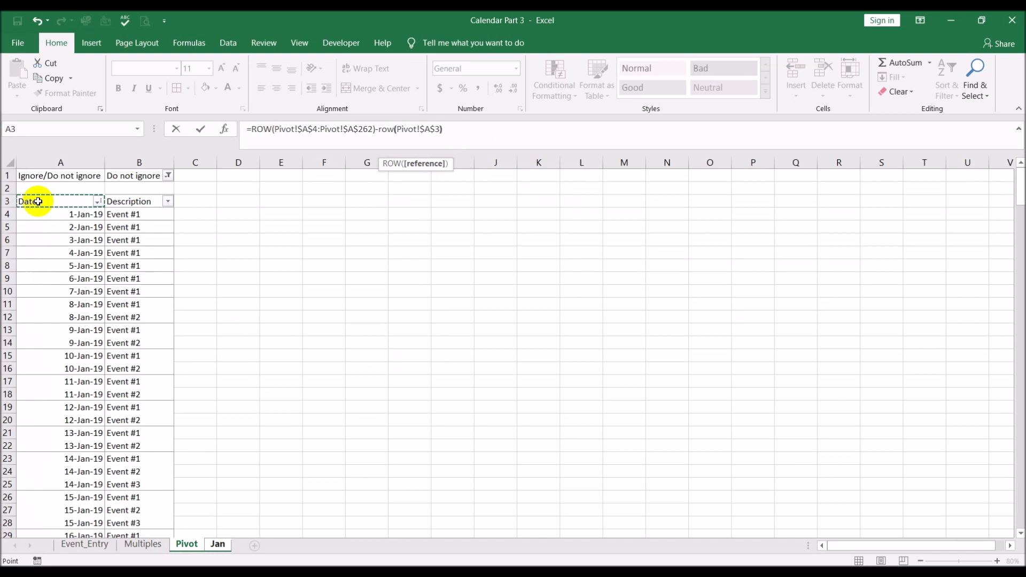
{"action": "type", "text": ")"}
{"action": "key", "text": "Return"}
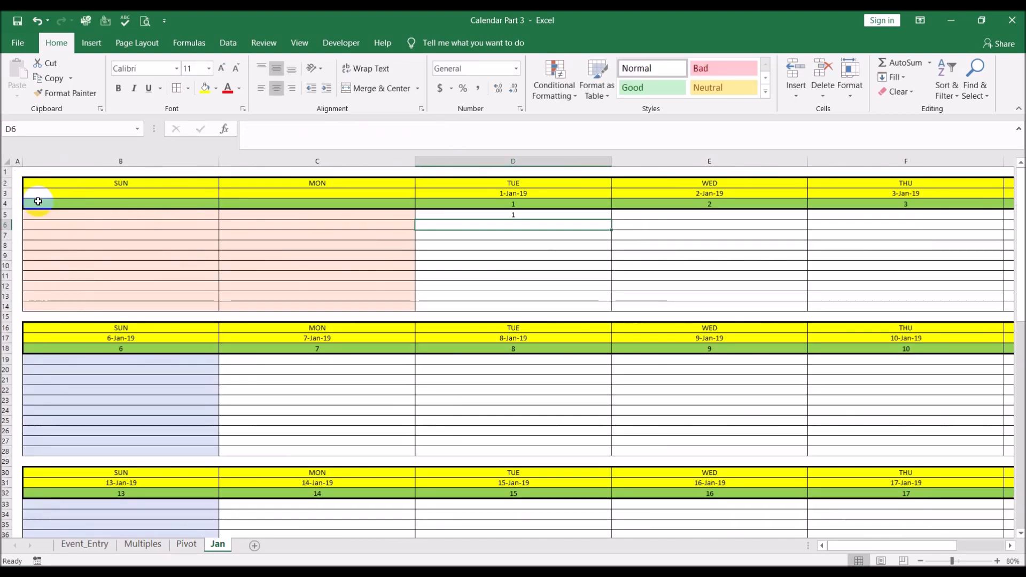
- Evaluate D5's whole ROW subtraction, inspect the array from start to end, and restore the formula
{"action": "left_click", "coordinate": [512, 220]}
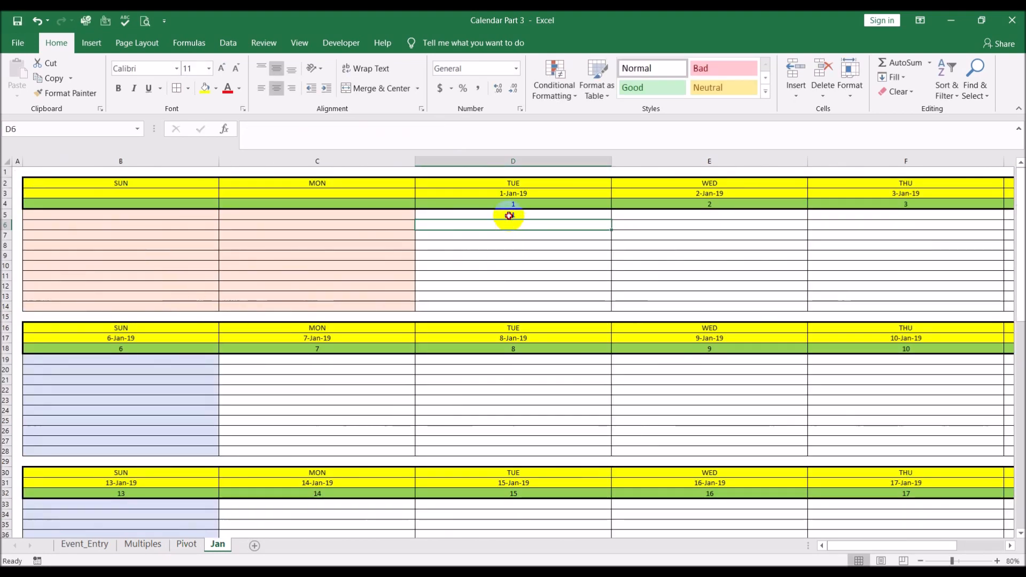
{"action": "left_click", "coordinate": [509, 215]}
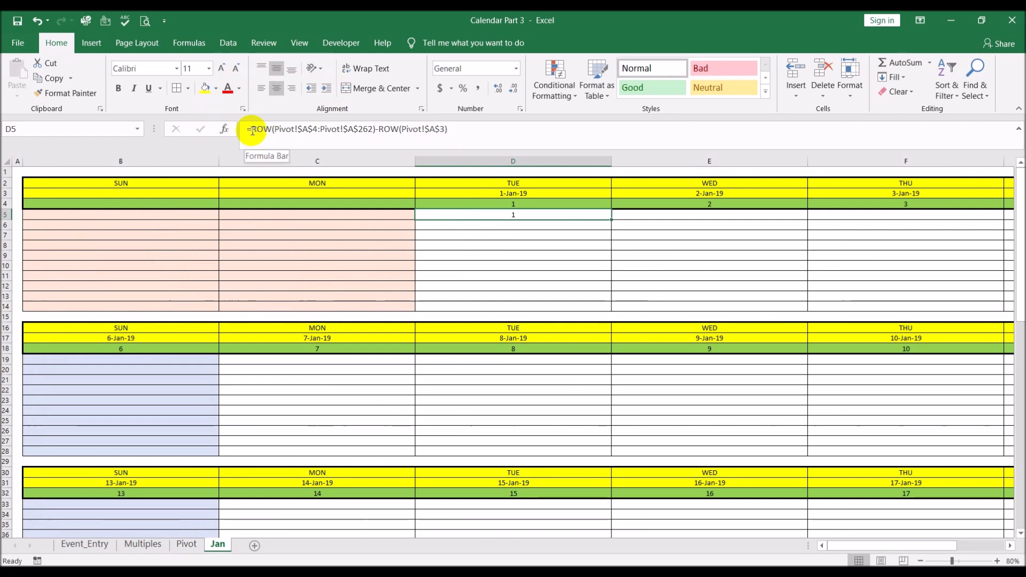
{"action": "left_click_drag", "start_coordinate": [252, 128], "coordinate": [613, 126]}
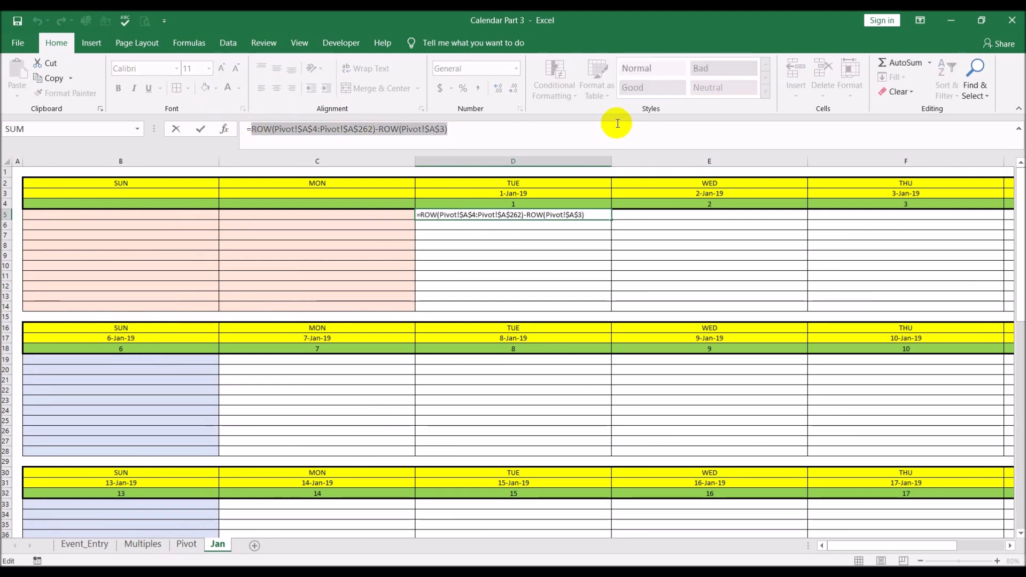
{"action": "key", "text": "F9"}
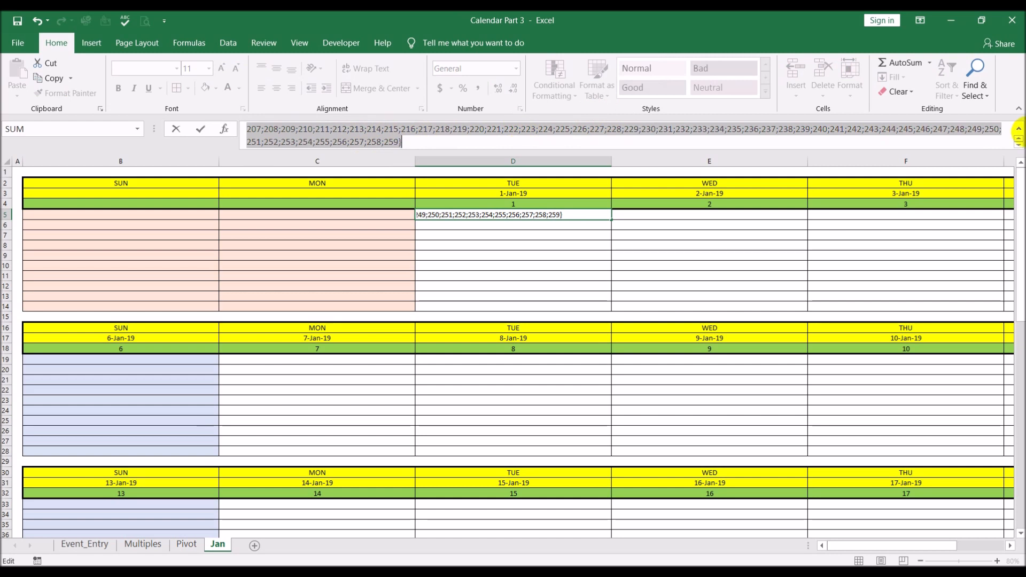
{"action": "scroll", "coordinate": [1019, 133], "scroll_direction": "up", "scroll_amount": 5}
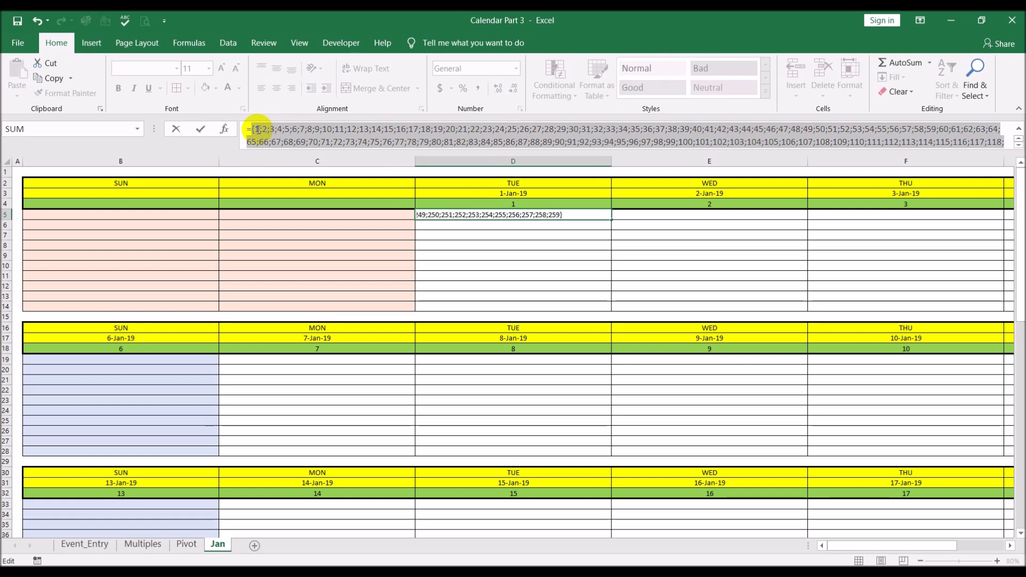
{"action": "left_click", "coordinate": [1019, 145]}
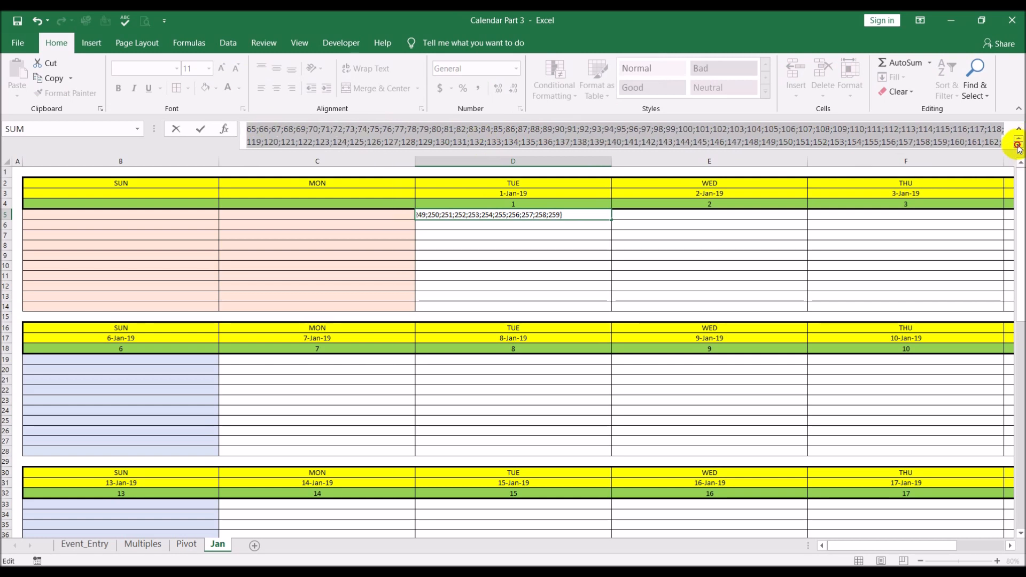
{"action": "left_click", "coordinate": [1018, 145]}
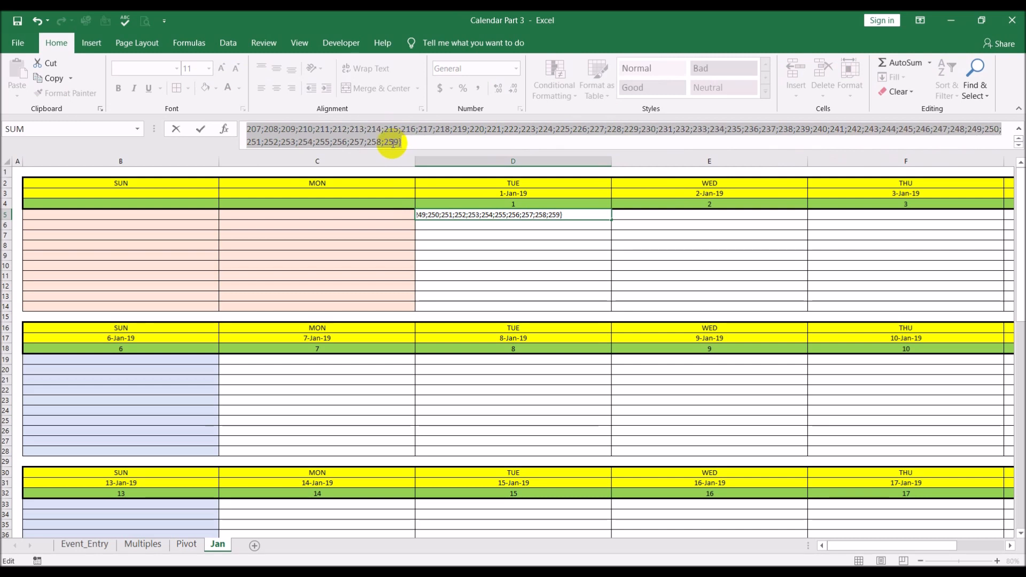
{"action": "key", "text": "Escape"}
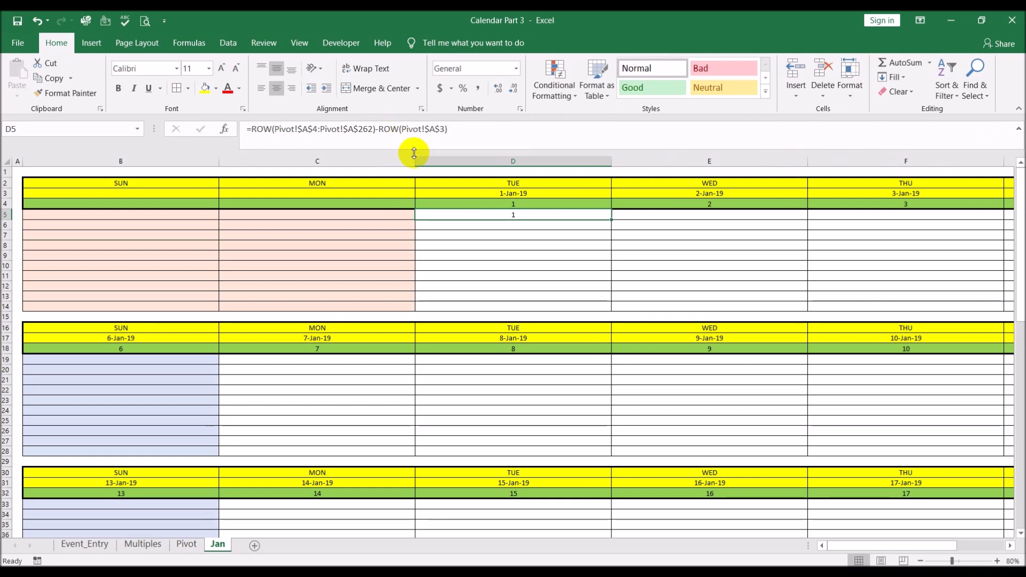
- Evaluate the ROW subtraction again, discard the edit, compare the array start with the pivot's first date, and return to Jan
{"action": "left_click_drag", "start_coordinate": [252, 130], "coordinate": [572, 127]}
{"action": "key", "text": "F9"}
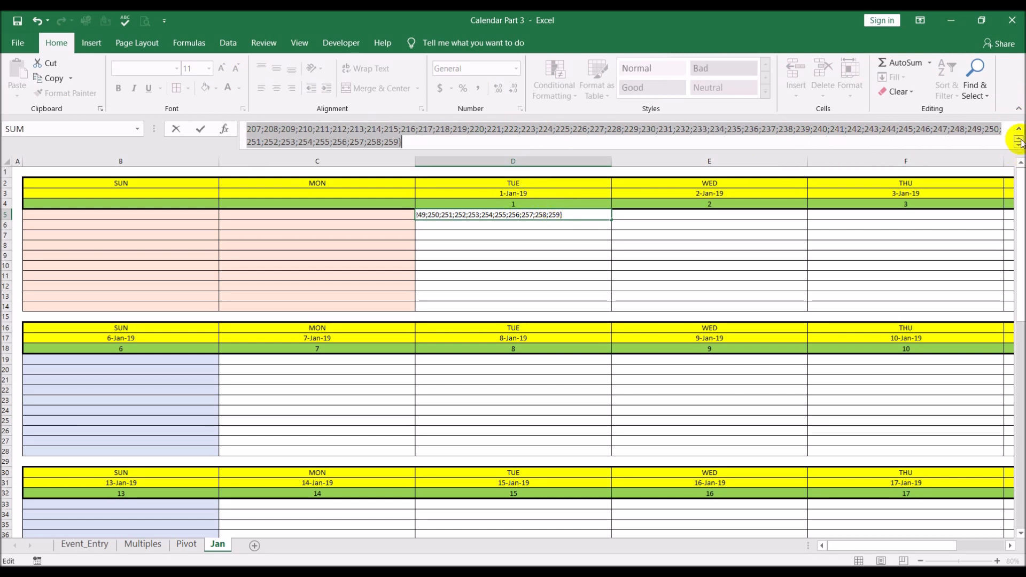
{"action": "scroll", "coordinate": [1021, 142], "scroll_direction": "up", "scroll_amount": 4}
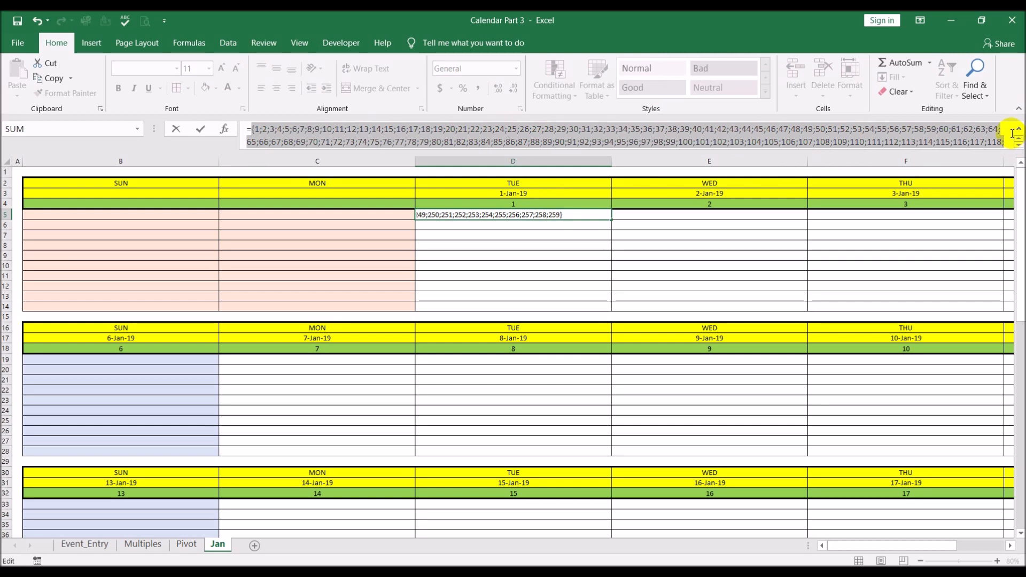
{"action": "key", "text": "Escape"}
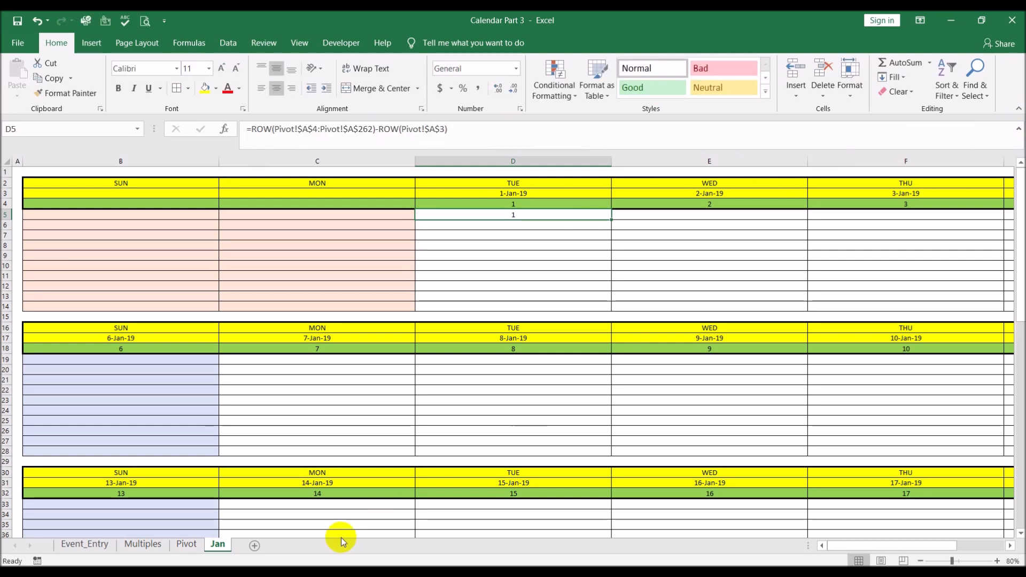
{"action": "left_click", "coordinate": [188, 545]}
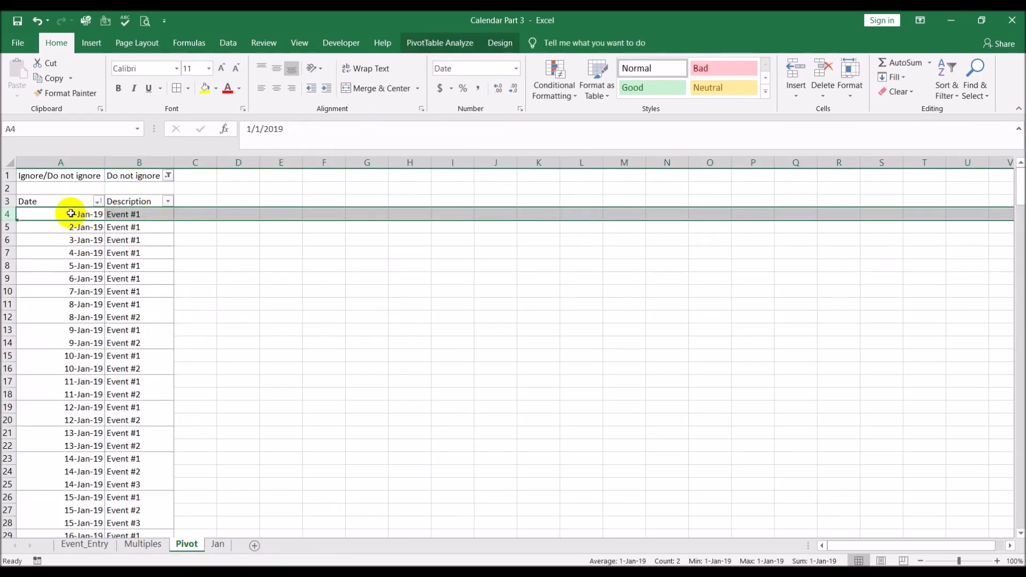
{"action": "left_click", "coordinate": [218, 544]}
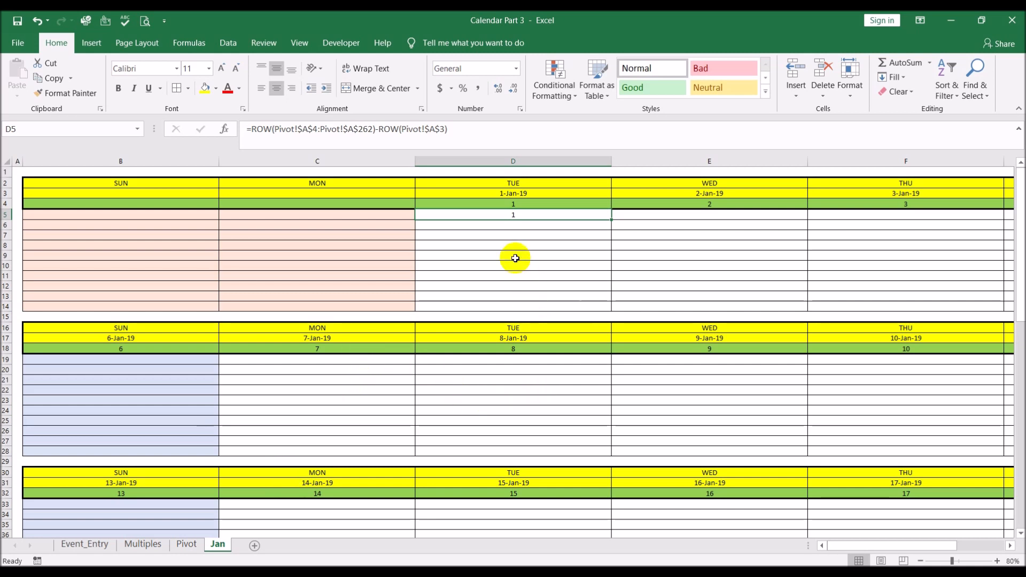
- Append a division with an opening parenthesis to D5's formula, followed by the Pivot sheet's date range A4:A262
{"action": "left_click", "coordinate": [474, 124]}
{"action": "type", "text": "/"}
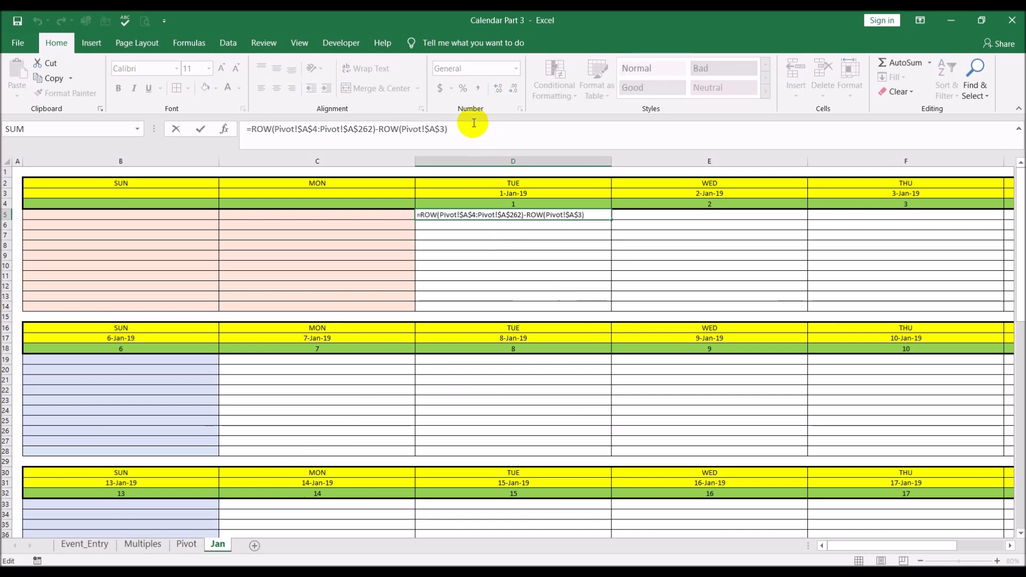
{"action": "type", "text": "("}
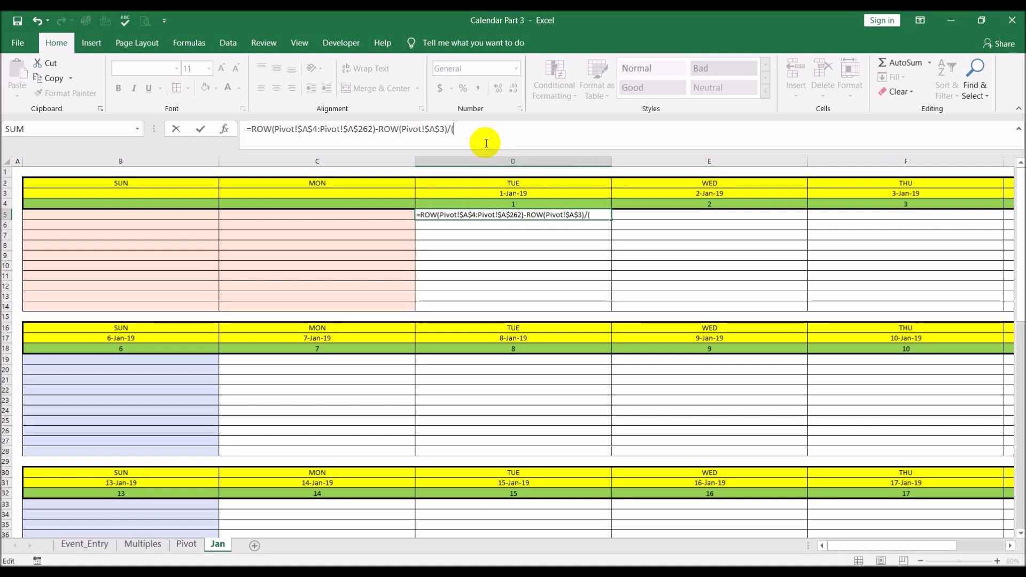
{"action": "left_click", "coordinate": [483, 127]}
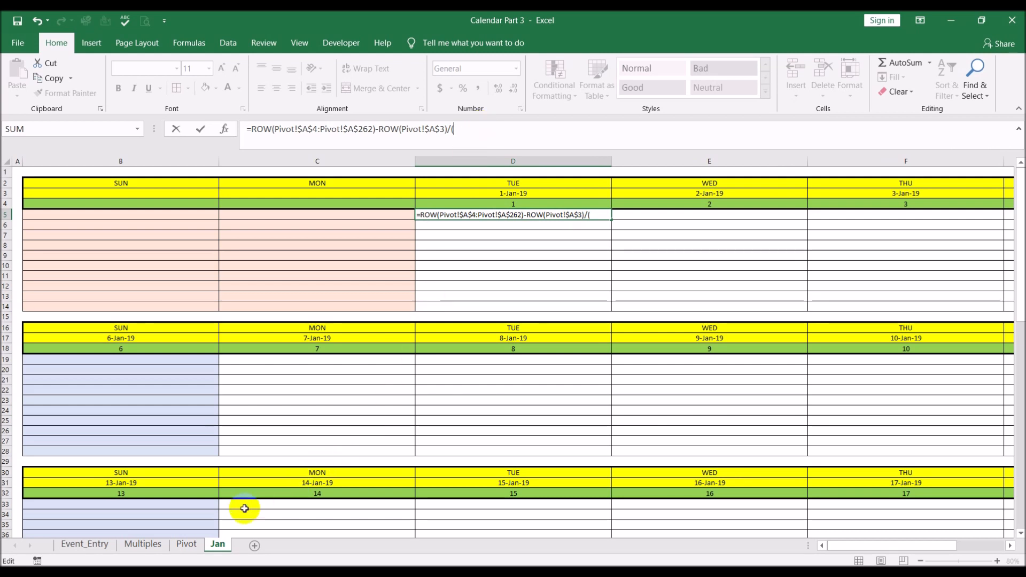
{"action": "left_click", "coordinate": [191, 541]}
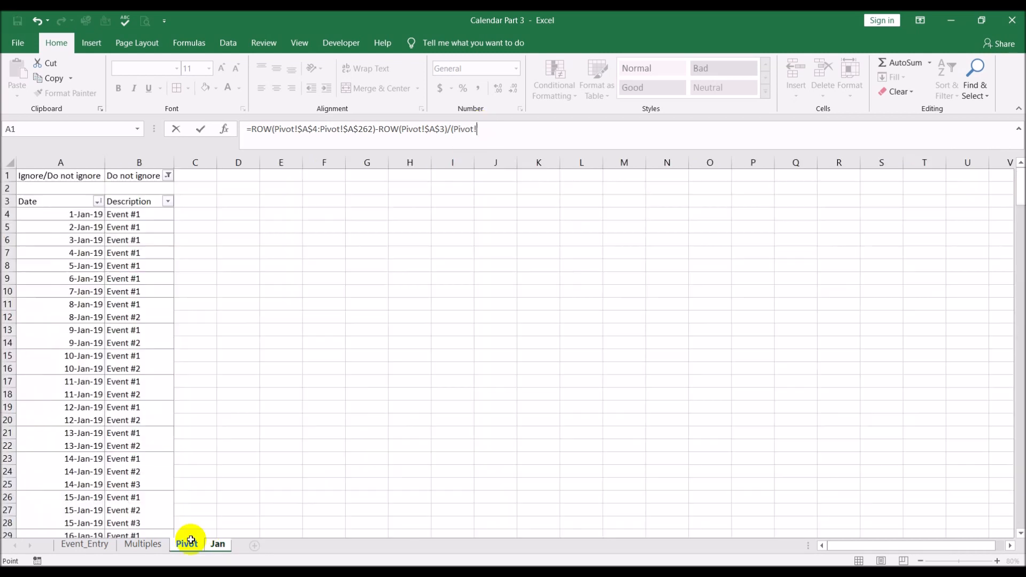
{"action": "left_click", "coordinate": [52, 213]}
{"action": "key", "text": "ctrl+shift+Down"}
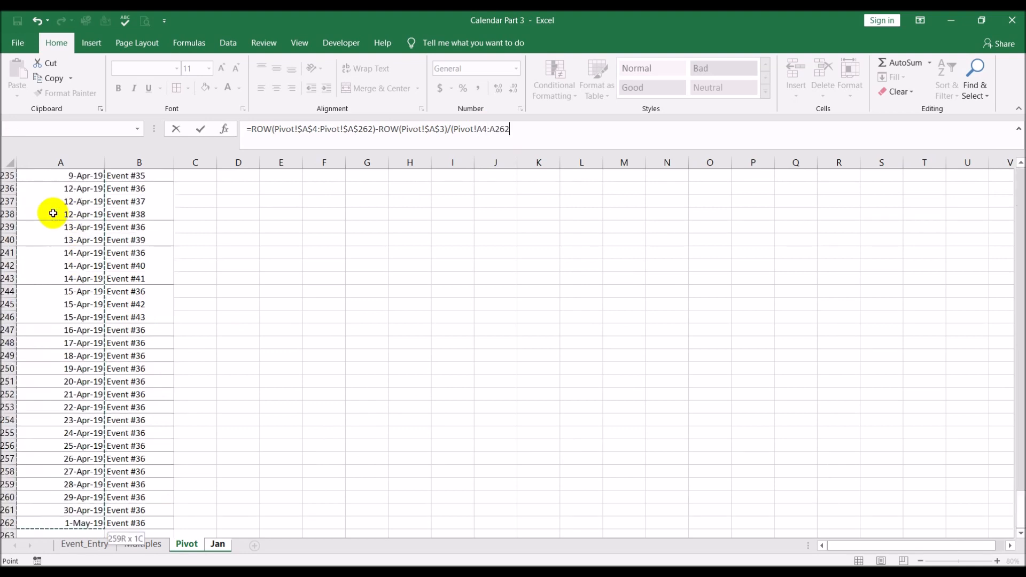
- Add the pivot sheet name to the range's end cell and complete the divisor as (Pivot!A4:pivot!A262=Jan!D3)
{"action": "left_click", "coordinate": [490, 128]}
{"action": "type", "text": "pivot"}
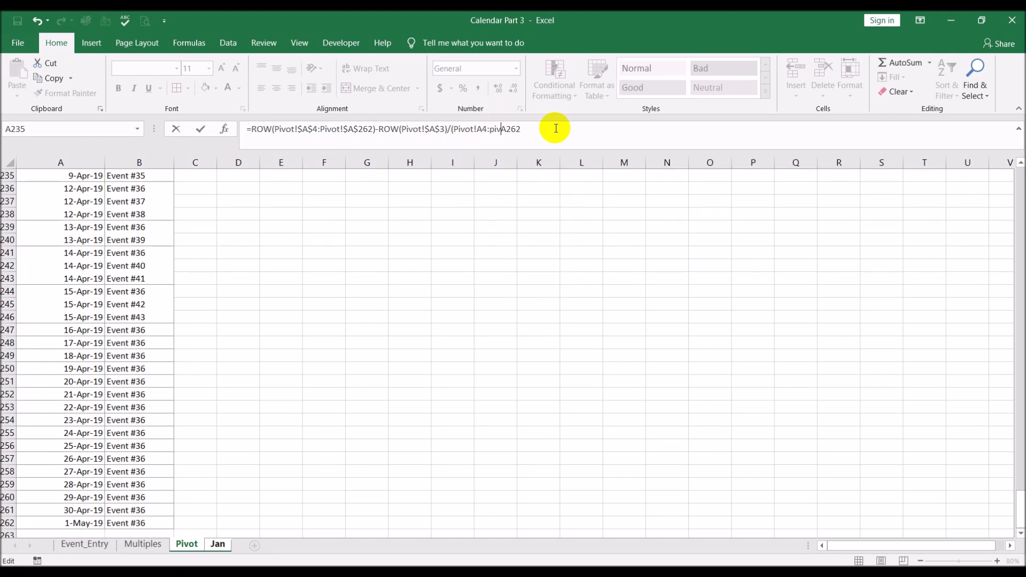
{"action": "type", "text": "!"}
{"action": "left_click", "coordinate": [559, 127]}
{"action": "type", "text": "="}
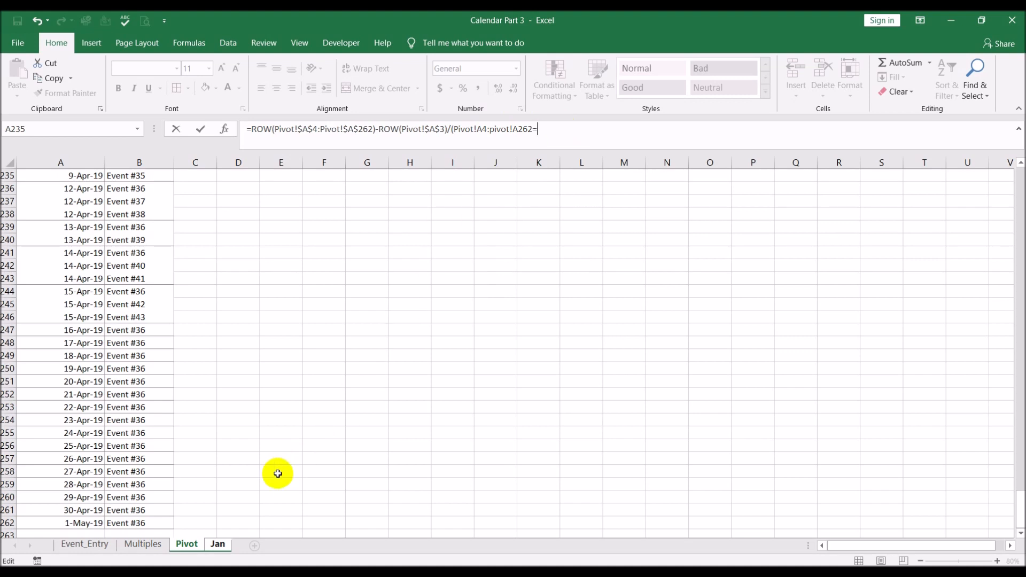
{"action": "left_click", "coordinate": [218, 544]}
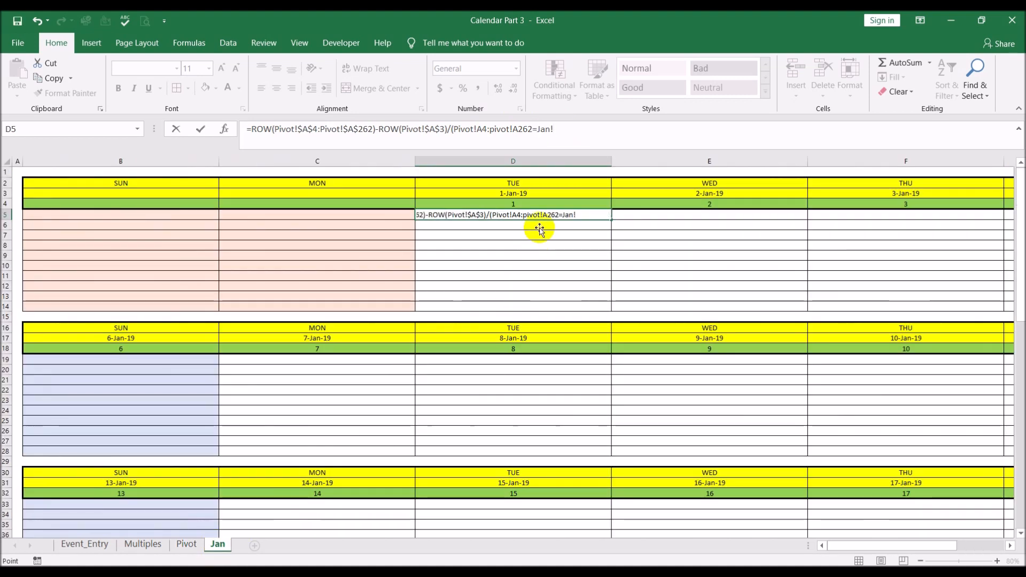
{"action": "left_click", "coordinate": [538, 193]}
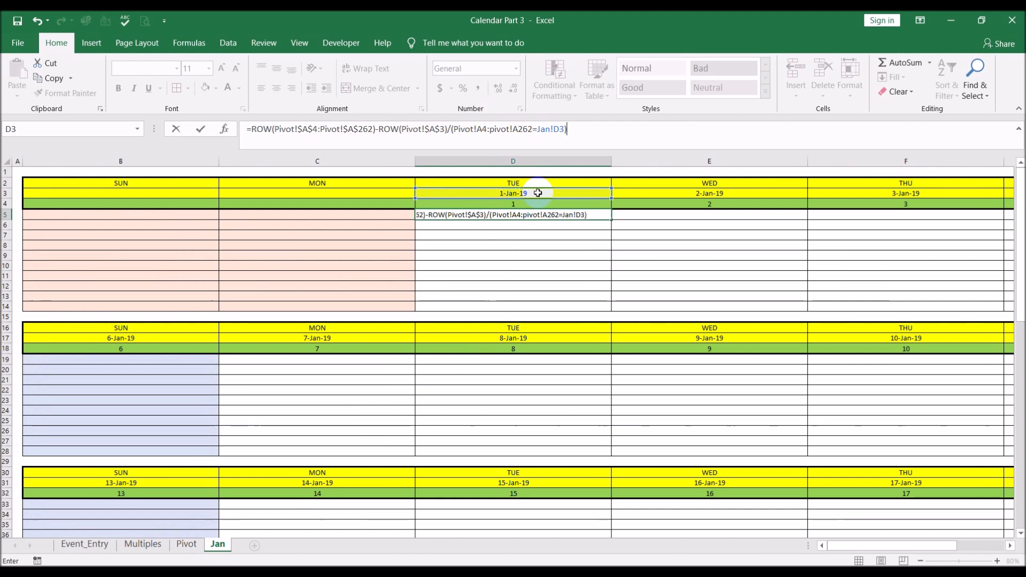
{"action": "type", "text": ")"}
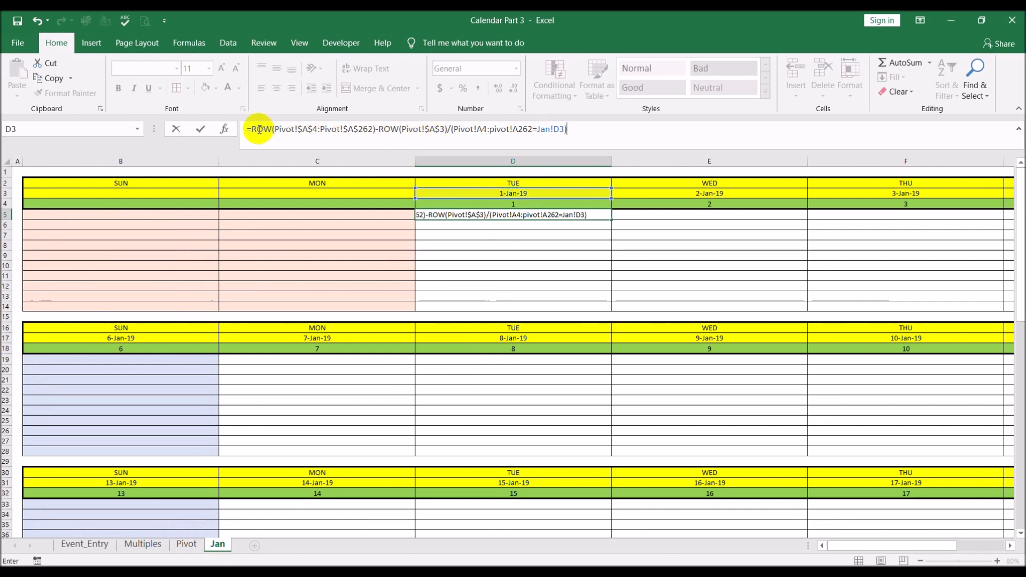
- Enclose the numerator ROW(Pivot!$A$4:Pivot!$A$262)-ROW(Pivot!$A$3) in parentheses
{"action": "left_click", "coordinate": [253, 127]}
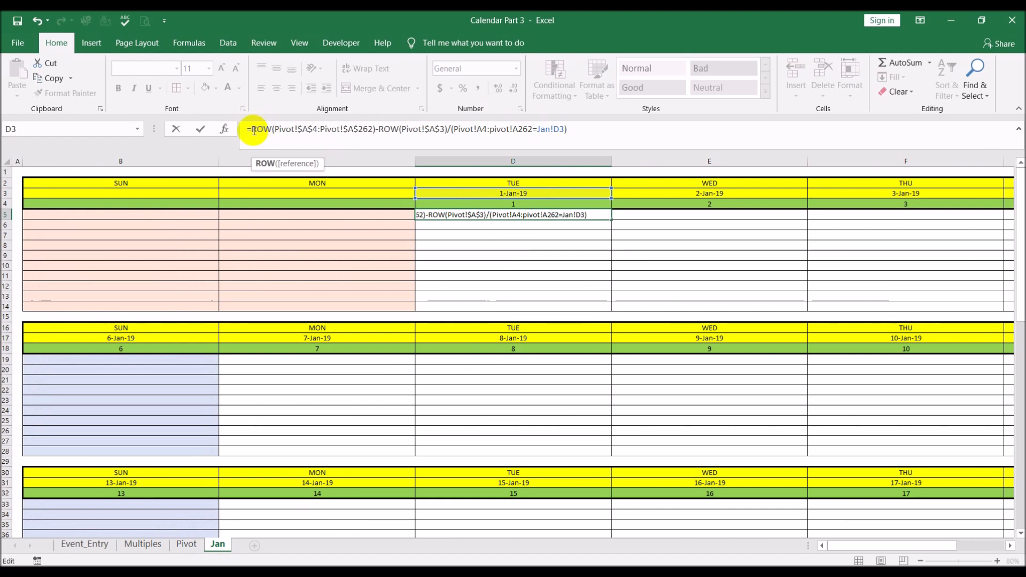
{"action": "type", "text": "("}
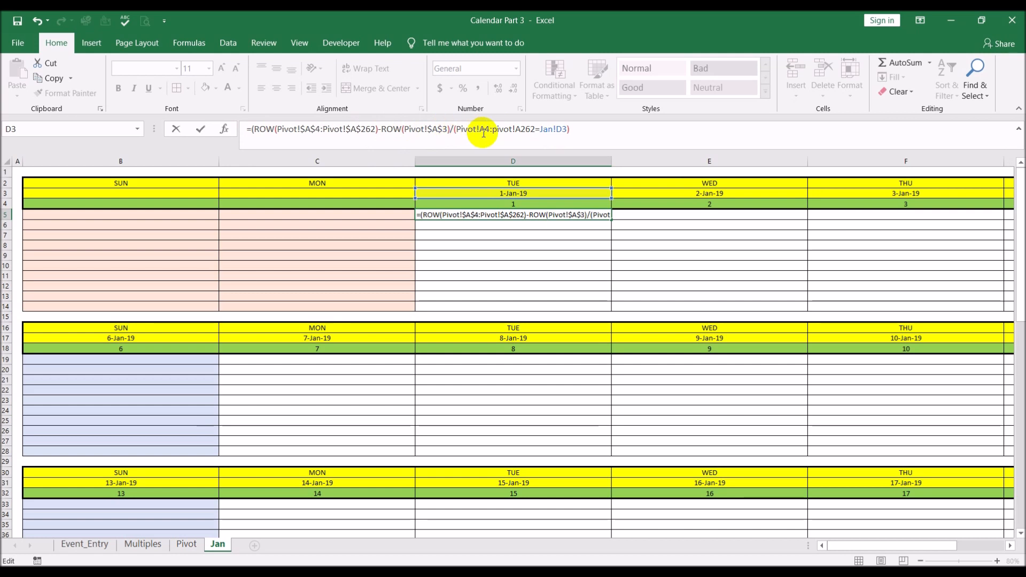
{"action": "type", "text": ")"}
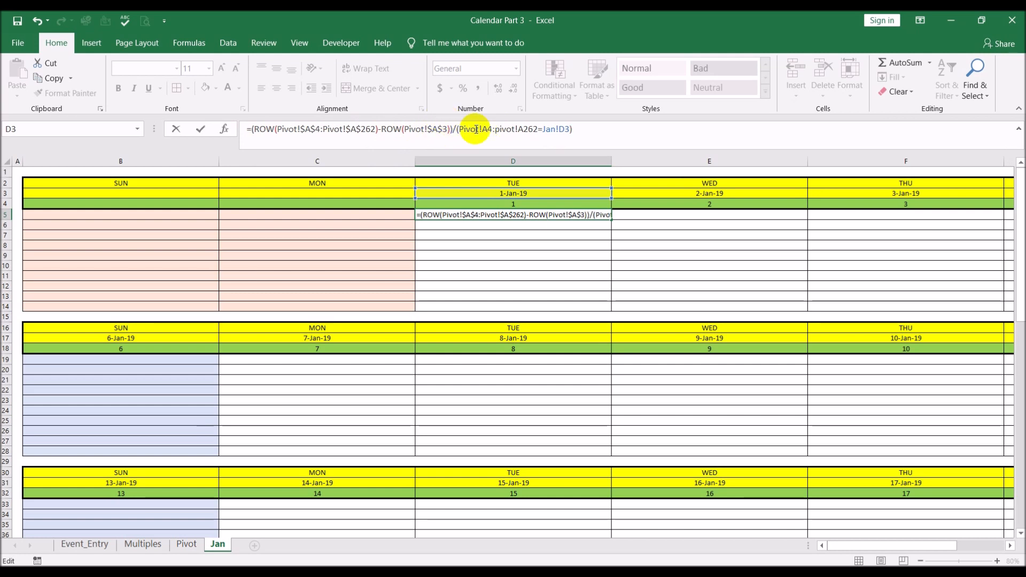
- Commit D5's formula, evaluate its whole expression to examine the resulting array, and discard the evaluation
{"action": "key", "text": "Return"}
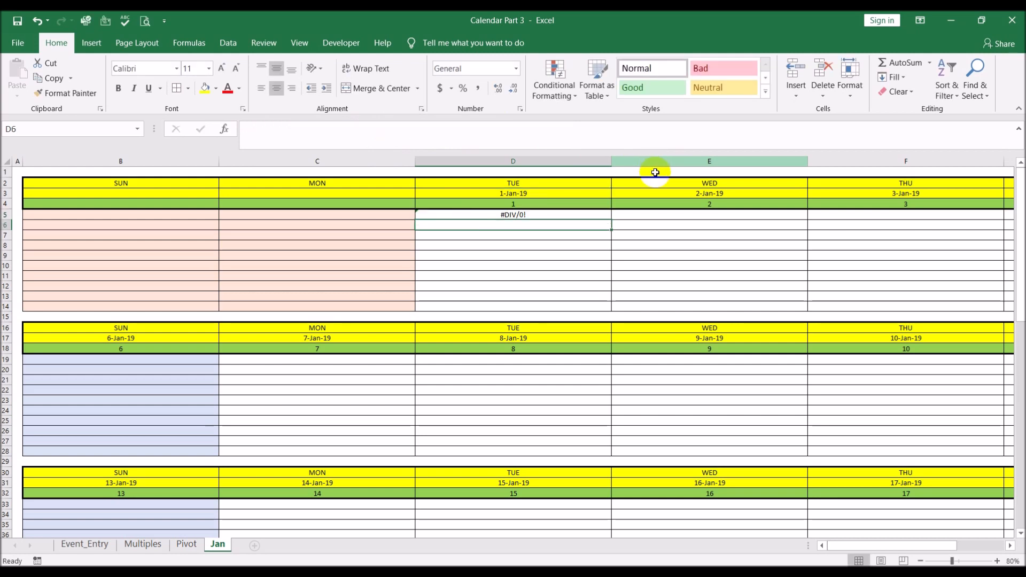
{"action": "left_click", "coordinate": [541, 214]}
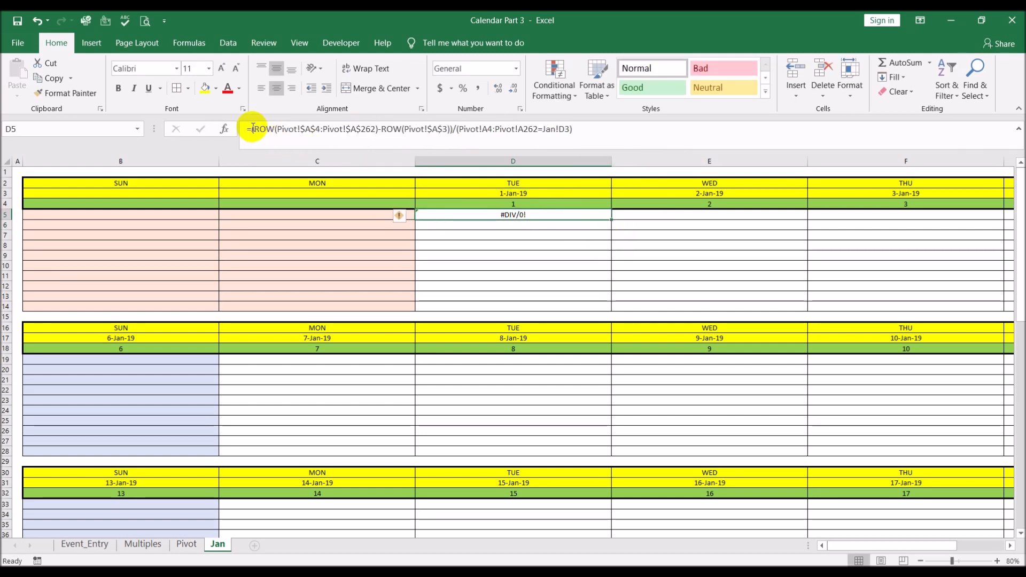
{"action": "left_click_drag", "start_coordinate": [252, 129], "coordinate": [633, 126]}
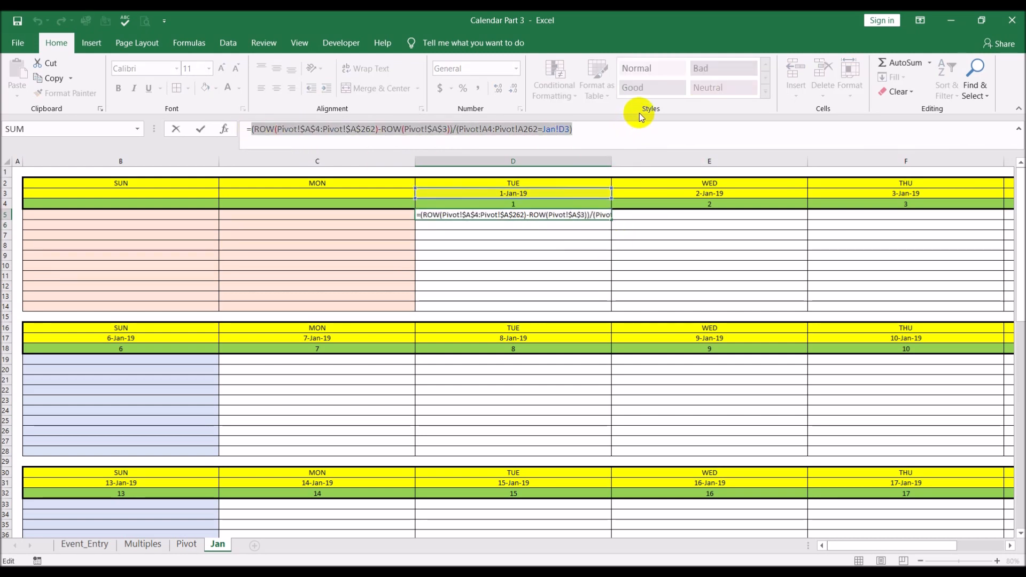
{"action": "key", "text": "F9"}
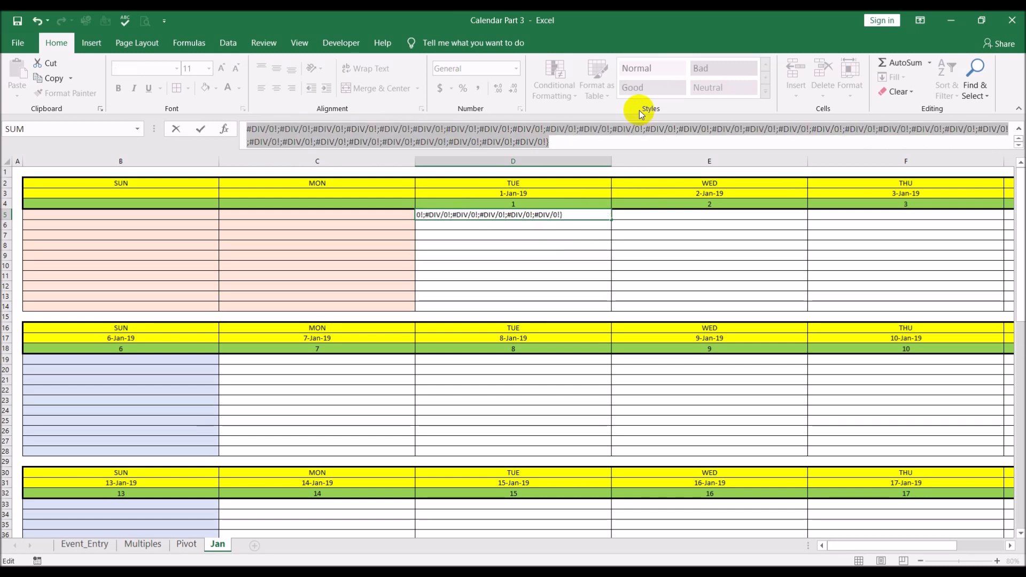
{"action": "left_click", "coordinate": [1018, 140]}
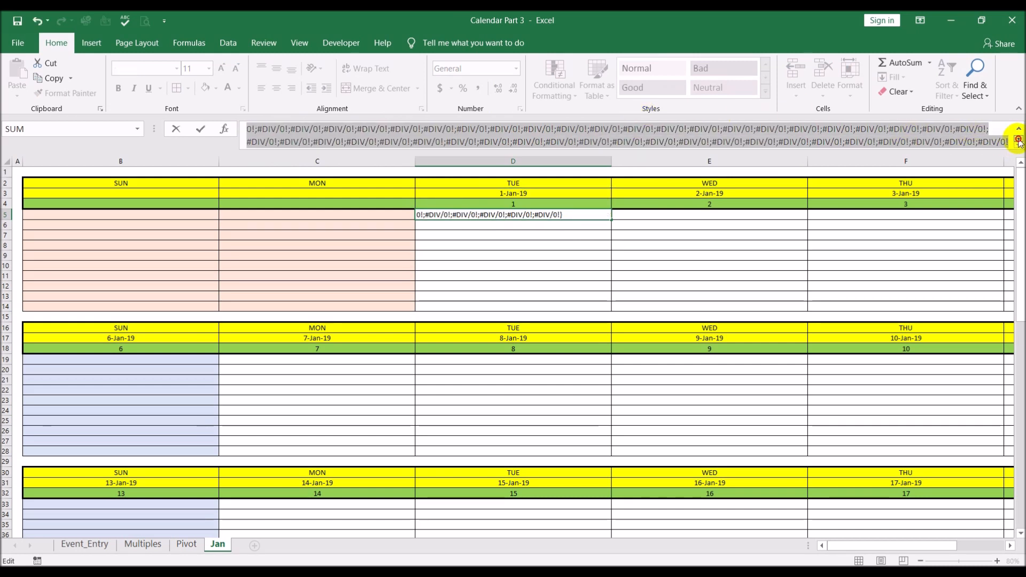
{"action": "left_click", "coordinate": [1019, 140]}
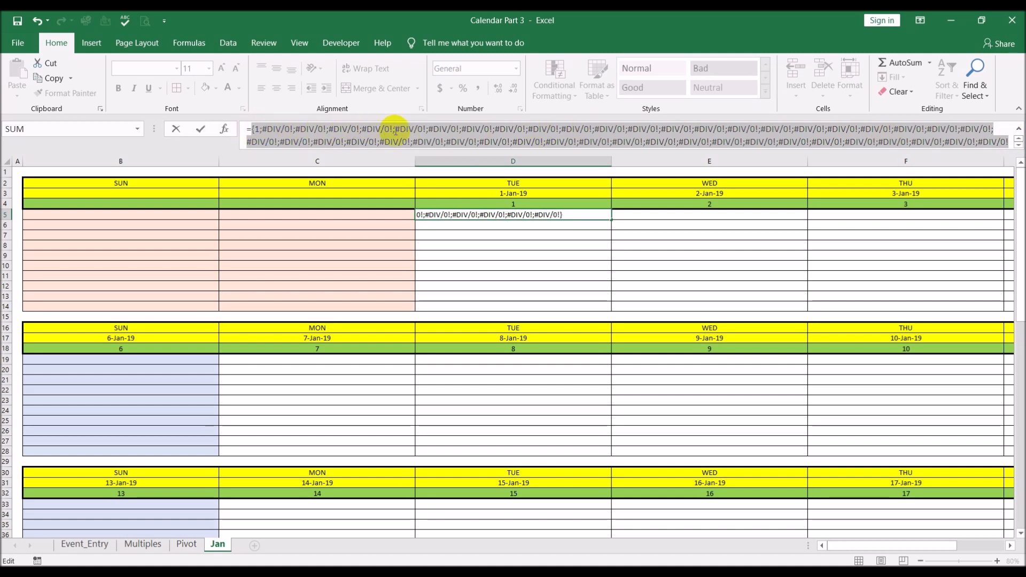
{"action": "key", "text": "Escape"}
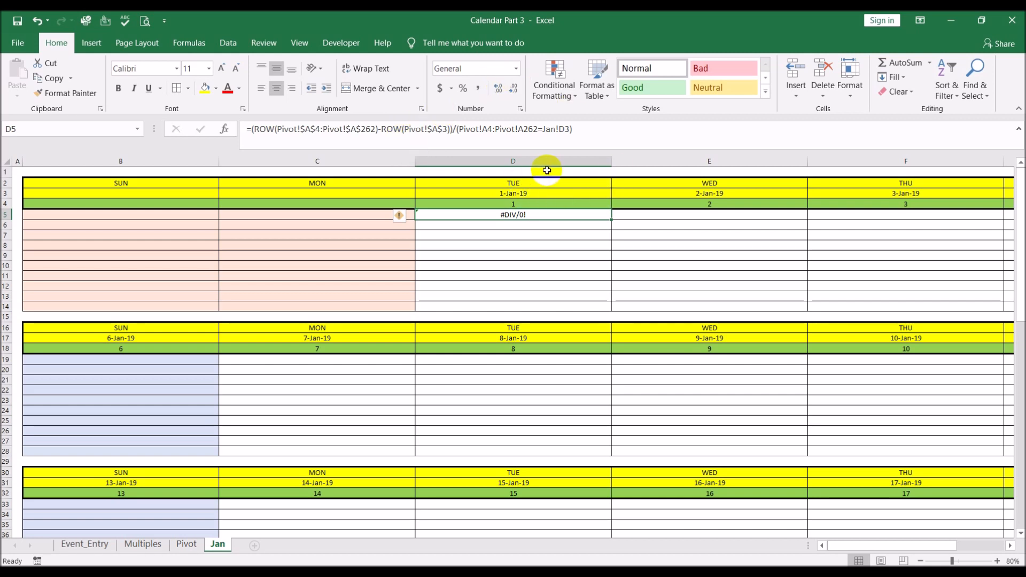
- Make the divisor's range in D5 absolute as Pivot!$A$4:Pivot!$A$262 and lock the date reference's row as Jan!D$3
{"action": "left_click_drag", "start_coordinate": [484, 129], "coordinate": [537, 128]}
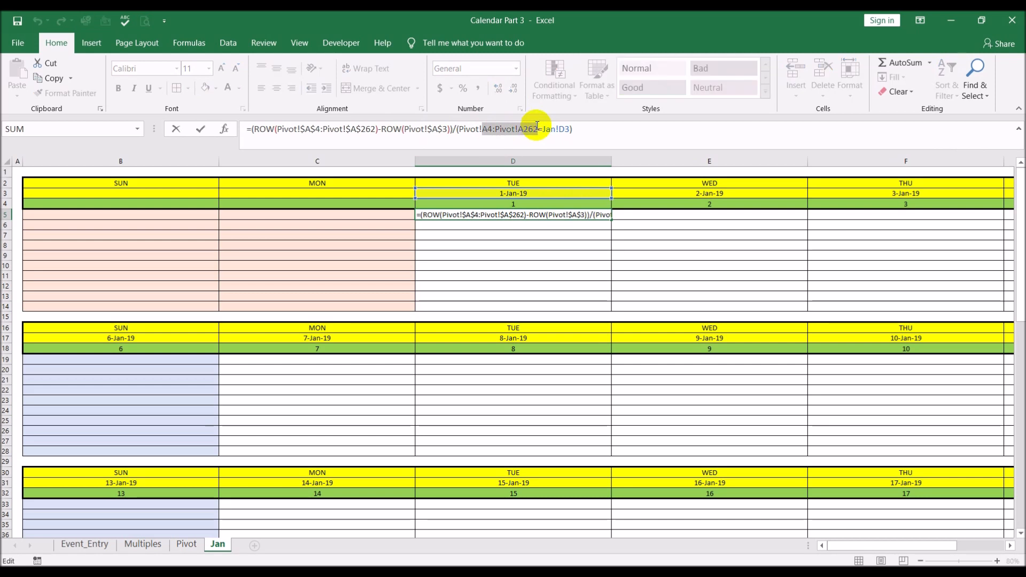
{"action": "key", "text": "F4"}
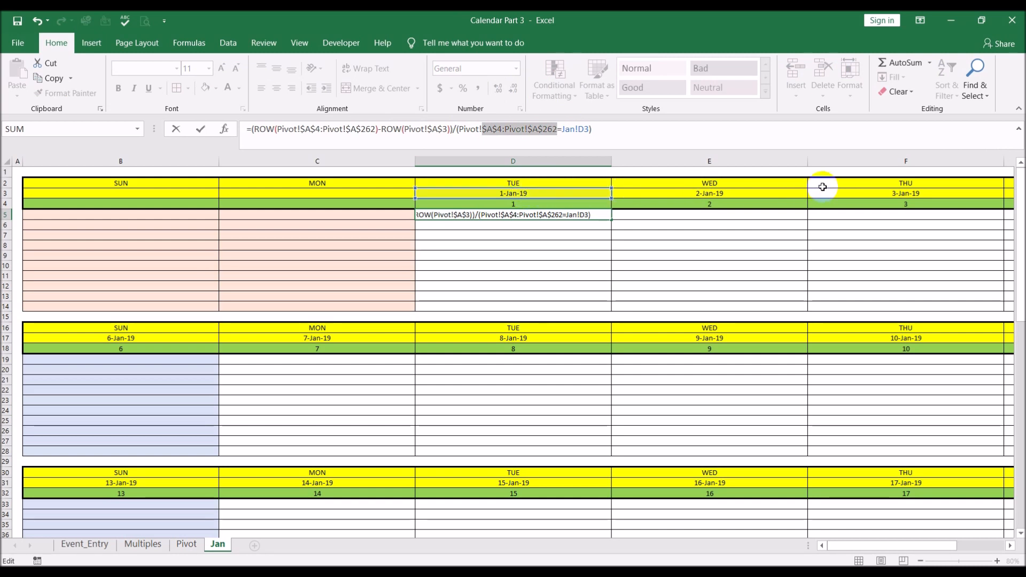
{"action": "left_click", "coordinate": [584, 129]}
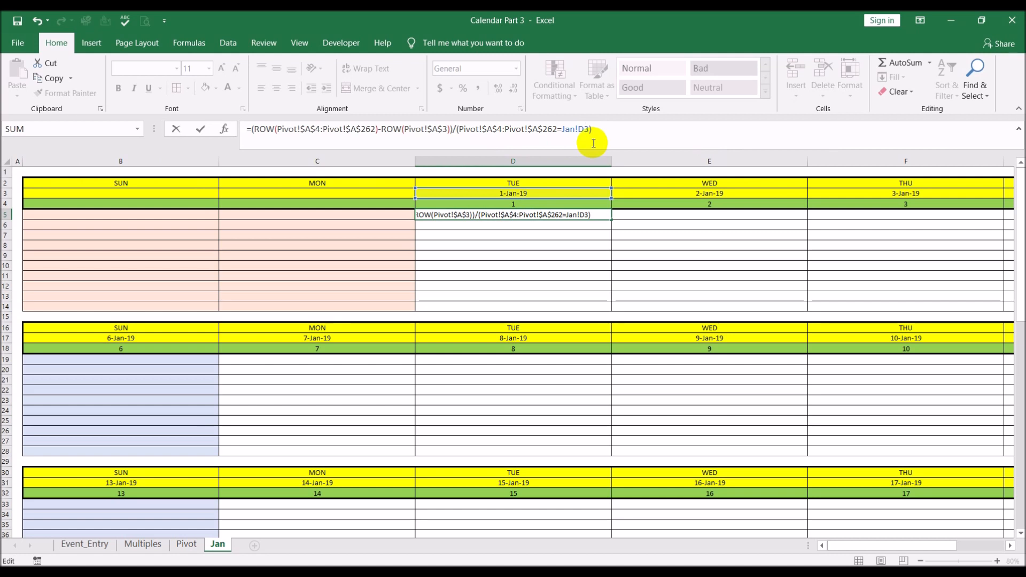
{"action": "type", "text": "$"}
{"action": "key", "text": "Return"}
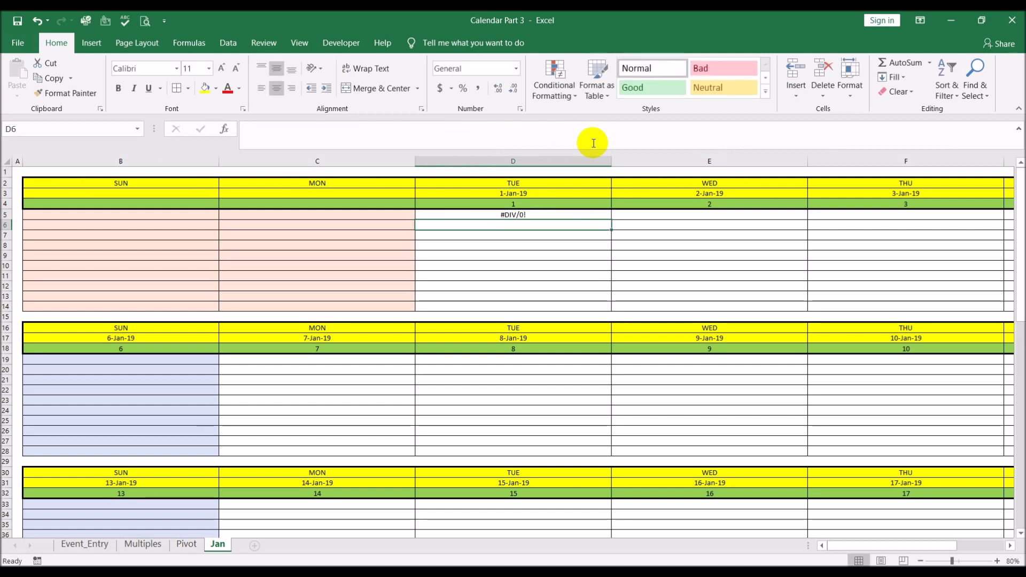
- Copy D5 and paste only its formula down to D14
{"action": "left_click", "coordinate": [563, 214]}
{"action": "key", "text": "ctrl+c"}
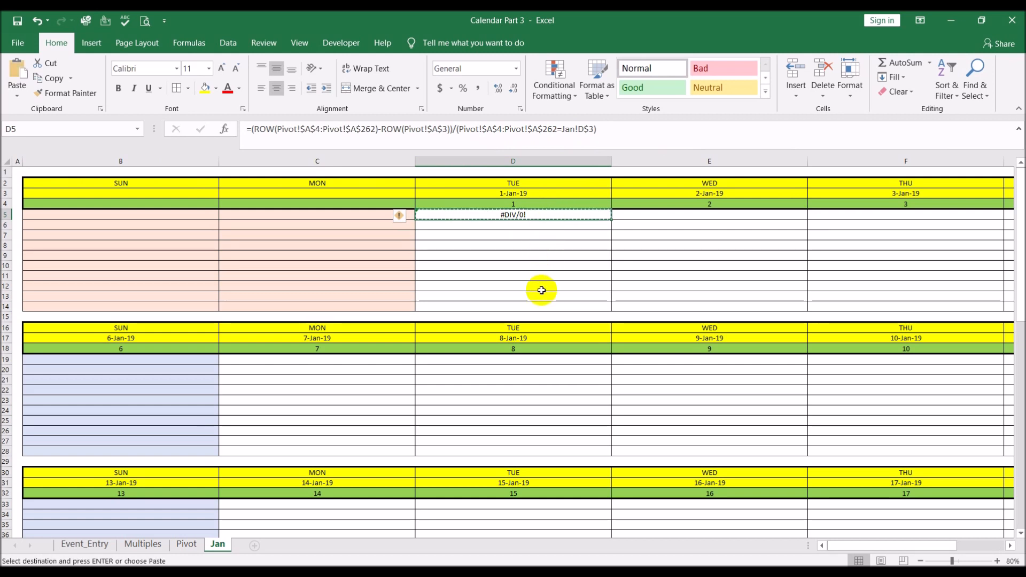
{"action": "left_click", "coordinate": [539, 307], "text": "shift"}
{"action": "left_click", "coordinate": [16, 92]}
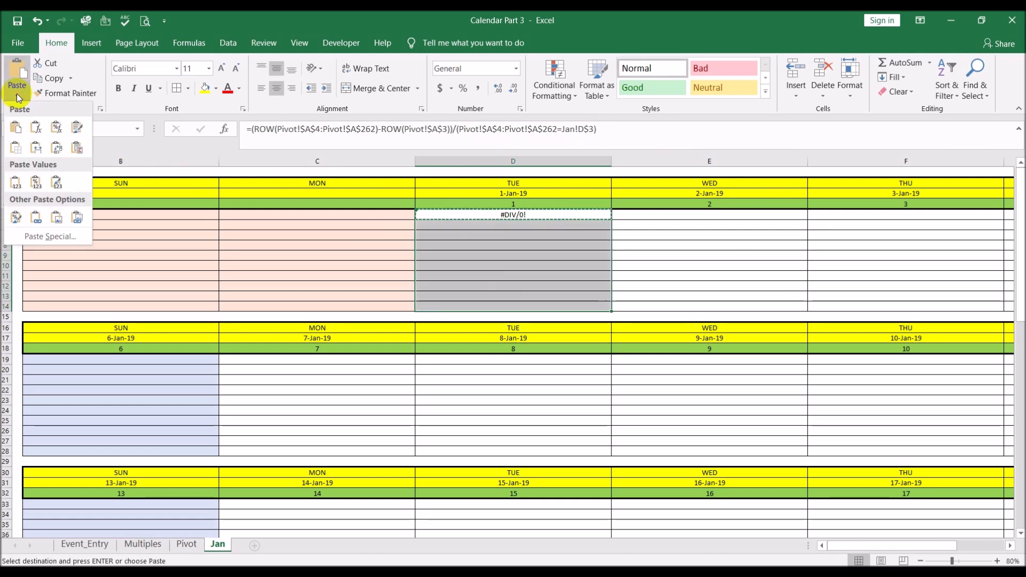
{"action": "left_click", "coordinate": [31, 127]}
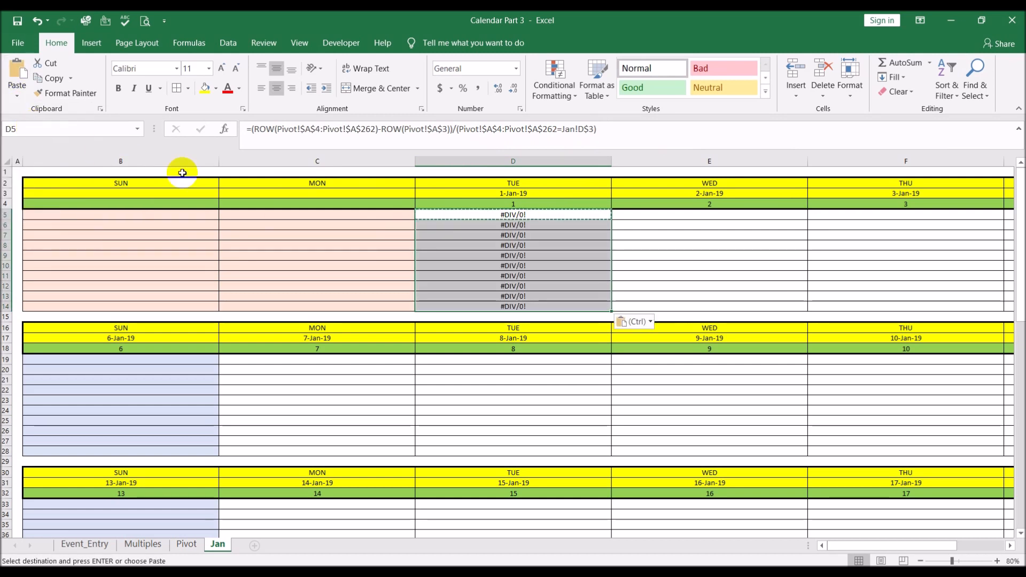
- Evaluate the whole expression in D6, examine the array from its start, and discard the evaluation
{"action": "left_click", "coordinate": [487, 225]}
{"action": "left_click_drag", "start_coordinate": [252, 129], "coordinate": [635, 127]}
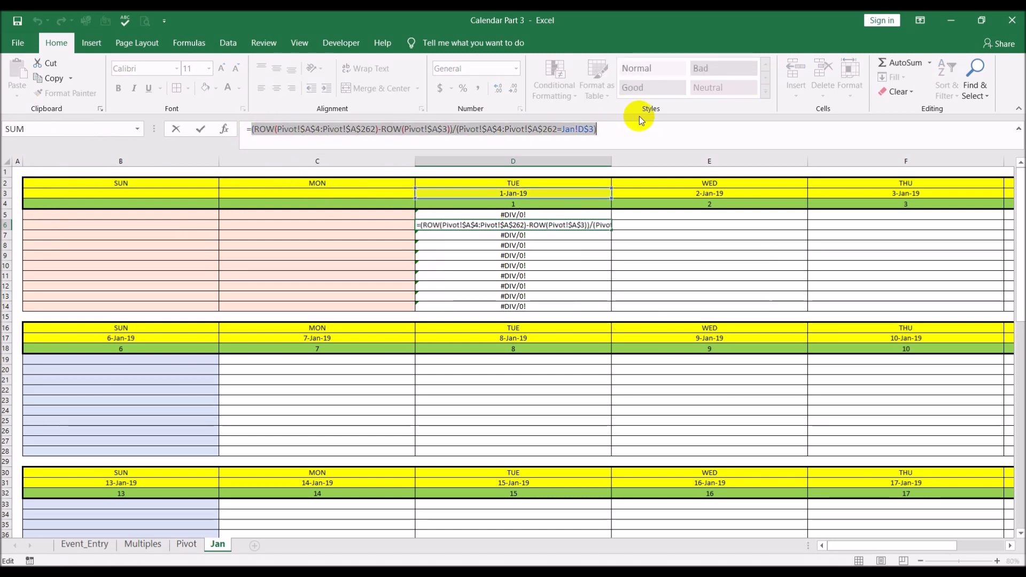
{"action": "key", "text": "F9"}
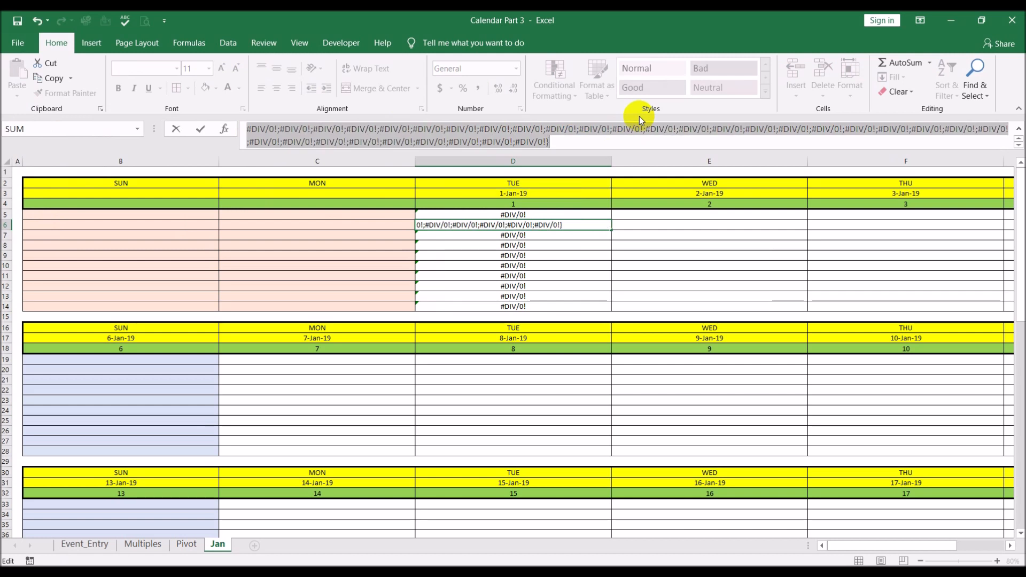
{"action": "left_click", "coordinate": [1020, 142]}
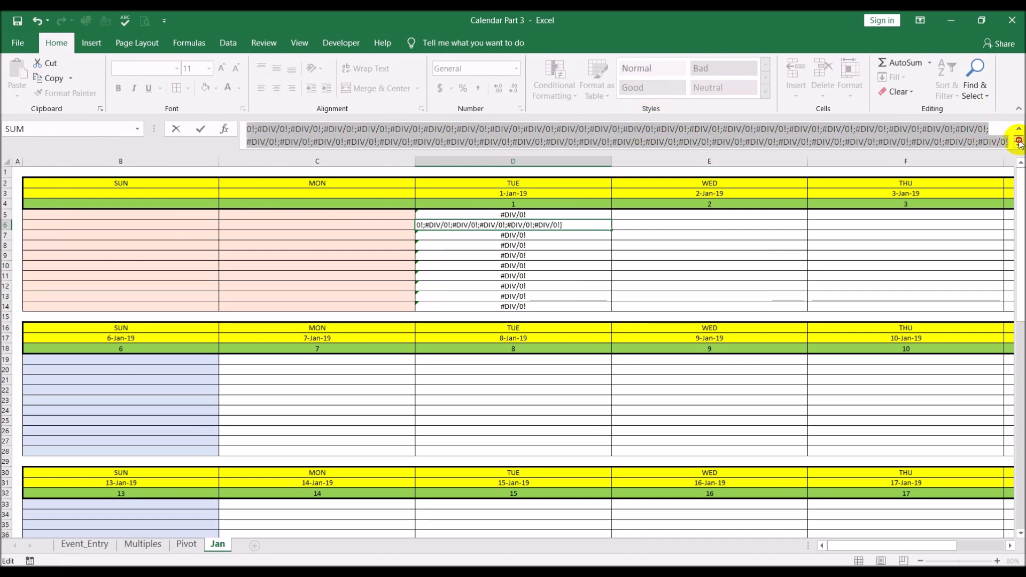
{"action": "left_click", "coordinate": [1020, 140]}
{"action": "left_click", "coordinate": [1020, 140]}
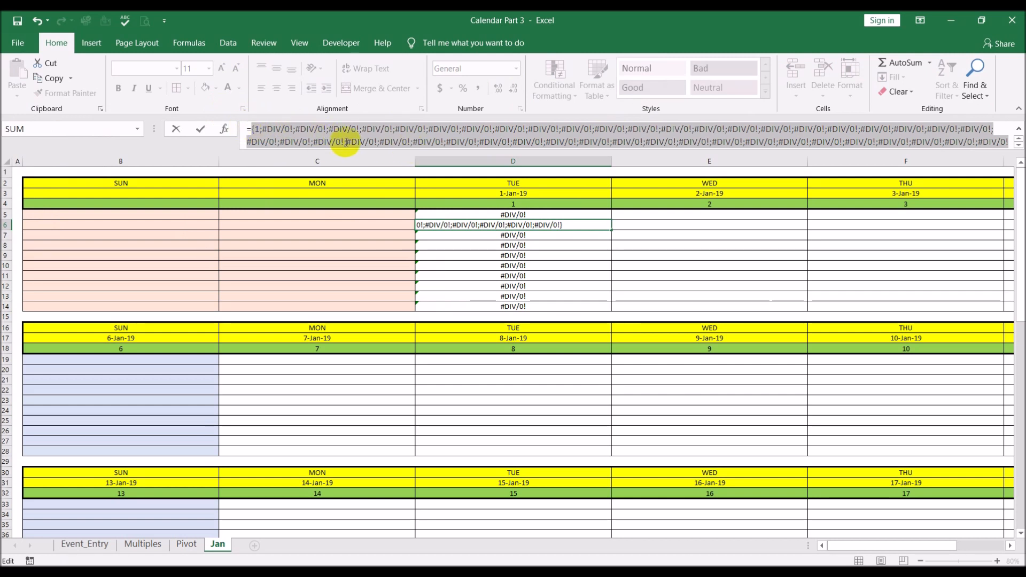
{"action": "key", "text": "Escape"}
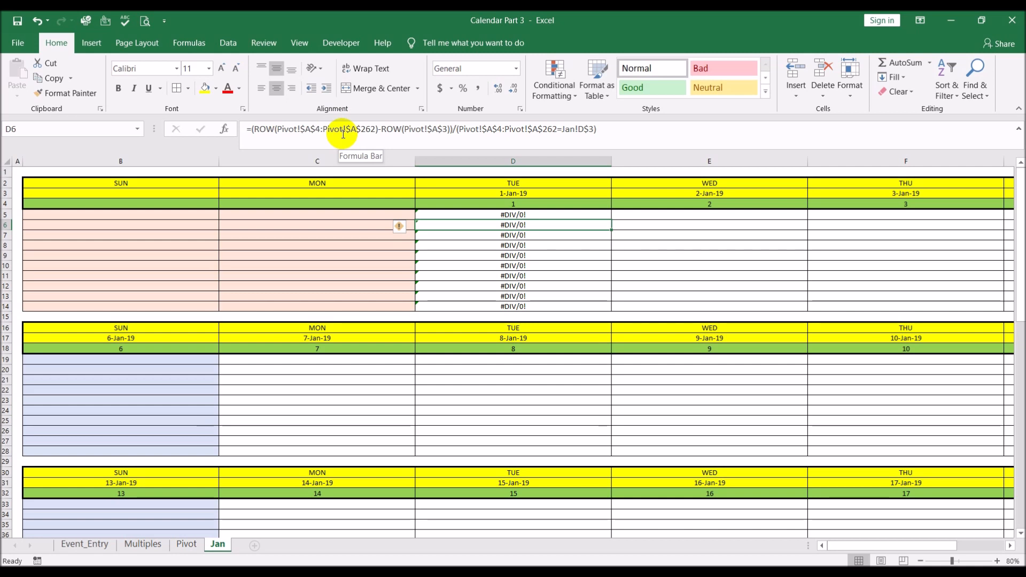
{"action": "left_click", "coordinate": [253, 131]}
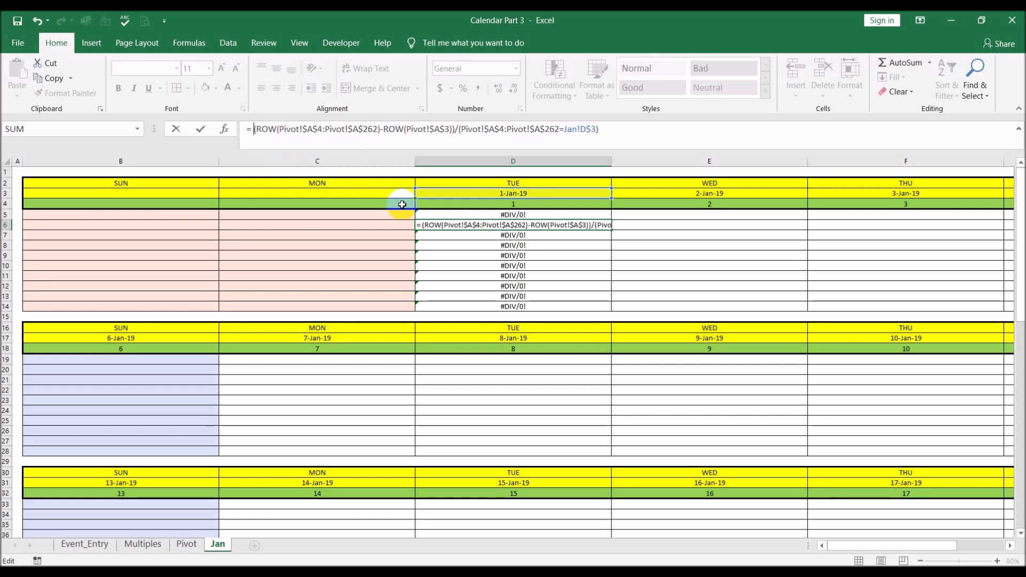
{"action": "key", "text": "Left"}
{"action": "type", "text": "ag"}
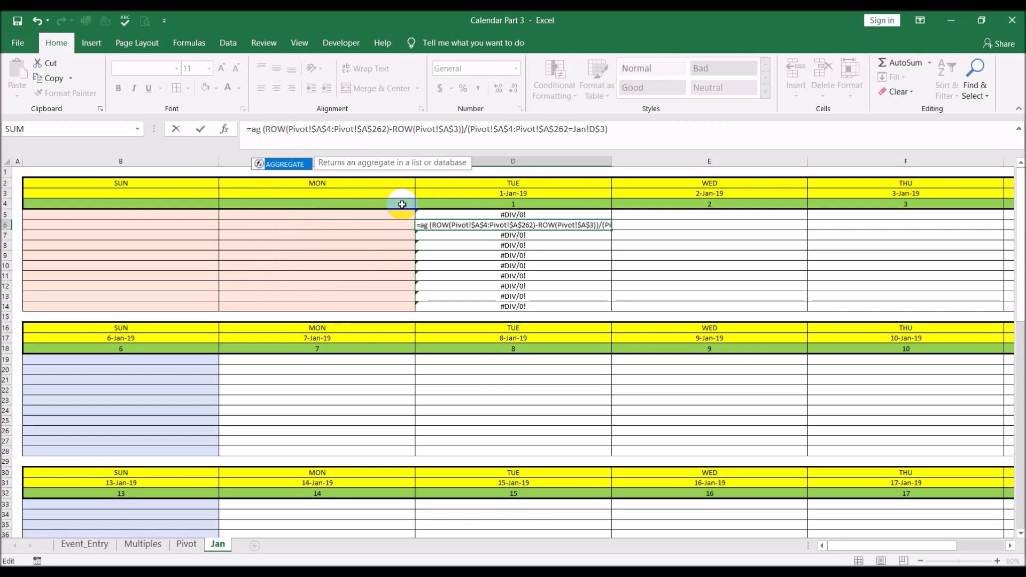
{"action": "double_click", "coordinate": [277, 163]}
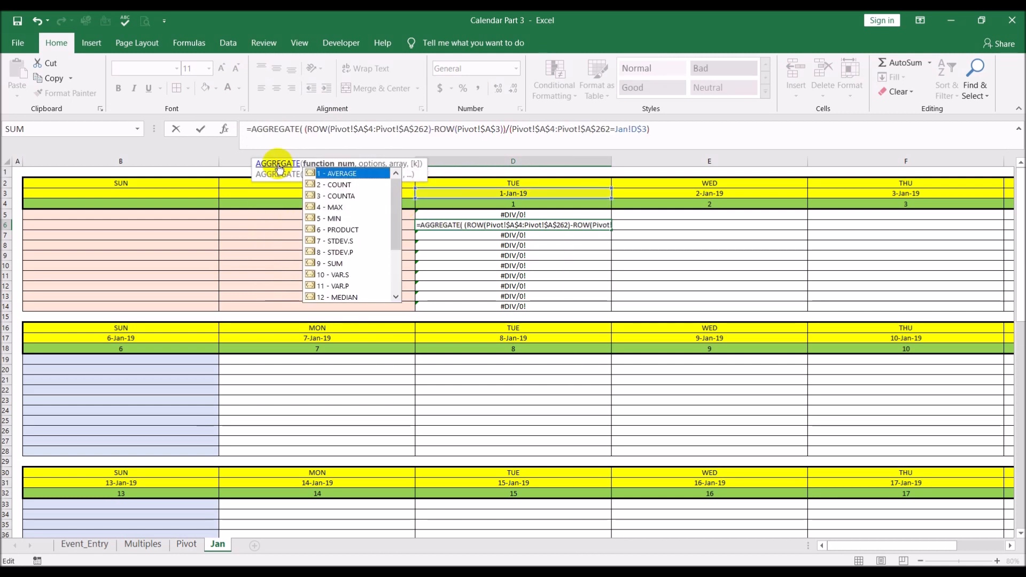
{"action": "left_click_drag", "start_coordinate": [396, 225], "coordinate": [396, 265]}
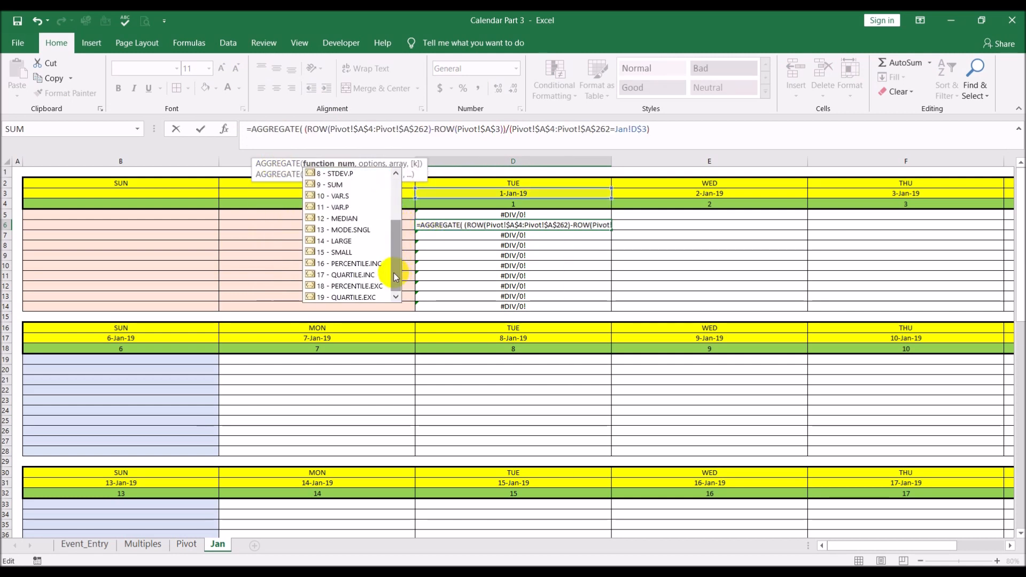
{"action": "double_click", "coordinate": [348, 253]}
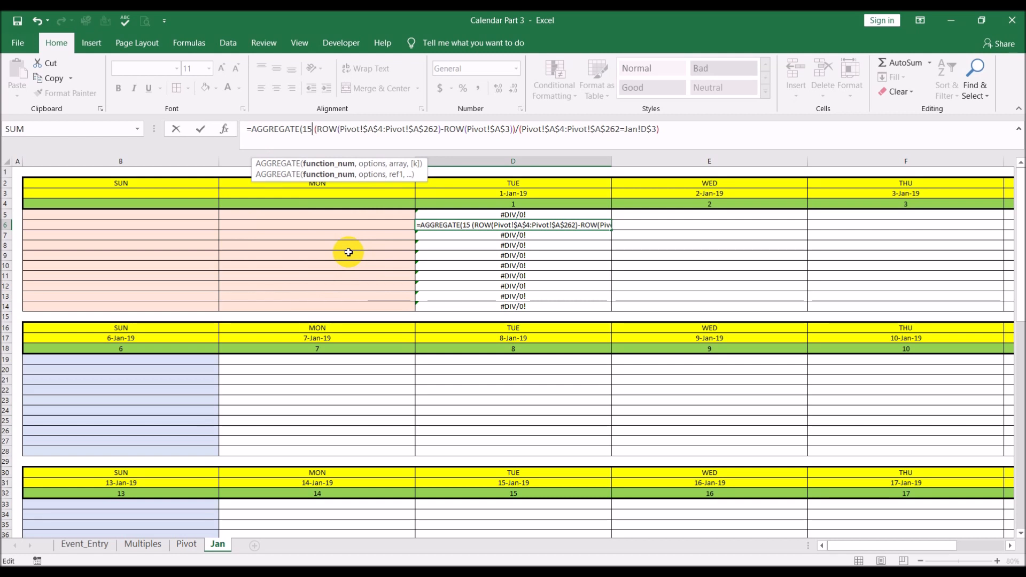
{"action": "type", "text": ","}
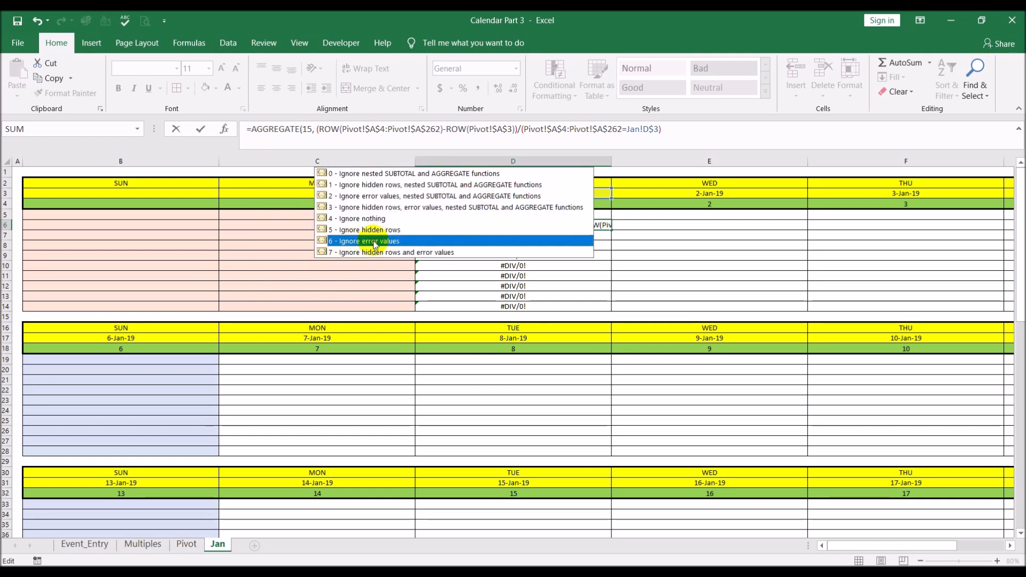
{"action": "double_click", "coordinate": [370, 241]}
{"action": "type", "text": ",6"}
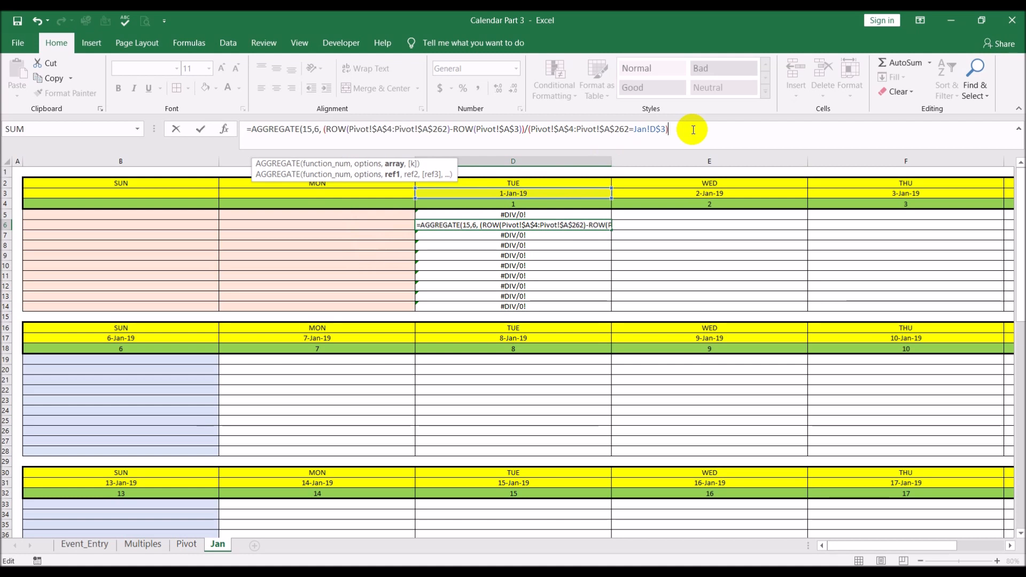
{"action": "type", "text": ","}
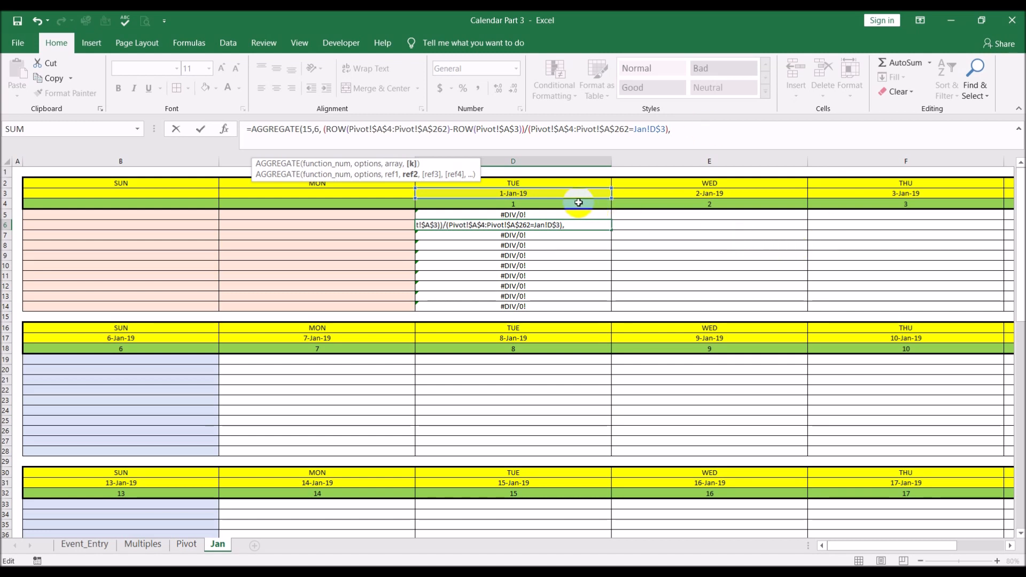
{"action": "key", "text": "Escape"}
- Insert AGGREGATE before D5's expression, with function 15 (SMALL) and option 6 (ignore error values) as the first two arguments
{"action": "left_click", "coordinate": [563, 214]}
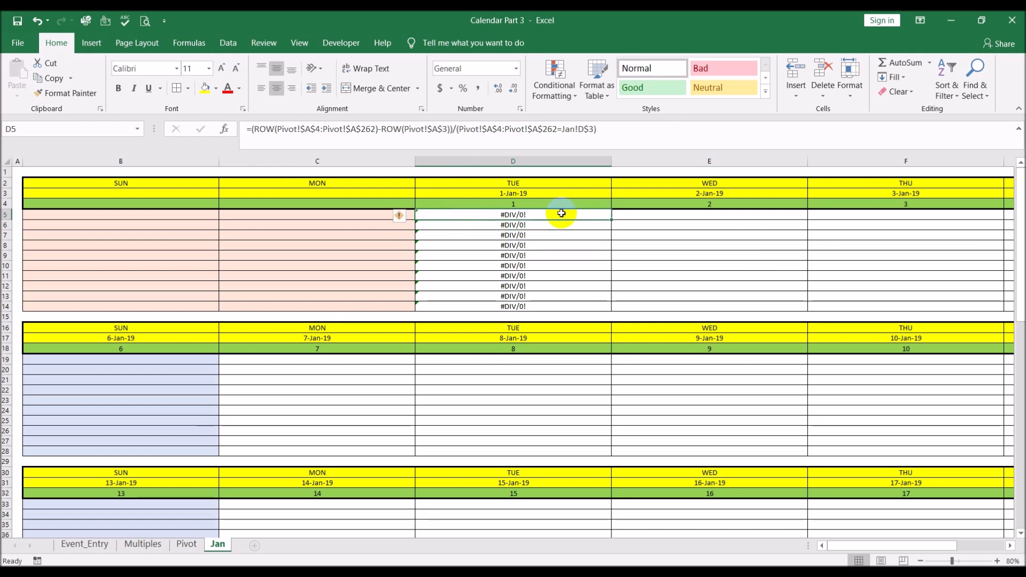
{"action": "left_click", "coordinate": [255, 129]}
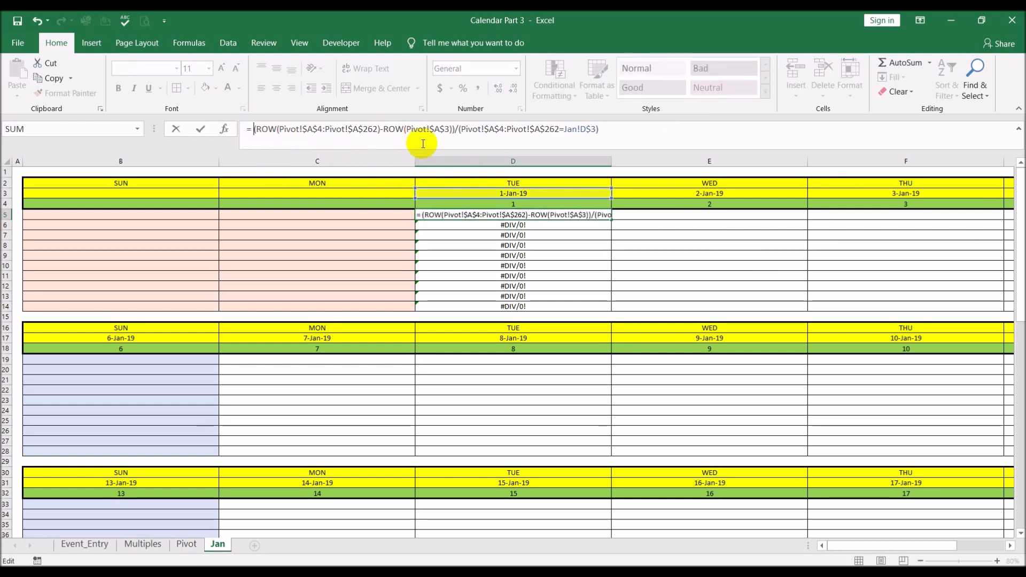
{"action": "type", "text": "ag"}
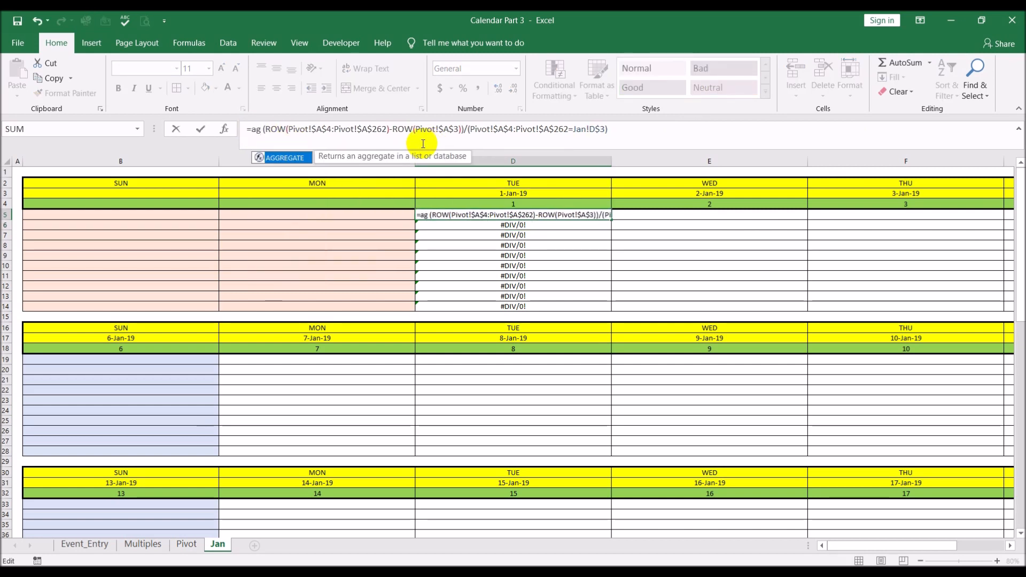
{"action": "double_click", "coordinate": [275, 157]}
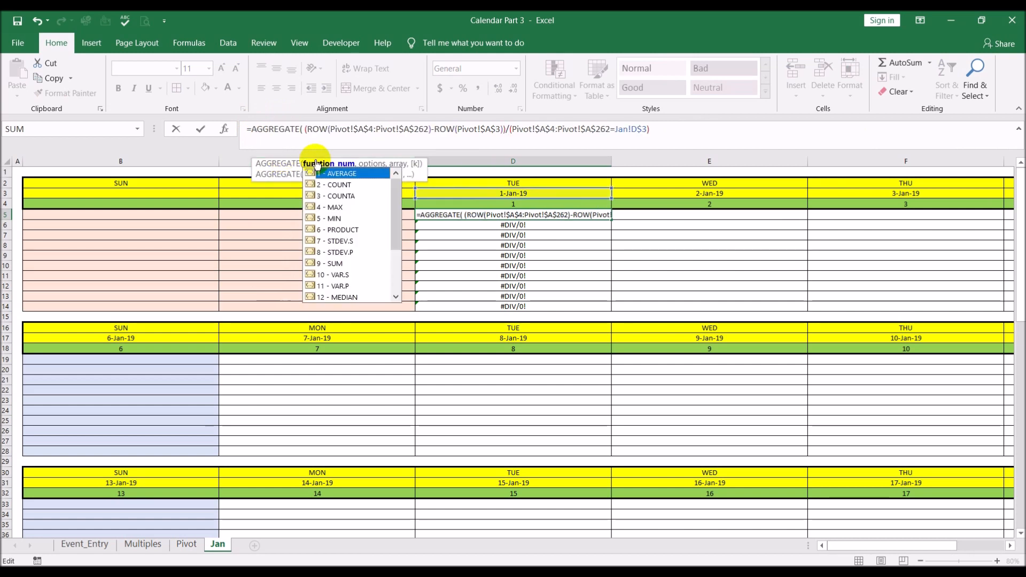
{"action": "scroll", "coordinate": [380, 266], "scroll_direction": "down", "scroll_amount": 3}
{"action": "left_click", "coordinate": [339, 253]}
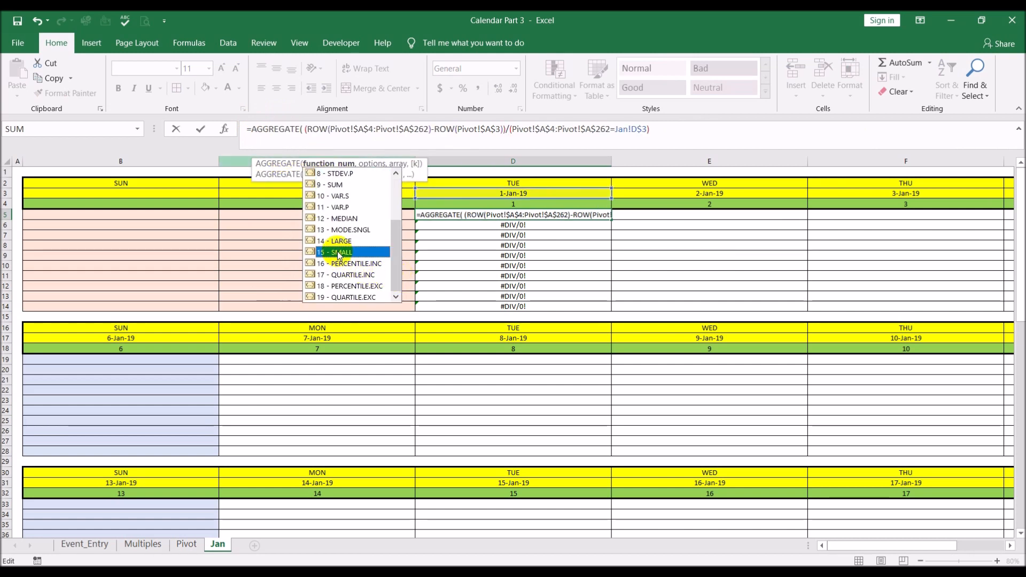
{"action": "double_click", "coordinate": [339, 253]}
{"action": "type", "text": ","}
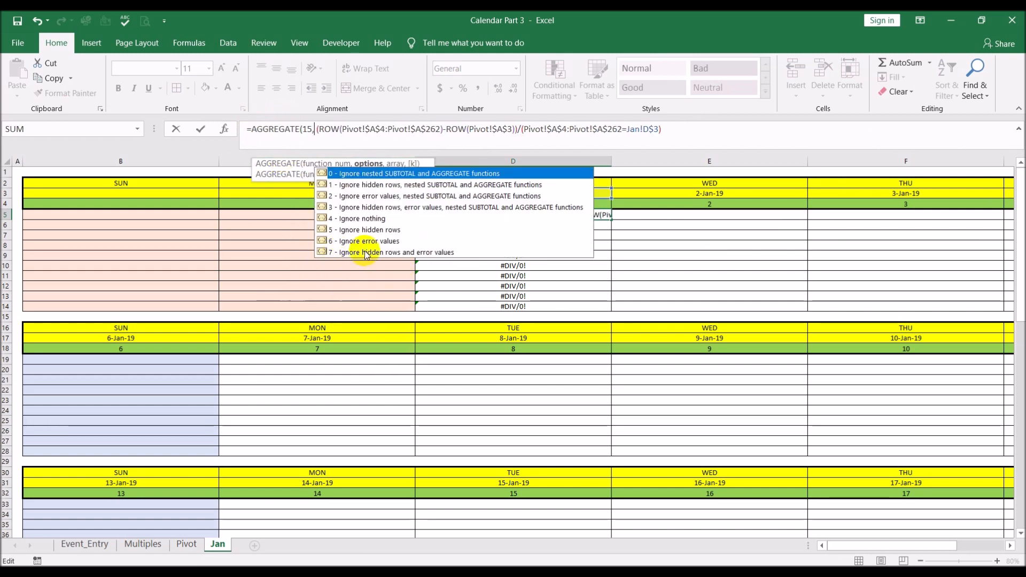
{"action": "double_click", "coordinate": [398, 240]}
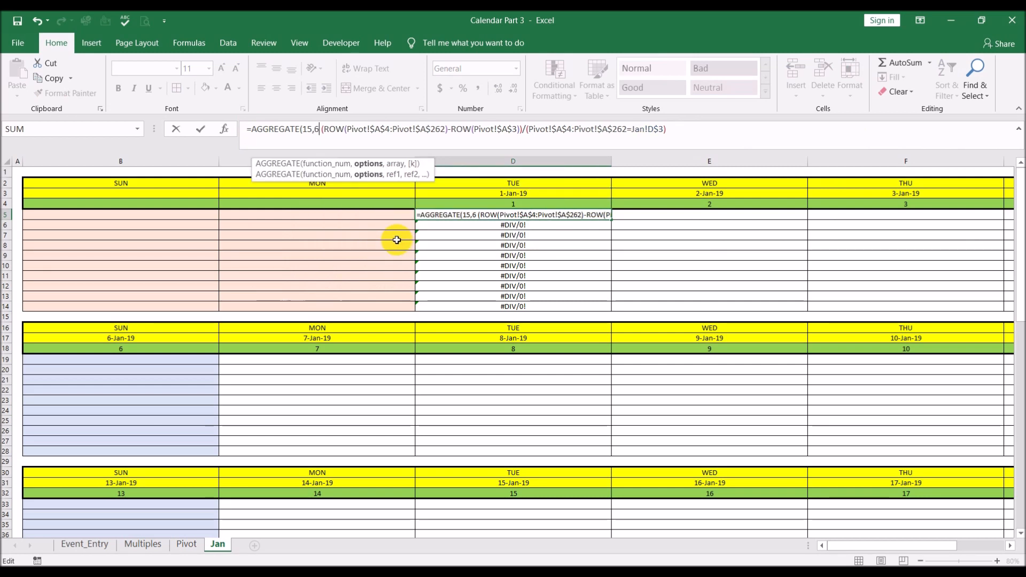
{"action": "type", "text": ",6"}
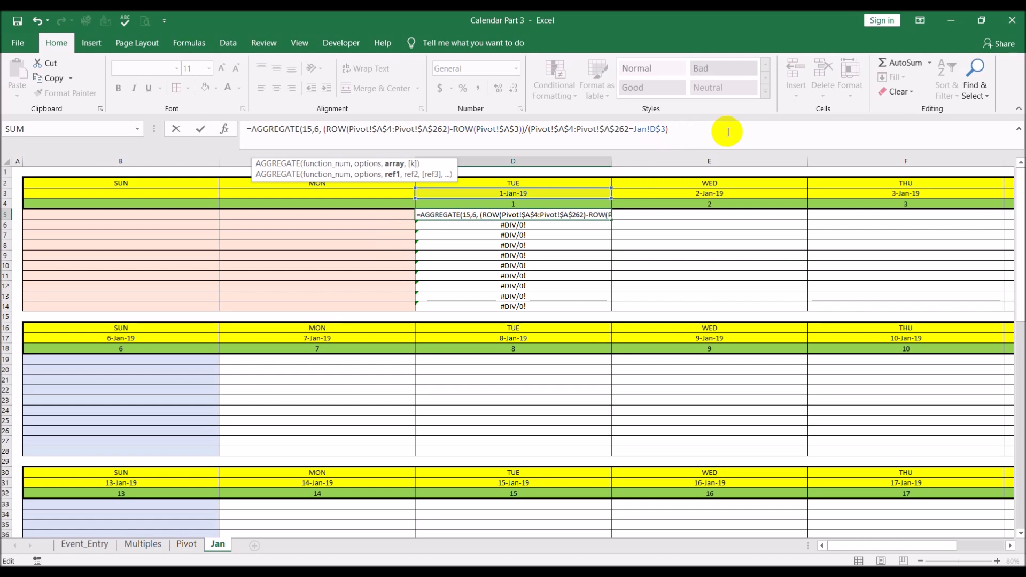
- Add ROWS(D$5:D5) as the k argument of D5's AGGREGATE formula and commit it, accepting the proposed closing-parenthesis correction
{"action": "type", "text": ","}
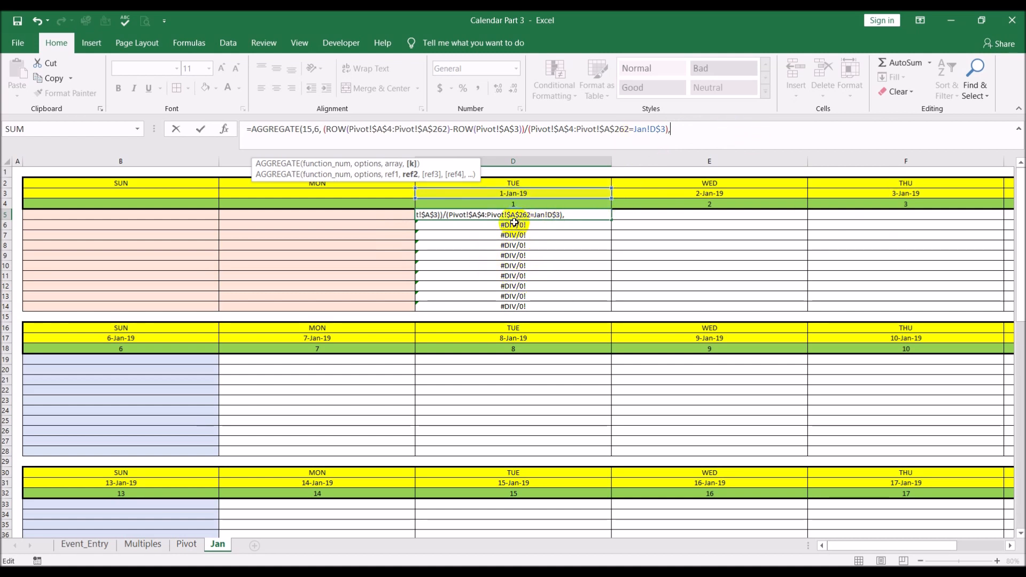
{"action": "type", "text": "rows"}
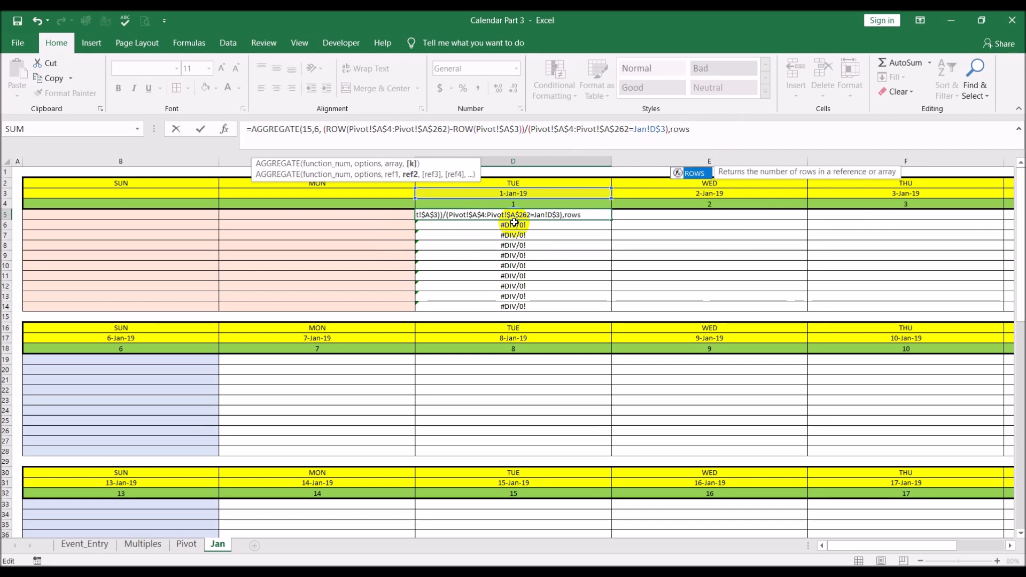
{"action": "type", "text": "("}
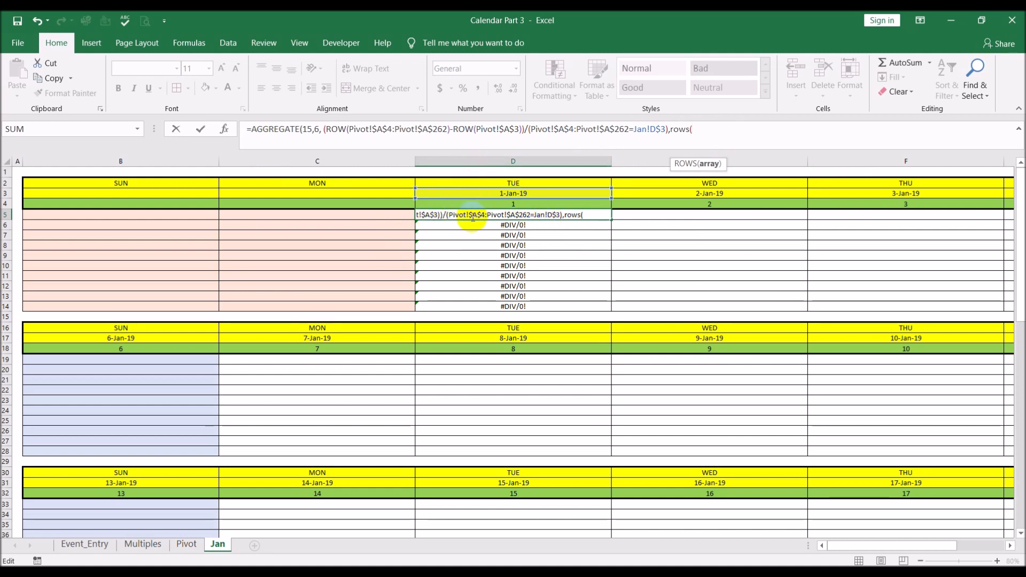
{"action": "type", "text": "d"}
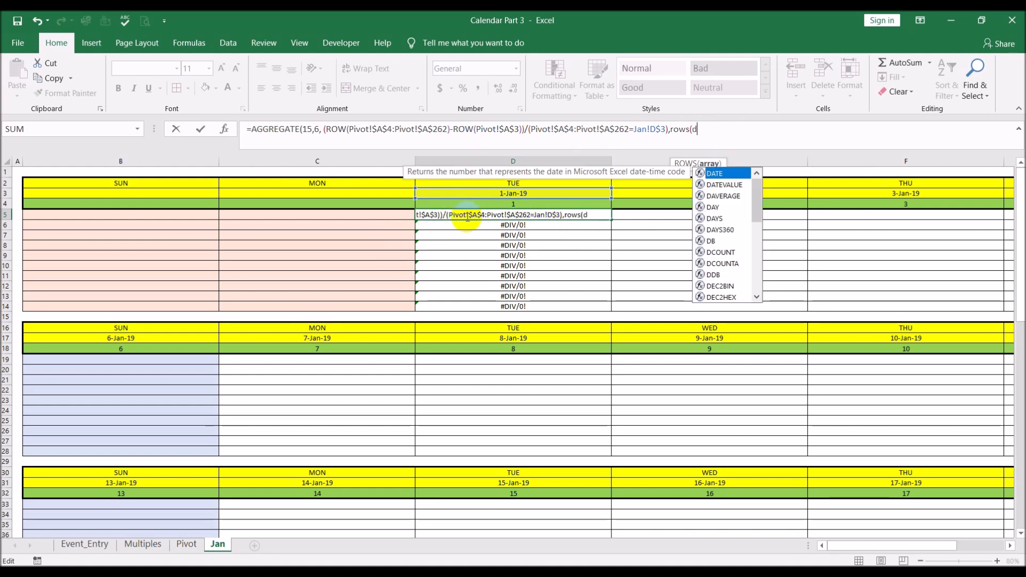
{"action": "type", "text": "5:d5)"}
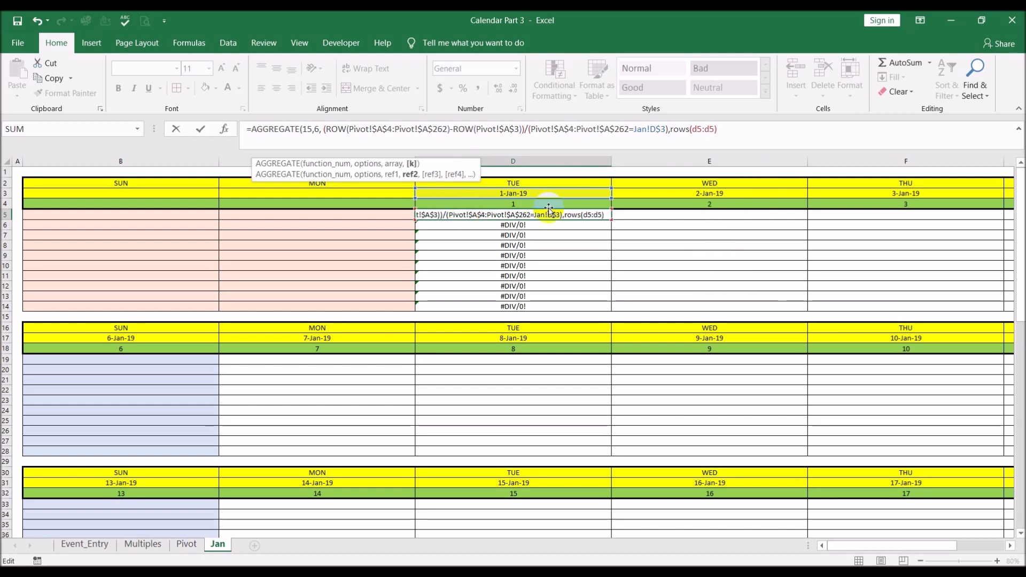
{"action": "left_click", "coordinate": [696, 129]}
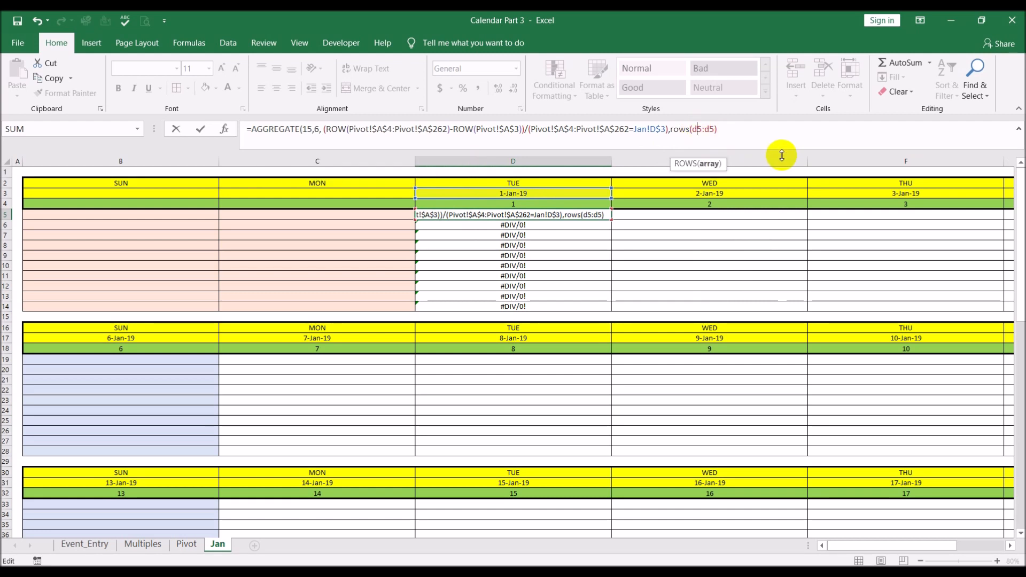
{"action": "type", "text": "$"}
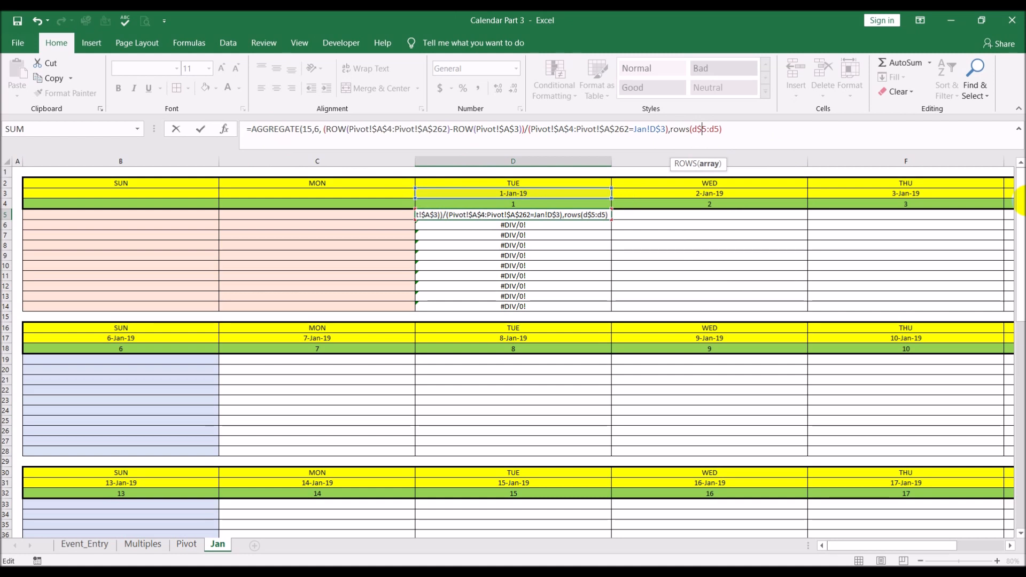
{"action": "key", "text": "Return"}
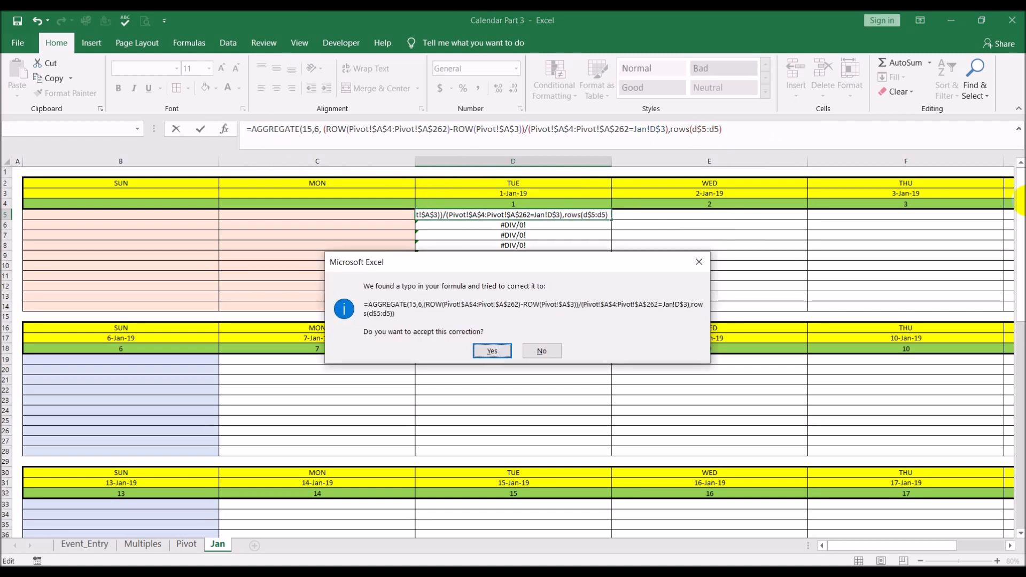
{"action": "key", "text": "Return"}
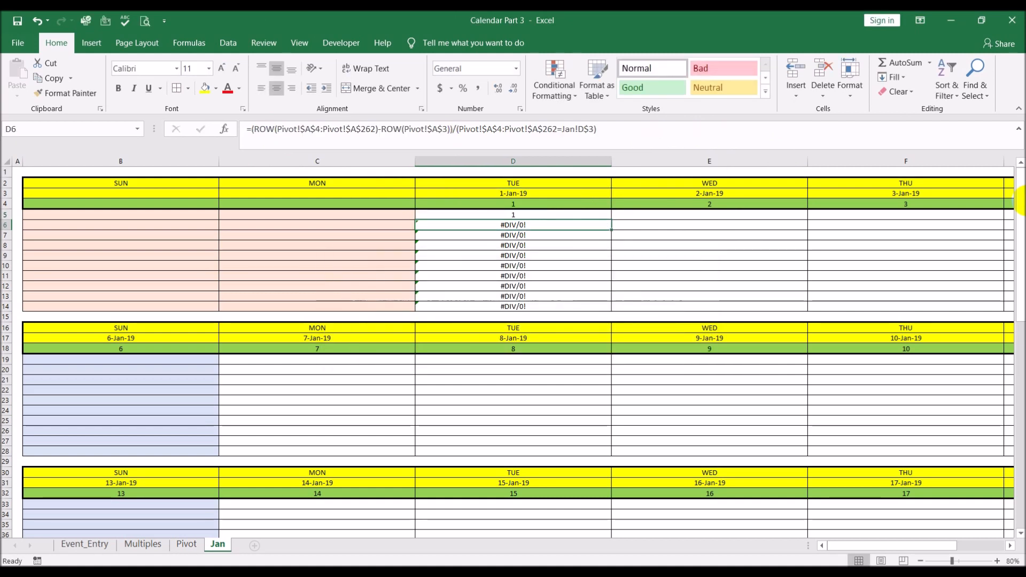
- Evaluate the entire AGGREGATE expression in D5 in place to check the result it returns
{"action": "left_click", "coordinate": [524, 214]}
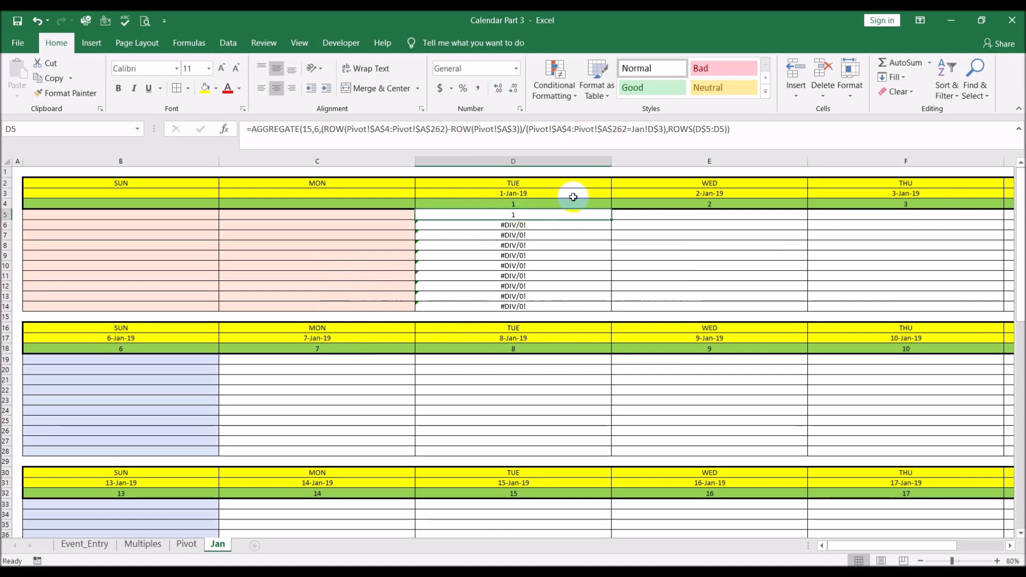
{"action": "left_click", "coordinate": [731, 129]}
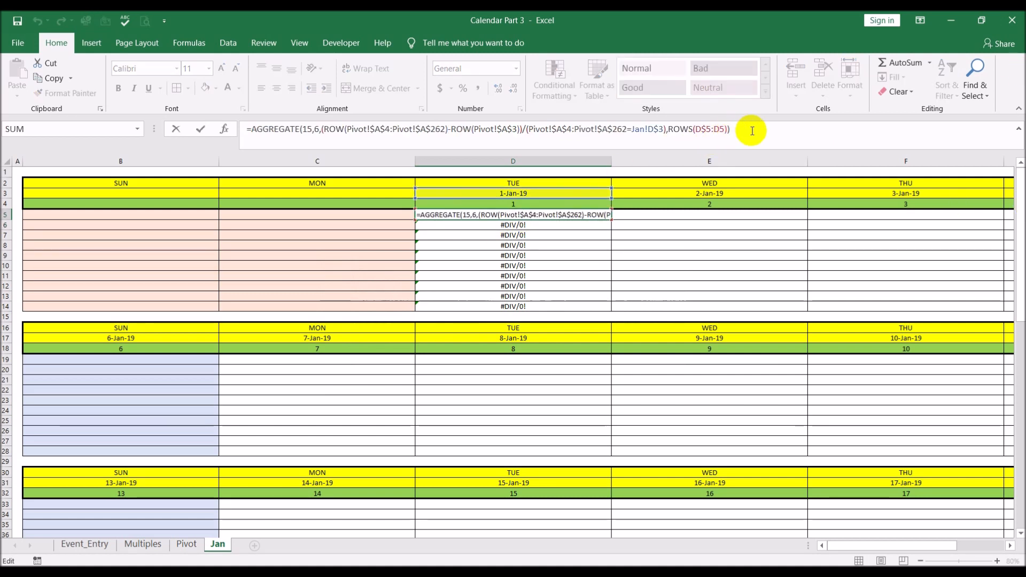
{"action": "key", "text": "Escape"}
{"action": "left_click_drag", "start_coordinate": [244, 128], "coordinate": [768, 127]}
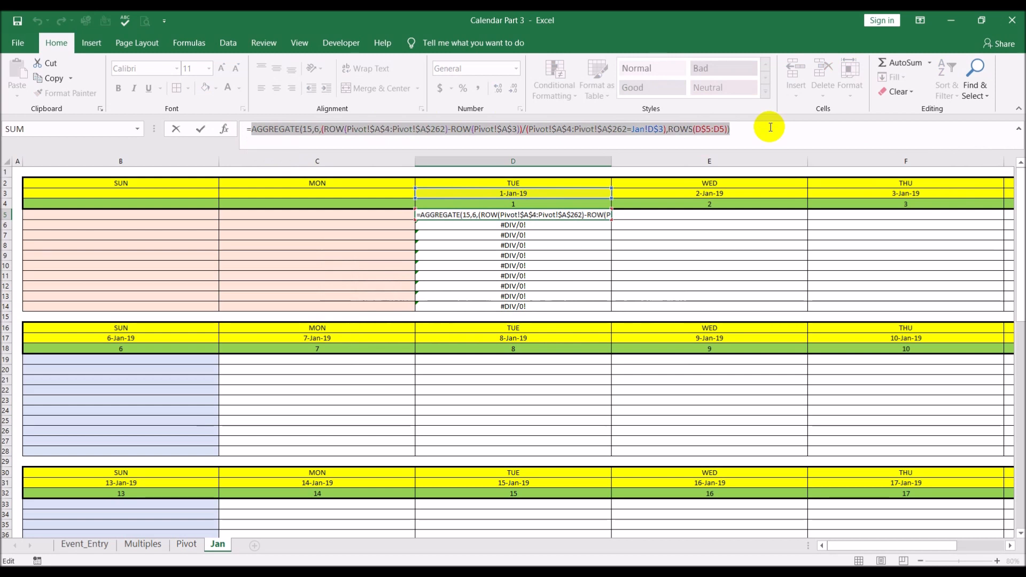
{"action": "key", "text": "F9"}
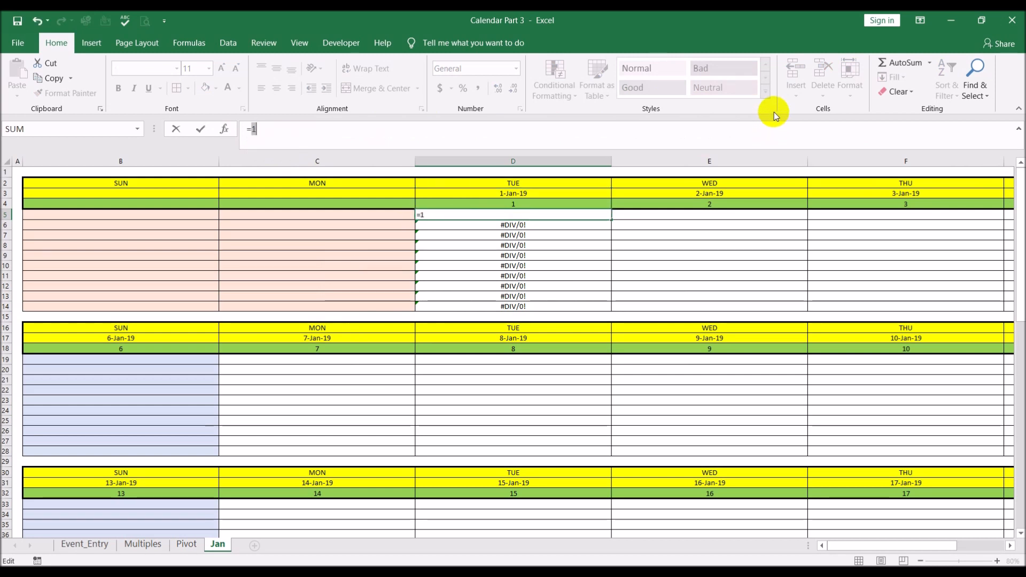
- Leave the formula part preview in D5 and copy its AGGREGATE formula down through D14
{"action": "key", "text": "Escape"}
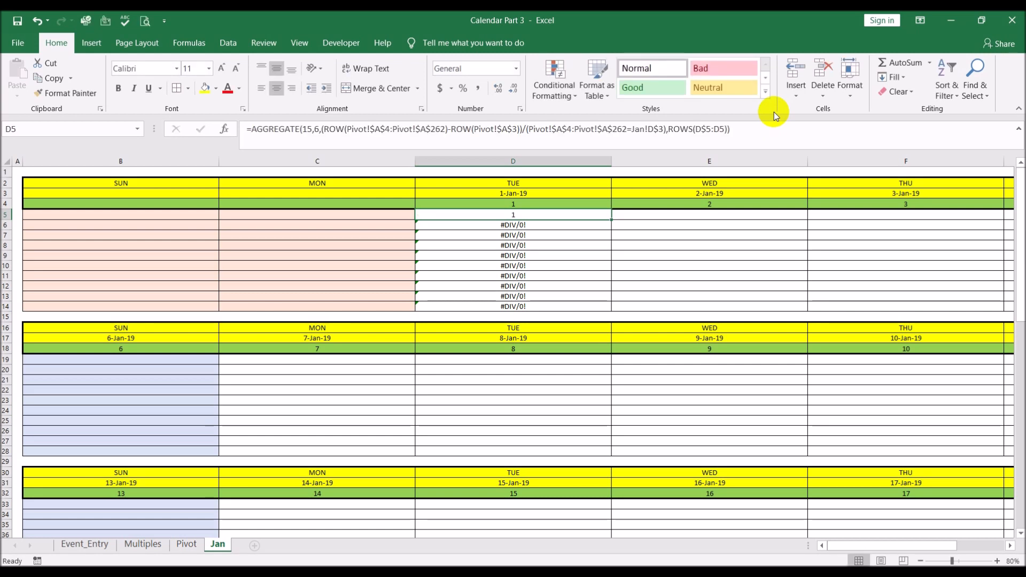
{"action": "key", "text": "ctrl+c"}
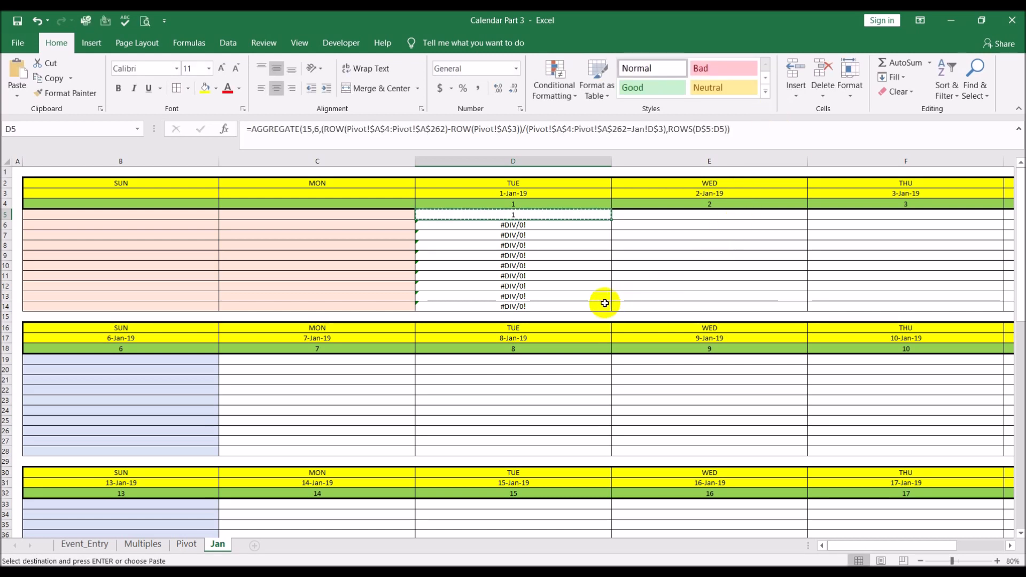
{"action": "left_click", "coordinate": [587, 305], "text": "shift"}
{"action": "left_click", "coordinate": [16, 94]}
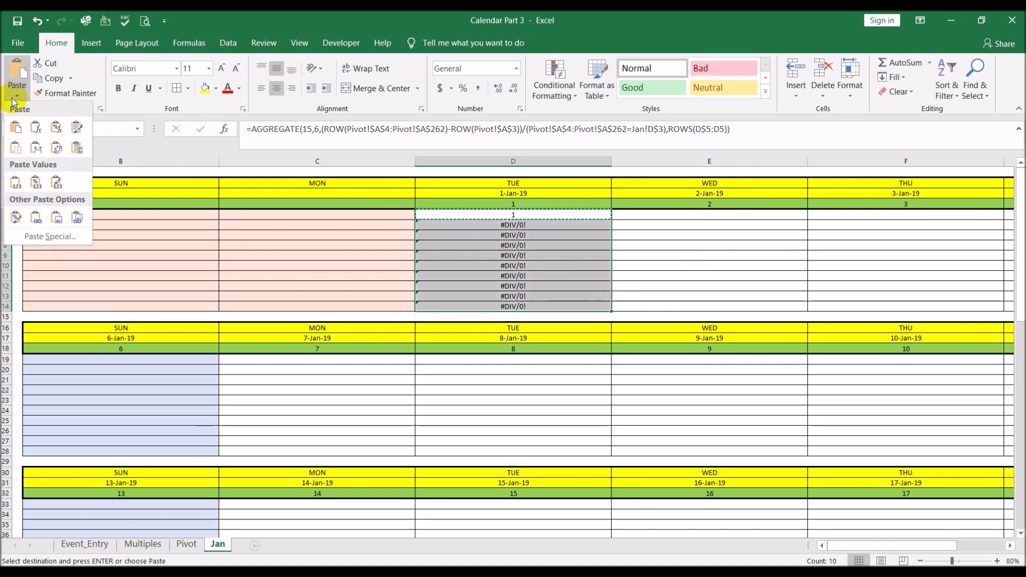
{"action": "left_click", "coordinate": [15, 127]}
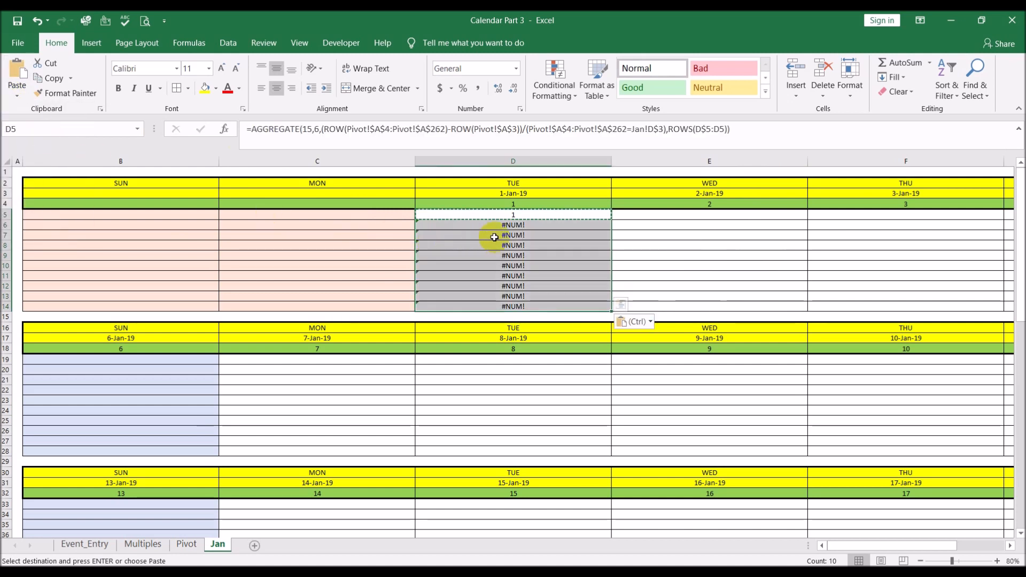
{"action": "left_click", "coordinate": [544, 233]}
{"action": "key", "text": "Escape"}
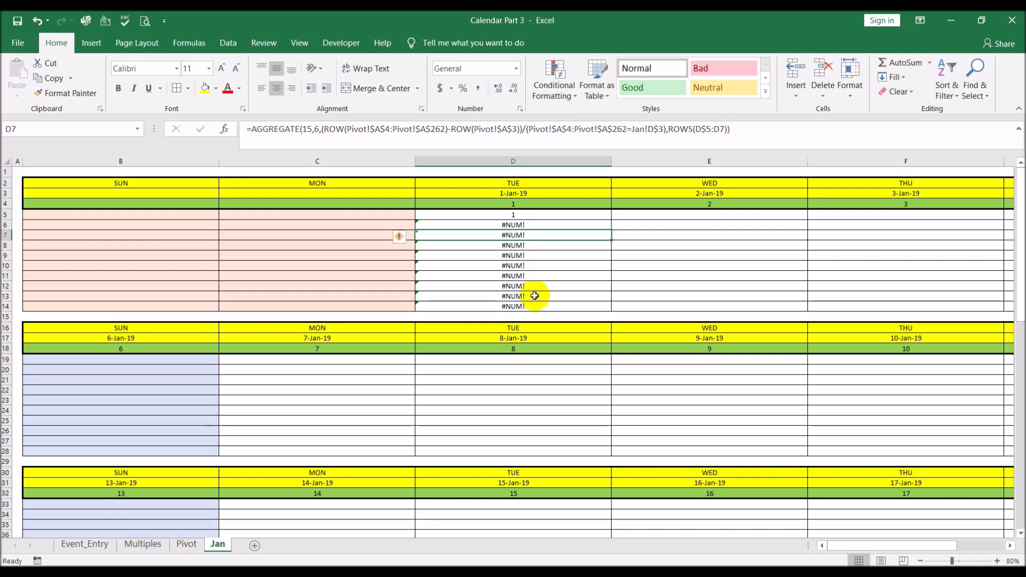
- Wrap the AGGREGATE formula in D5 in IFERROR with an empty string "" as the error value
{"action": "left_click", "coordinate": [522, 215]}
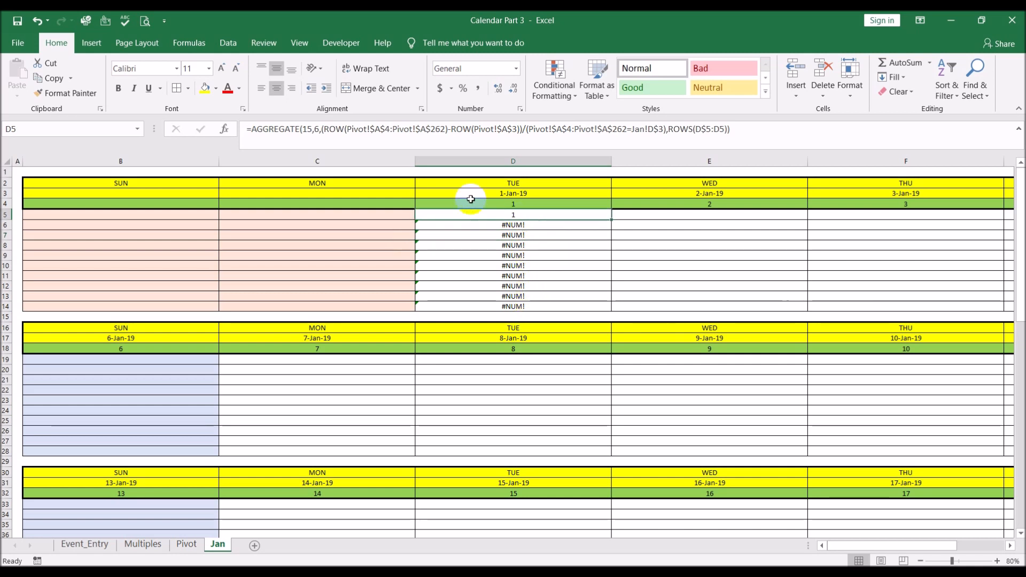
{"action": "left_click", "coordinate": [251, 129]}
{"action": "type", "text": "ife"}
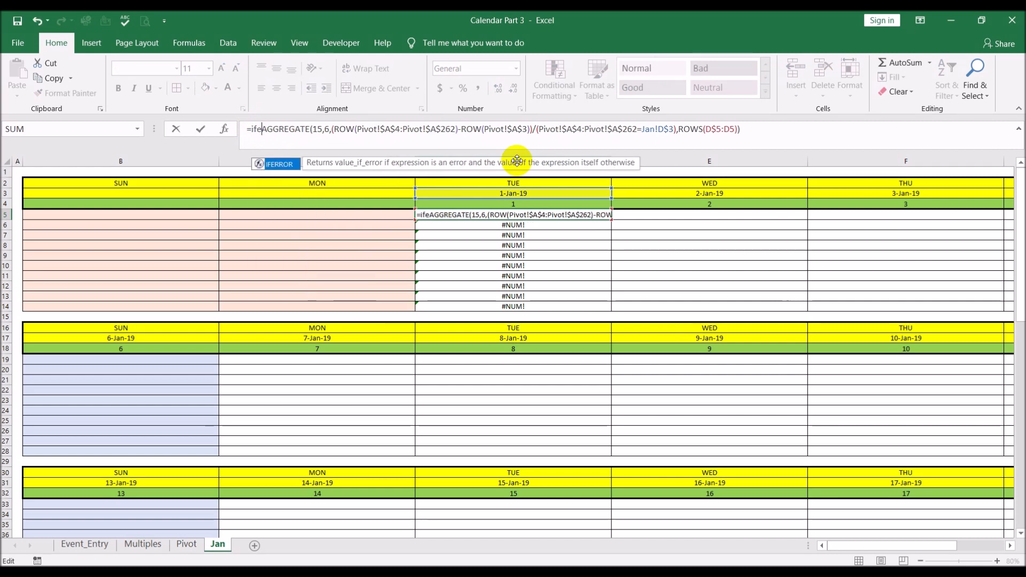
{"action": "double_click", "coordinate": [279, 164]}
{"action": "left_click", "coordinate": [791, 129]}
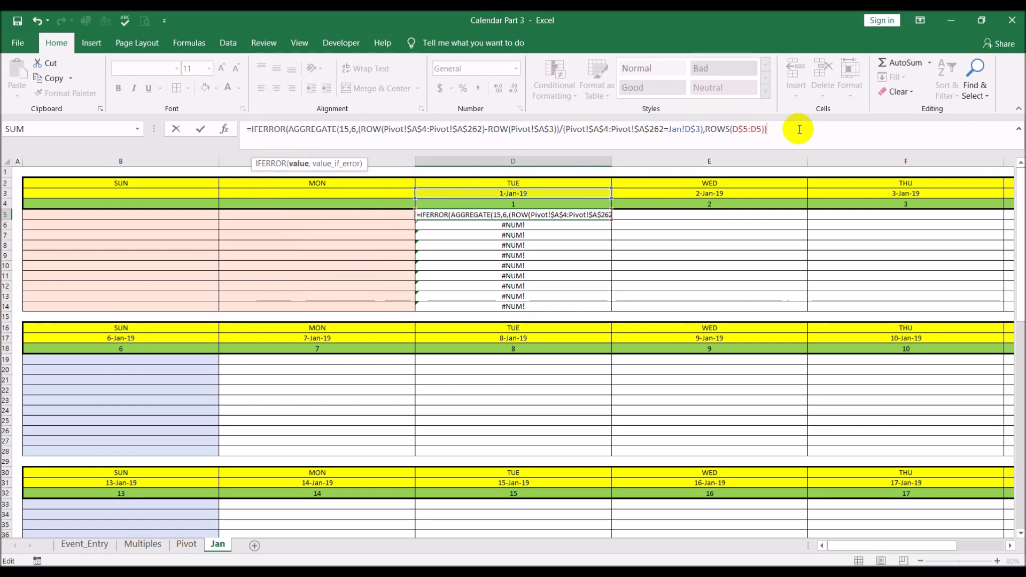
{"action": "type", "text": ",\"\")"}
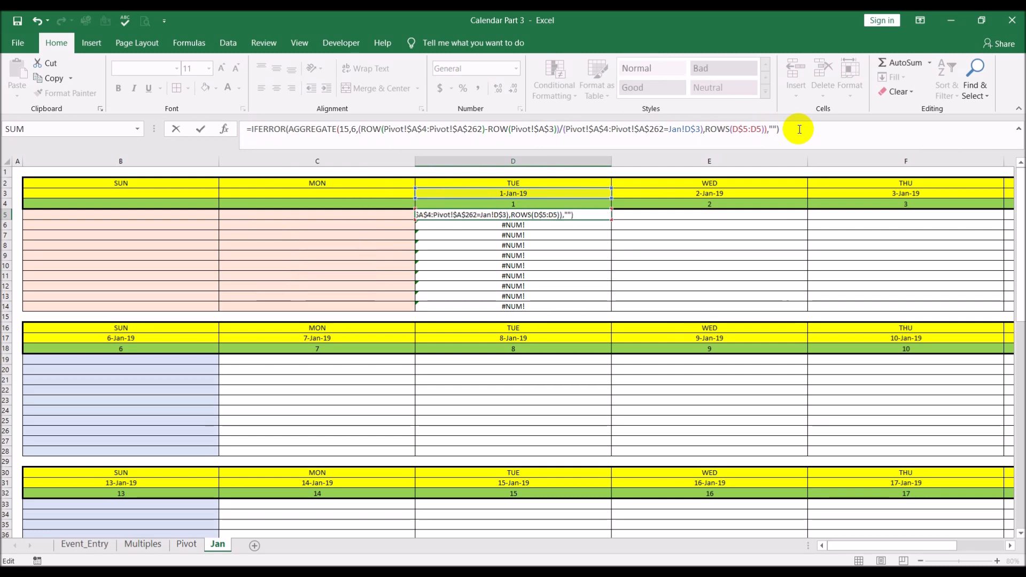
{"action": "key", "text": "Return"}
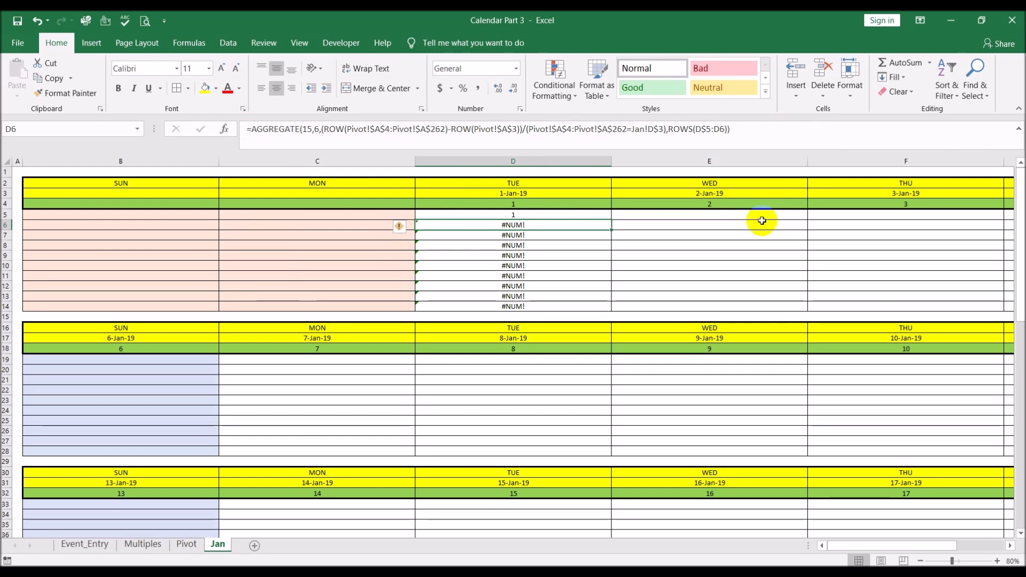
- Copy the IFERROR formula from D5 and paste only the formula into D5:D14
{"action": "left_click", "coordinate": [570, 212]}
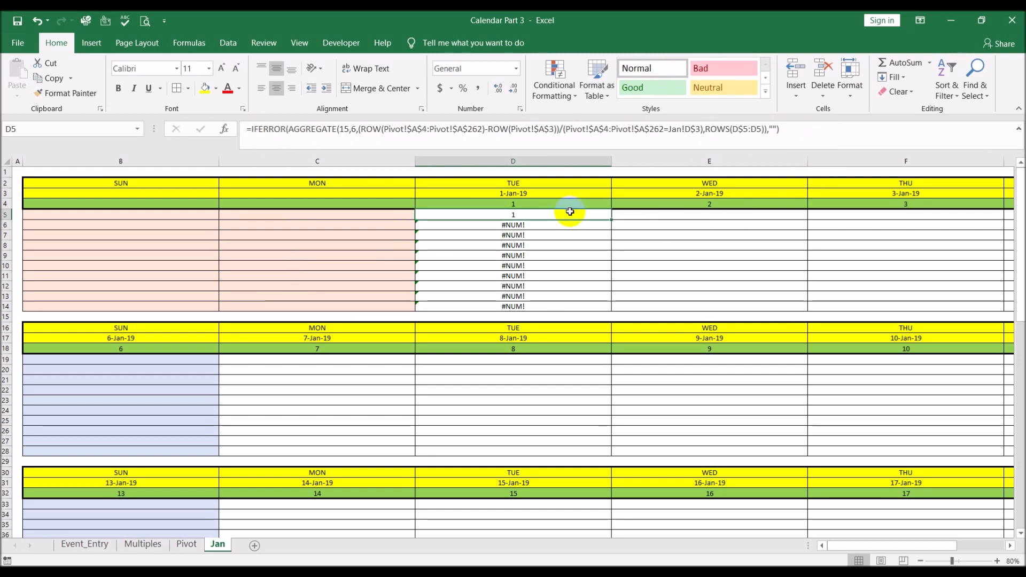
{"action": "key", "text": "ctrl+c"}
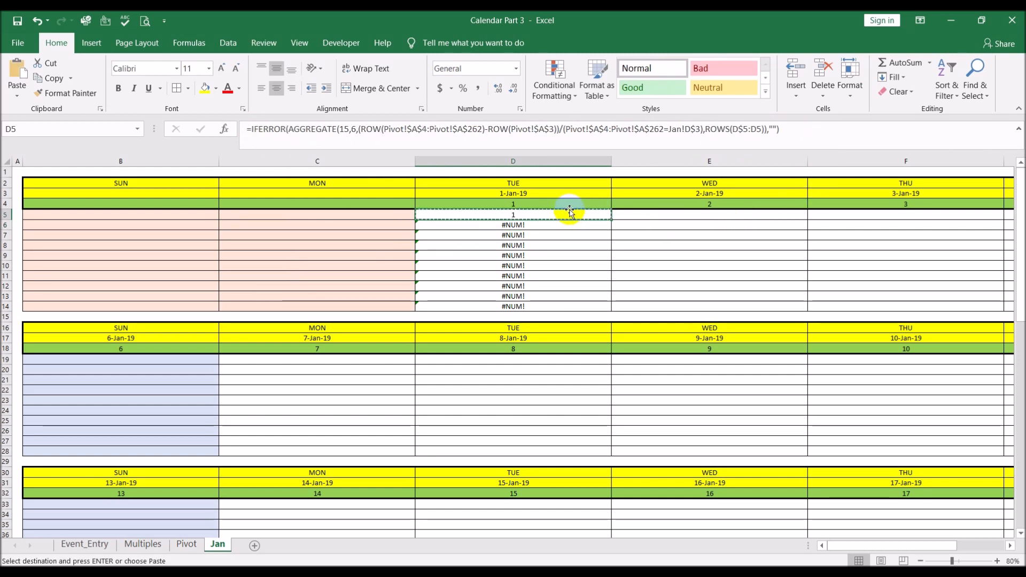
{"action": "left_click", "coordinate": [568, 308], "text": "shift"}
{"action": "left_click", "coordinate": [17, 95]}
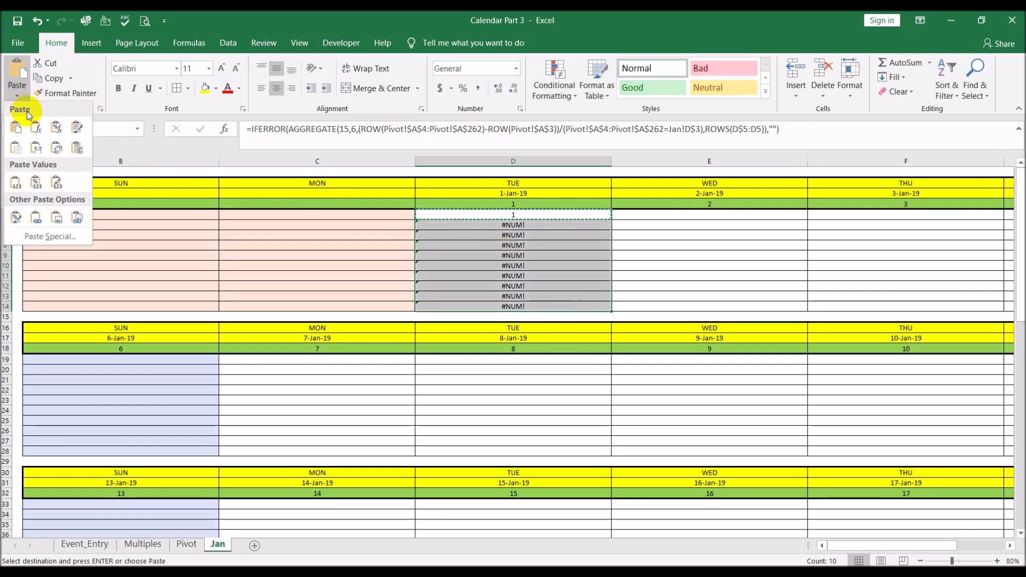
{"action": "left_click", "coordinate": [36, 128]}
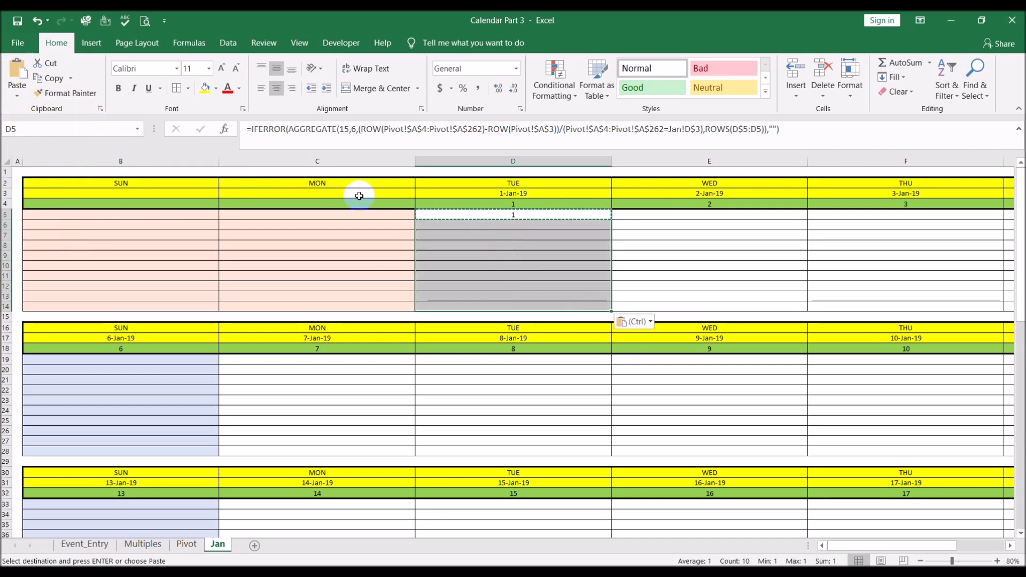
{"action": "left_click", "coordinate": [546, 244]}
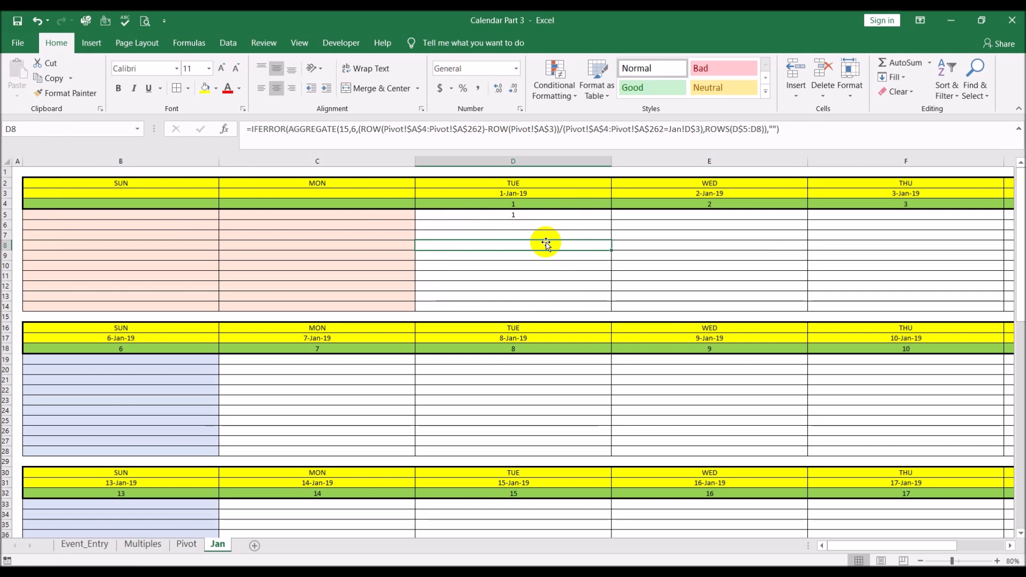
{"action": "left_click", "coordinate": [524, 214]}
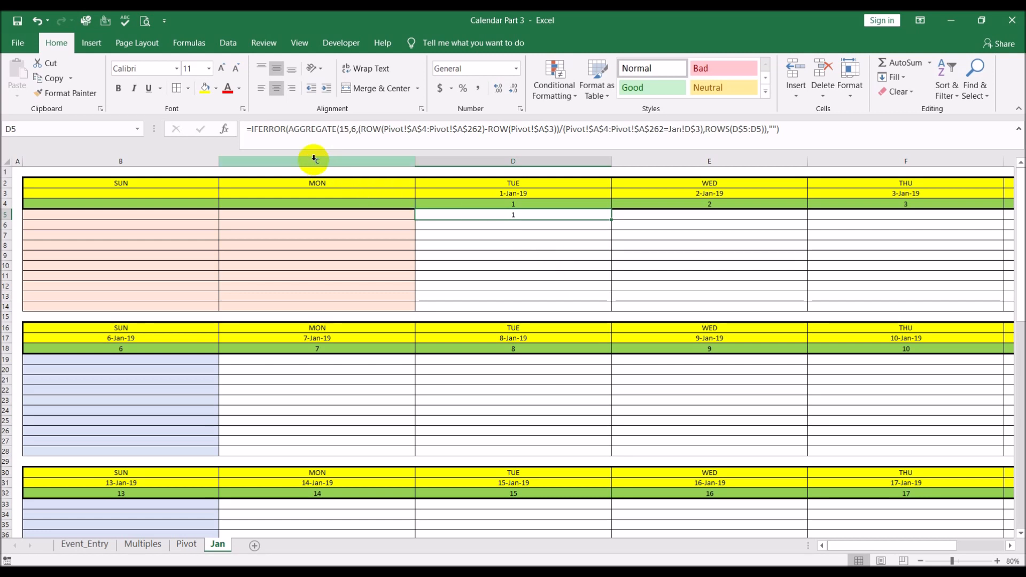
{"action": "left_click", "coordinate": [289, 132]}
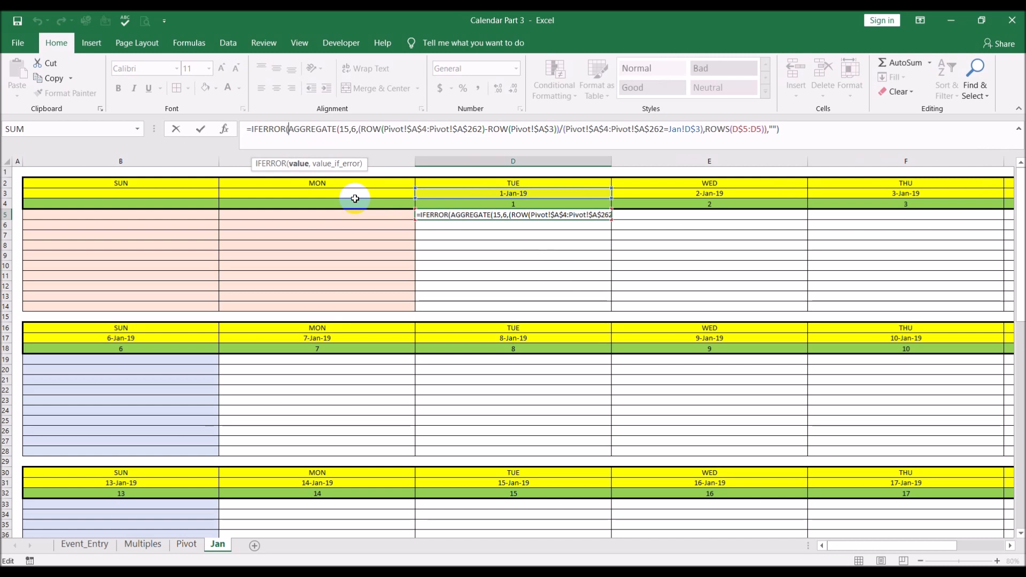
{"action": "key", "text": "BackSpace"}
{"action": "key", "text": "Escape"}
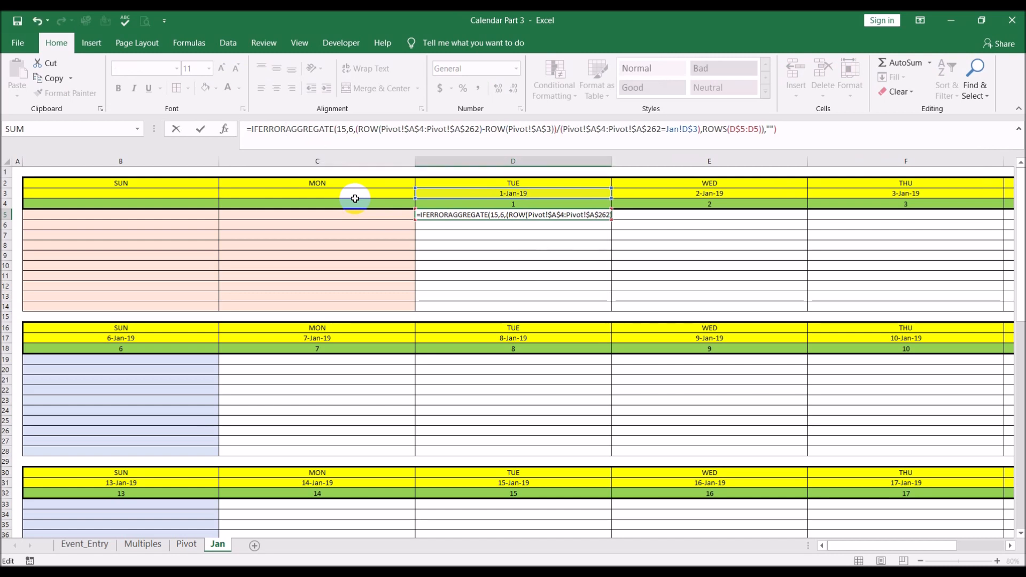
{"action": "type", "text": "("}
{"action": "key", "text": "ctrl+Return"}
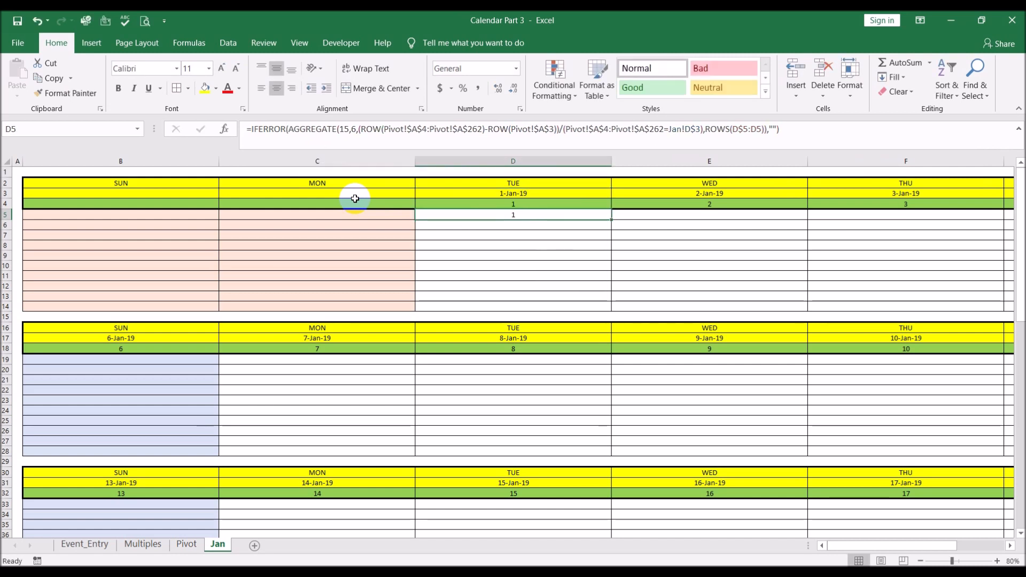
- Insert INDEX at the start of D5's formula with the Pivot sheet's event descriptions B4:B262 as its array
{"action": "left_click", "coordinate": [252, 129]}
{"action": "type", "text": "index"}
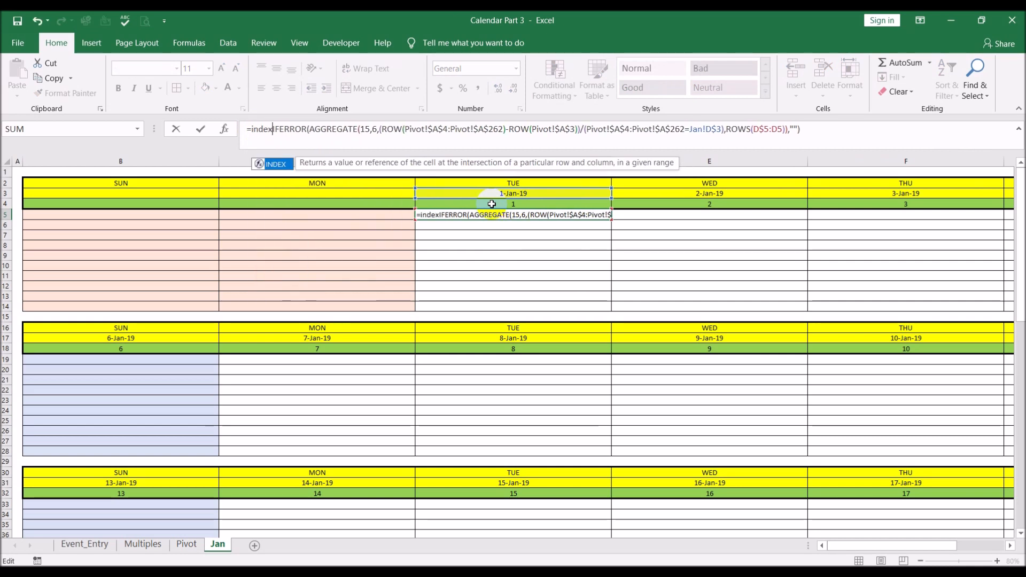
{"action": "type", "text": "("}
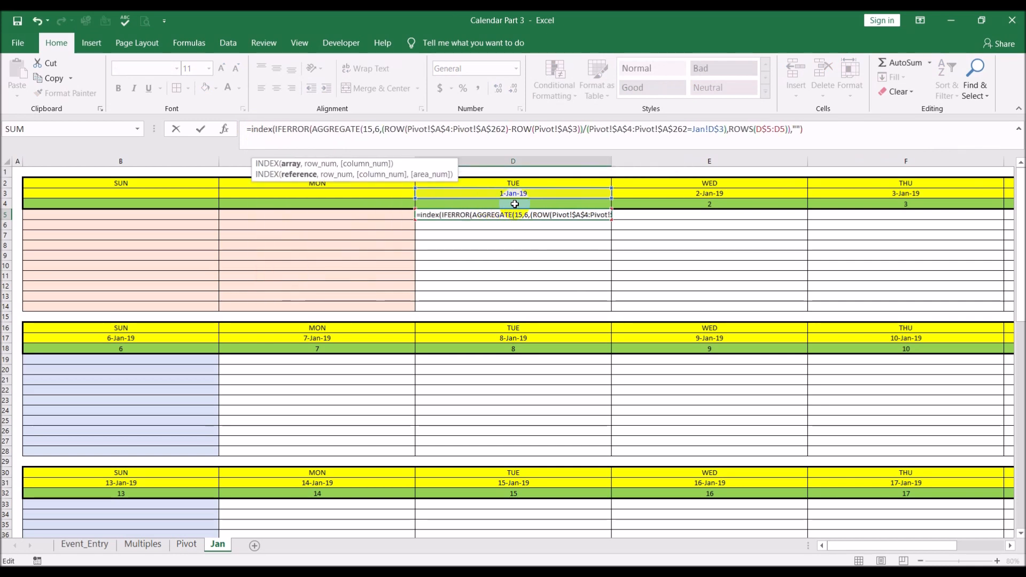
{"action": "left_click", "coordinate": [178, 546]}
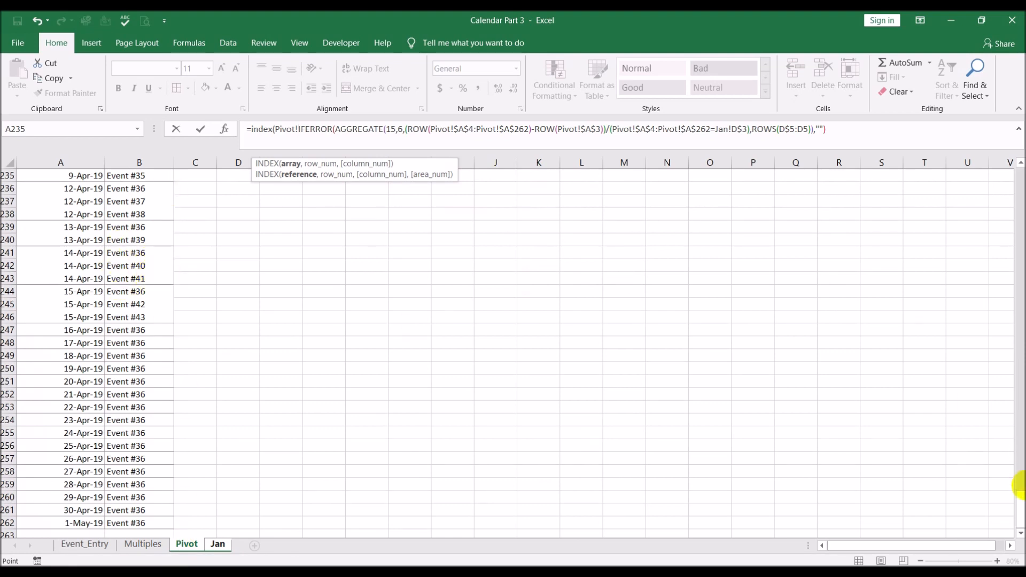
{"action": "left_click_drag", "start_coordinate": [1020, 516], "coordinate": [1021, 146]}
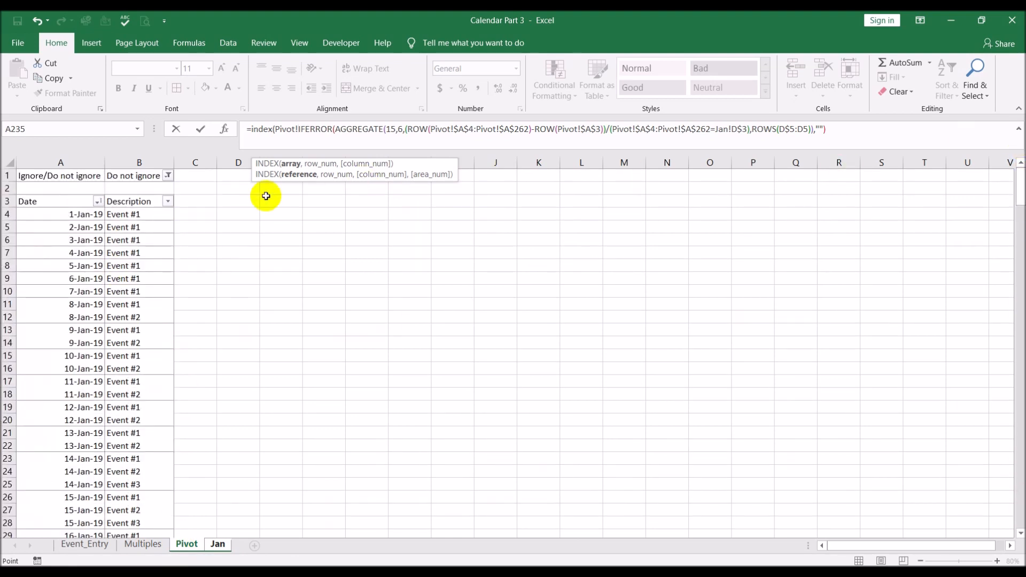
{"action": "left_click", "coordinate": [131, 215]}
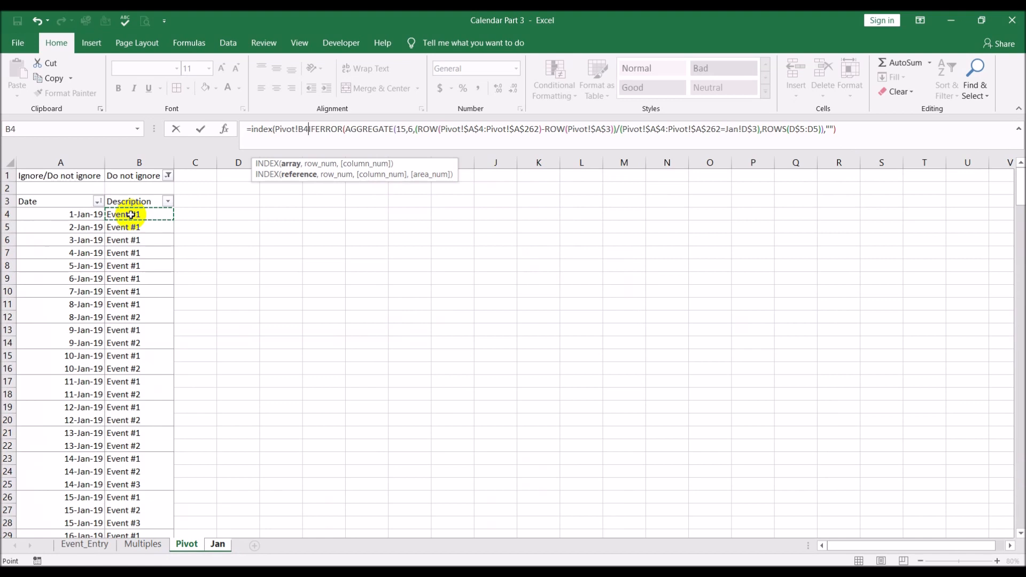
{"action": "key", "text": "ctrl+shift+Down"}
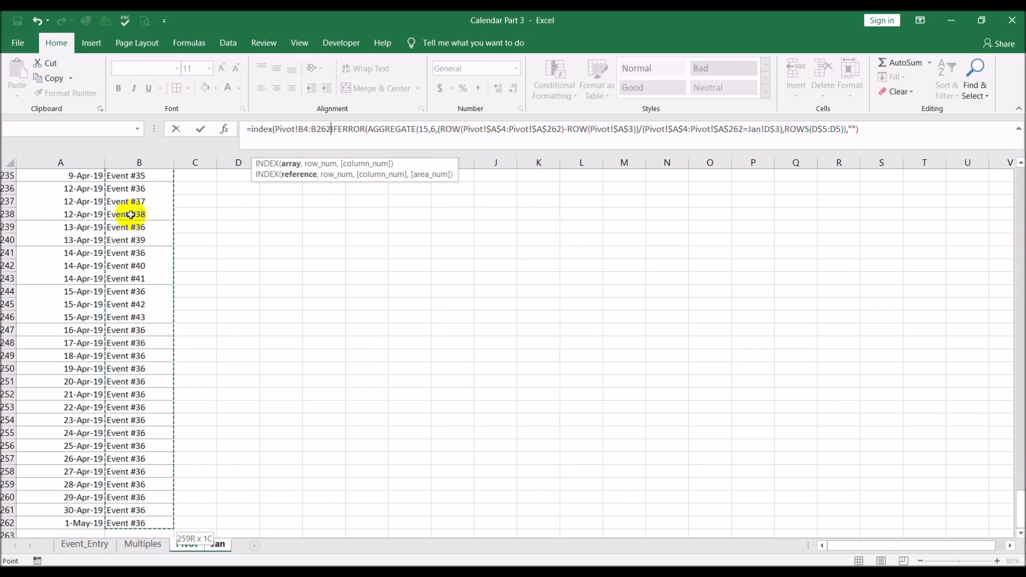
{"action": "type", "text": ")"}
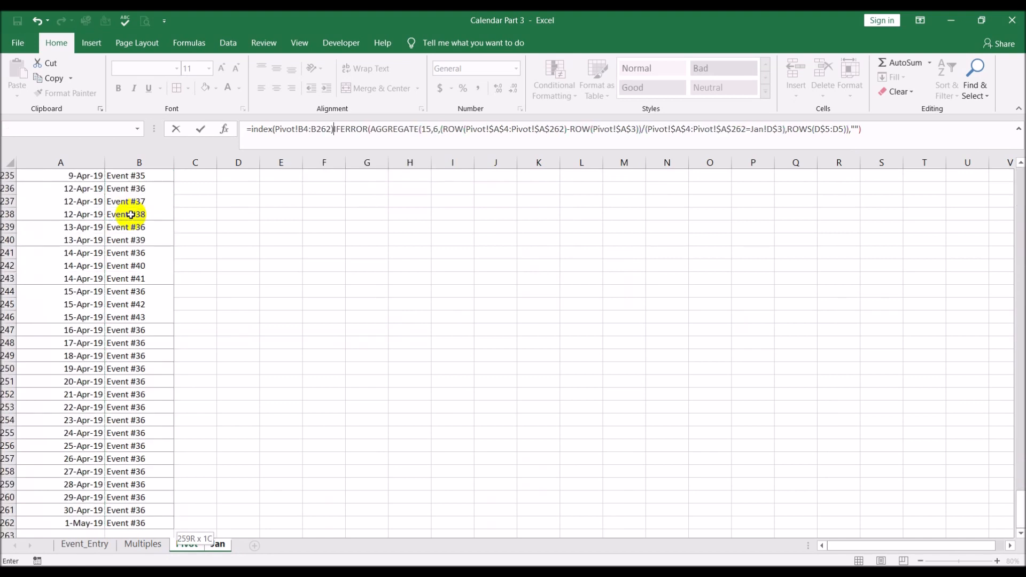
{"action": "key", "text": "Delete"}
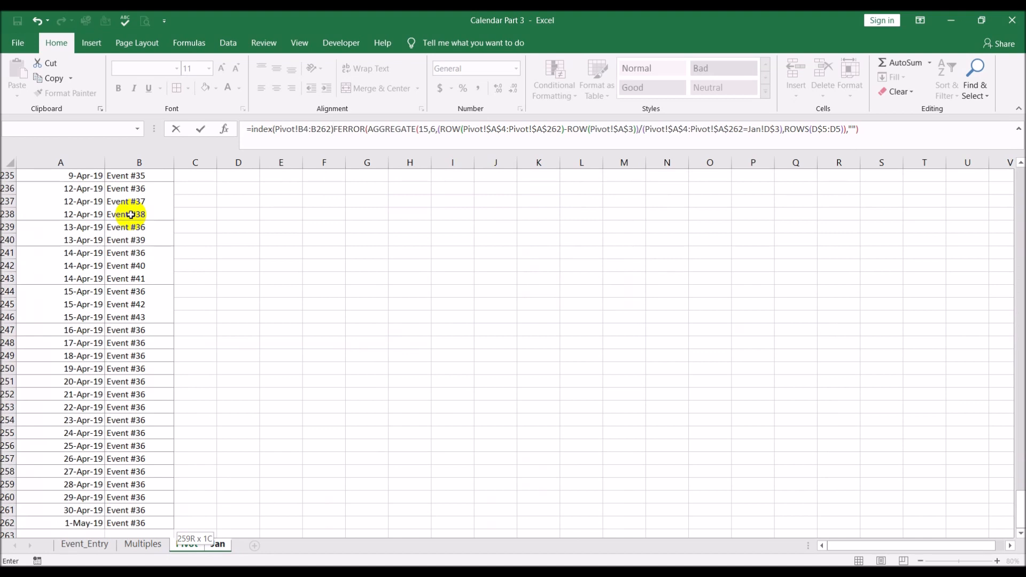
{"action": "key", "text": "BackSpace"}
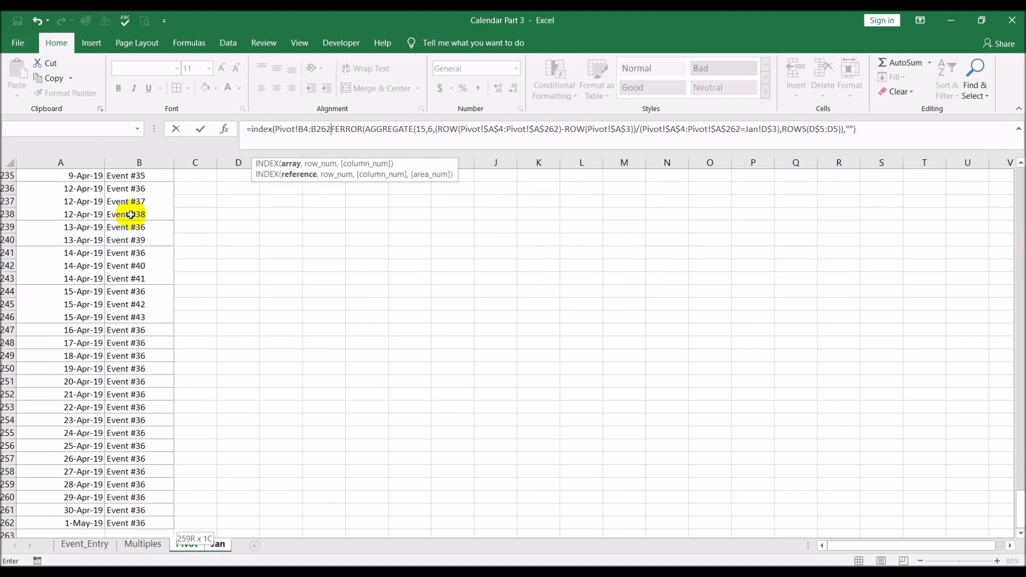
{"action": "type", "text": ","}
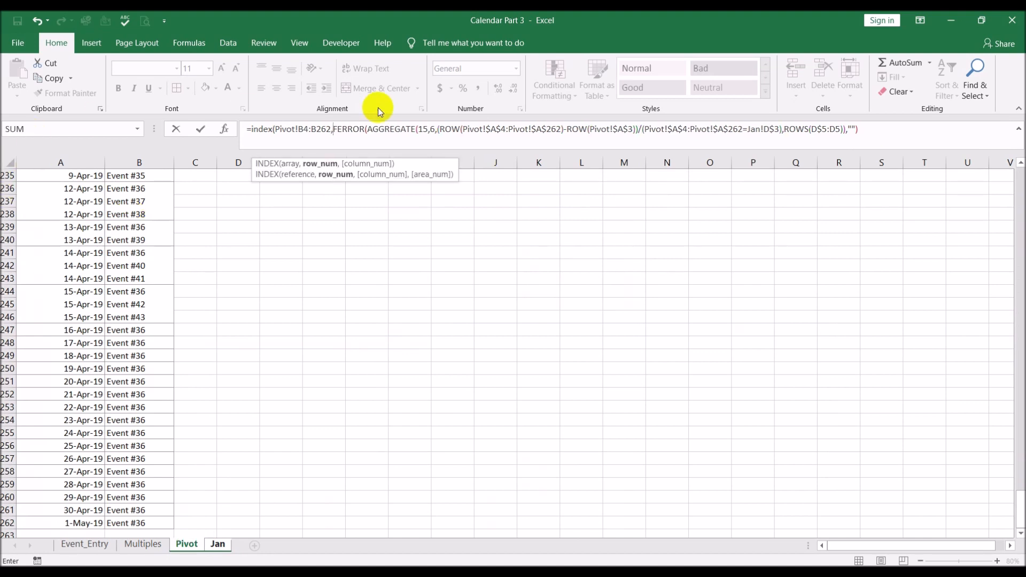
- Make the INDEX array in D5 absolute as Pivot!$B$4:Pivot!$B$262, add the closing parenthesis and enter the formula
{"action": "left_click_drag", "start_coordinate": [299, 130], "coordinate": [327, 130]}
{"action": "key", "text": "F4"}
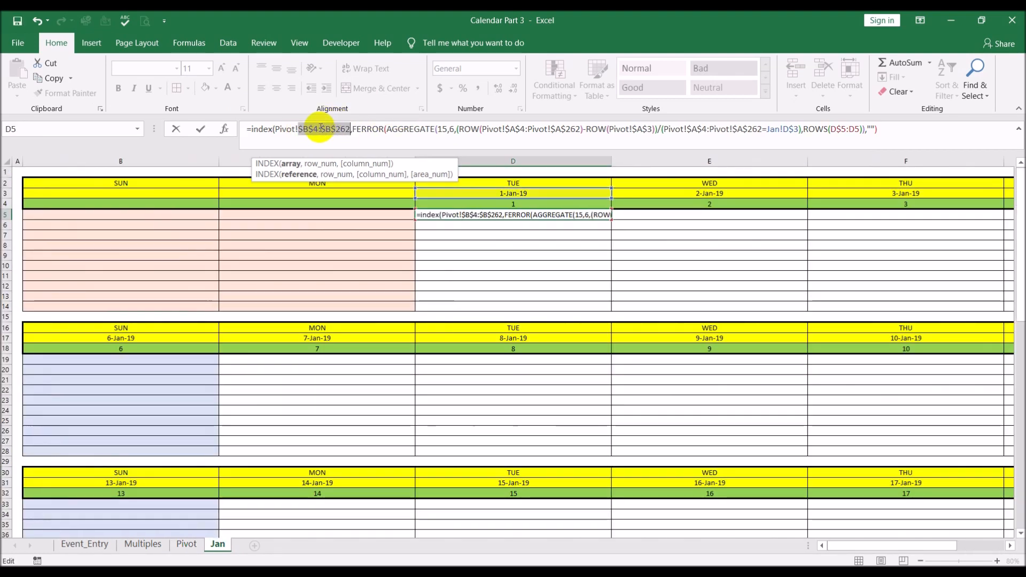
{"action": "left_click", "coordinate": [321, 130]}
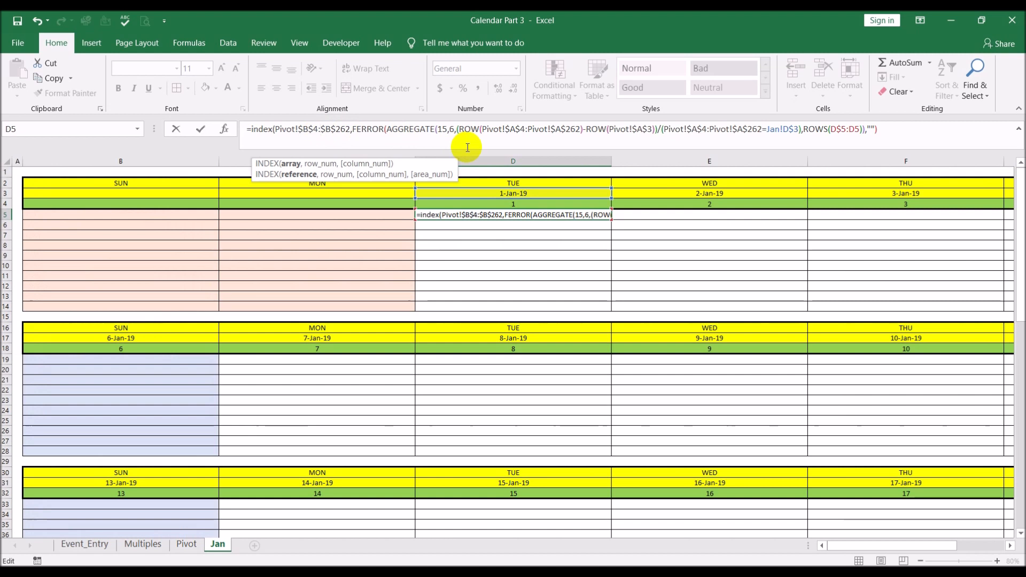
{"action": "type", "text": "pivot!"}
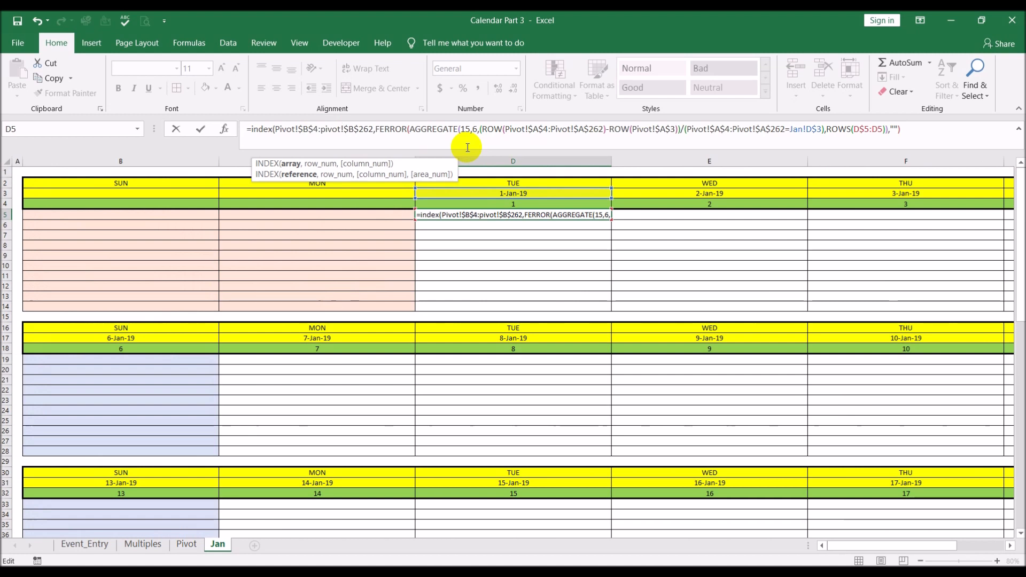
{"action": "left_click", "coordinate": [942, 131]}
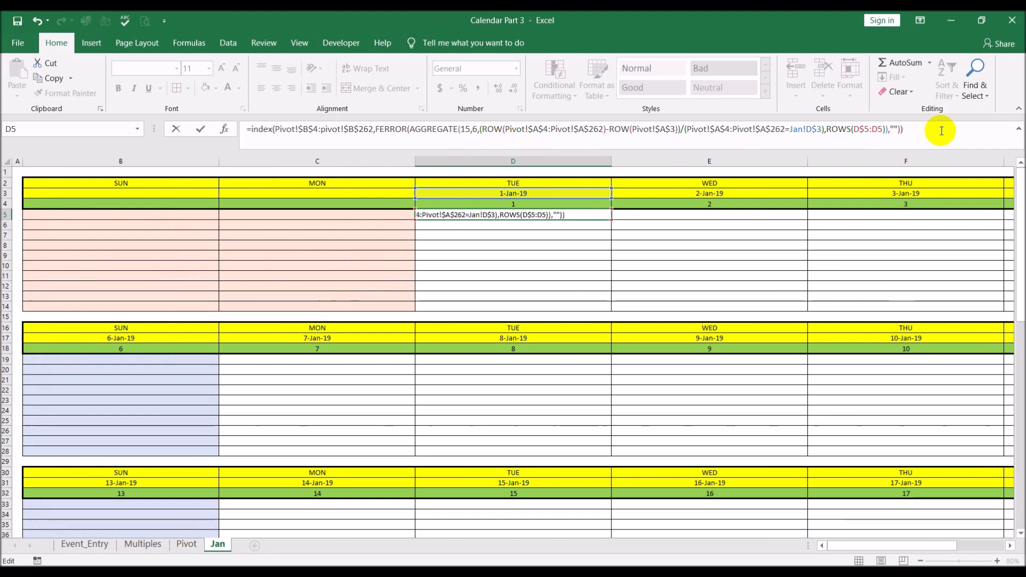
{"action": "key", "text": "Return"}
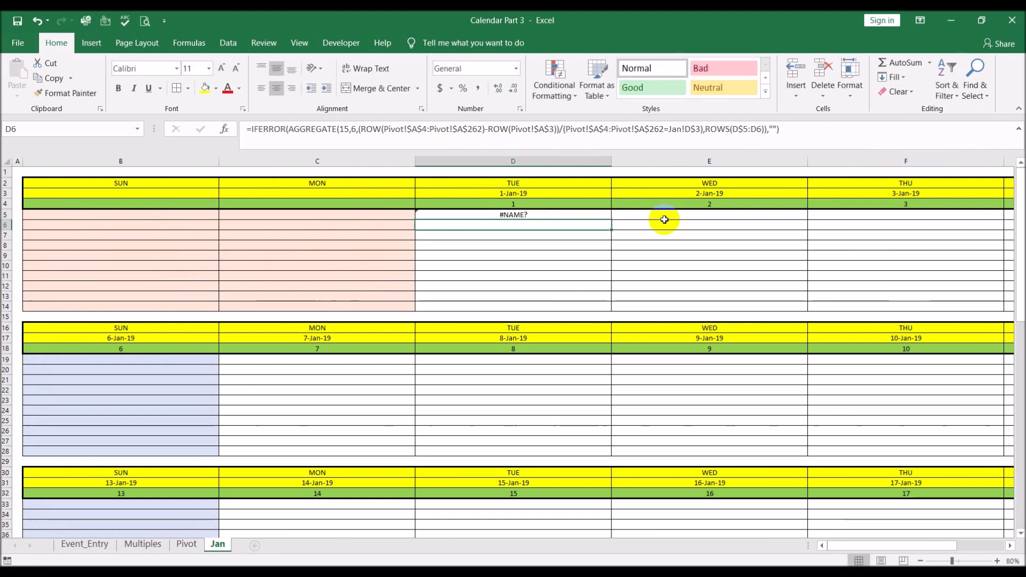
{"action": "left_click", "coordinate": [552, 215]}
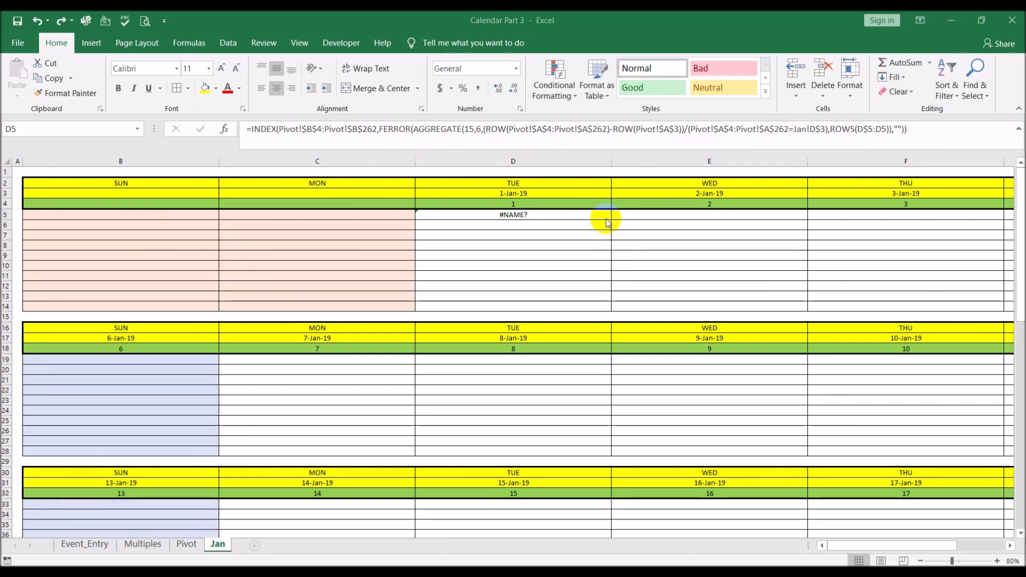
- Correct the misspelled FERROR function to IFERROR in the formula in D5
{"action": "left_click", "coordinate": [511, 214]}
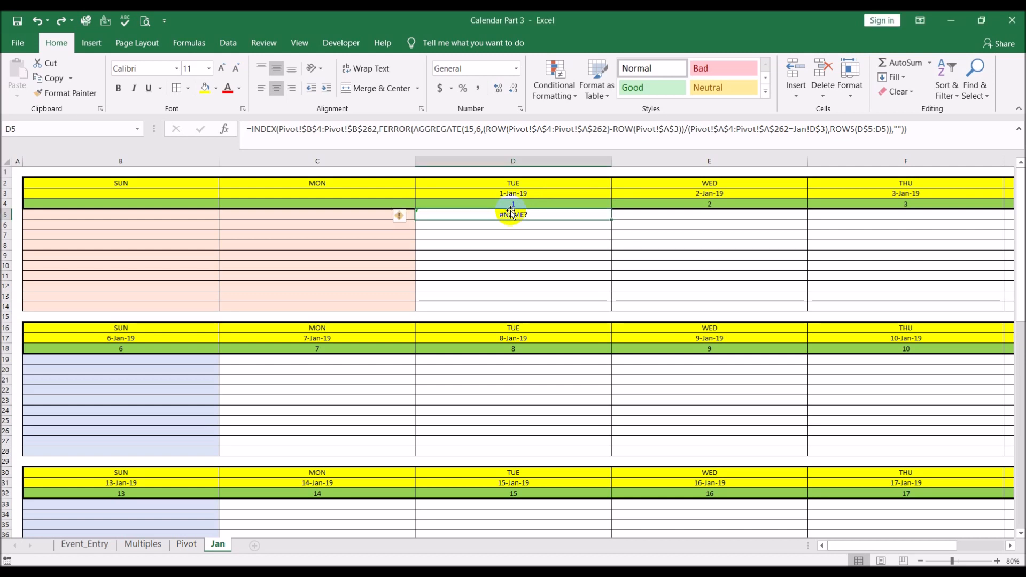
{"action": "left_click", "coordinate": [389, 129]}
{"action": "key", "text": "Right"}
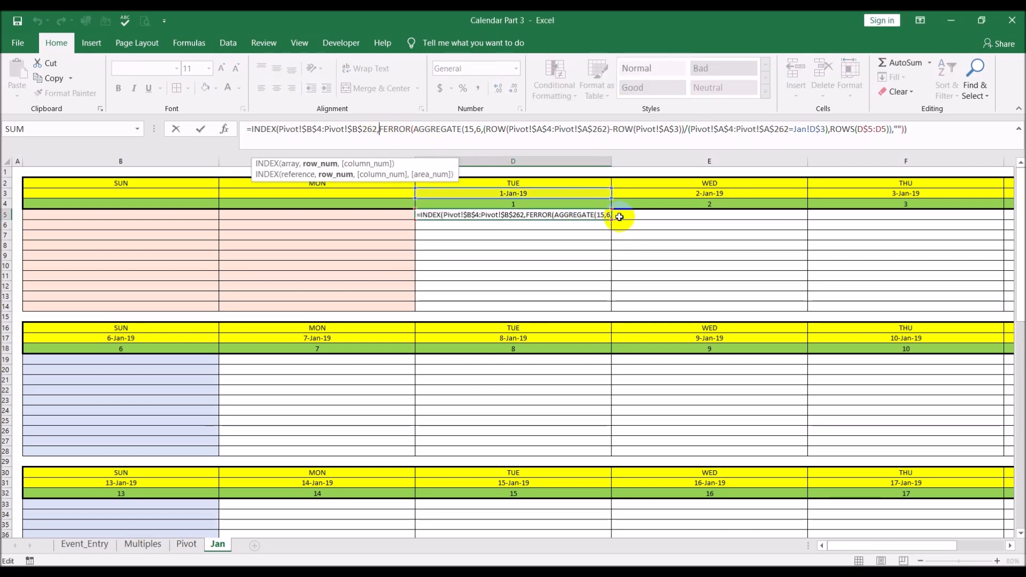
{"action": "type", "text": "i"}
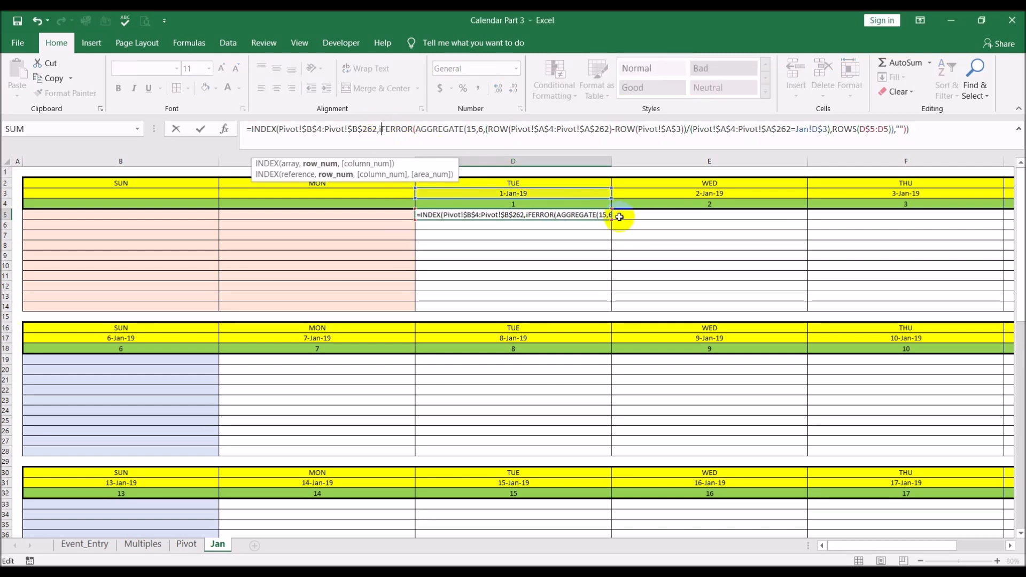
{"action": "key", "text": "Return"}
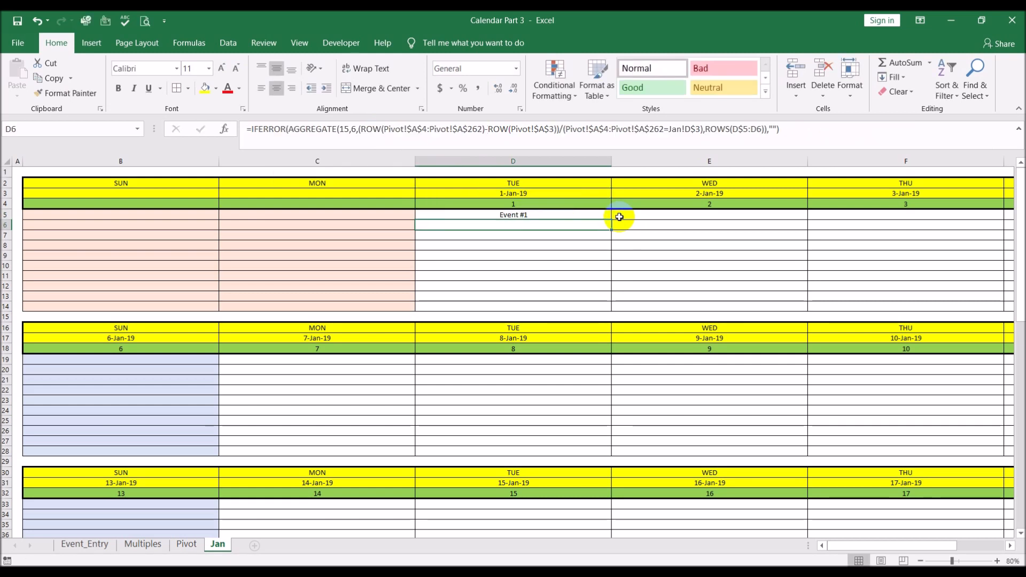
- Copy the INDEX formula from D5 and paste only the formula into D5:D14
{"action": "left_click", "coordinate": [571, 215]}
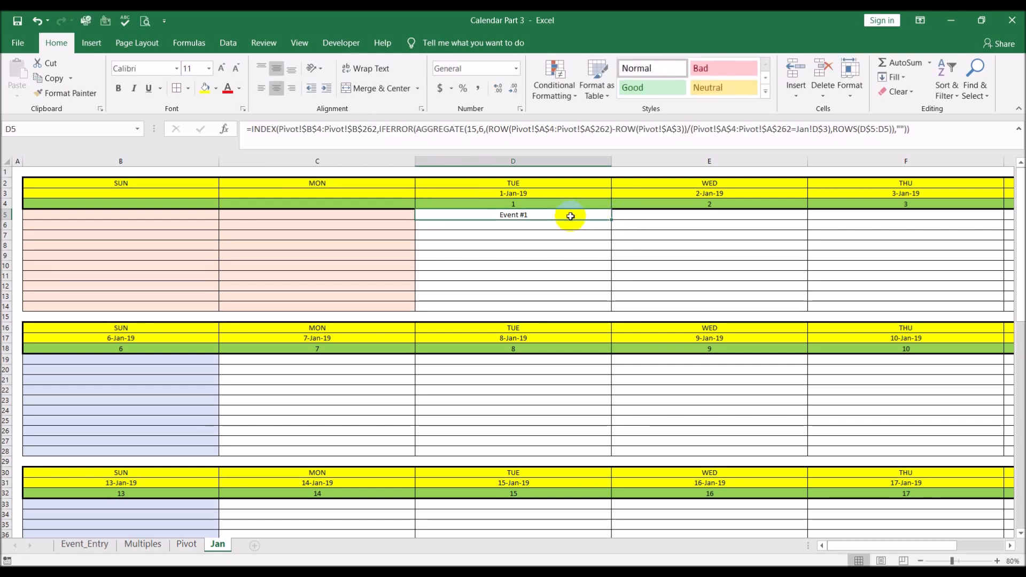
{"action": "key", "text": "ctrl+c"}
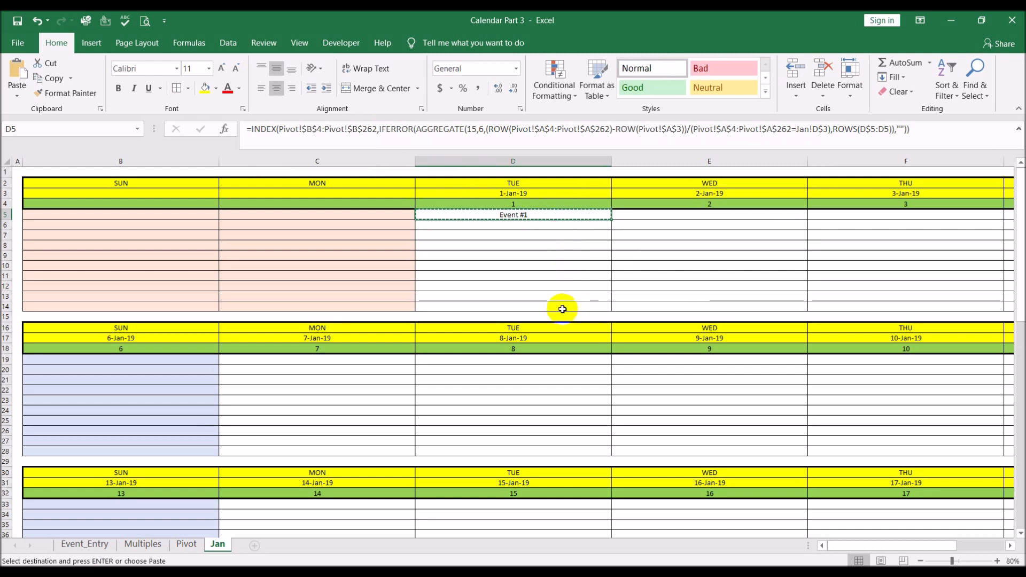
{"action": "left_click", "coordinate": [562, 305], "text": "shift"}
{"action": "left_click", "coordinate": [17, 96]}
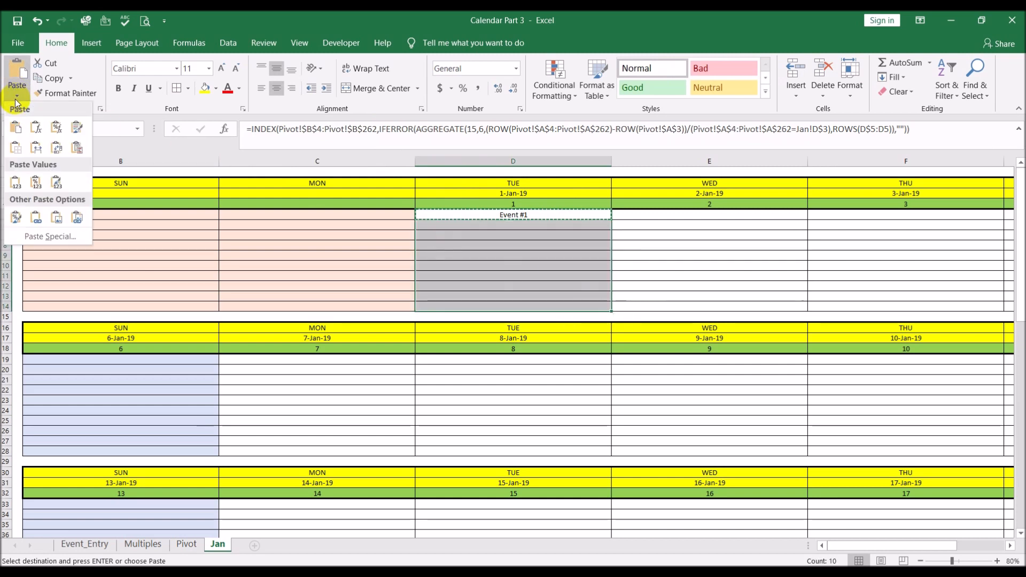
{"action": "left_click", "coordinate": [34, 126]}
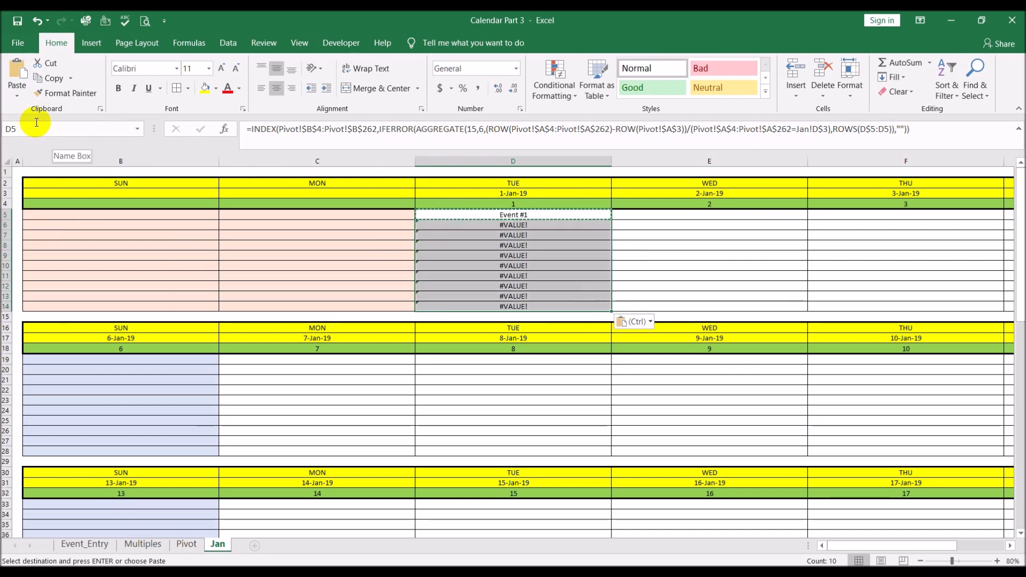
{"action": "key", "text": "Escape"}
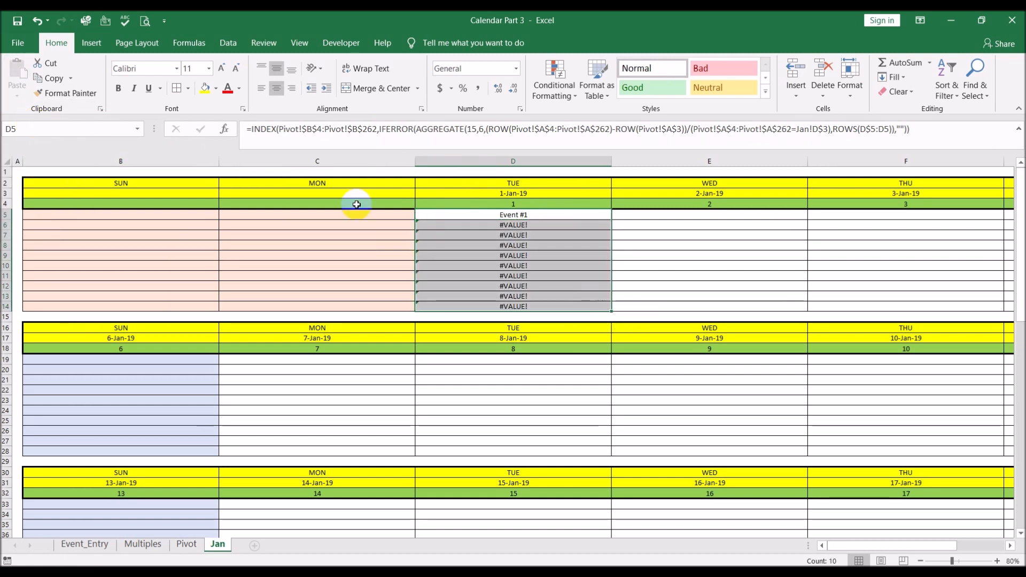
- Remove the inner IFERROR and its "" argument from D6's formula, leaving AGGREGATE directly as the INDEX row number
{"action": "left_click", "coordinate": [522, 223]}
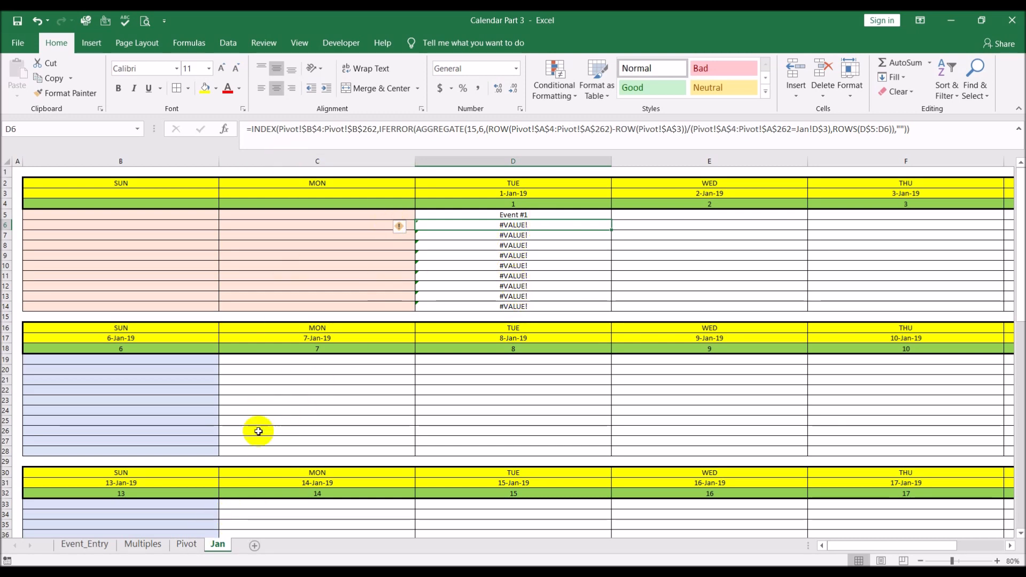
{"action": "left_click", "coordinate": [182, 545]}
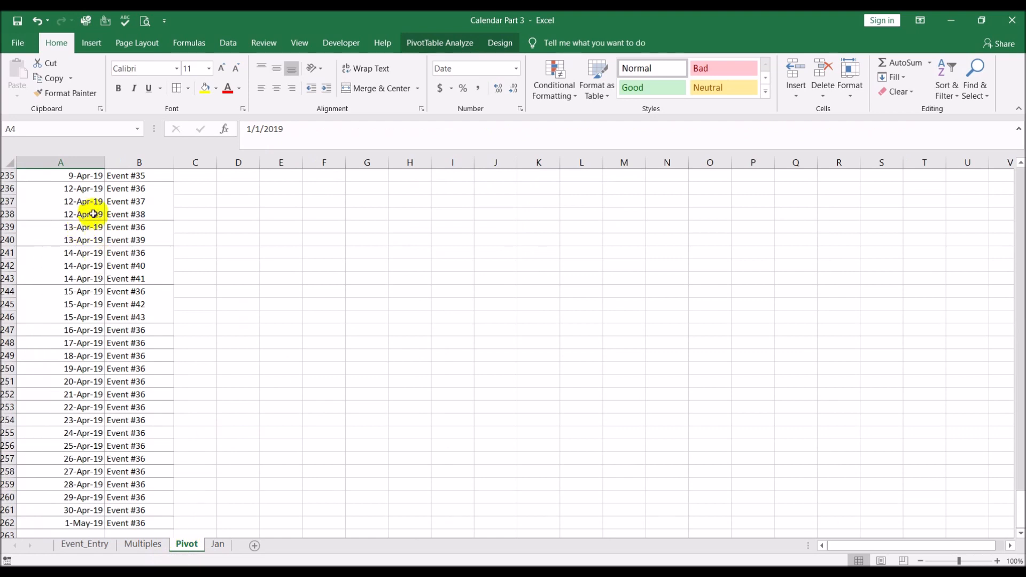
{"action": "left_click", "coordinate": [214, 544]}
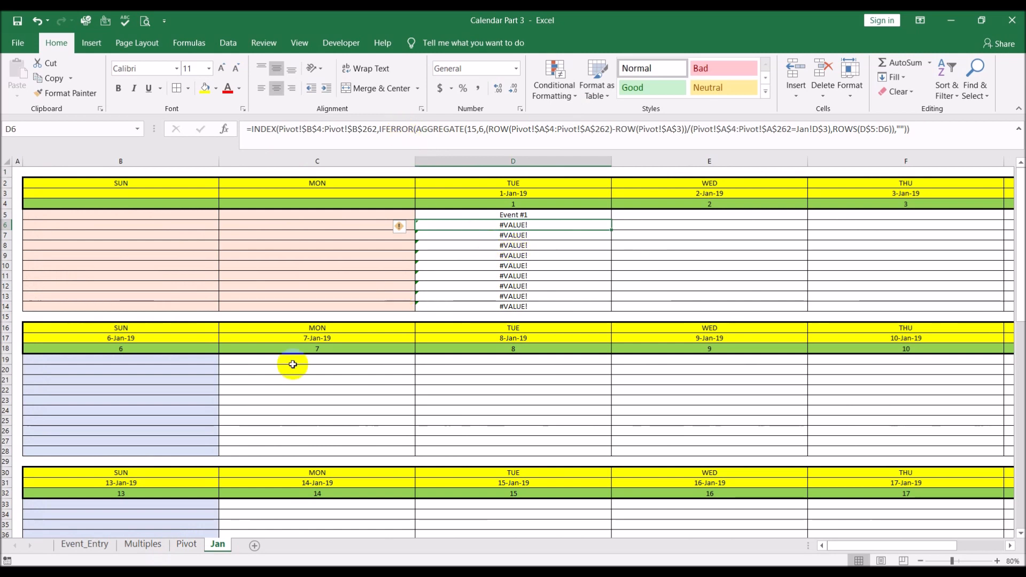
{"action": "left_click", "coordinate": [418, 129]}
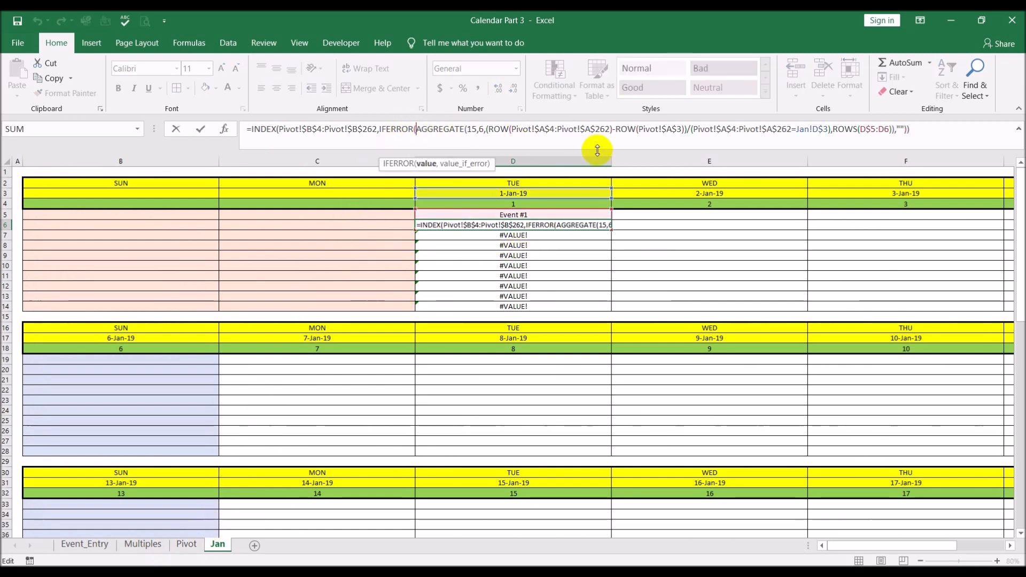
{"action": "key", "text": "BackSpace"}
{"action": "key", "text": "BackSpace"}
{"action": "key", "text": "BackSpace"}
{"action": "key", "text": "BackSpace"}
{"action": "key", "text": "BackSpace"}
{"action": "key", "text": "BackSpace"}
{"action": "key", "text": "BackSpace"}
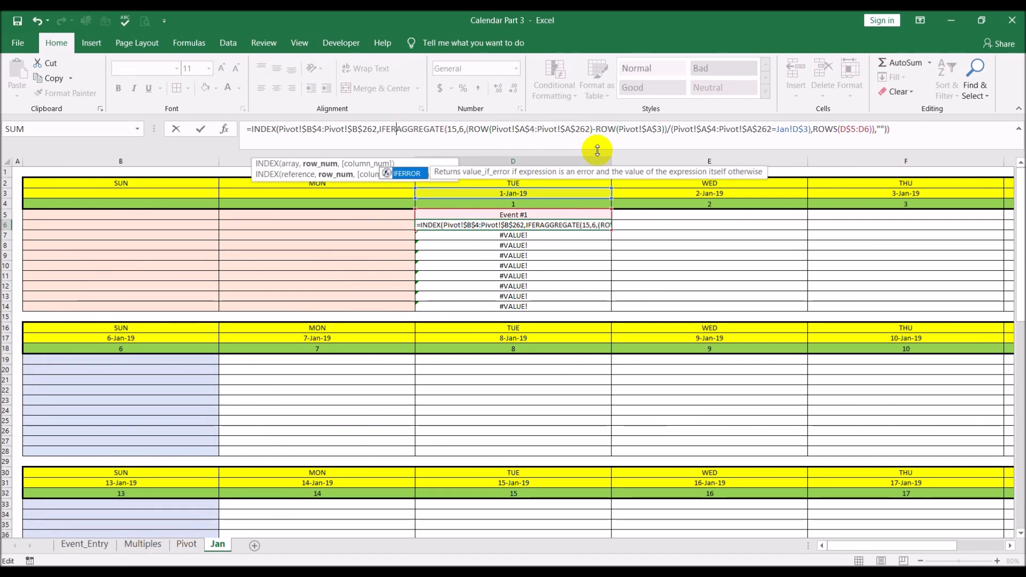
{"action": "key", "text": "BackSpace"}
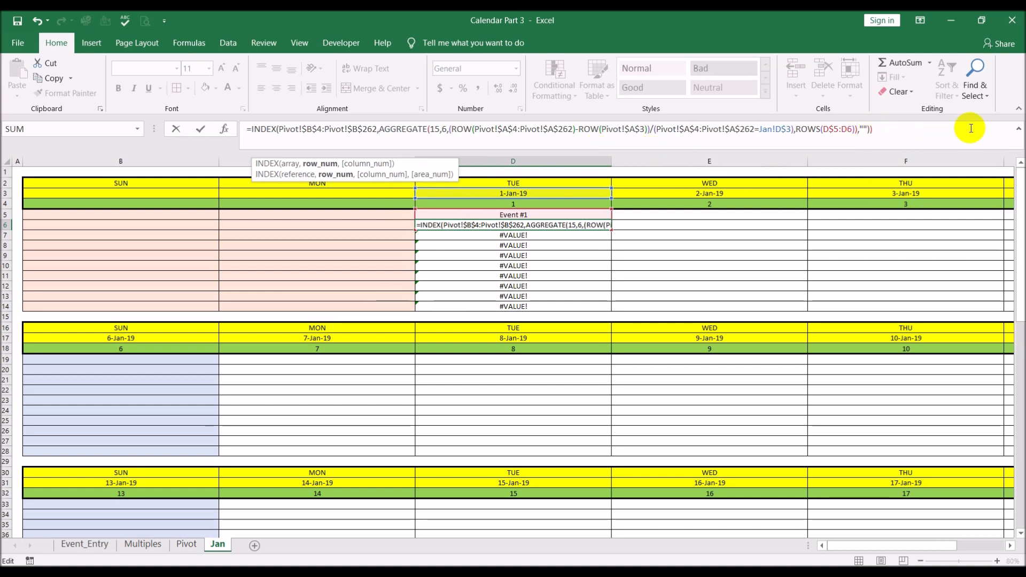
{"action": "key", "text": "Right"}
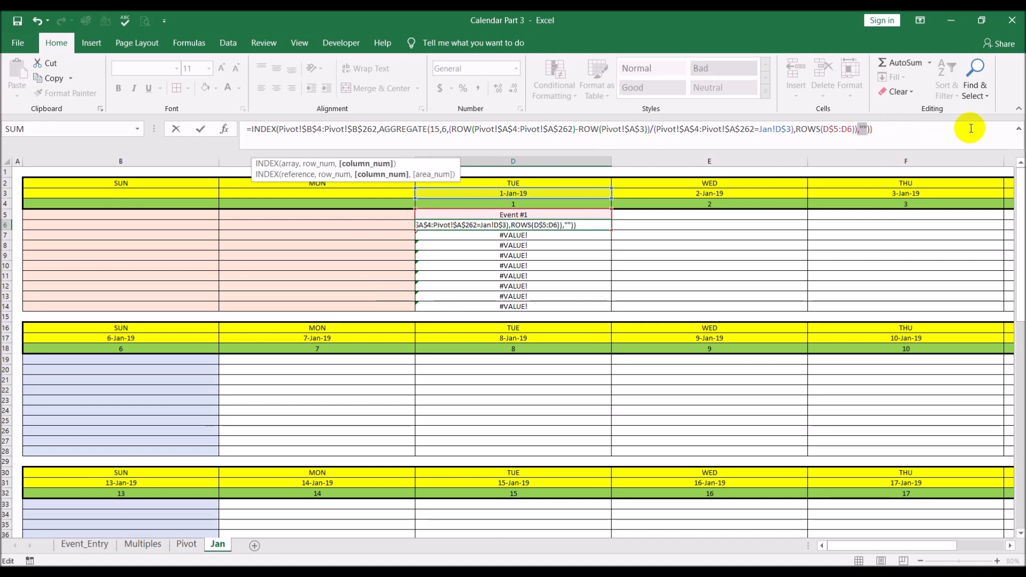
{"action": "key", "text": "BackSpace"}
{"action": "key", "text": "BackSpace"}
{"action": "key", "text": "Right"}
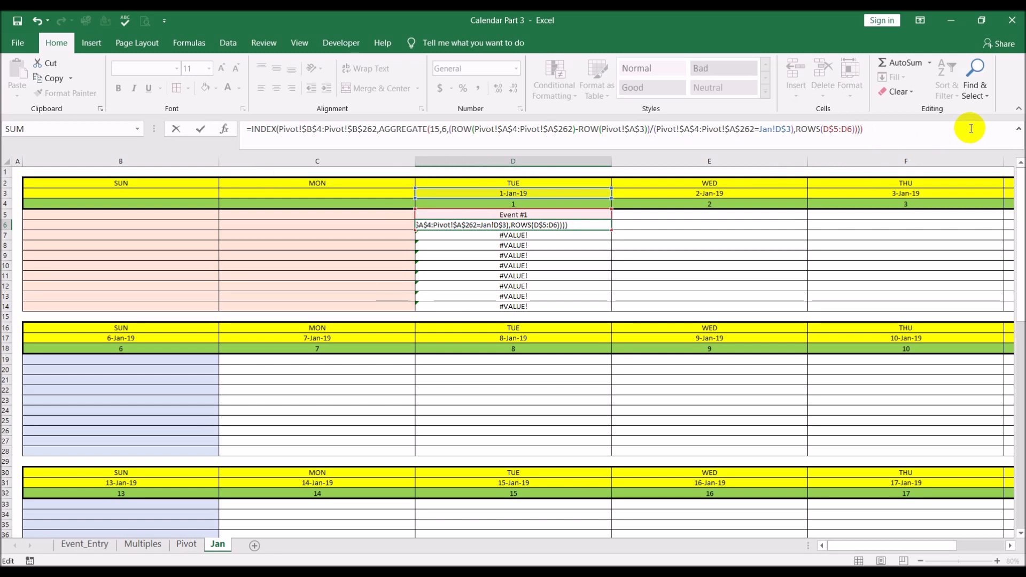
- Wrap the whole INDEX formula in D6 in IFERROR with an empty string "" as the error value
{"action": "left_click", "coordinate": [251, 129]}
{"action": "type", "text": "ifer"}
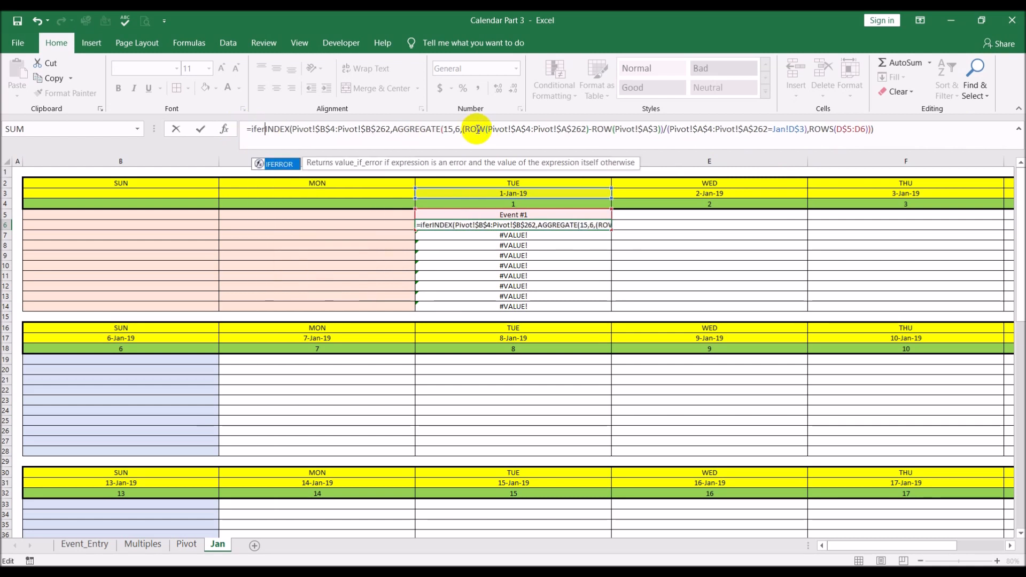
{"action": "double_click", "coordinate": [276, 162]}
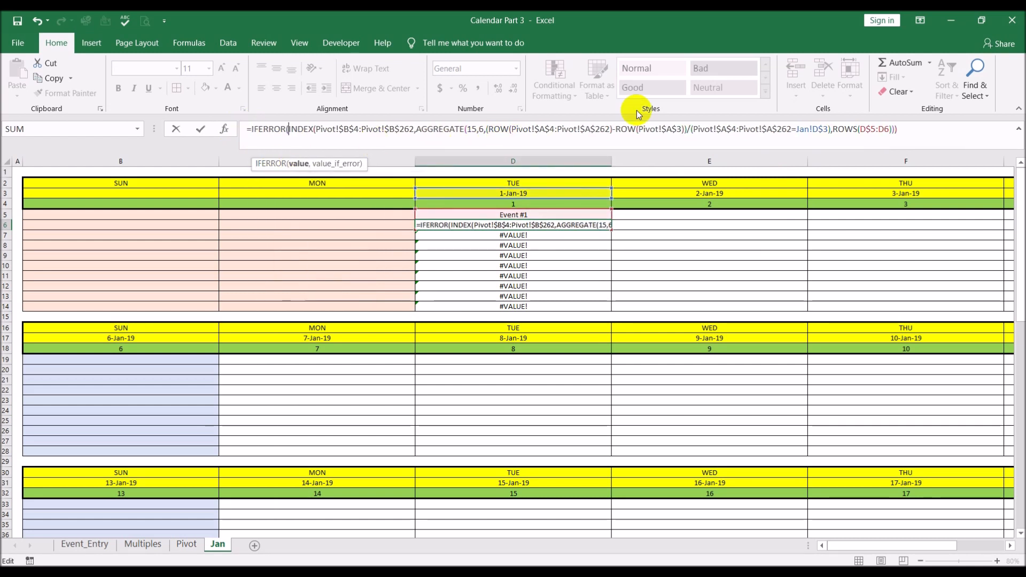
{"action": "left_click", "coordinate": [912, 130]}
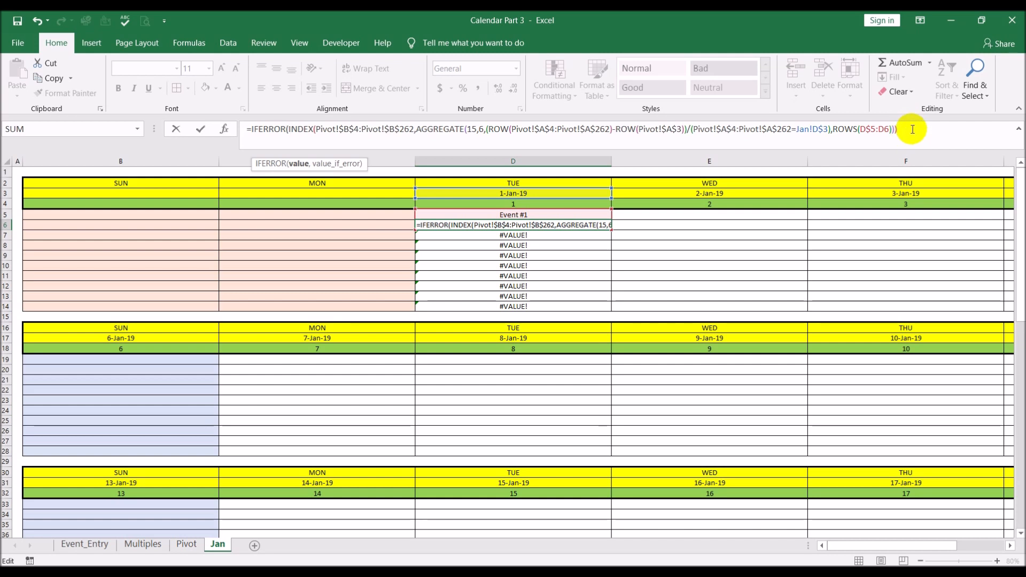
{"action": "type", "text": ",\"\")"}
{"action": "key", "text": "Return"}
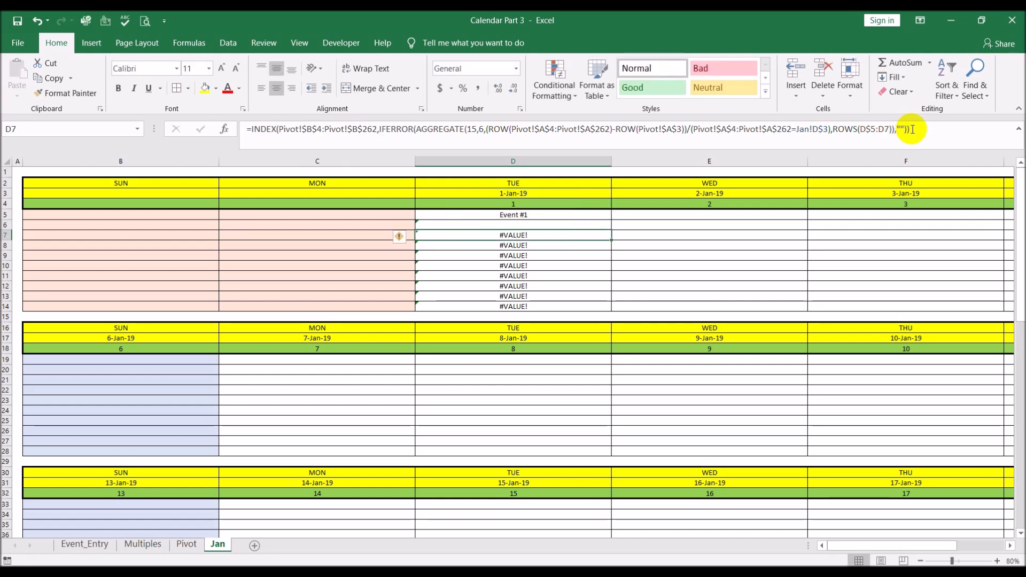
{"action": "key", "text": "Up"}
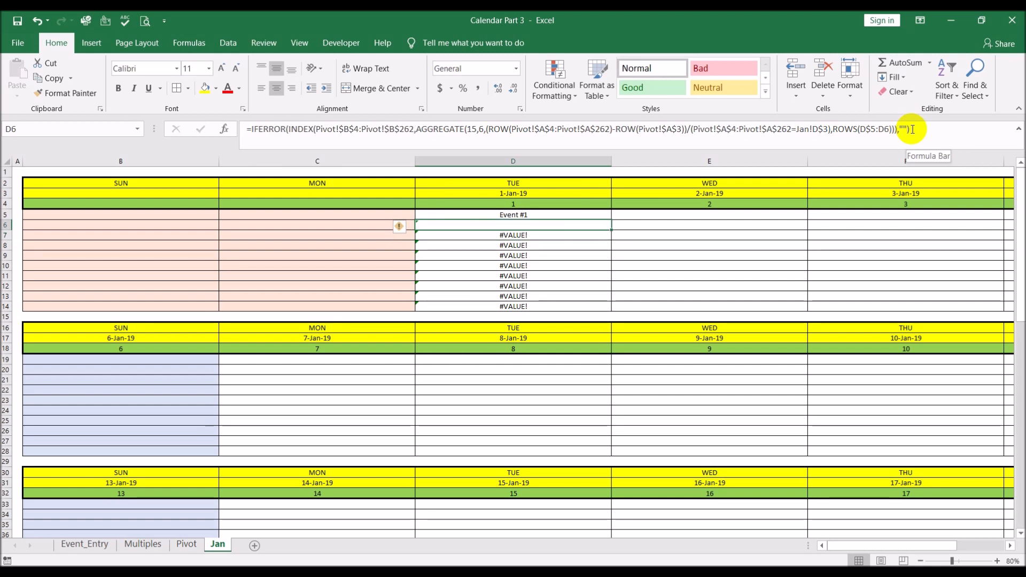
{"action": "key", "text": "ctrl+c"}
{"action": "key", "text": "Up"}
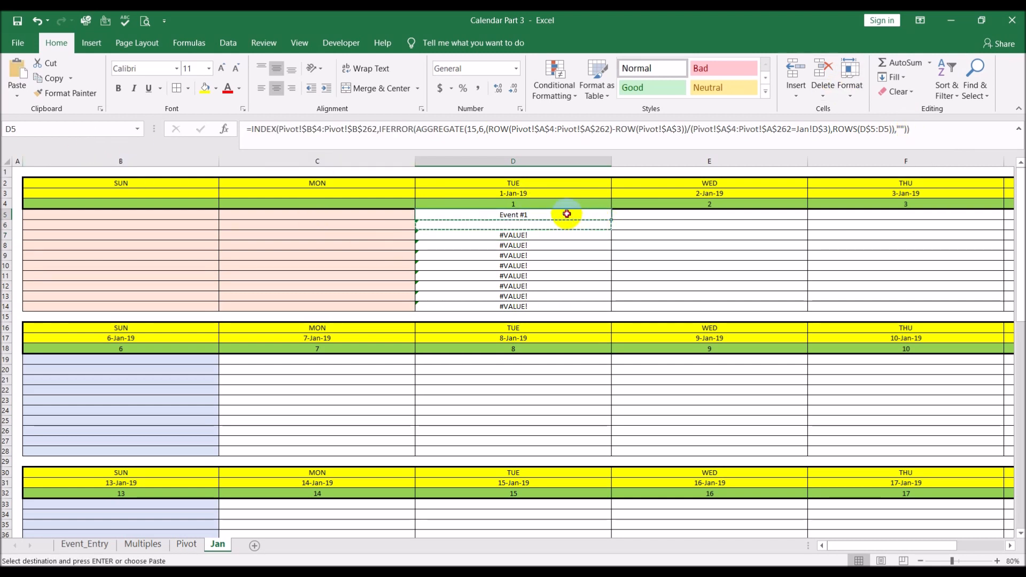
{"action": "key", "text": "Escape"}
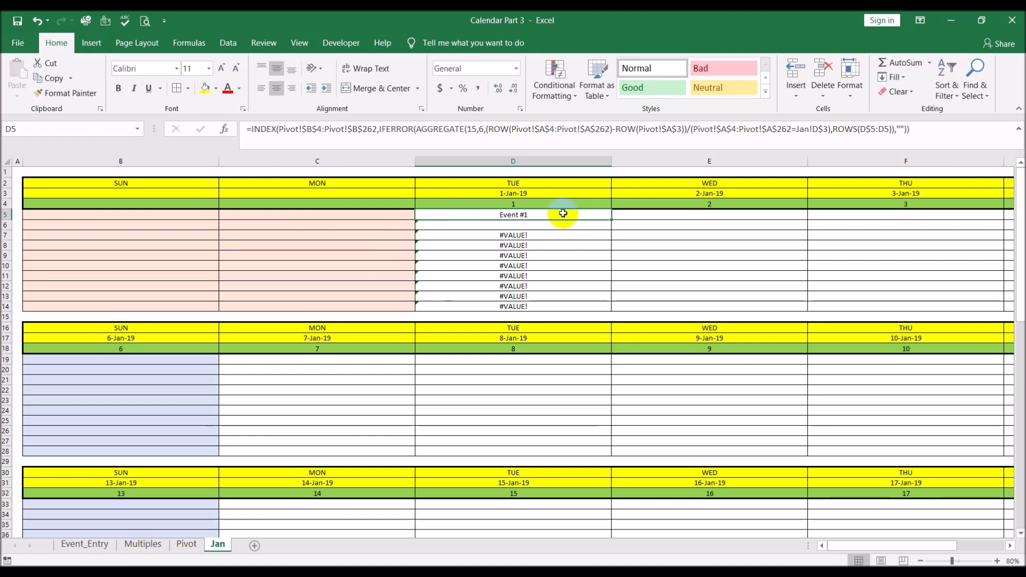
- Copy the corrected IFERROR formula from D6 and paste only the formula into D5:D14
{"action": "left_click", "coordinate": [558, 227]}
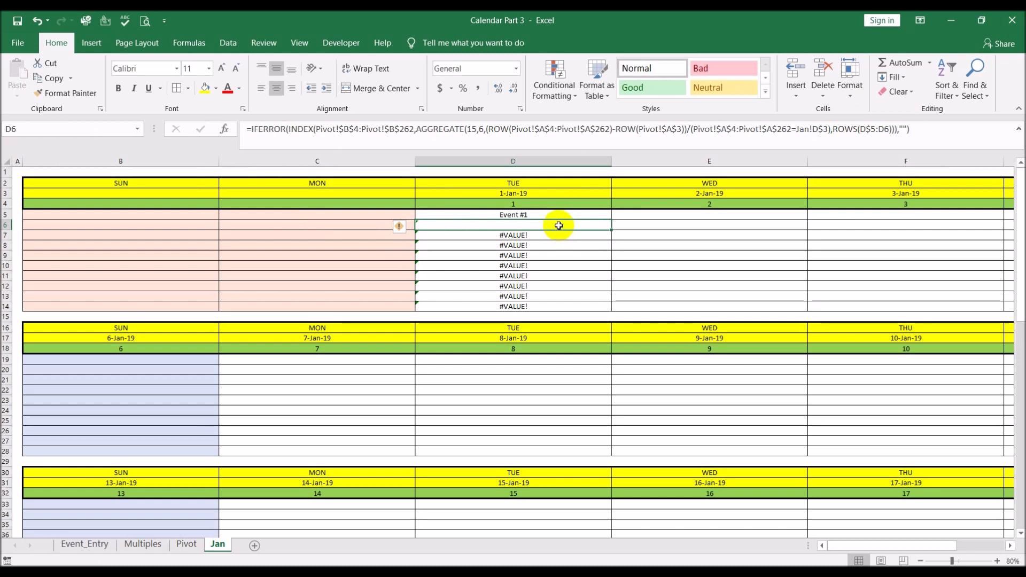
{"action": "key", "text": "ctrl+c"}
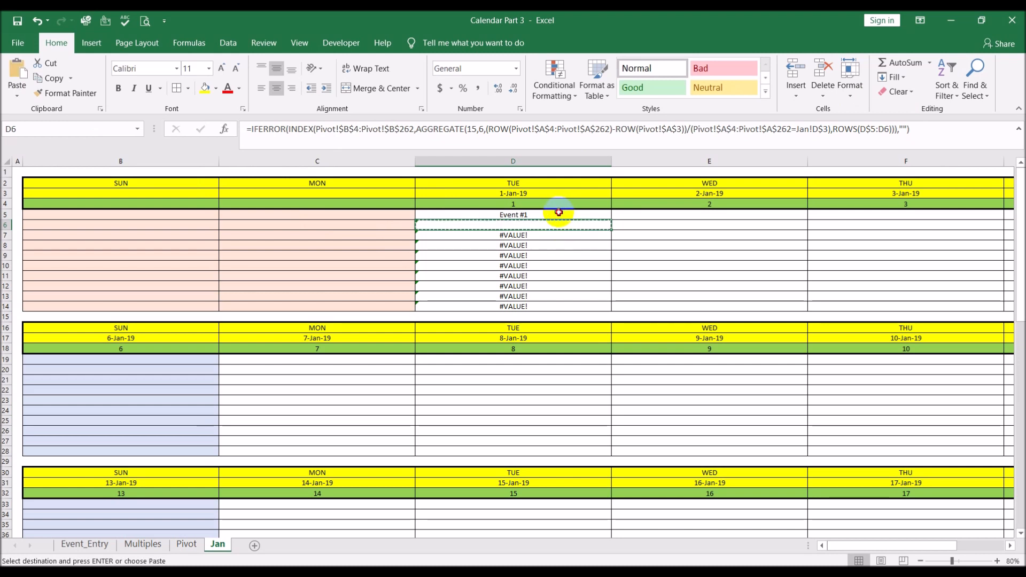
{"action": "left_click_drag", "start_coordinate": [559, 212], "coordinate": [564, 305]}
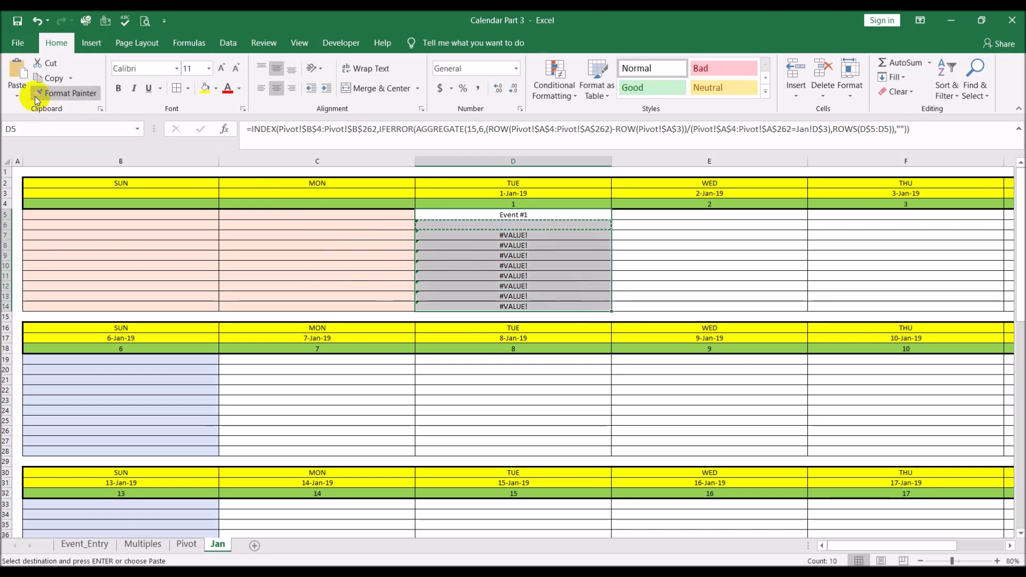
{"action": "left_click", "coordinate": [17, 97]}
{"action": "left_click", "coordinate": [35, 121]}
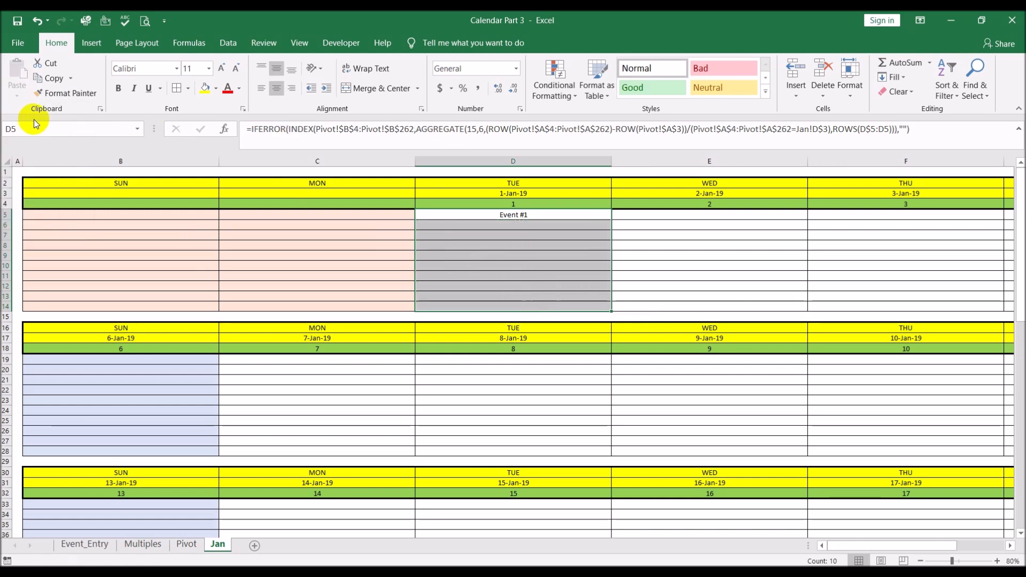
{"action": "left_click", "coordinate": [512, 265]}
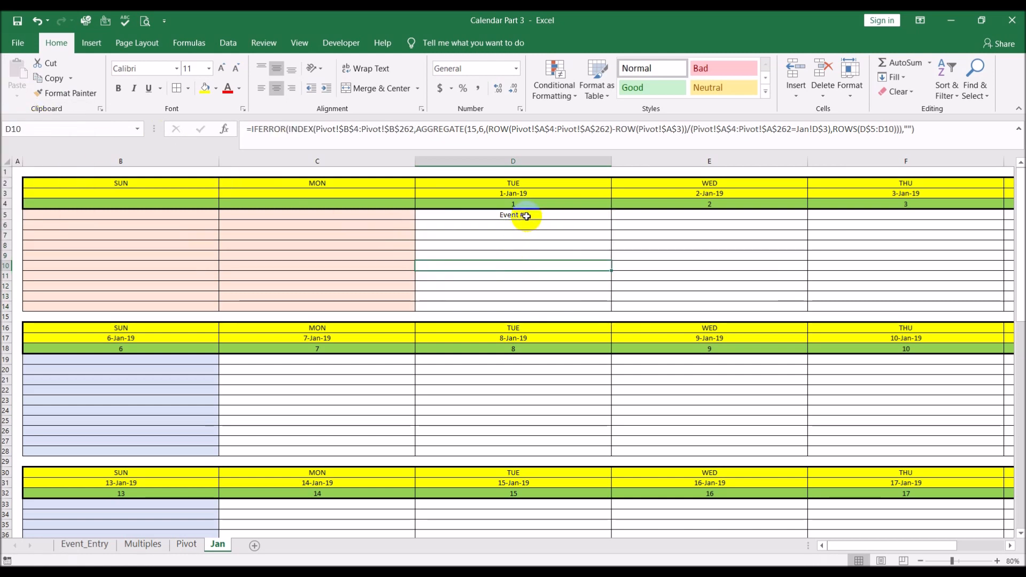
- Copy D5:D14 and paste only the formulas into the first week's Sunday block, starting at B5
{"action": "left_click_drag", "start_coordinate": [527, 216], "coordinate": [533, 303]}
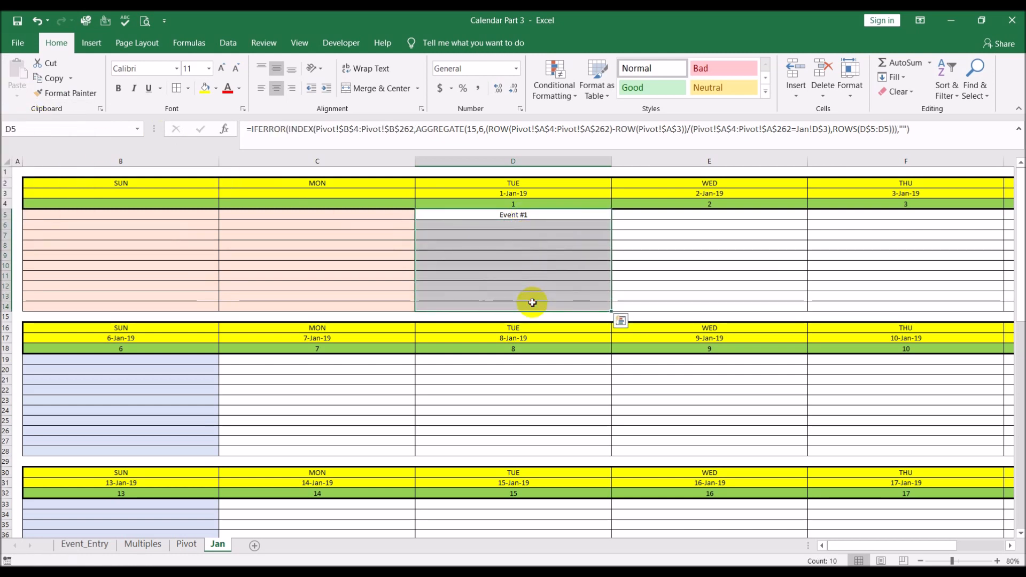
{"action": "key", "text": "ctrl+c"}
{"action": "left_click", "coordinate": [120, 216]}
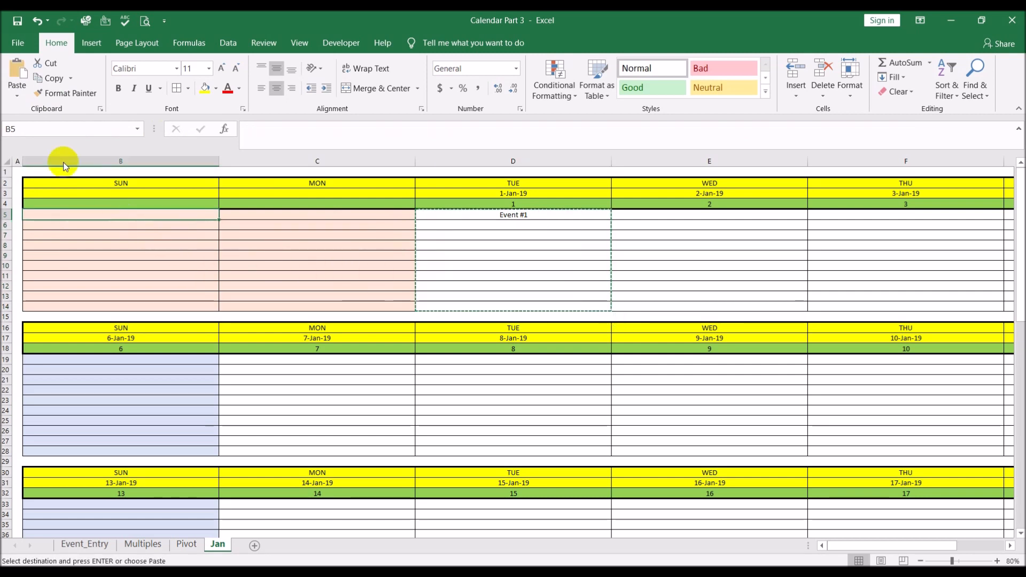
{"action": "left_click", "coordinate": [17, 94]}
{"action": "left_click", "coordinate": [30, 127]}
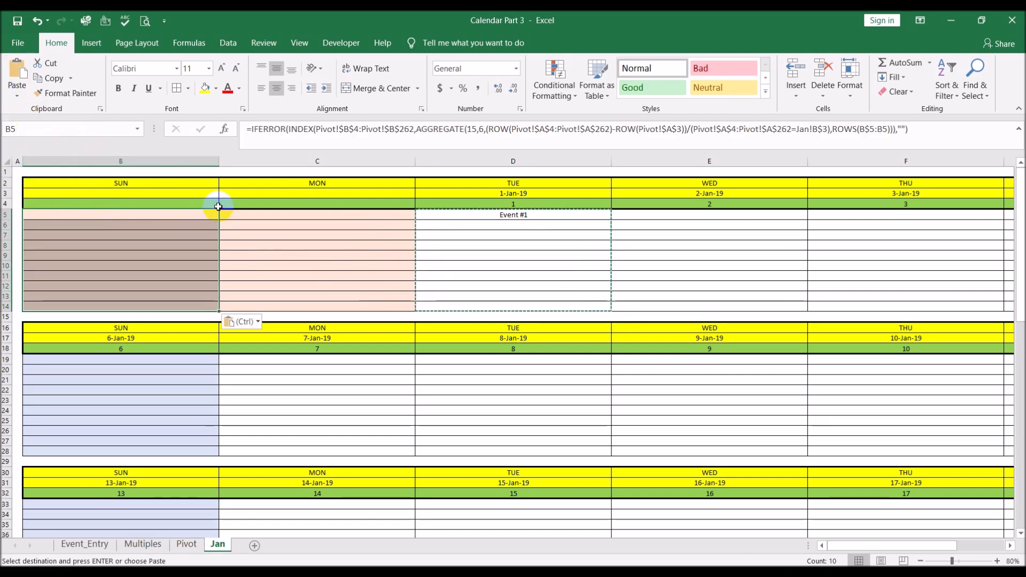
- Paste the copied formulas into the first week's Monday, Wednesday and Thursday blocks, starting at C5, E5 and F5
{"action": "left_click", "coordinate": [286, 213]}
{"action": "key", "text": "ctrl+v"}
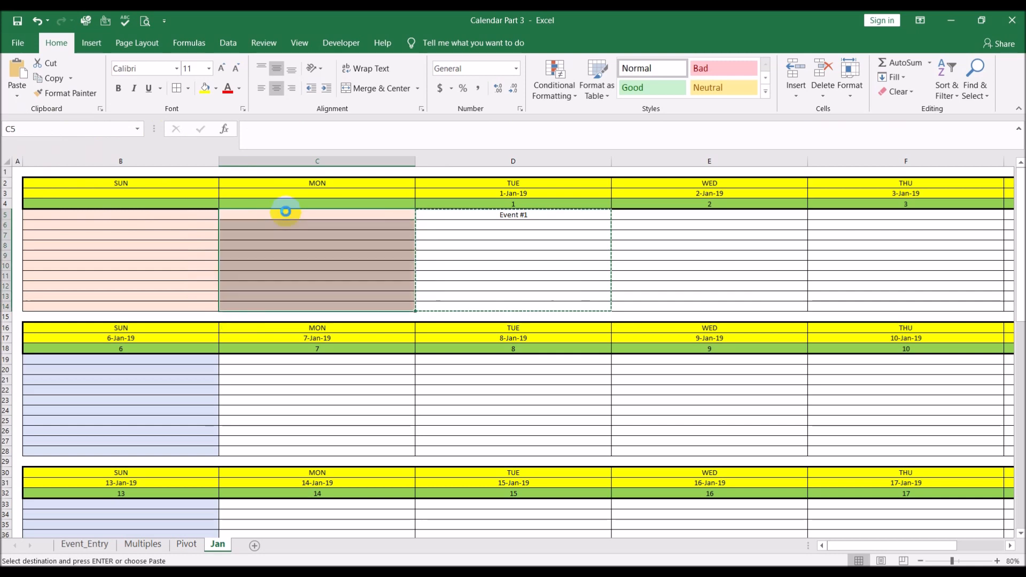
{"action": "left_click", "coordinate": [625, 214]}
{"action": "key", "text": "ctrl+v"}
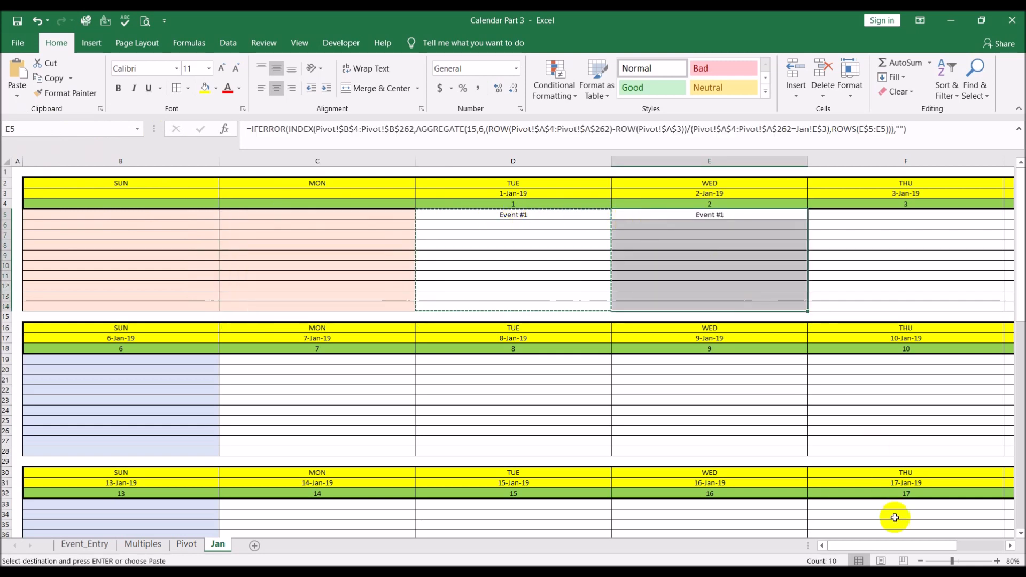
{"action": "left_click_drag", "start_coordinate": [878, 549], "coordinate": [903, 550]}
{"action": "left_click", "coordinate": [696, 214]}
{"action": "key", "text": "ctrl+v"}
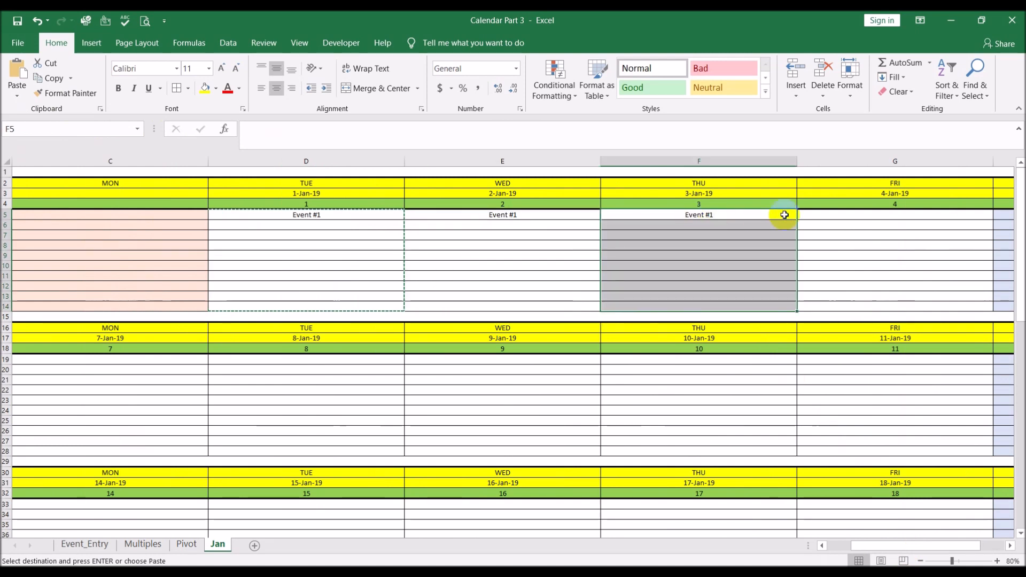
- Paste the copied formulas into the first week's Friday and Saturday blocks, starting at G5 and H5
{"action": "left_click", "coordinate": [830, 215]}
{"action": "key", "text": "ctrl+v"}
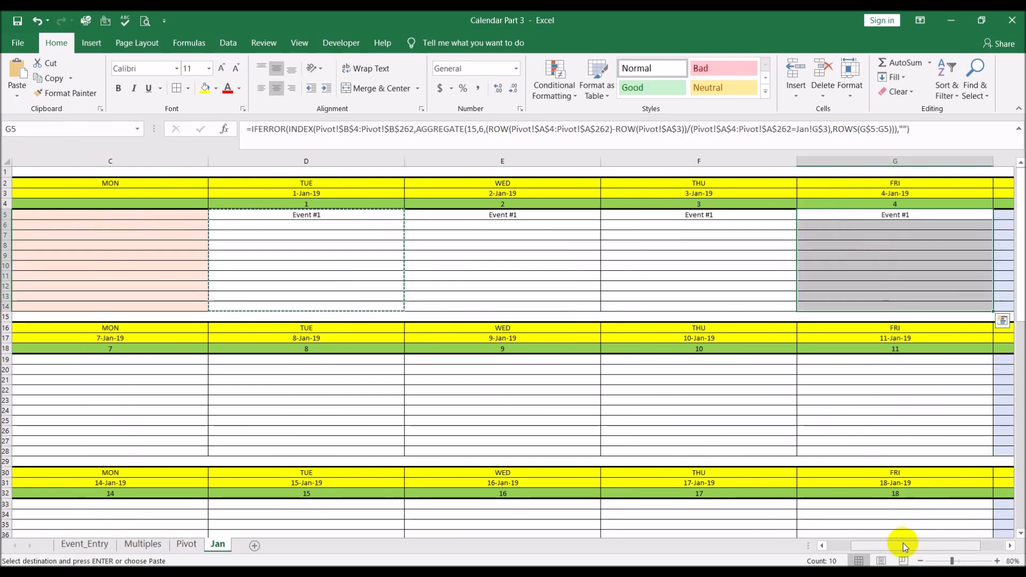
{"action": "left_click_drag", "start_coordinate": [904, 546], "coordinate": [927, 545]}
{"action": "left_click", "coordinate": [719, 214]}
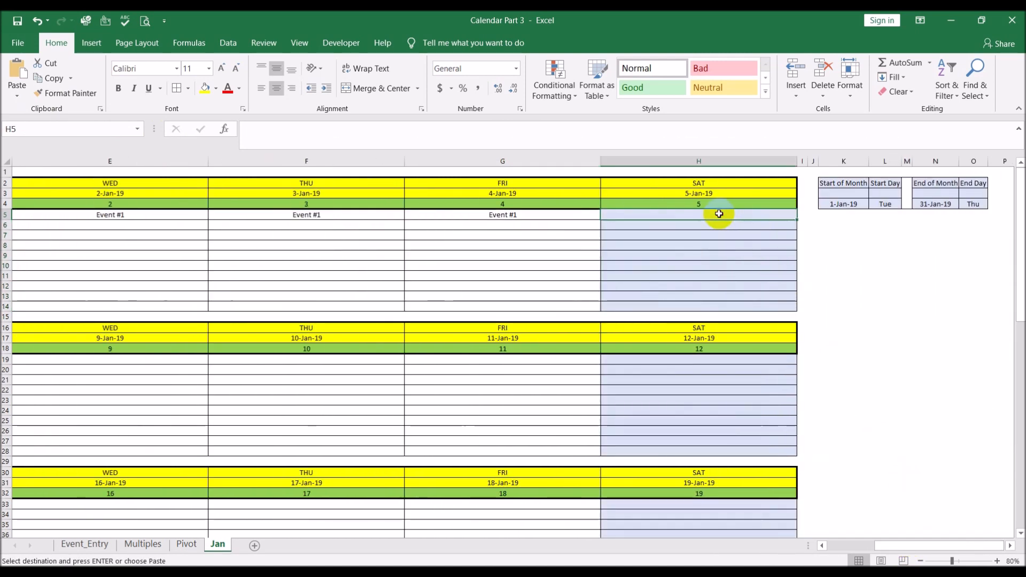
{"action": "key", "text": "ctrl+v"}
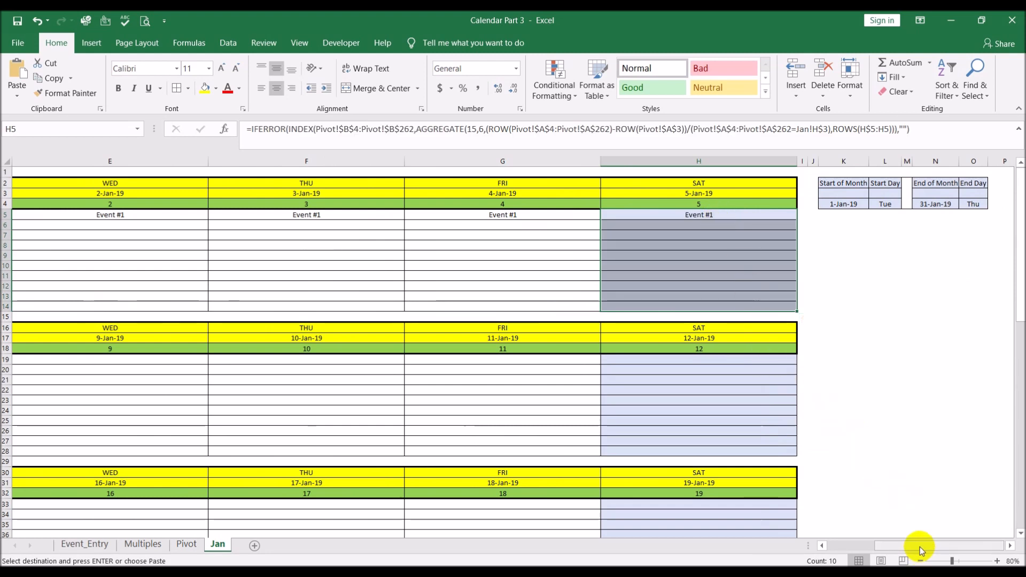
- Paste the formulas into the second week's Sunday block at B19, then point B19's date reference to B$17 and its ROWS range to B$19:B19
{"action": "left_click_drag", "start_coordinate": [921, 551], "coordinate": [587, 518]}
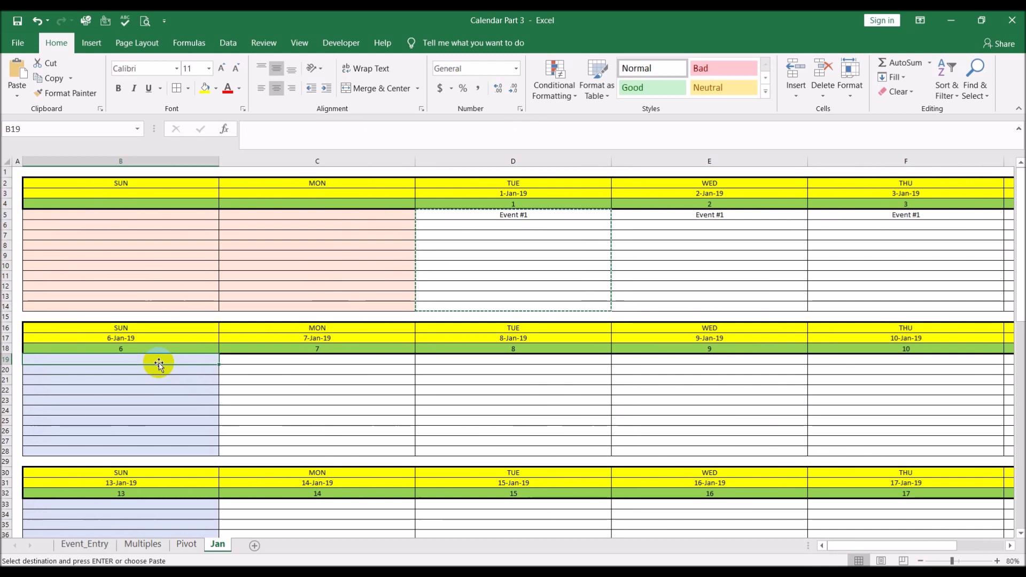
{"action": "key", "text": "ctrl+v"}
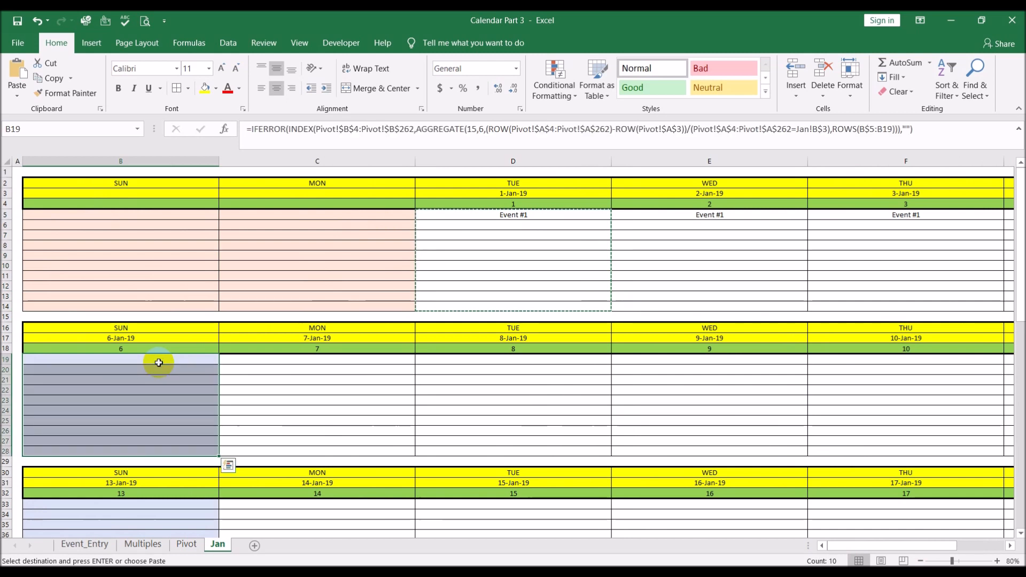
{"action": "left_click", "coordinate": [922, 128]}
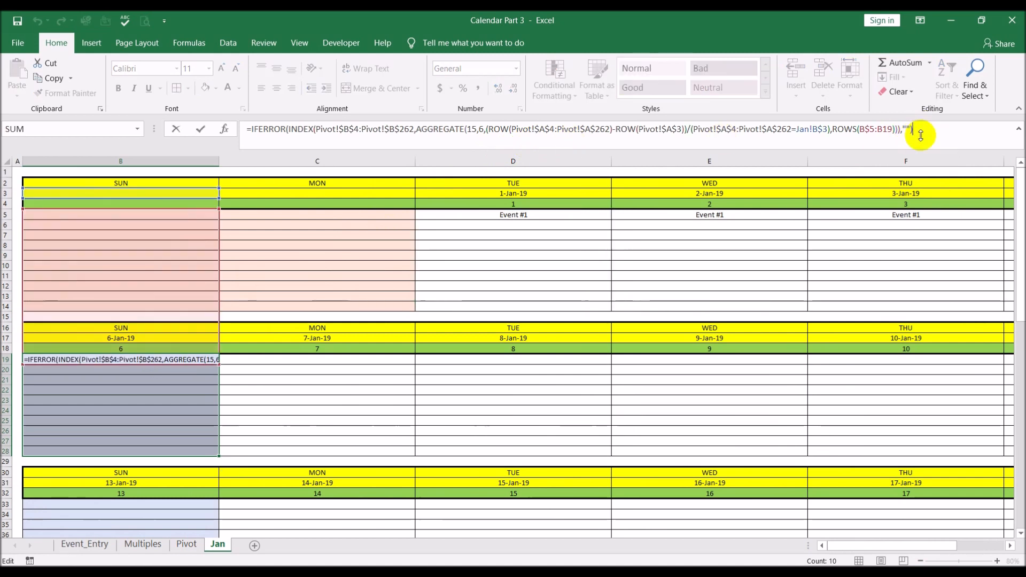
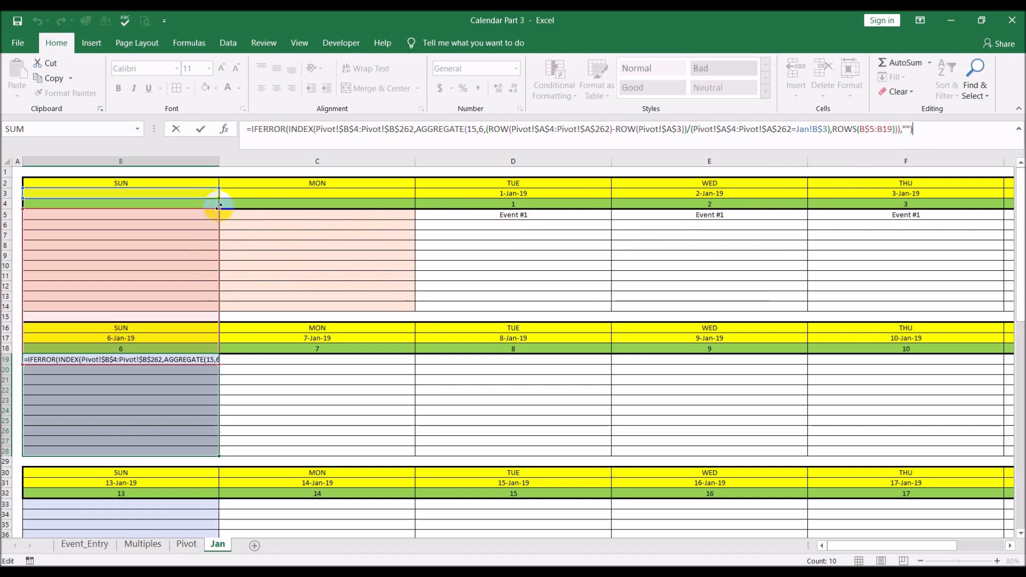
{"action": "left_click_drag", "start_coordinate": [218, 207], "coordinate": [214, 362]}
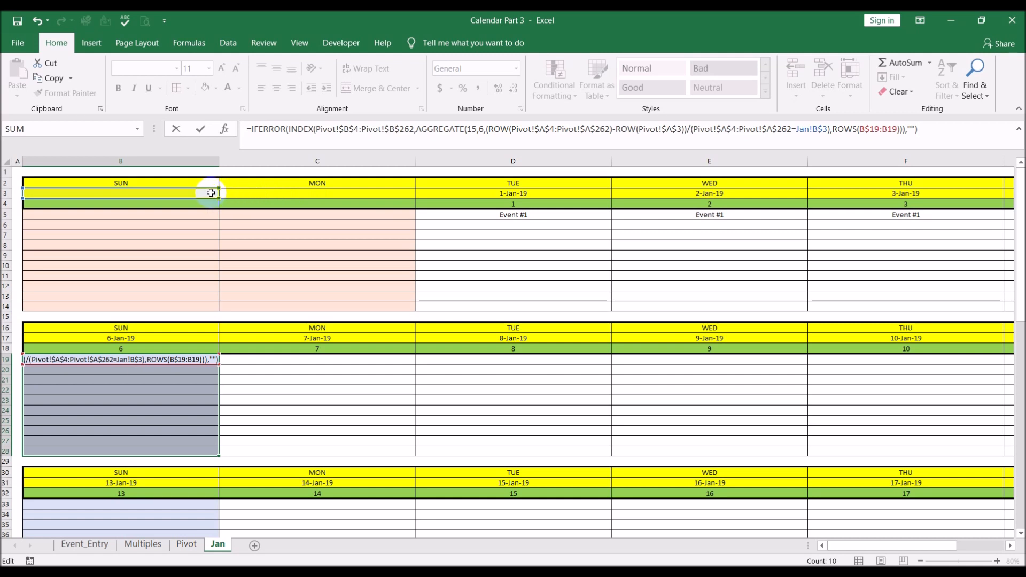
{"action": "left_click_drag", "start_coordinate": [213, 198], "coordinate": [206, 338]}
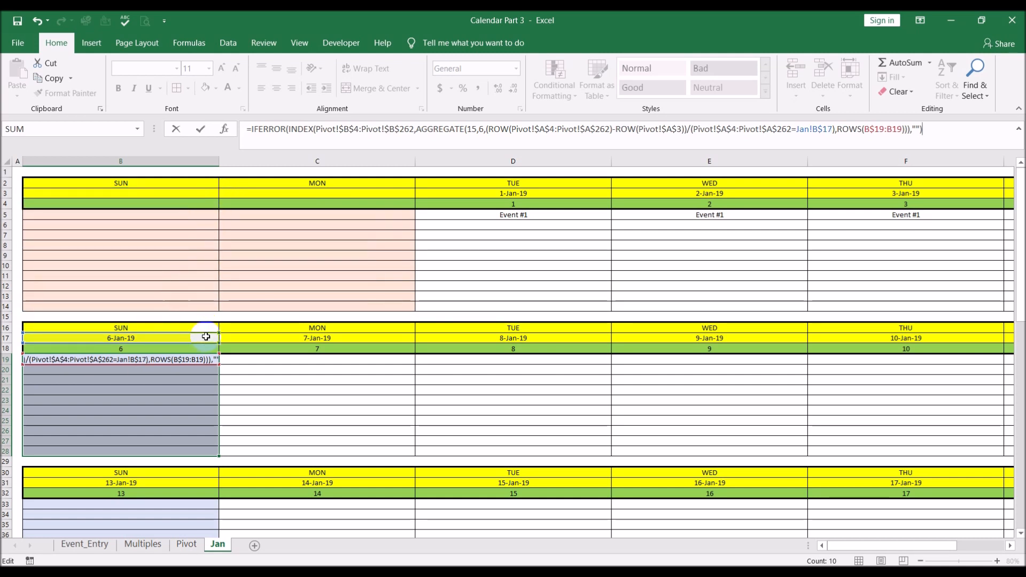
{"action": "key", "text": "Return"}
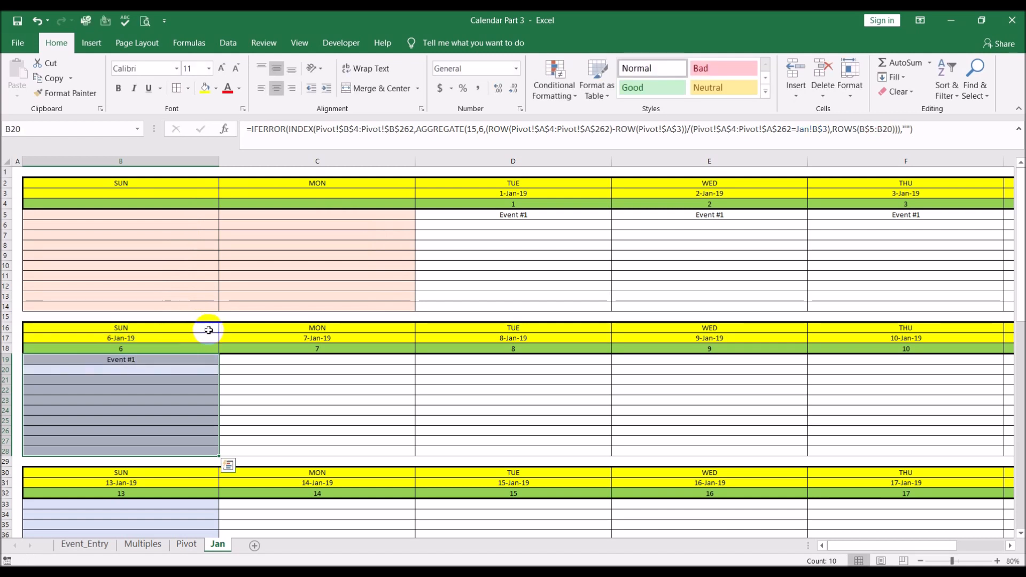
- Copy the corrected formula from B19 and paste only the formula into B19:B28
{"action": "left_click", "coordinate": [189, 360]}
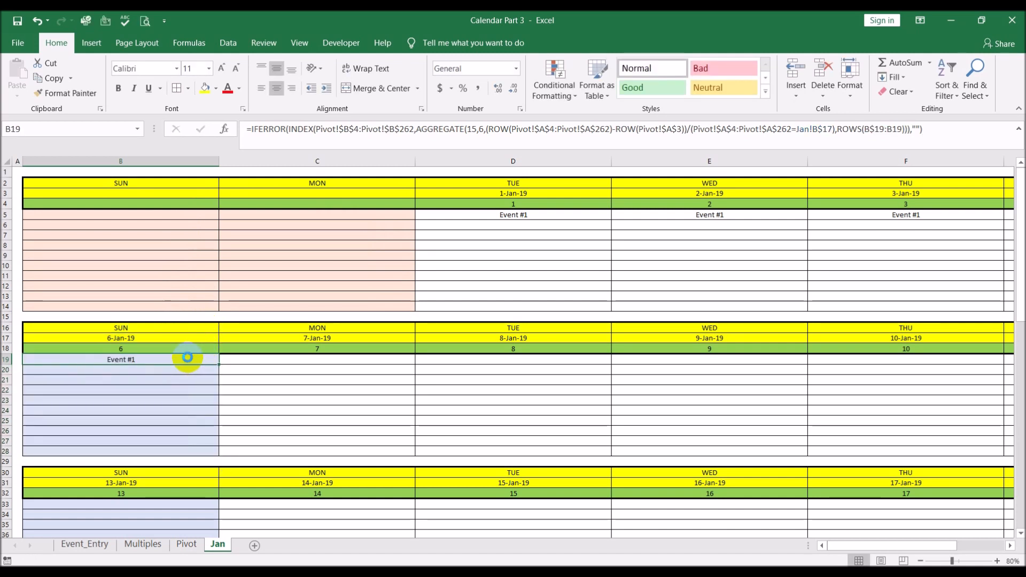
{"action": "key", "text": "ctrl+c"}
{"action": "left_click_drag", "start_coordinate": [187, 359], "coordinate": [187, 448]}
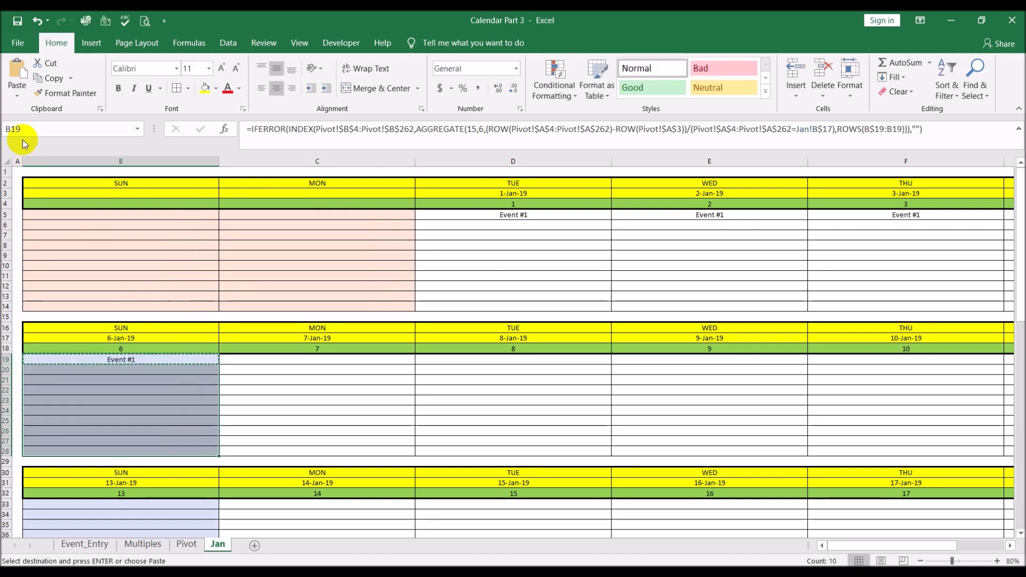
{"action": "left_click", "coordinate": [13, 101]}
{"action": "left_click", "coordinate": [33, 124]}
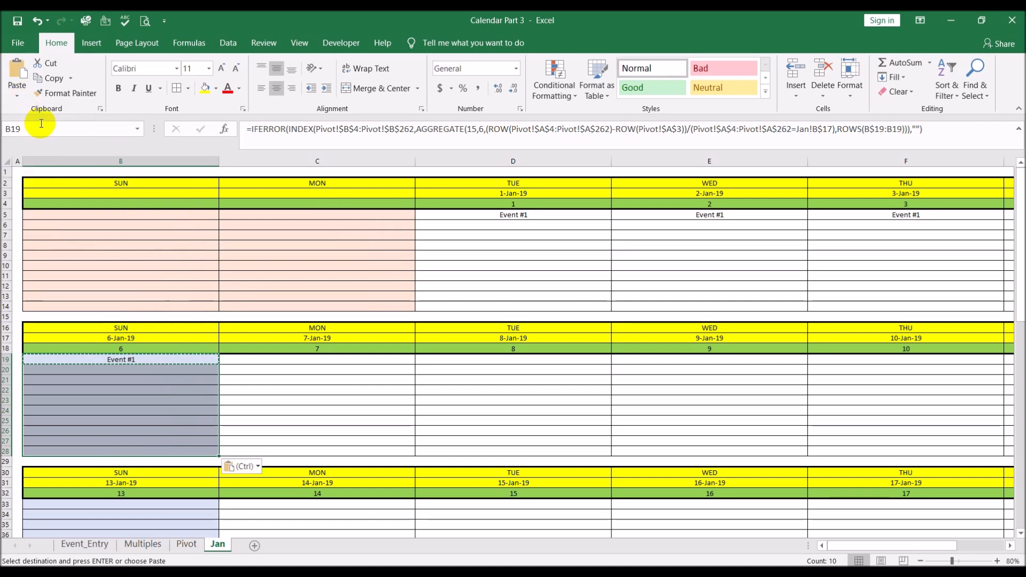
- Copy B19:B28 and paste only the formulas into the second week's Monday block, starting at C19
{"action": "left_click_drag", "start_coordinate": [166, 358], "coordinate": [172, 454]}
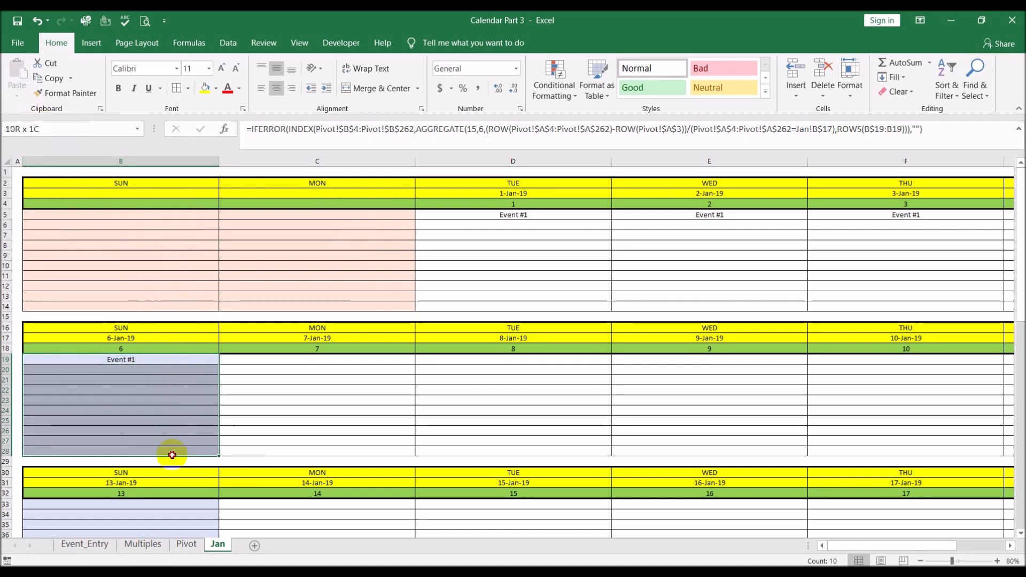
{"action": "key", "text": "ctrl+c"}
{"action": "left_click", "coordinate": [280, 362]}
{"action": "left_click", "coordinate": [17, 96]}
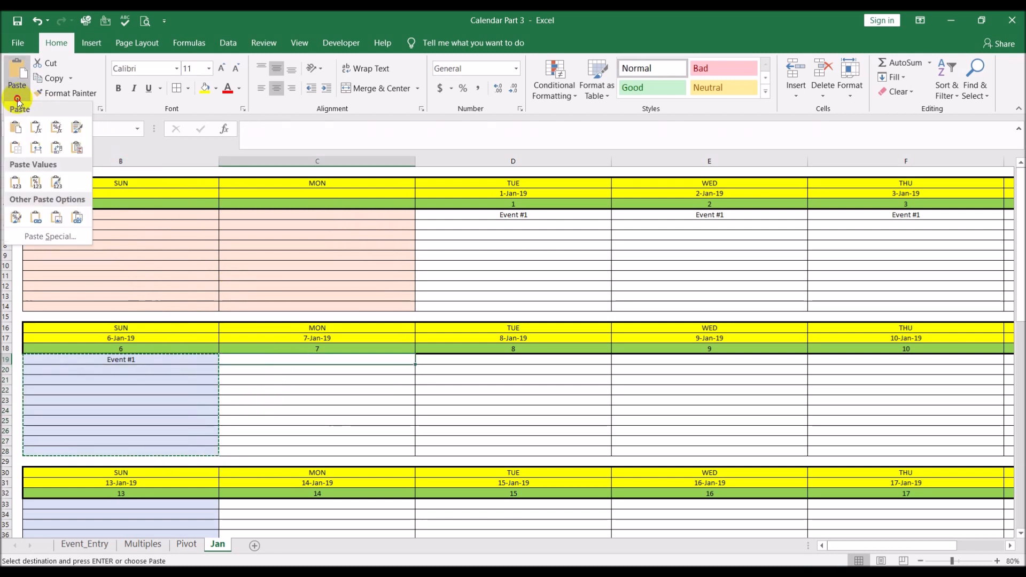
{"action": "left_click", "coordinate": [34, 126]}
{"action": "left_click", "coordinate": [472, 367]}
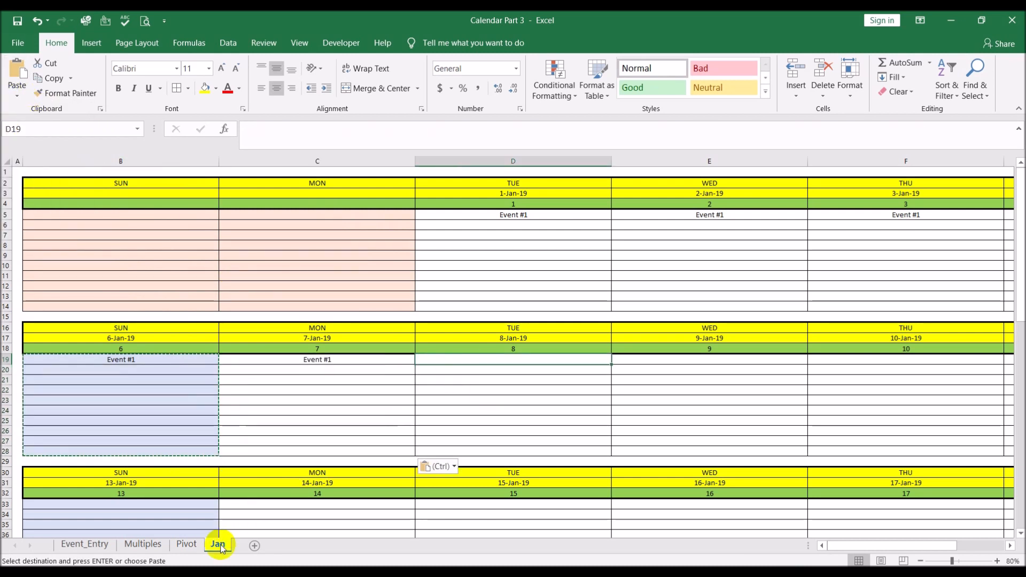
- Check which events the Pivot sheet lists for the early January dates, then return to the Jan sheet
{"action": "left_click", "coordinate": [188, 544]}
{"action": "scroll", "coordinate": [418, 332], "scroll_direction": "up", "scroll_amount": 20}
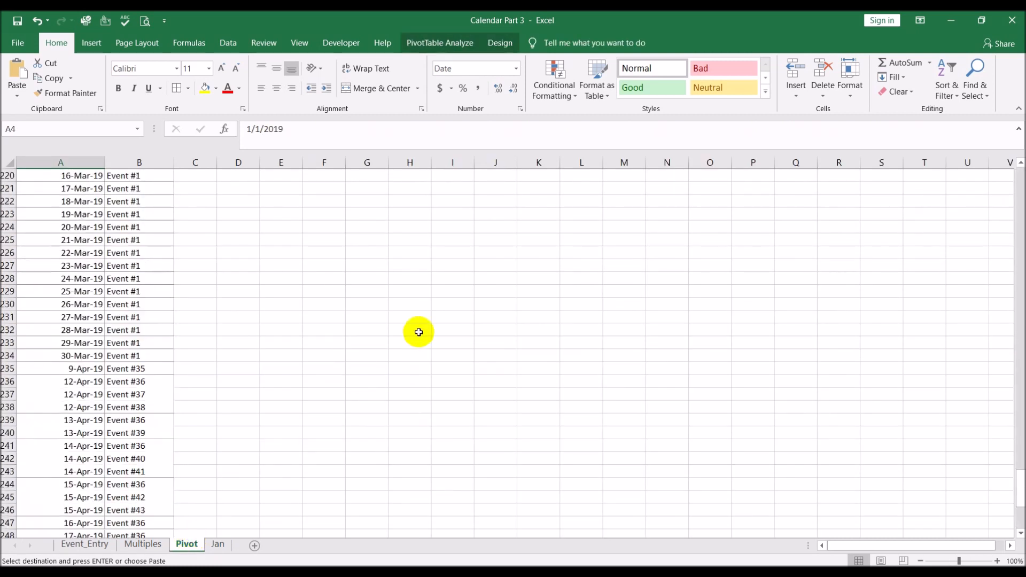
{"action": "scroll", "coordinate": [418, 332], "scroll_direction": "up", "scroll_amount": 11}
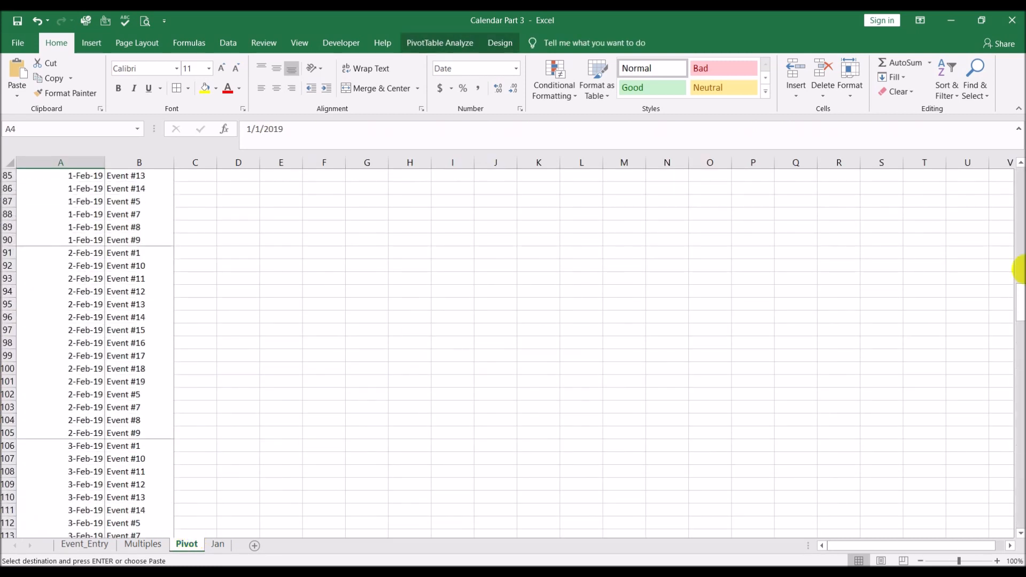
{"action": "left_click_drag", "start_coordinate": [1020, 297], "coordinate": [1009, 166]}
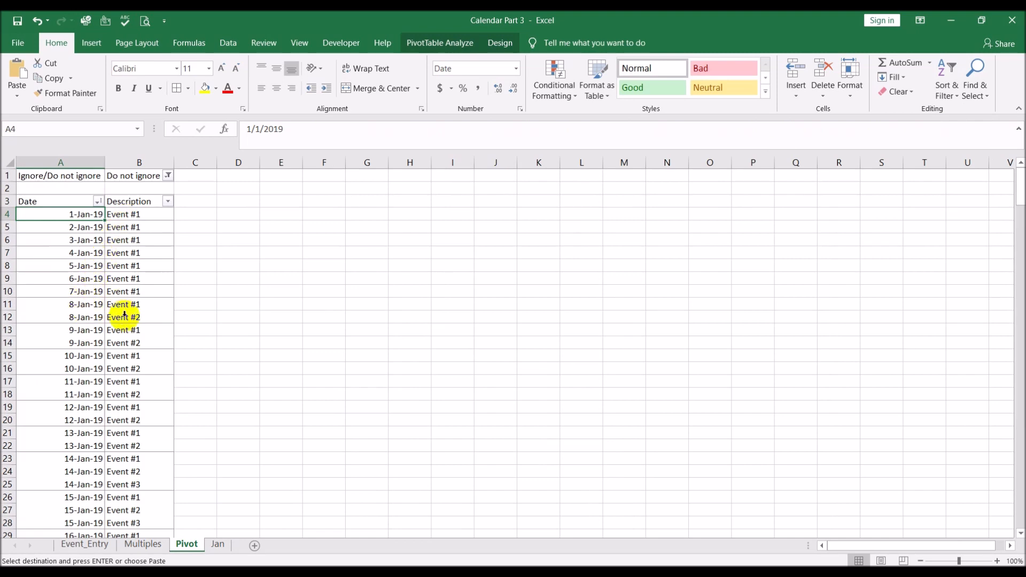
{"action": "left_click", "coordinate": [217, 544]}
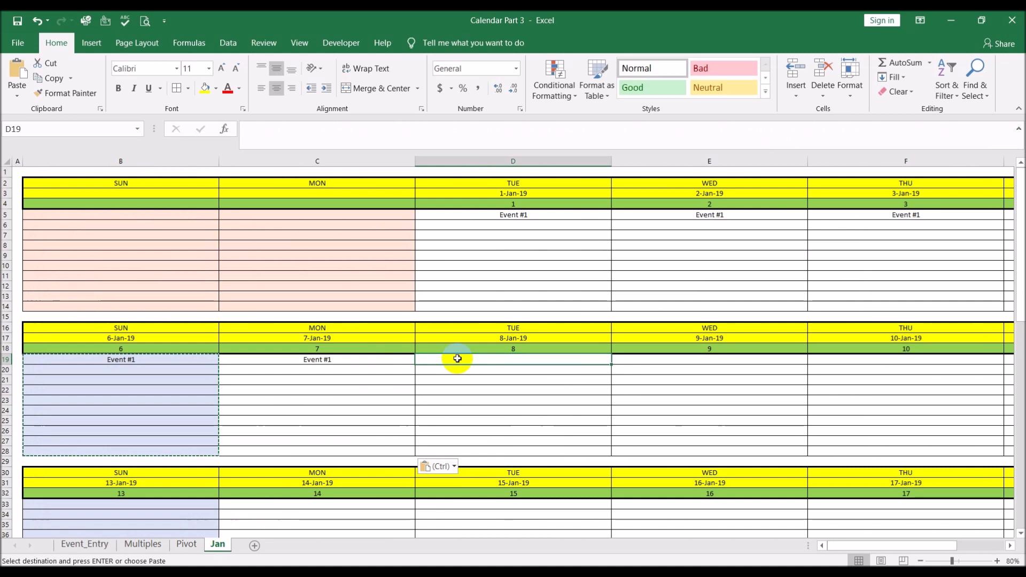
- Copy C19:C28 and paste only the formulas into the second week's Tuesday block, starting at D19
{"action": "left_click_drag", "start_coordinate": [367, 361], "coordinate": [372, 456]}
{"action": "key", "text": "ctrl+c"}
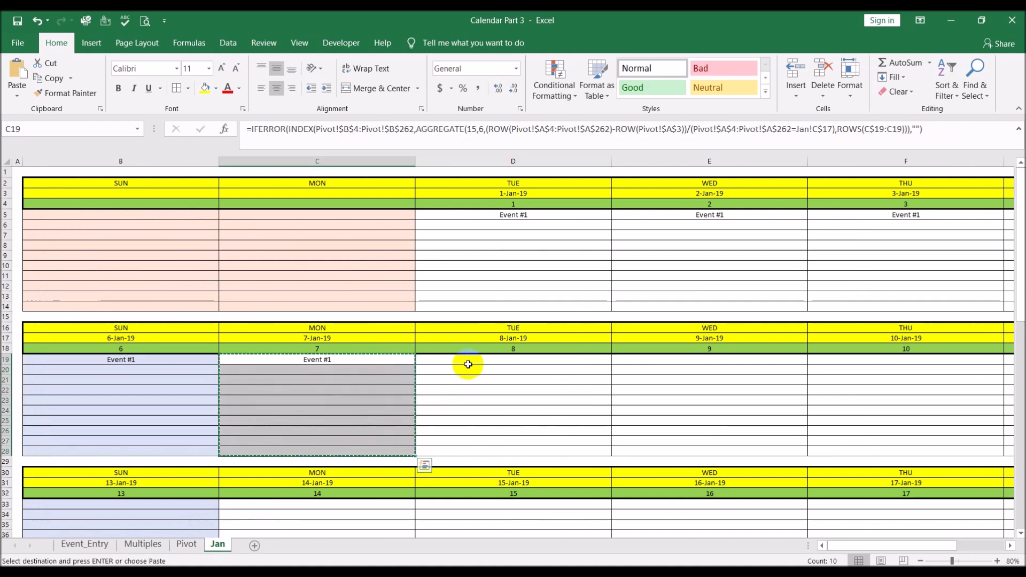
{"action": "left_click", "coordinate": [467, 361]}
{"action": "left_click", "coordinate": [17, 94]}
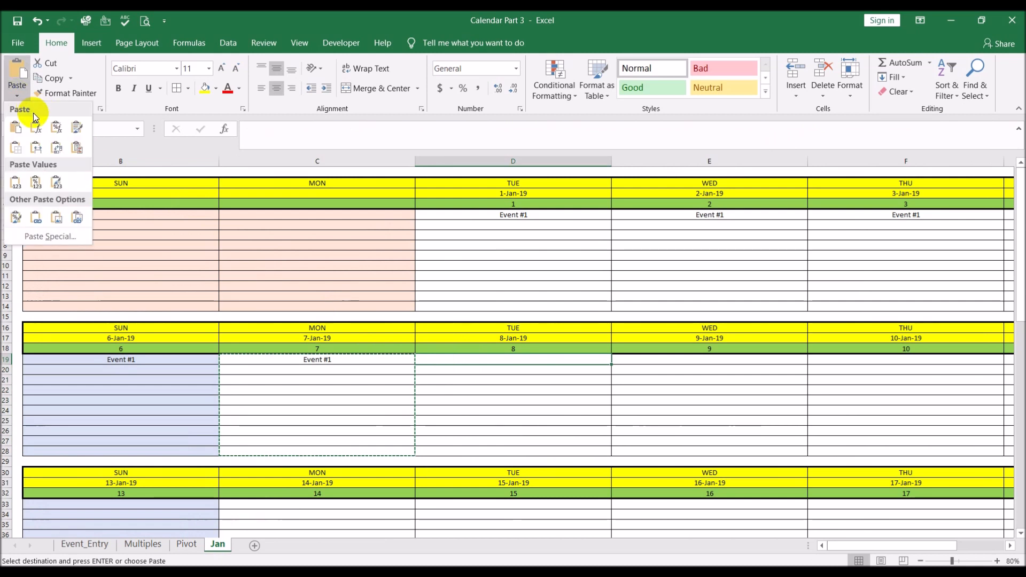
{"action": "left_click", "coordinate": [36, 126]}
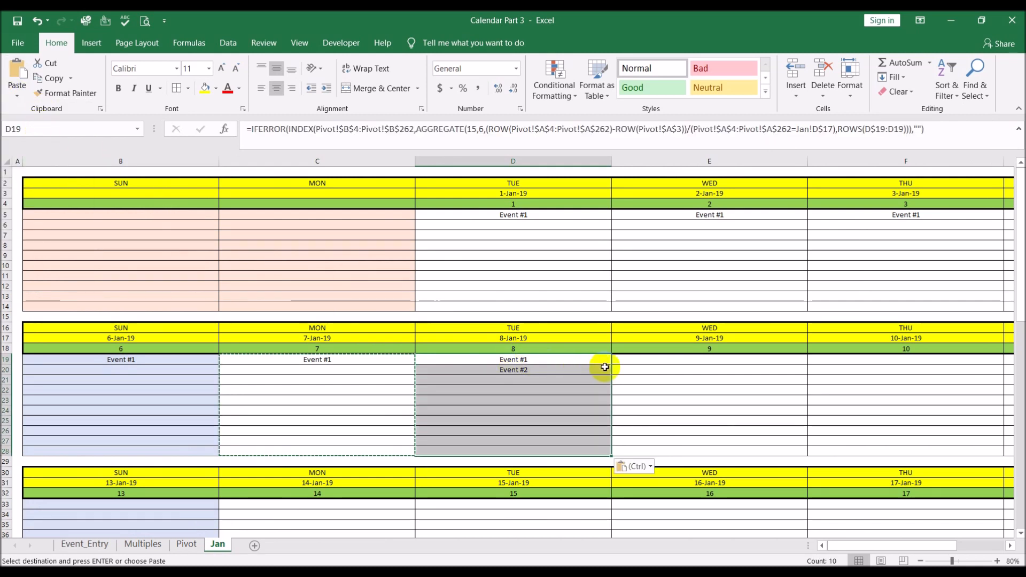
- Paste the copied formulas into the second week's Wednesday through Saturday blocks, starting at E19, F19, G19 and H19
{"action": "left_click", "coordinate": [641, 359]}
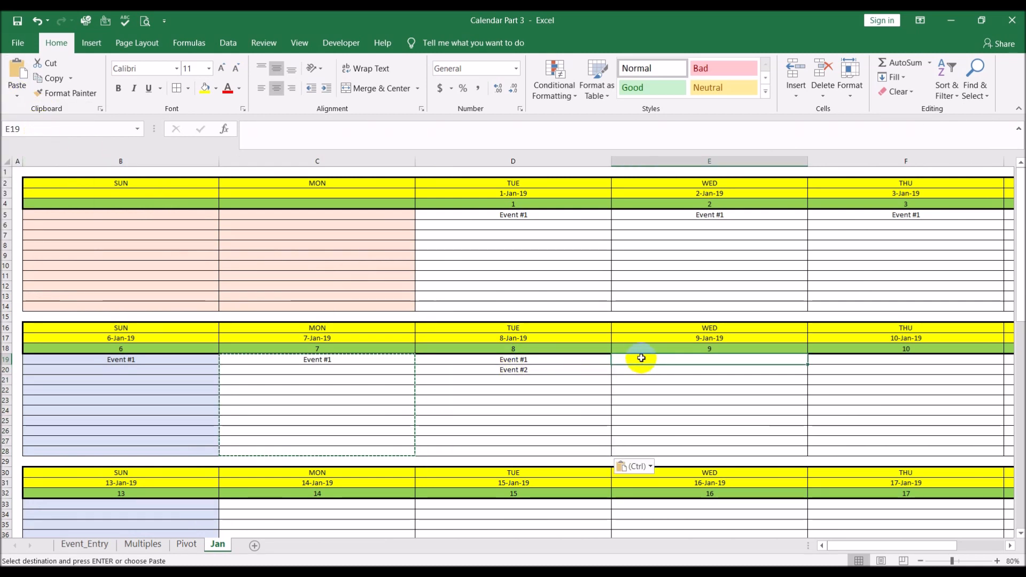
{"action": "key", "text": "ctrl+v"}
{"action": "left_click", "coordinate": [854, 359]}
{"action": "key", "text": "ctrl+v"}
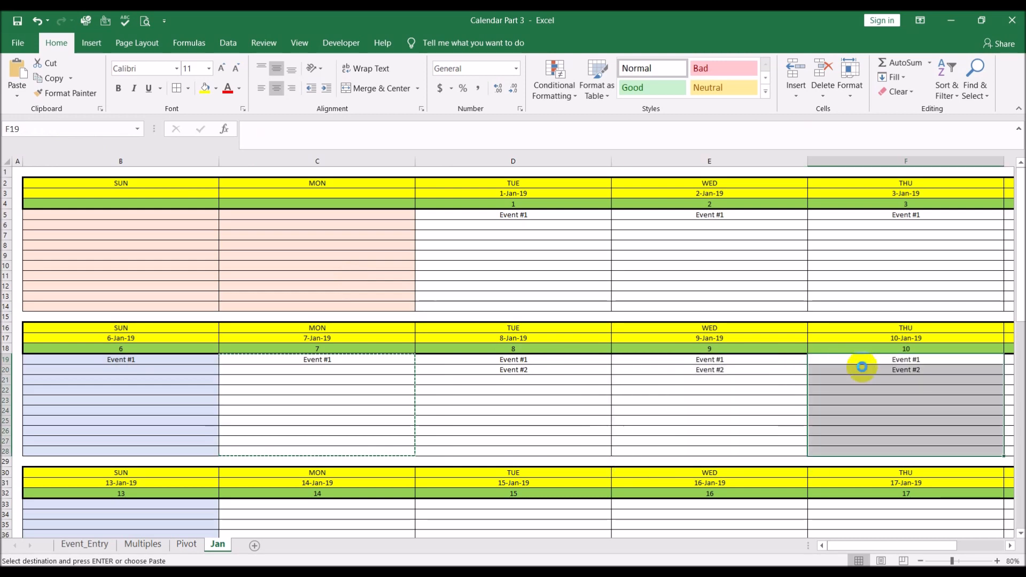
{"action": "left_click_drag", "start_coordinate": [906, 545], "coordinate": [968, 545]}
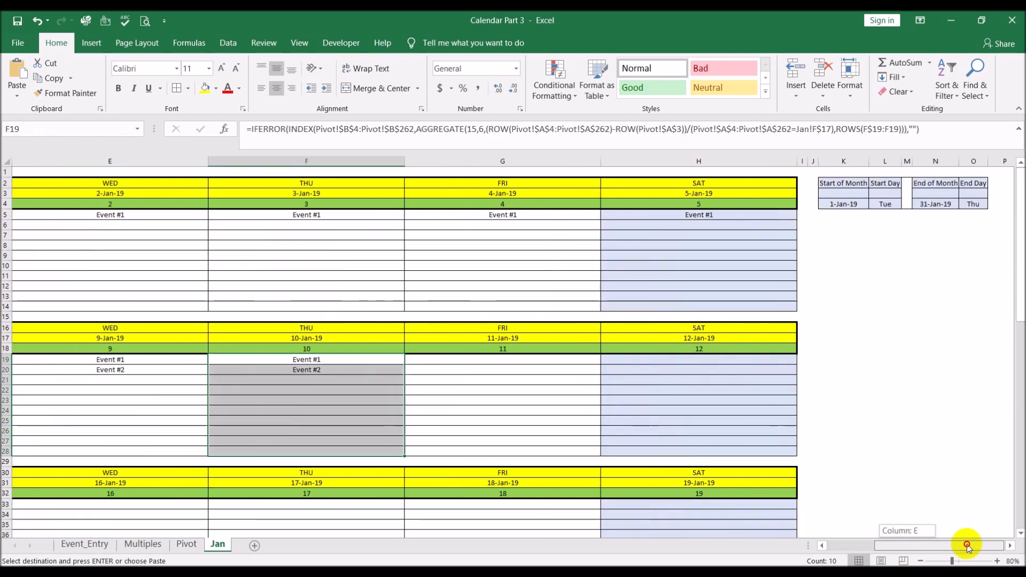
{"action": "left_click", "coordinate": [519, 356]}
{"action": "key", "text": "ctrl+v"}
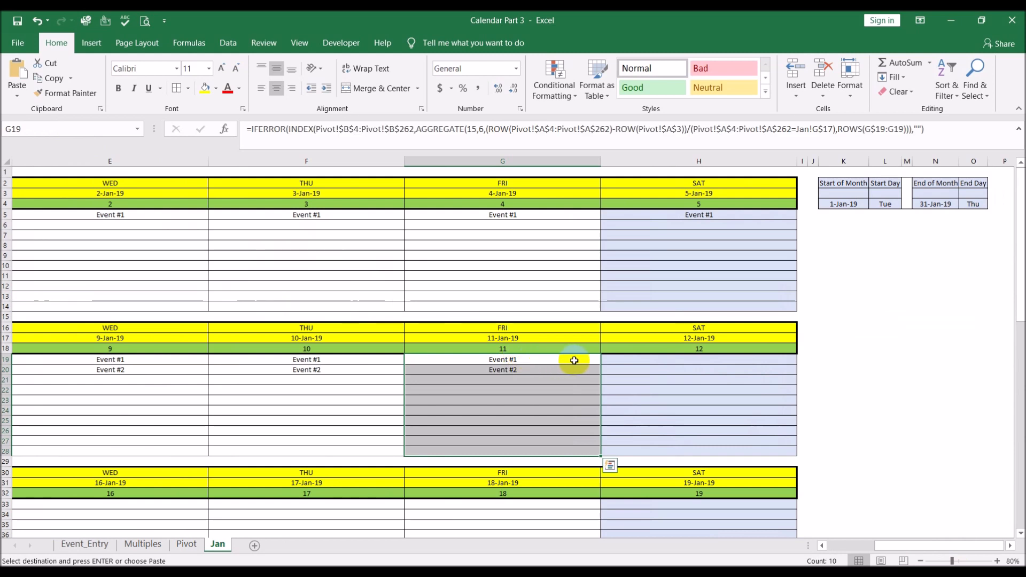
{"action": "left_click", "coordinate": [659, 358]}
{"action": "key", "text": "ctrl+v"}
- Paste the formulas into the third week's Sunday block at B33, then point B33's date reference to B$31 and its ROWS range to B$33:B33
{"action": "left_click_drag", "start_coordinate": [895, 546], "coordinate": [648, 545]}
{"action": "scroll", "coordinate": [284, 383], "scroll_direction": "down", "scroll_amount": 4}
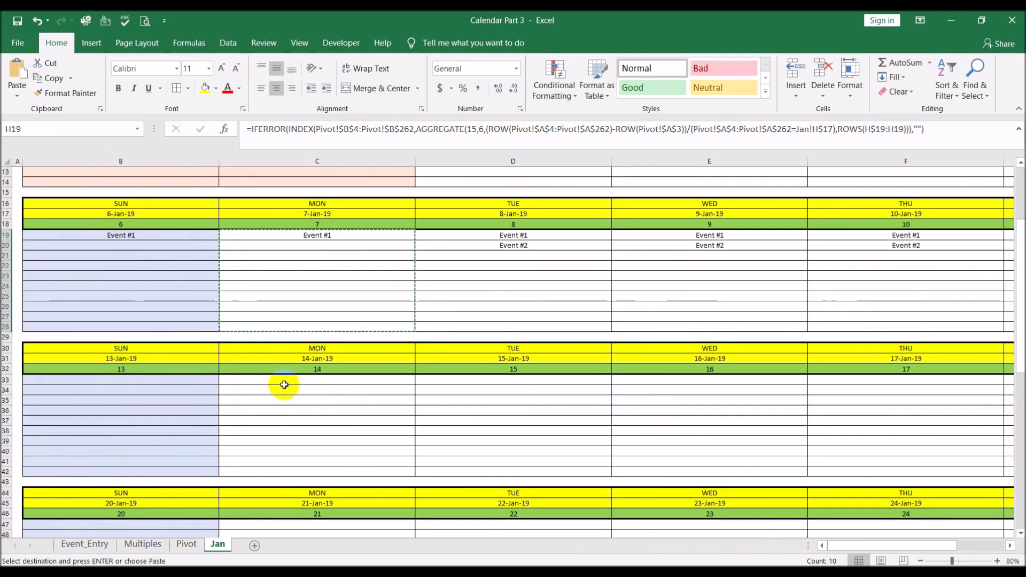
{"action": "left_click", "coordinate": [188, 379]}
{"action": "key", "text": "ctrl+v"}
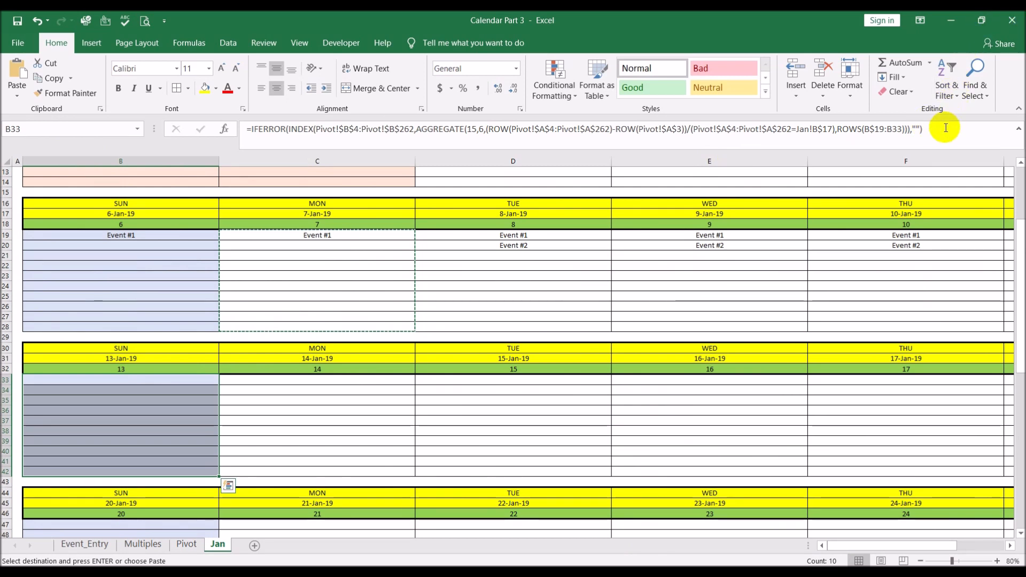
{"action": "left_click", "coordinate": [978, 126]}
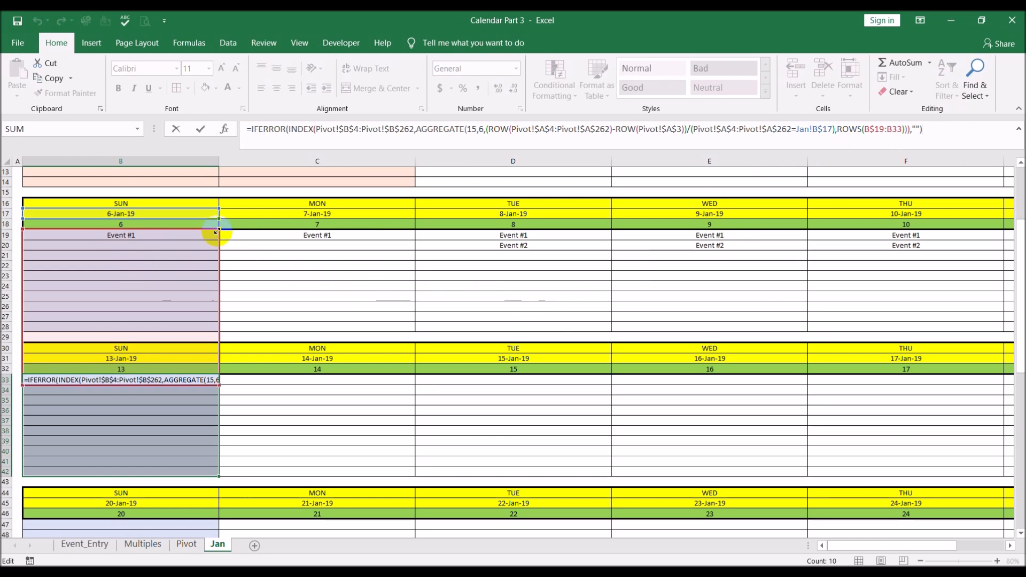
{"action": "left_click_drag", "start_coordinate": [216, 231], "coordinate": [219, 377]}
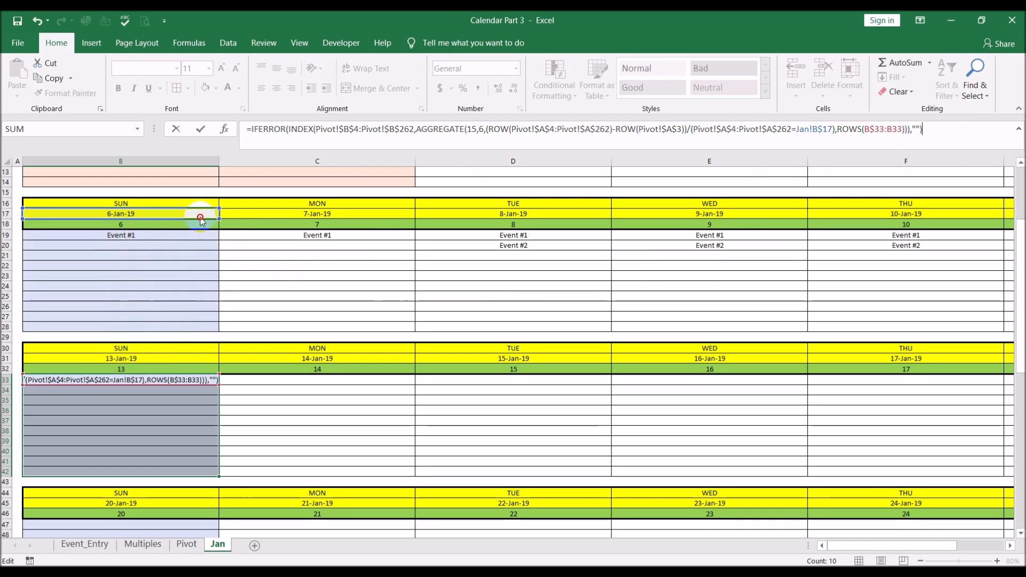
{"action": "left_click_drag", "start_coordinate": [200, 216], "coordinate": [199, 359]}
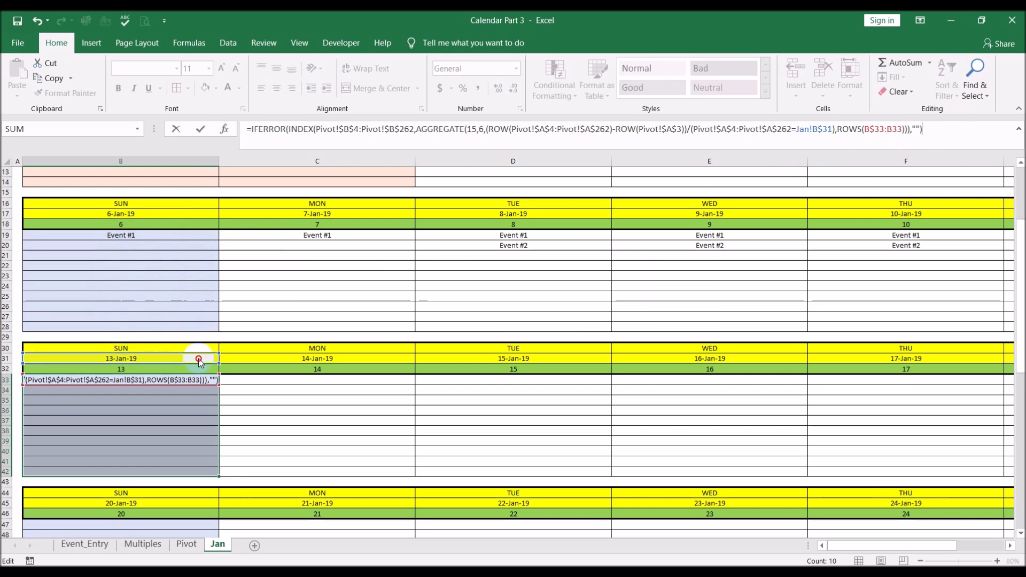
{"action": "key", "text": "Return"}
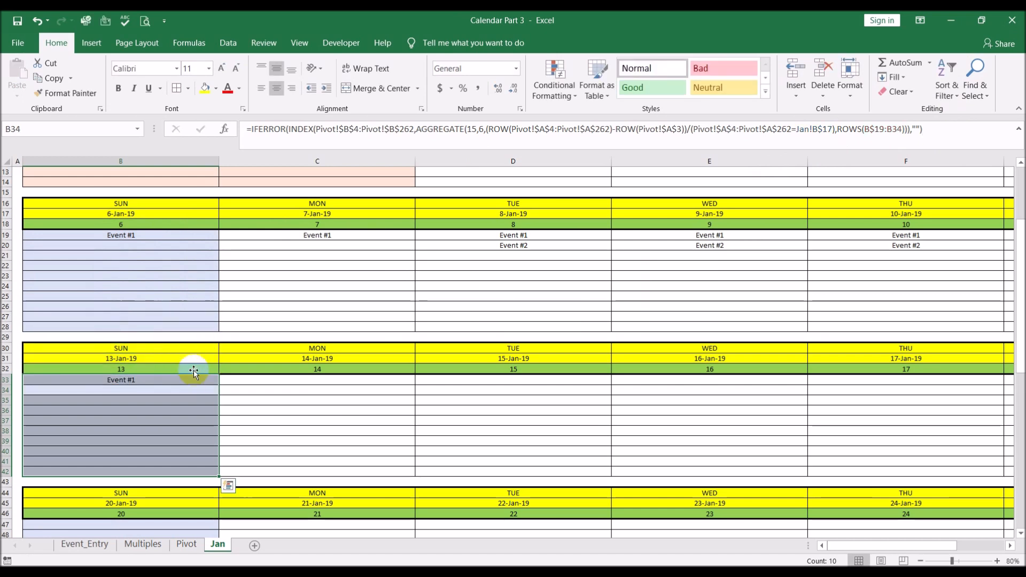
- Copy the corrected formula in B33 and paste only the formula down the third week's Sunday block, B33:B42
{"action": "left_click", "coordinate": [194, 380]}
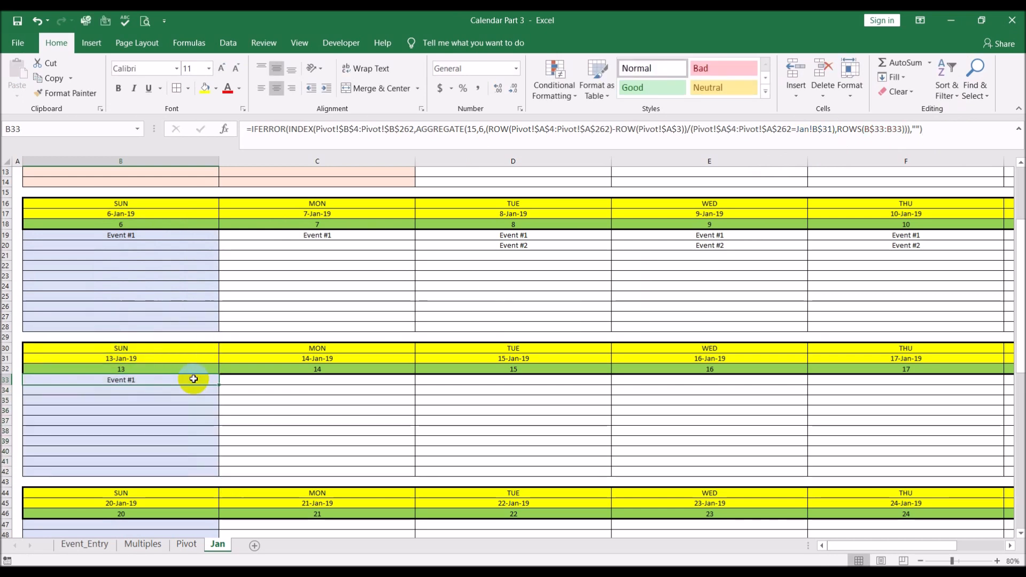
{"action": "key", "text": "ctrl+c"}
{"action": "left_click", "coordinate": [199, 472], "text": "shift"}
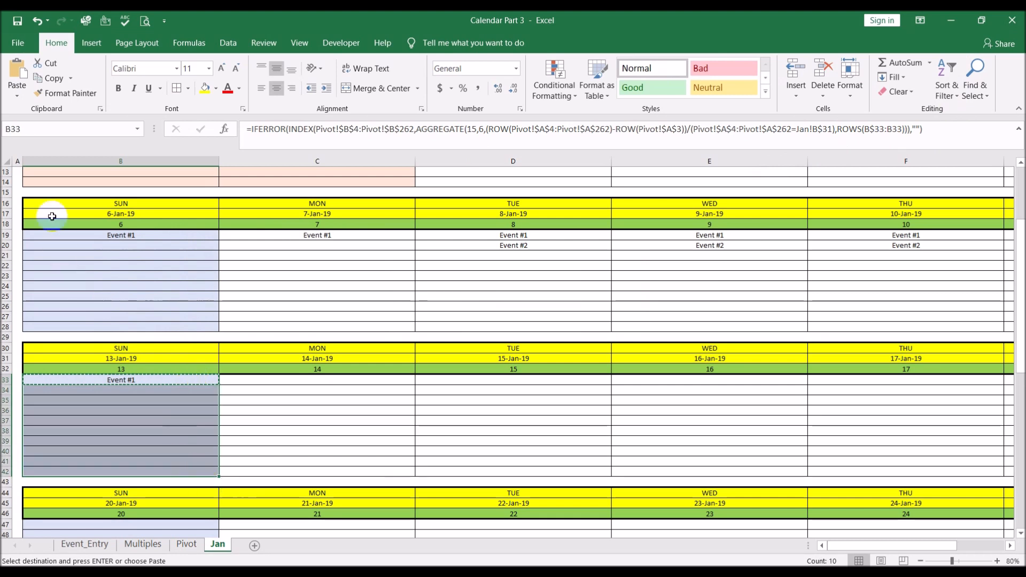
{"action": "left_click", "coordinate": [17, 97]}
{"action": "left_click", "coordinate": [32, 126]}
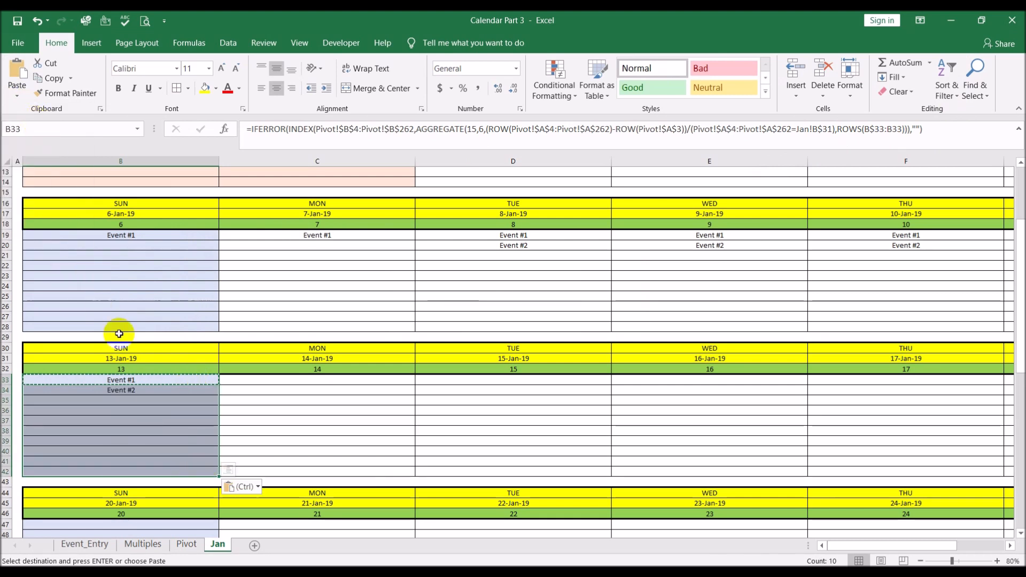
- Copy B33:B42 and paste only the formulas into the third week's Monday block, starting at C33
{"action": "left_click_drag", "start_coordinate": [153, 383], "coordinate": [162, 469]}
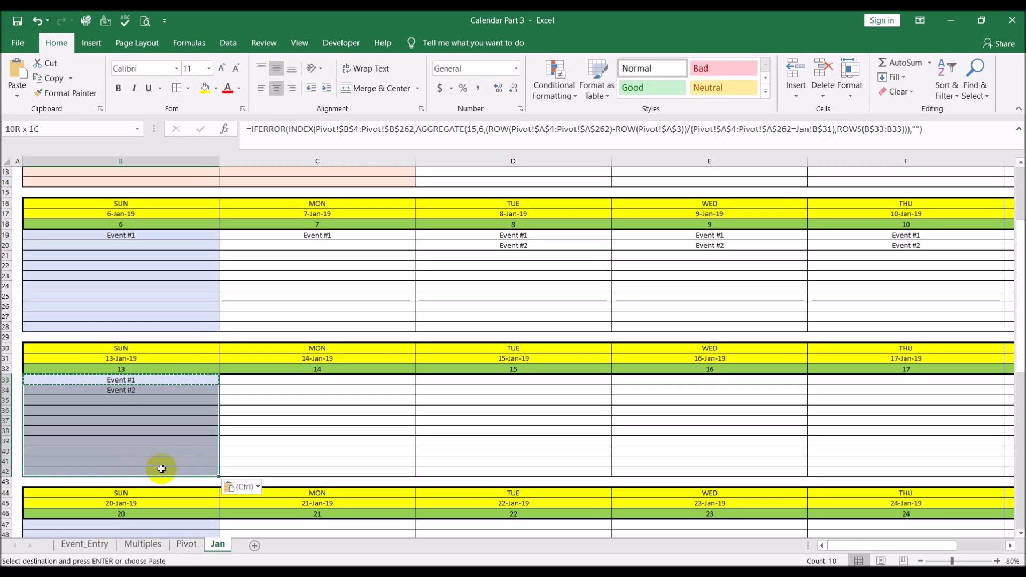
{"action": "left_click", "coordinate": [248, 383]}
{"action": "left_click", "coordinate": [17, 96]}
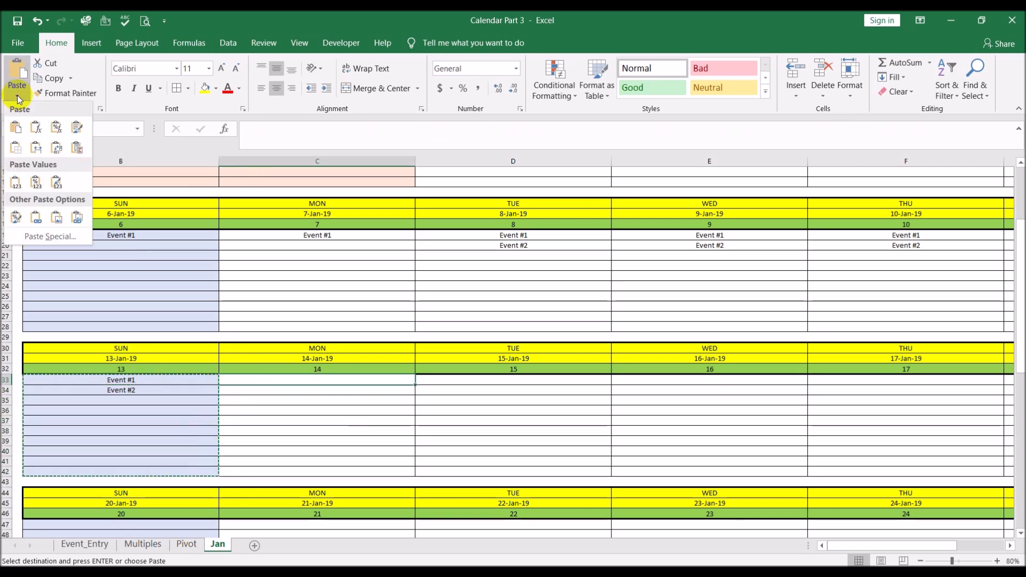
{"action": "left_click", "coordinate": [35, 127]}
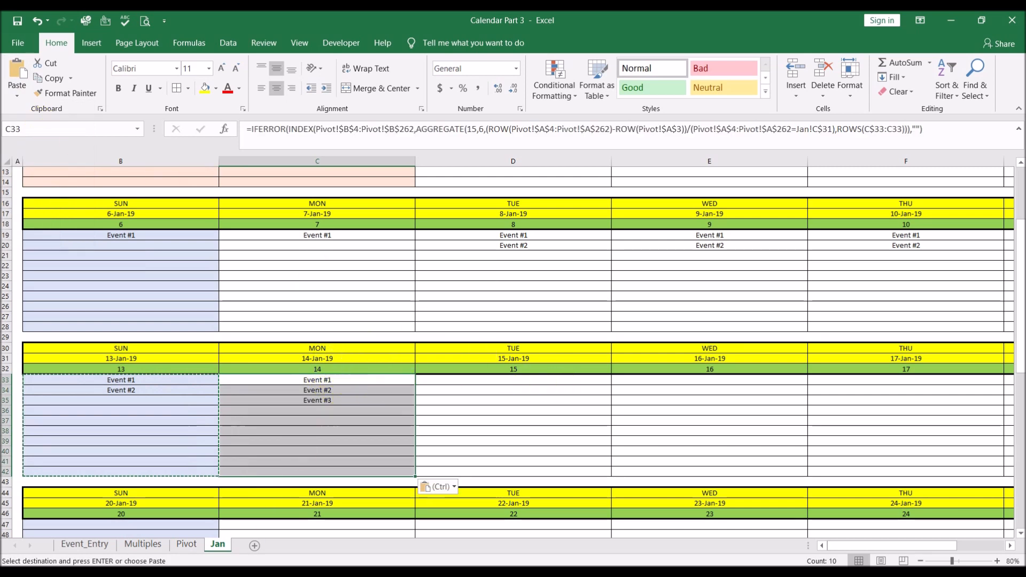
- Check which events the Pivot sheet lists for the mid-January dates, then return to the Jan sheet
{"action": "left_click", "coordinate": [188, 545]}
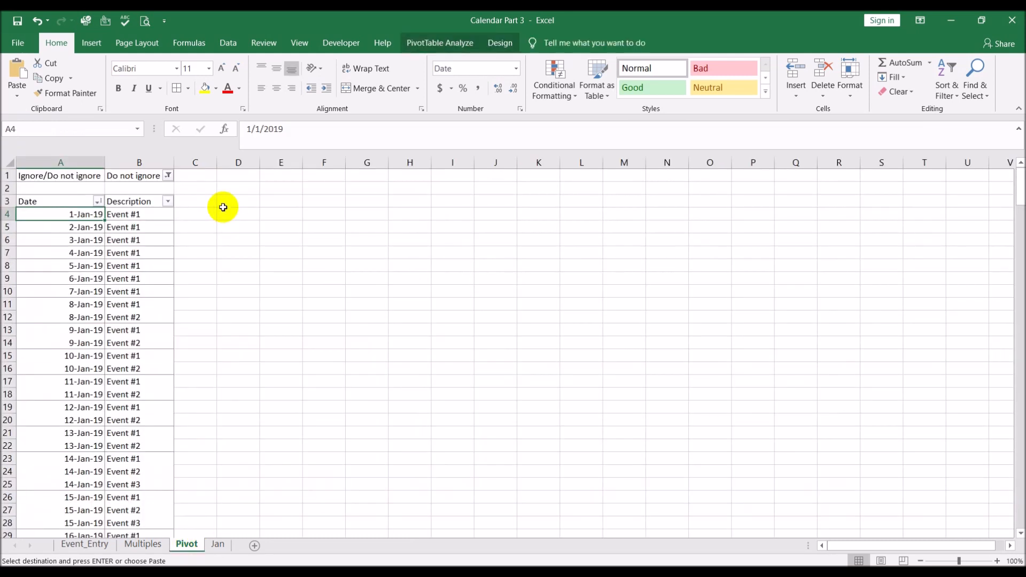
{"action": "scroll", "coordinate": [90, 359], "scroll_direction": "down", "scroll_amount": 2}
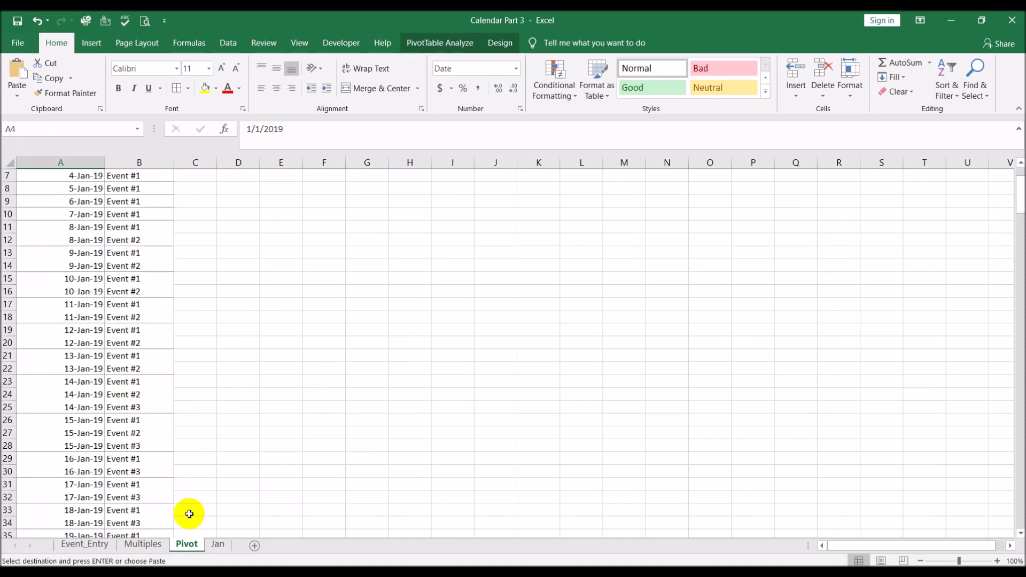
{"action": "left_click", "coordinate": [217, 544]}
- Paste the copied formulas into the third week's Tuesday through Saturday blocks, starting at D33, E33, F33, G33 and H33
{"action": "left_click", "coordinate": [450, 383]}
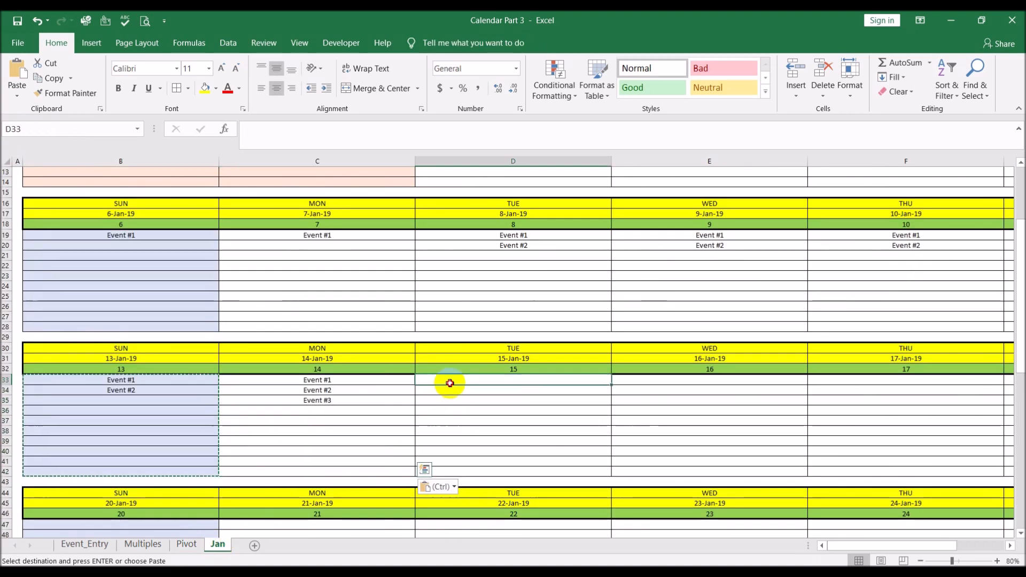
{"action": "key", "text": "ctrl+v"}
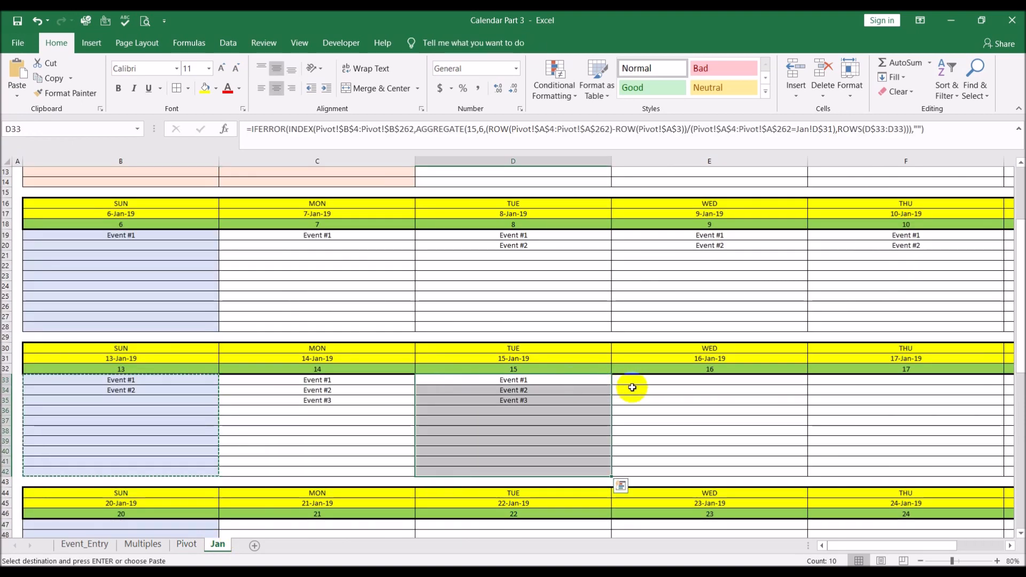
{"action": "left_click", "coordinate": [661, 381]}
{"action": "key", "text": "ctrl+v"}
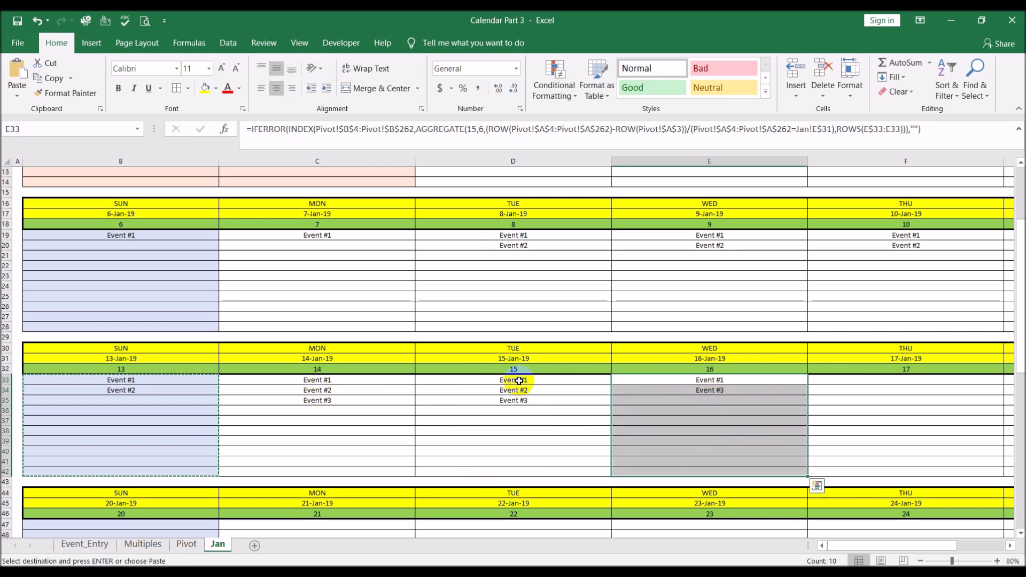
{"action": "left_click", "coordinate": [848, 379]}
{"action": "key", "text": "ctrl+v"}
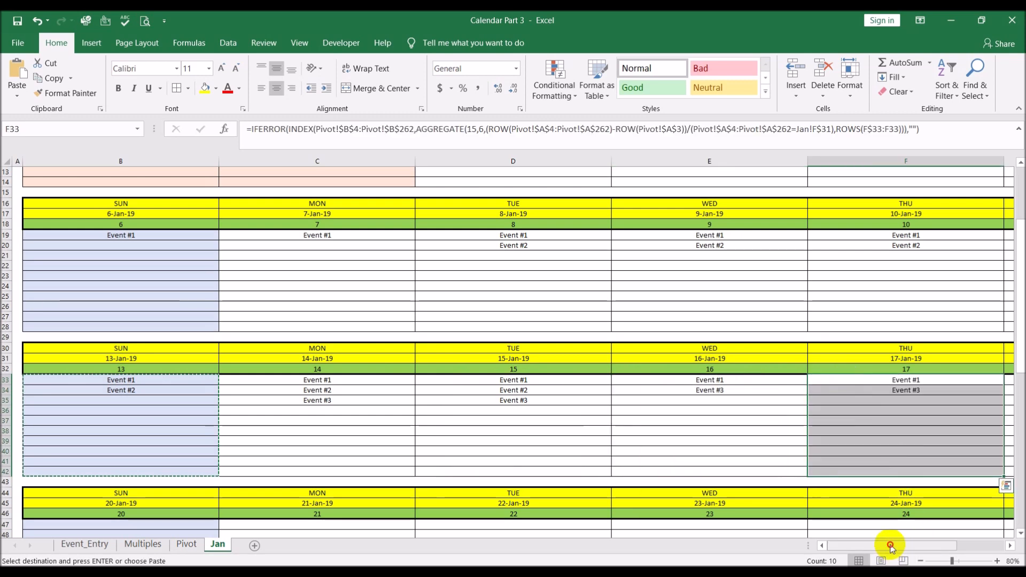
{"action": "left_click_drag", "start_coordinate": [889, 545], "coordinate": [938, 545]}
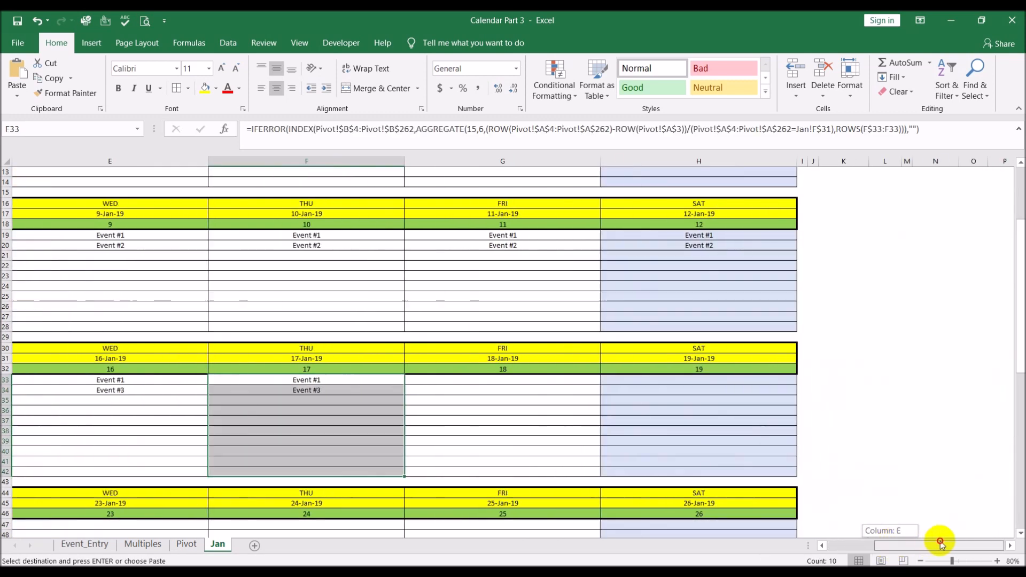
{"action": "left_click", "coordinate": [490, 381]}
{"action": "key", "text": "ctrl+v"}
{"action": "left_click", "coordinate": [631, 380]}
{"action": "key", "text": "ctrl+v"}
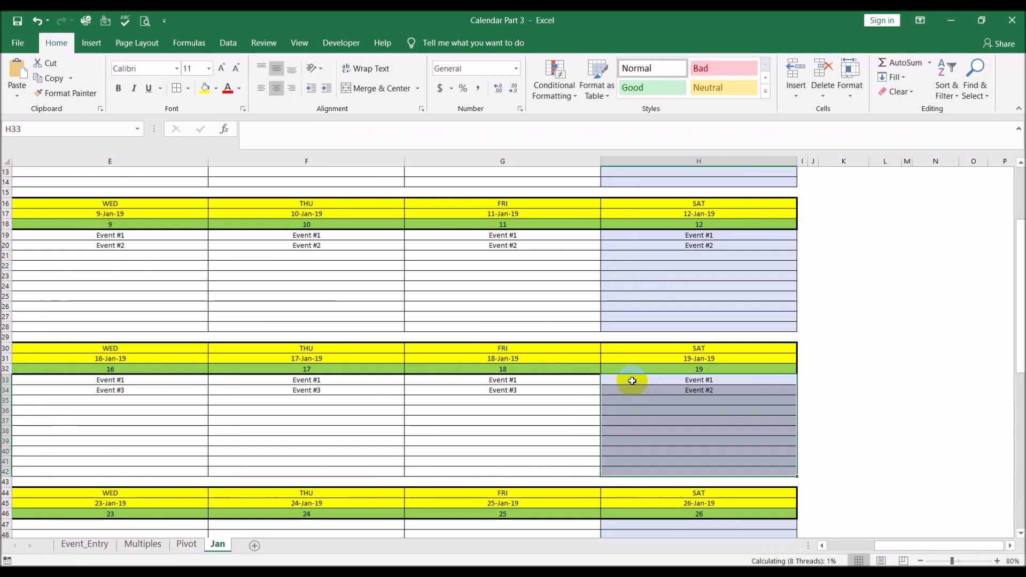
- Paste the formulas into the fourth week's Sunday block at B47, setting B47's ROWS range to B$47:B47 and its date reference to B$45
{"action": "left_click_drag", "start_coordinate": [921, 544], "coordinate": [890, 545]}
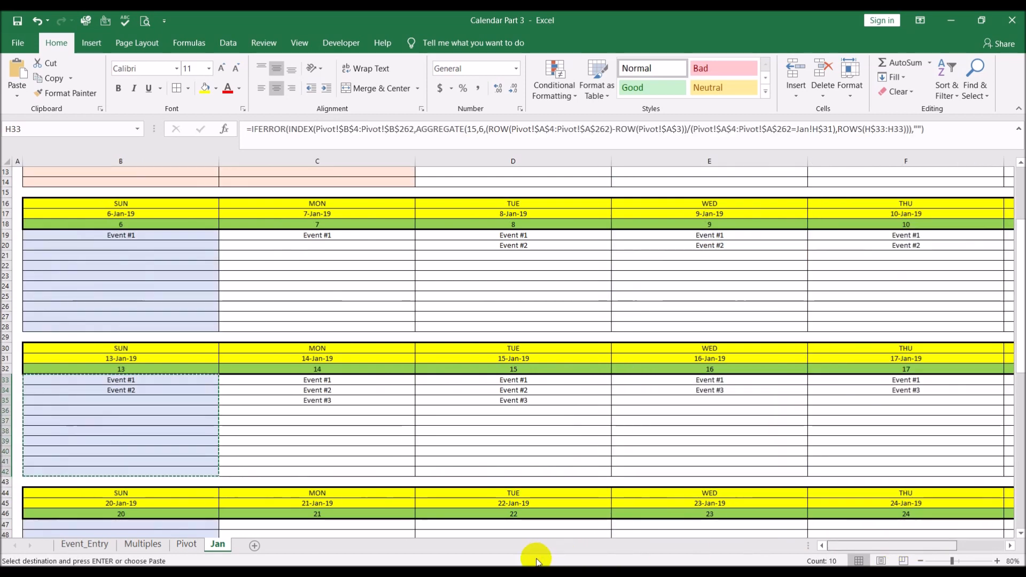
{"action": "scroll", "coordinate": [199, 449], "scroll_direction": "down", "scroll_amount": 4}
{"action": "left_click", "coordinate": [165, 401]}
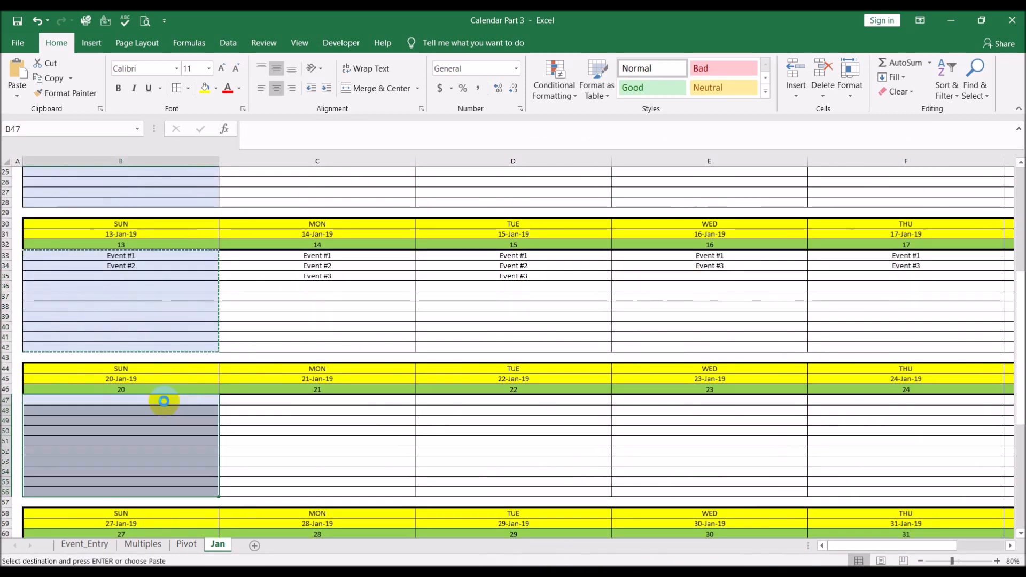
{"action": "key", "text": "ctrl+v"}
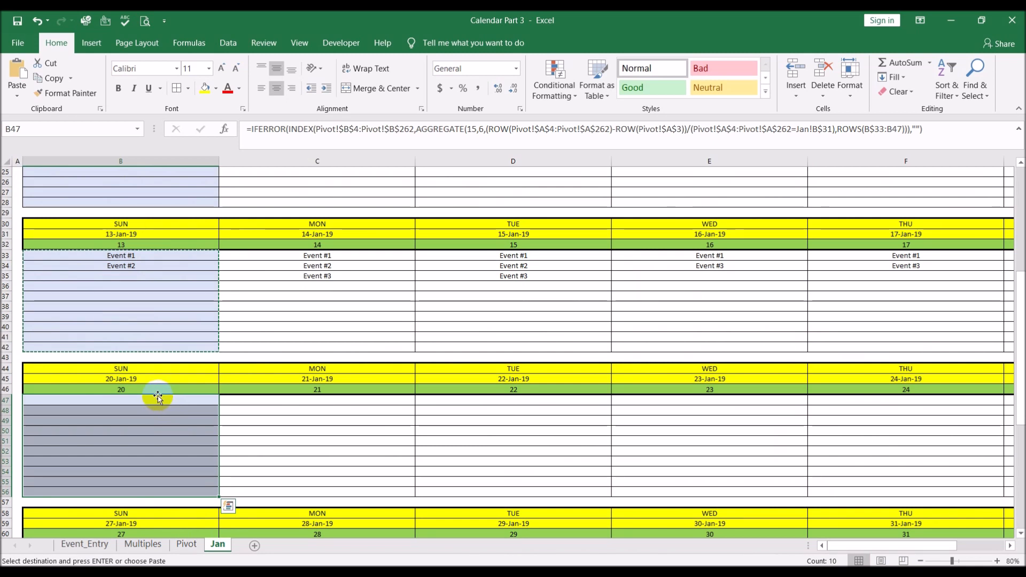
{"action": "key", "text": "Escape"}
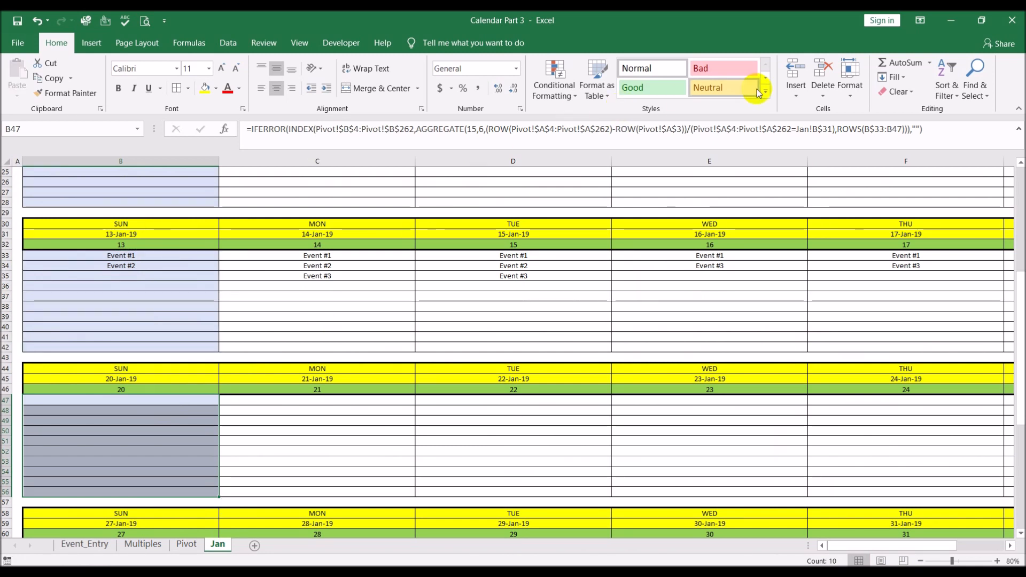
{"action": "left_click", "coordinate": [936, 129]}
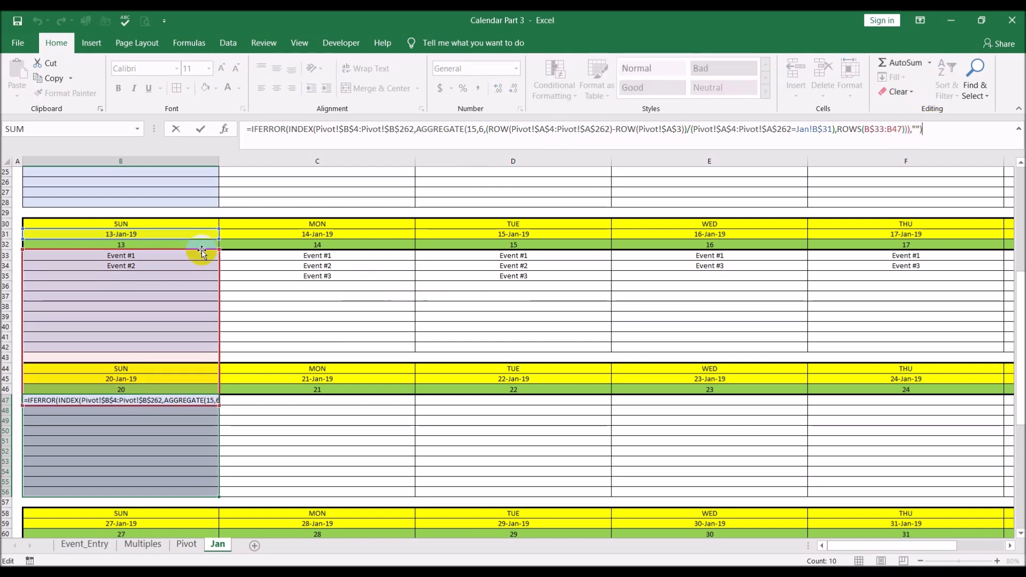
{"action": "left_click_drag", "start_coordinate": [220, 251], "coordinate": [221, 400]}
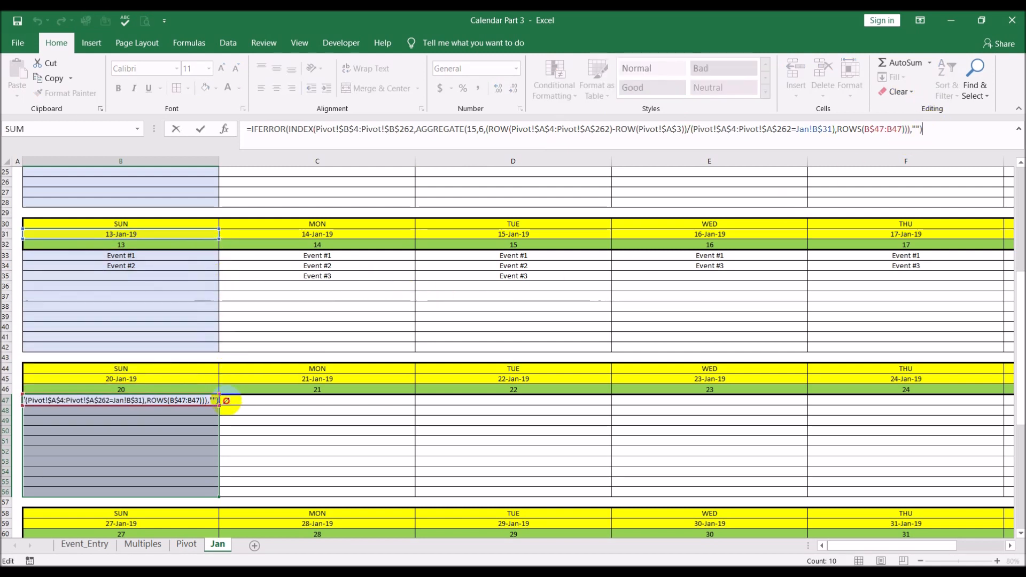
{"action": "left_click_drag", "start_coordinate": [192, 242], "coordinate": [197, 383]}
{"action": "key", "text": "Return"}
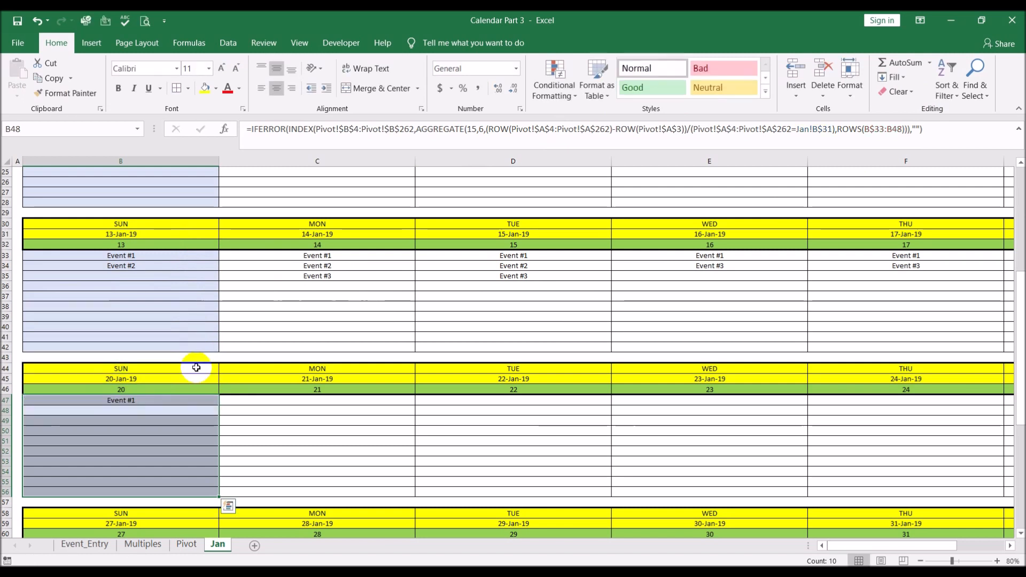
- Copy the corrected formula in B47 and paste it down the fourth week's Sunday block, B47:B56
{"action": "left_click", "coordinate": [182, 399]}
{"action": "key", "text": "ctrl+c"}
{"action": "left_click_drag", "start_coordinate": [181, 399], "coordinate": [202, 489]}
{"action": "left_click", "coordinate": [17, 92]}
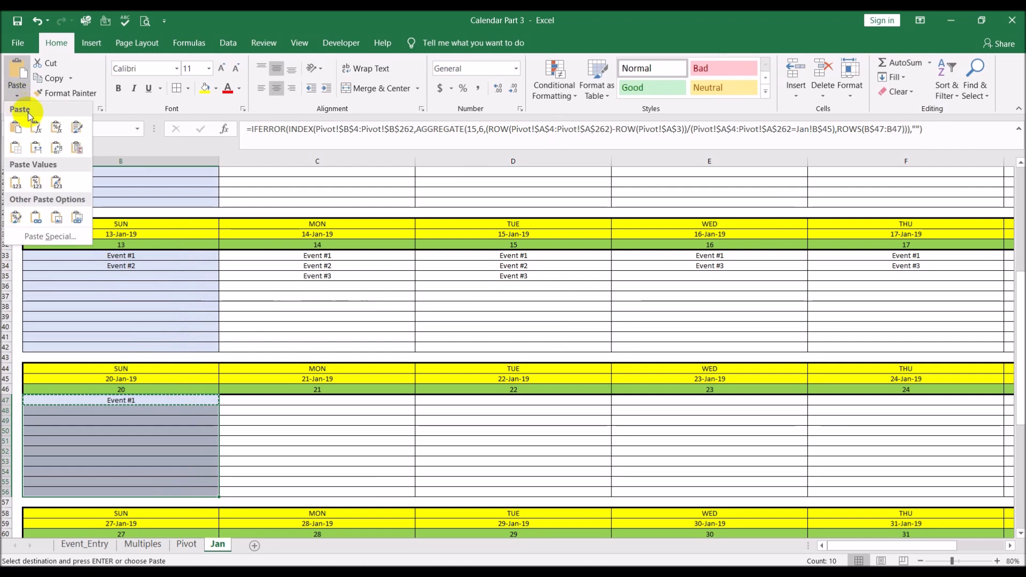
{"action": "left_click", "coordinate": [21, 121]}
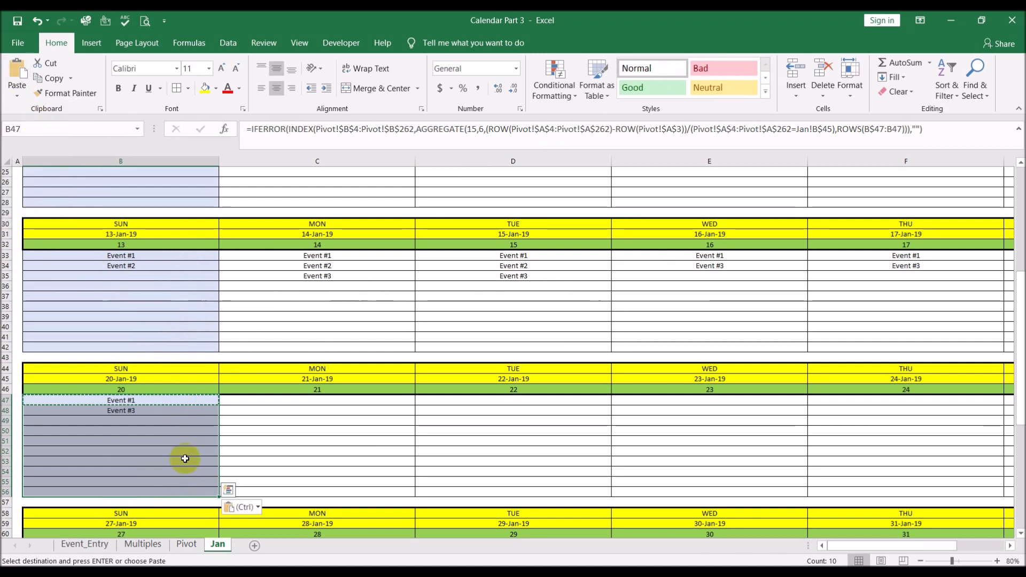
- Copy B47:B56 and paste the formulas into the fourth week's Monday through Wednesday blocks, starting at C47, D47 and E47
{"action": "left_click_drag", "start_coordinate": [174, 399], "coordinate": [192, 492]}
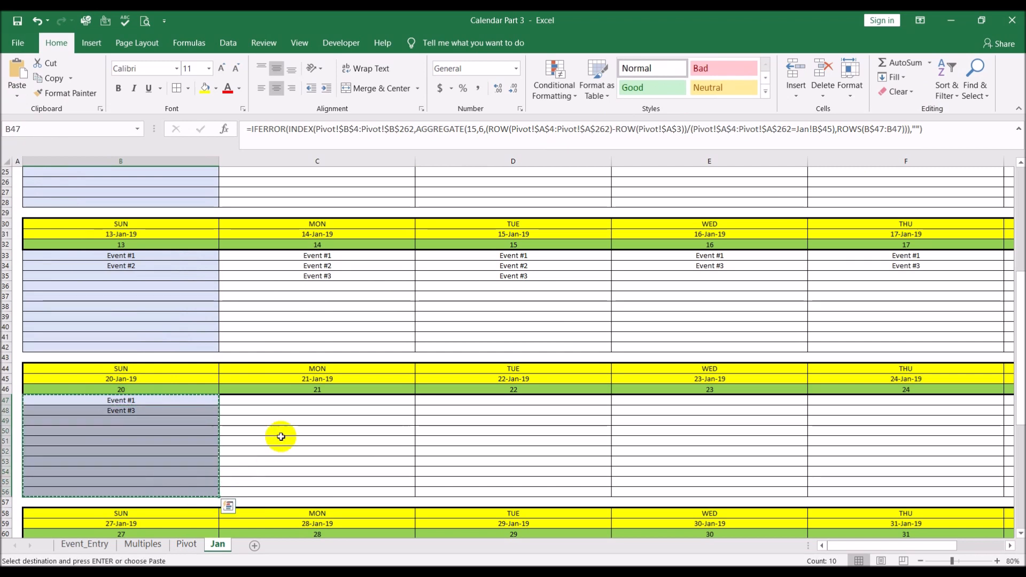
{"action": "left_click", "coordinate": [263, 400]}
{"action": "left_click", "coordinate": [17, 96]}
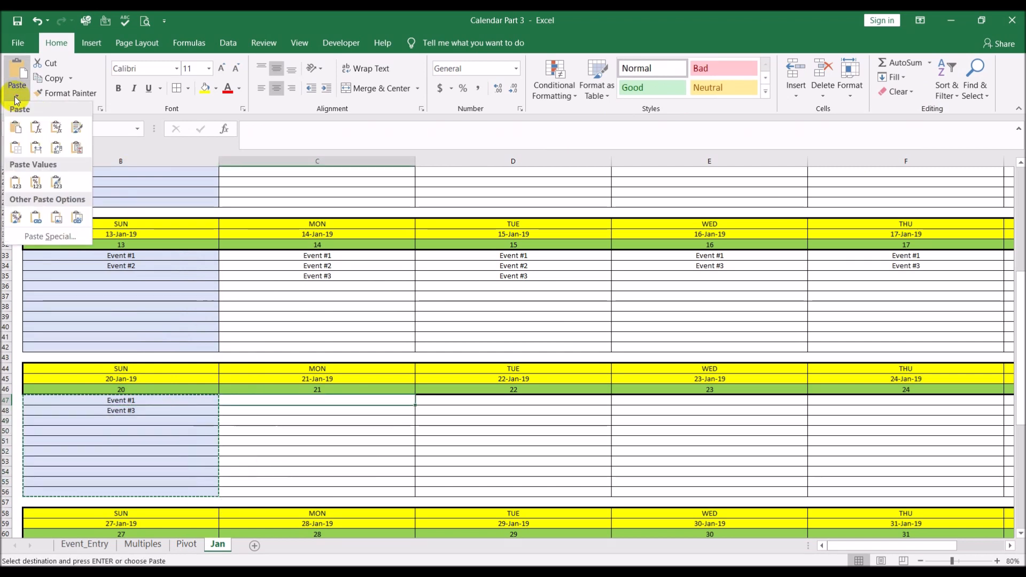
{"action": "left_click", "coordinate": [39, 126]}
{"action": "left_click", "coordinate": [470, 401]}
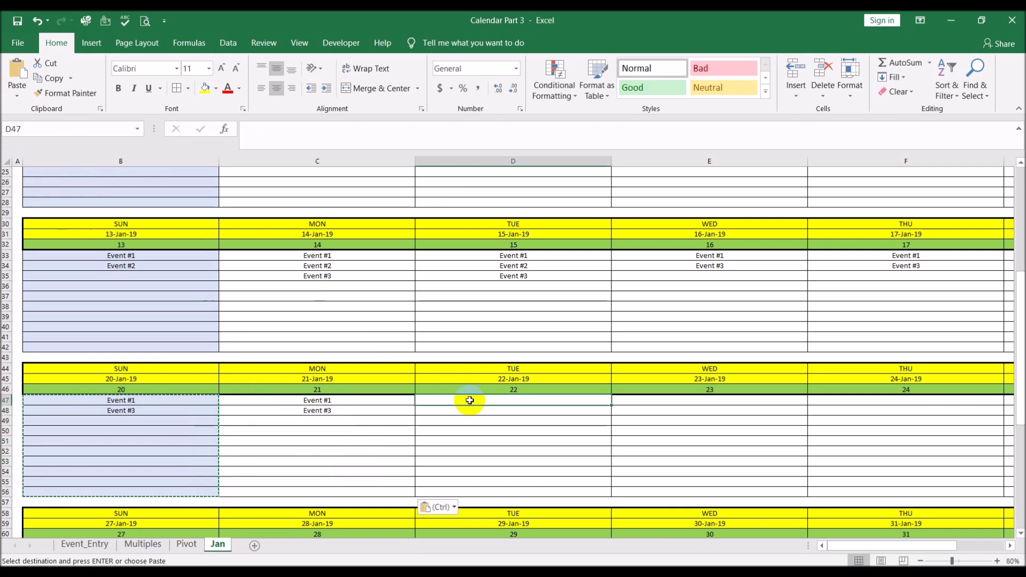
{"action": "key", "text": "ctrl+v"}
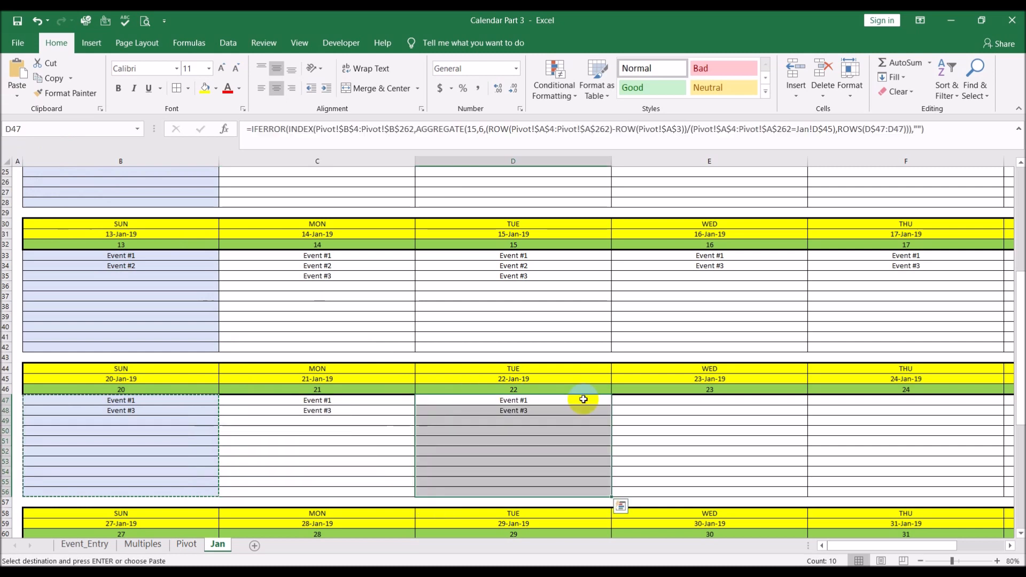
{"action": "left_click", "coordinate": [628, 399]}
{"action": "key", "text": "ctrl+v"}
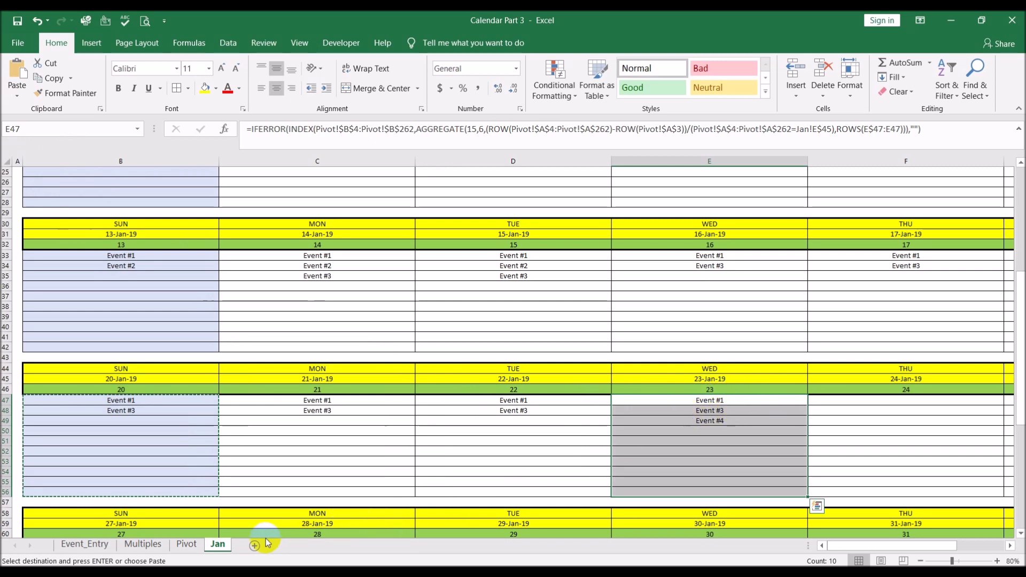
- Check the Pivot sheet's events for the 20 to 23 January dates, then return to the Jan sheet
{"action": "left_click", "coordinate": [190, 544]}
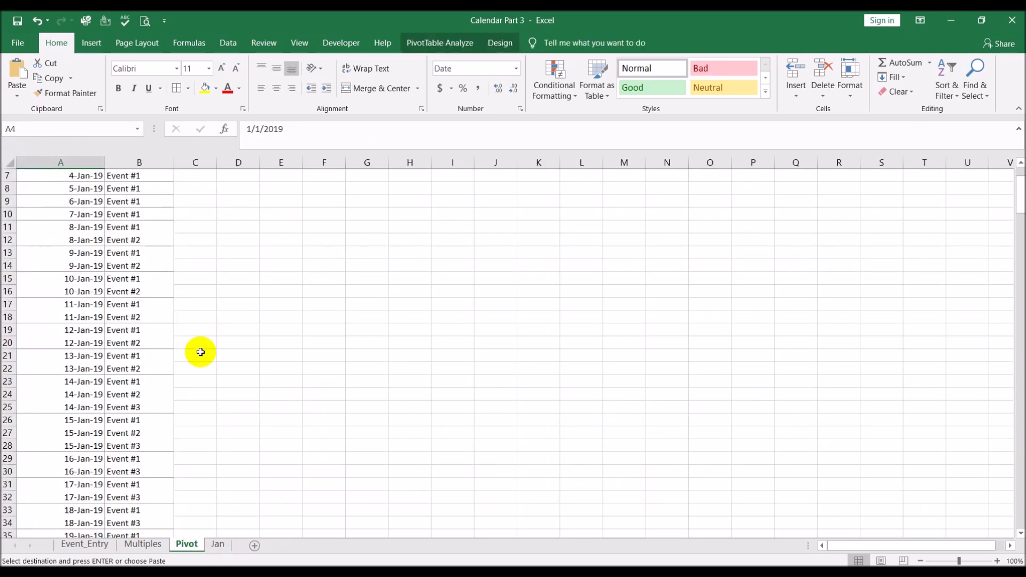
{"action": "scroll", "coordinate": [200, 352], "scroll_direction": "down", "scroll_amount": 6}
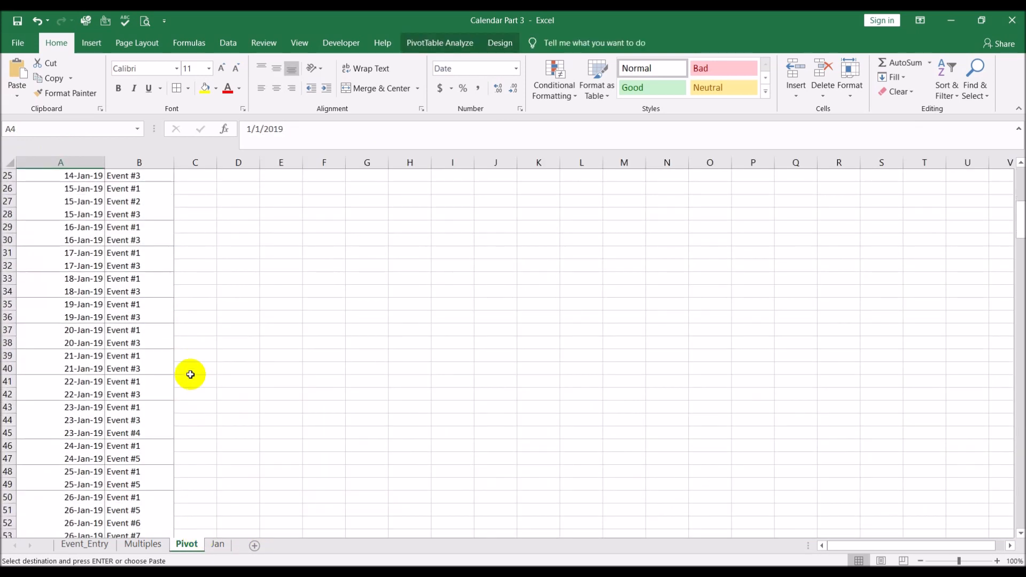
{"action": "left_click", "coordinate": [218, 544]}
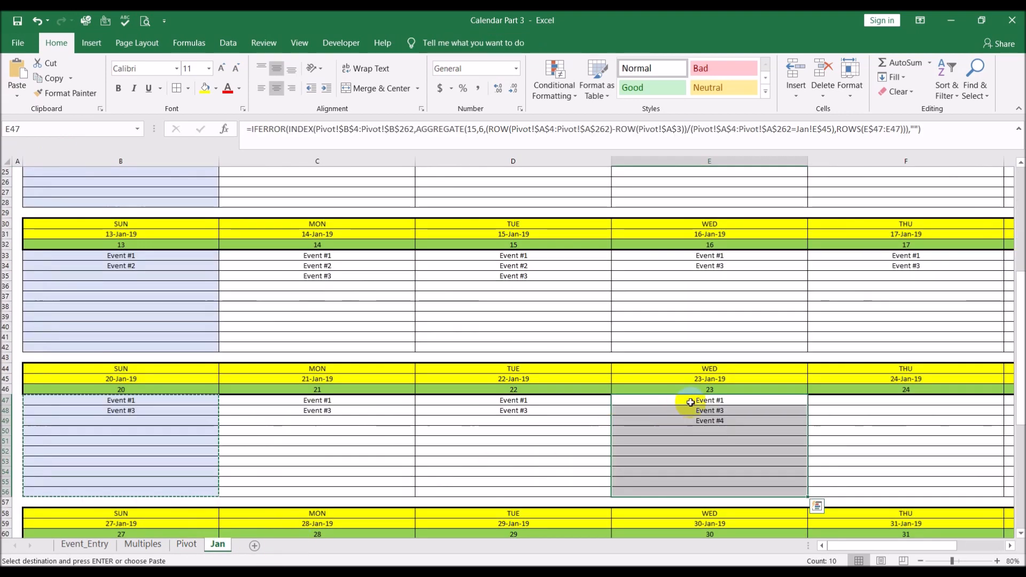
- Paste the copied formulas into the fourth week's Thursday through Saturday blocks, starting at F47, G47 and H47
{"action": "left_click", "coordinate": [830, 401]}
{"action": "key", "text": "ctrl+v"}
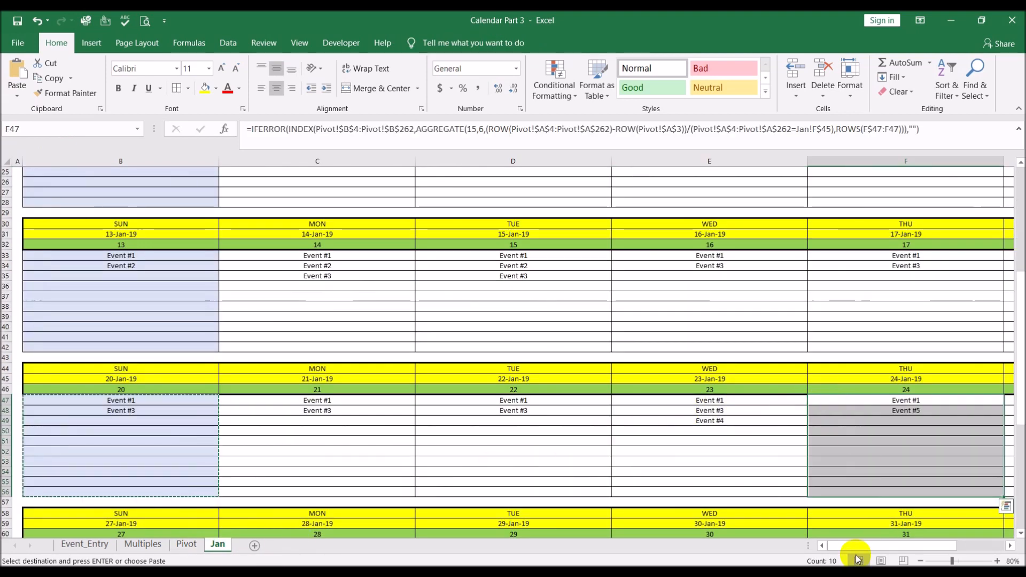
{"action": "left_click_drag", "start_coordinate": [862, 545], "coordinate": [937, 545]}
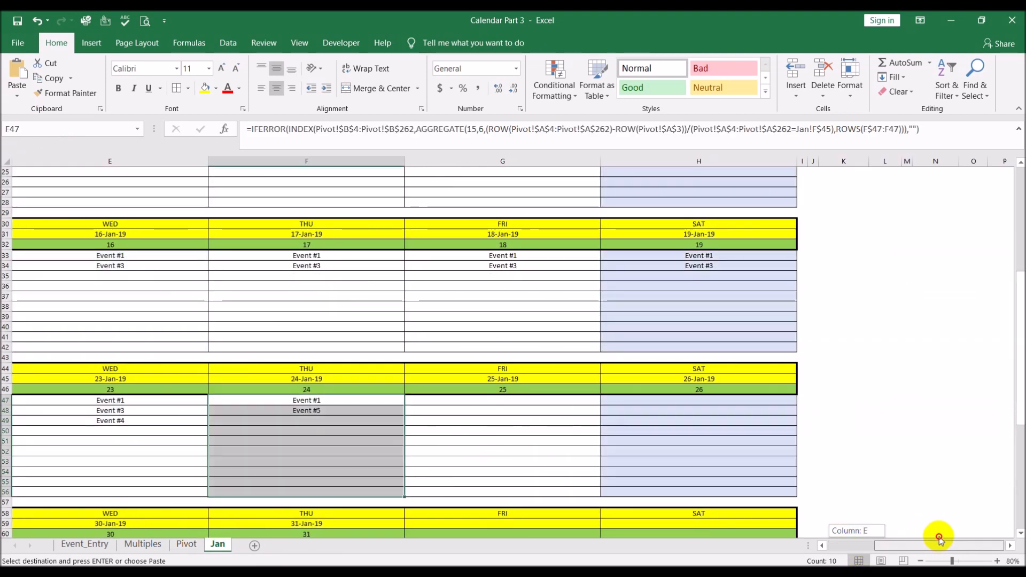
{"action": "left_click", "coordinate": [498, 406]}
{"action": "key", "text": "ctrl+v"}
{"action": "left_click", "coordinate": [657, 401]}
{"action": "key", "text": "ctrl+v"}
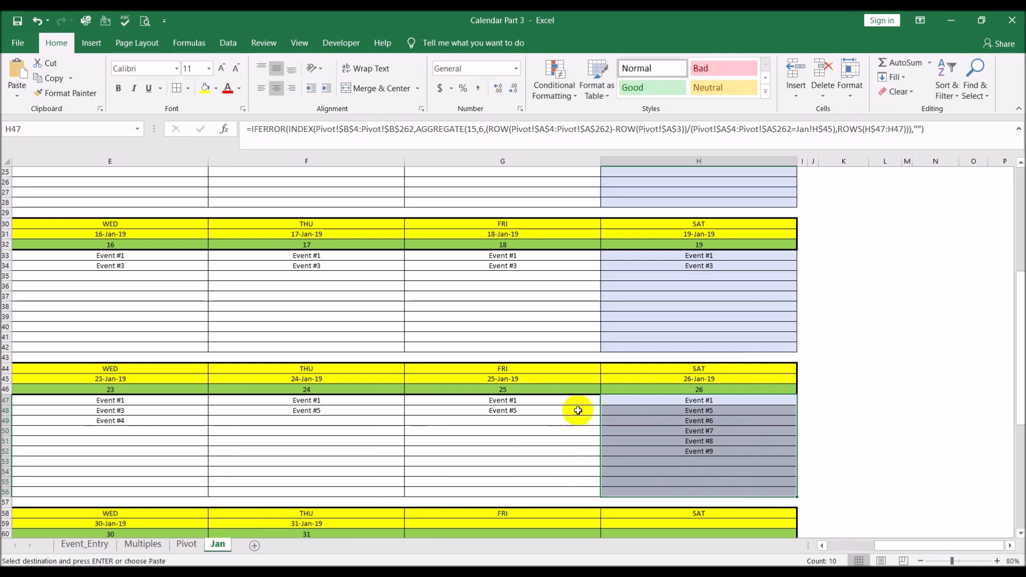
- Check the Pivot sheet's events for 26 January, then return to the Jan sheet
{"action": "left_click", "coordinate": [187, 544]}
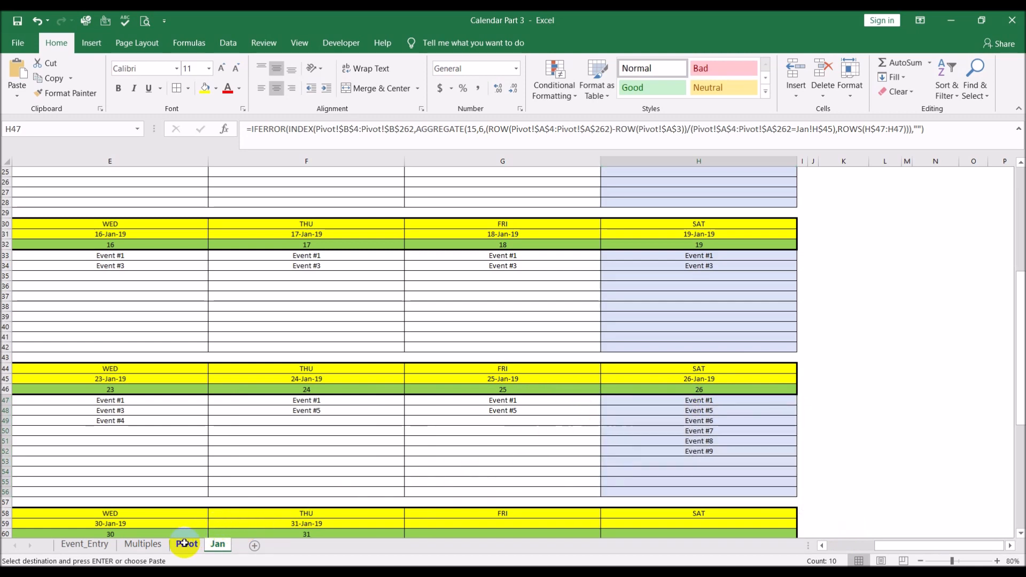
{"action": "scroll", "coordinate": [305, 333], "scroll_direction": "down", "scroll_amount": 3}
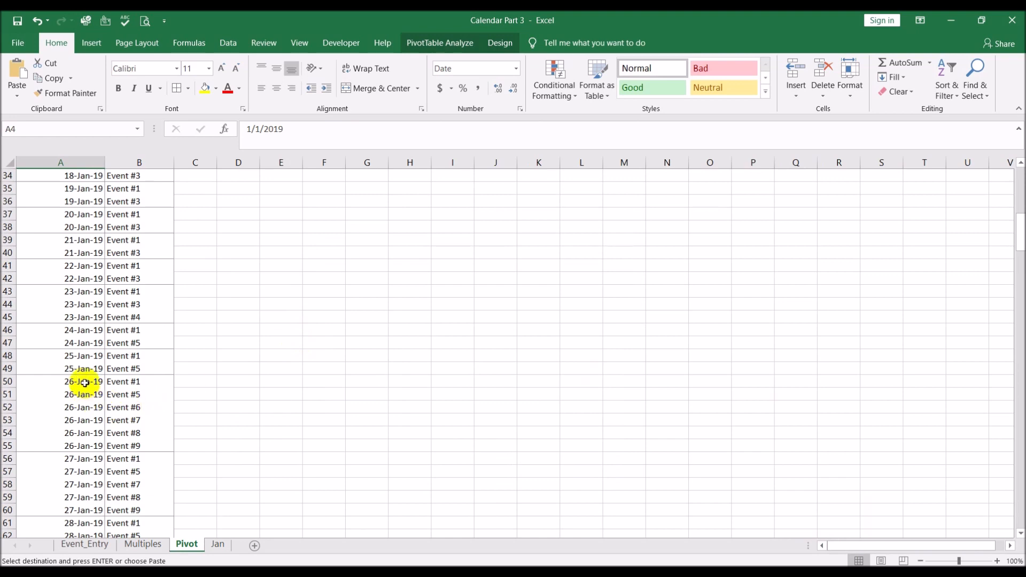
{"action": "left_click", "coordinate": [83, 382]}
{"action": "left_click_drag", "start_coordinate": [83, 385], "coordinate": [88, 443]}
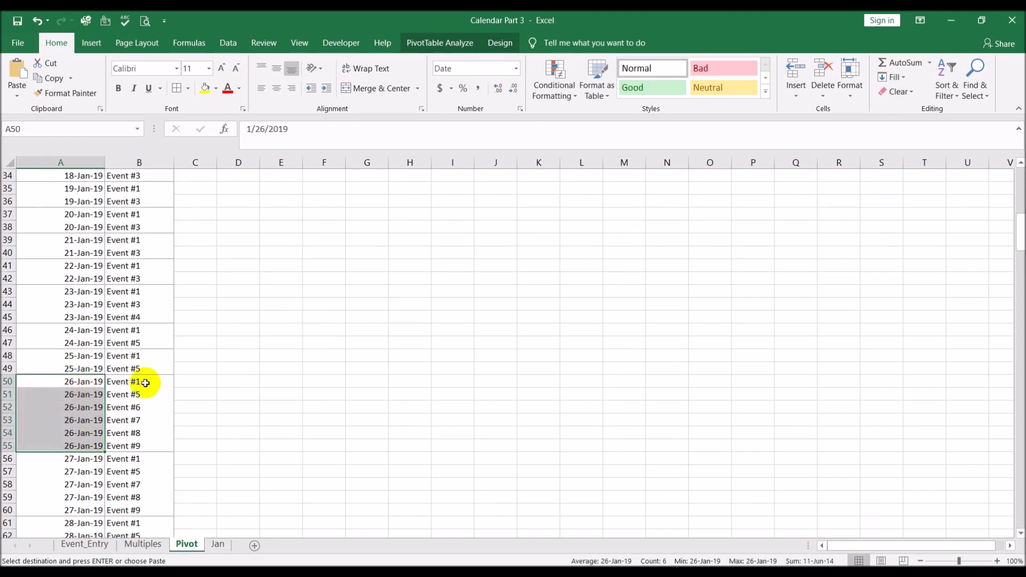
{"action": "left_click", "coordinate": [217, 544]}
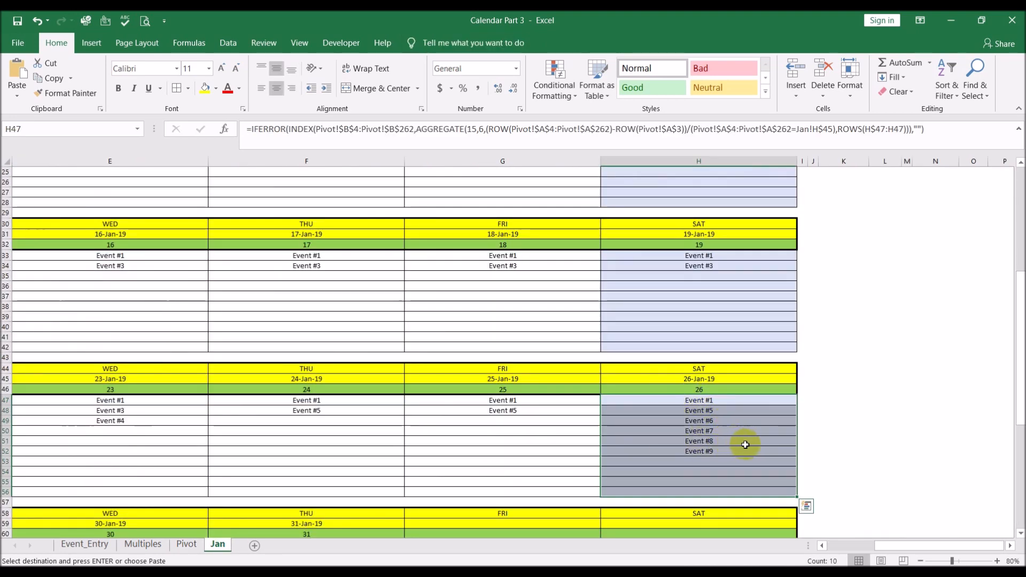
- Paste the copied formulas into the fifth week's Sunday block at B61 and correct B61's references to Jan!B$59 and ROWS(B$61:B61)
{"action": "scroll", "coordinate": [746, 445], "scroll_direction": "down", "scroll_amount": 2}
{"action": "left_click_drag", "start_coordinate": [950, 548], "coordinate": [493, 543]}
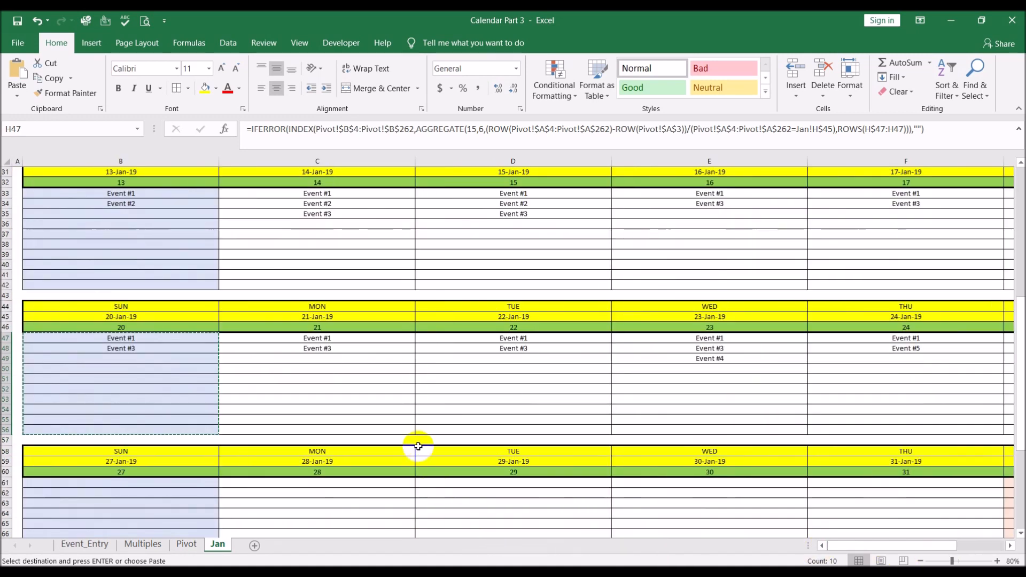
{"action": "scroll", "coordinate": [418, 446], "scroll_direction": "down", "scroll_amount": 3}
{"action": "left_click", "coordinate": [177, 390]}
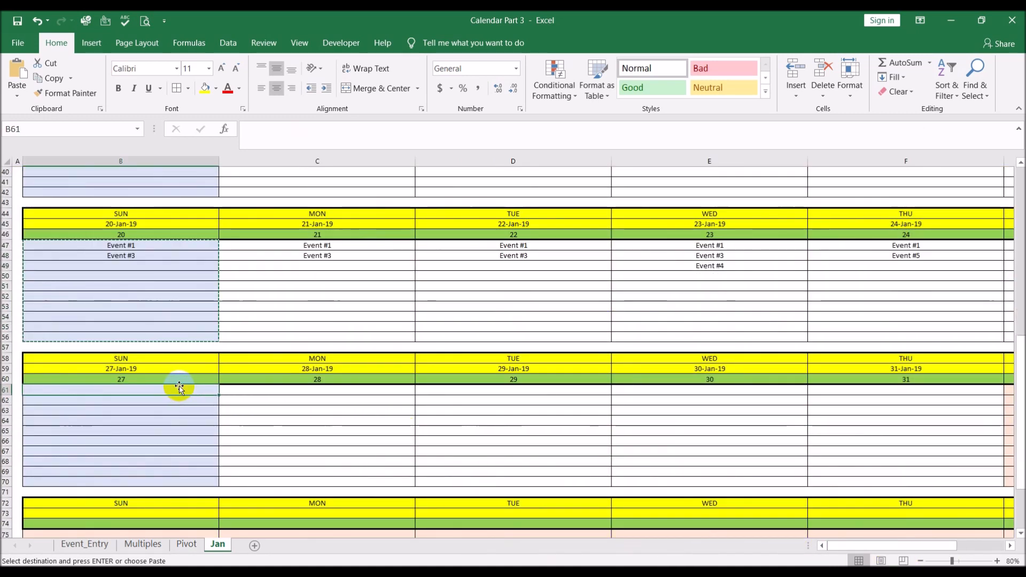
{"action": "key", "text": "ctrl+v"}
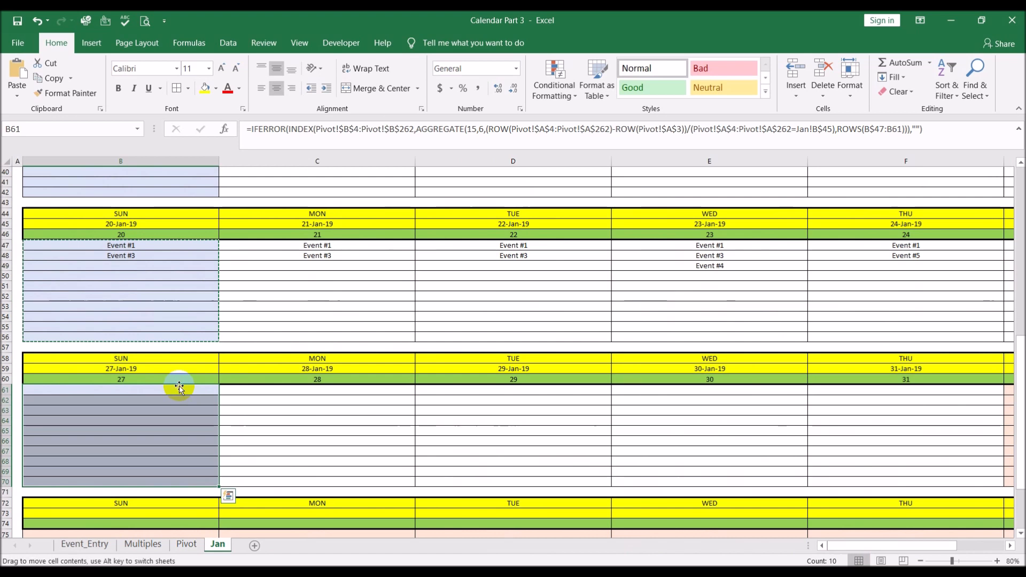
{"action": "left_click", "coordinate": [964, 132]}
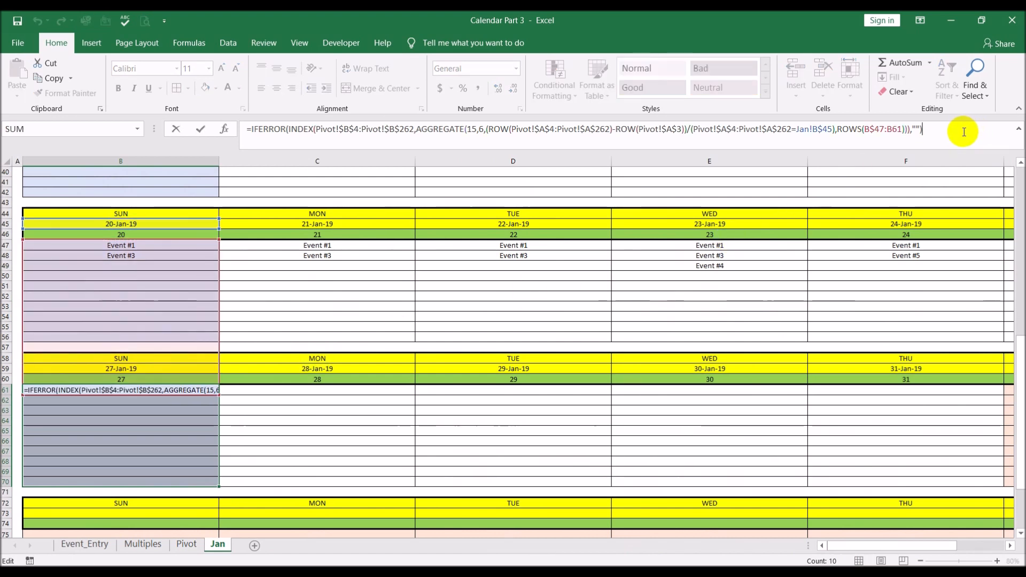
{"action": "left_click_drag", "start_coordinate": [219, 243], "coordinate": [219, 385]}
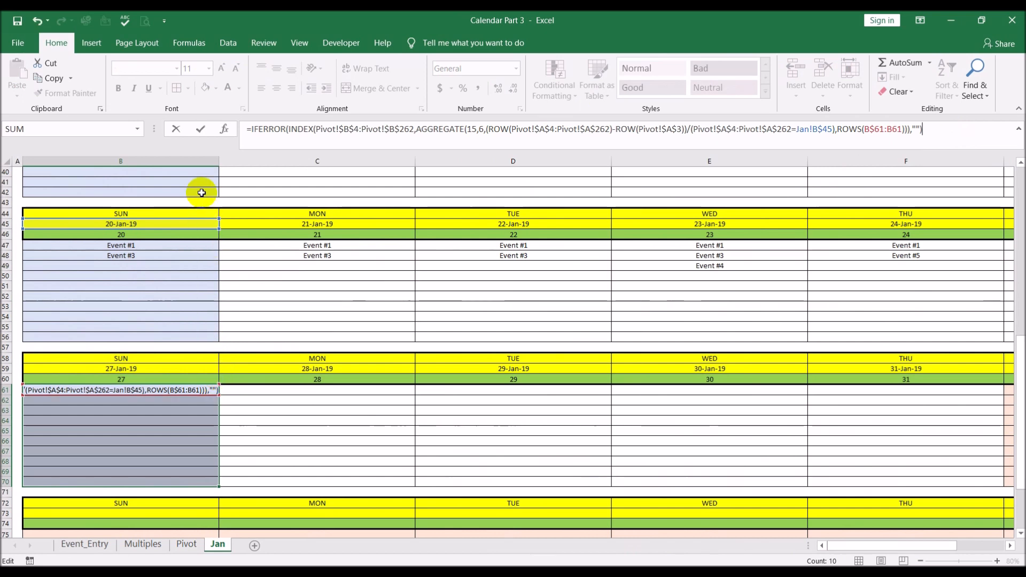
{"action": "left_click_drag", "start_coordinate": [194, 230], "coordinate": [193, 370]}
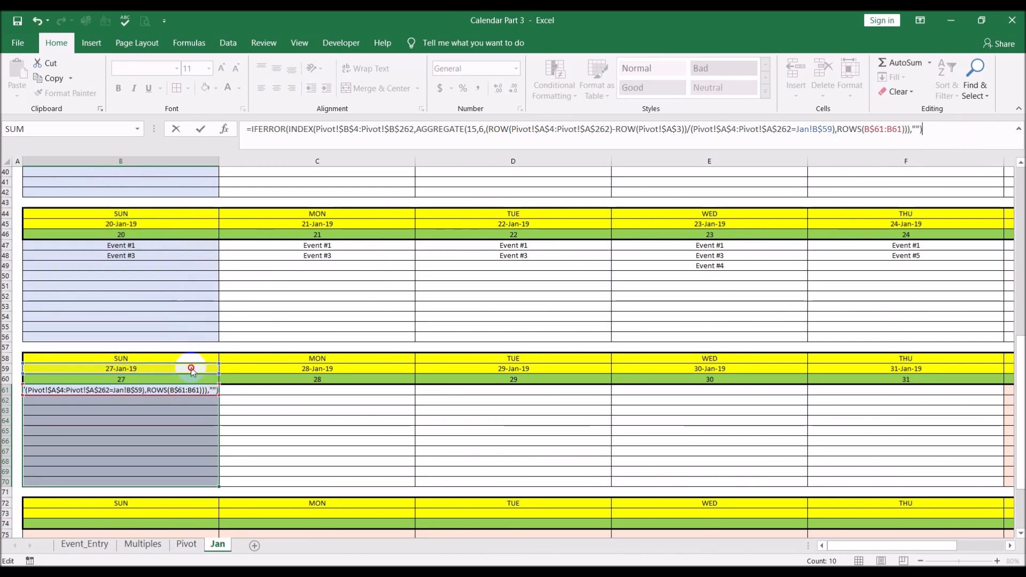
{"action": "key", "text": "ctrl+Return"}
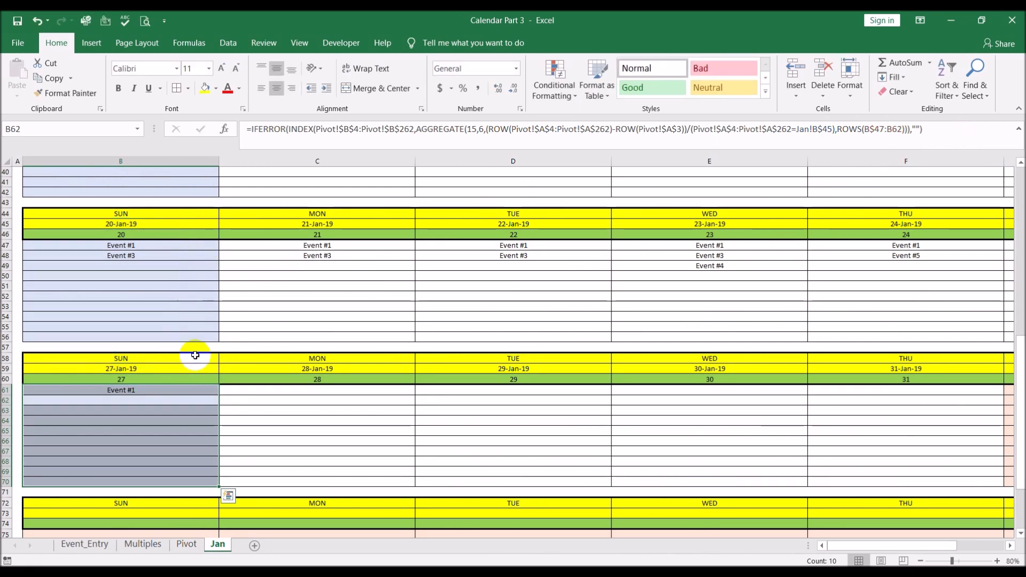
- Copy the fifth week's Sunday block, B61:B70, and paste only its formulas into the Monday block starting at C61
{"action": "left_click", "coordinate": [196, 391]}
{"action": "left_click_drag", "start_coordinate": [196, 398], "coordinate": [197, 482]}
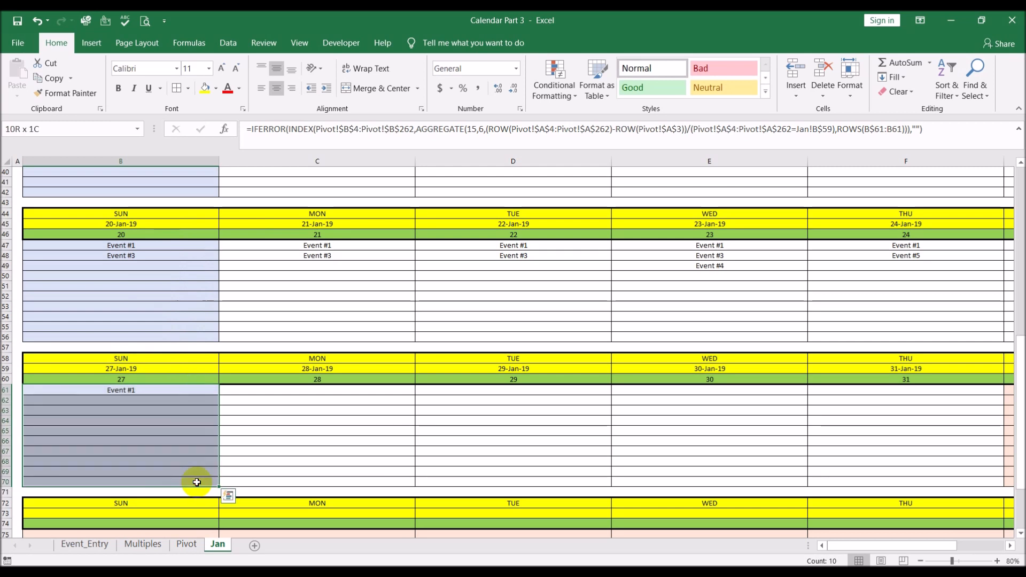
{"action": "key", "text": "ctrl+c"}
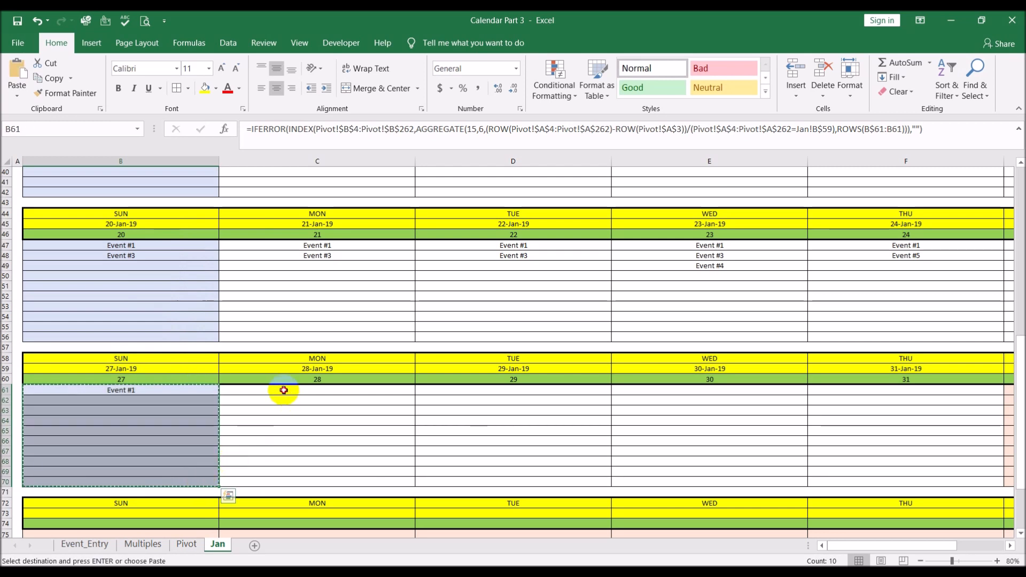
{"action": "left_click", "coordinate": [284, 391]}
{"action": "left_click", "coordinate": [17, 95]}
{"action": "left_click", "coordinate": [35, 127]}
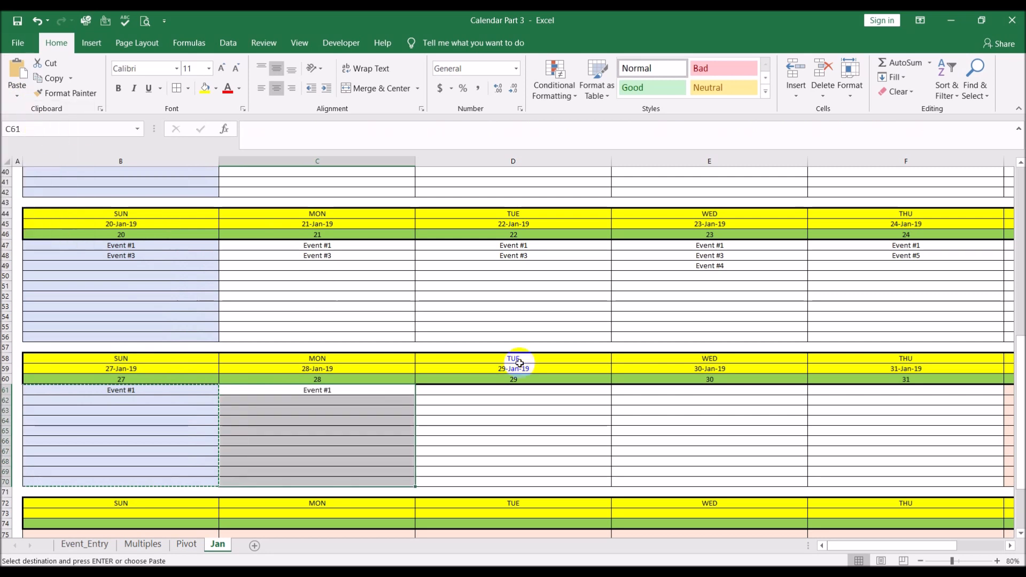
- Paste the copied formulas into the fifth week's Tuesday through Thursday blocks, starting at D61, E61 and F61
{"action": "left_click", "coordinate": [536, 392]}
{"action": "key", "text": "ctrl+v"}
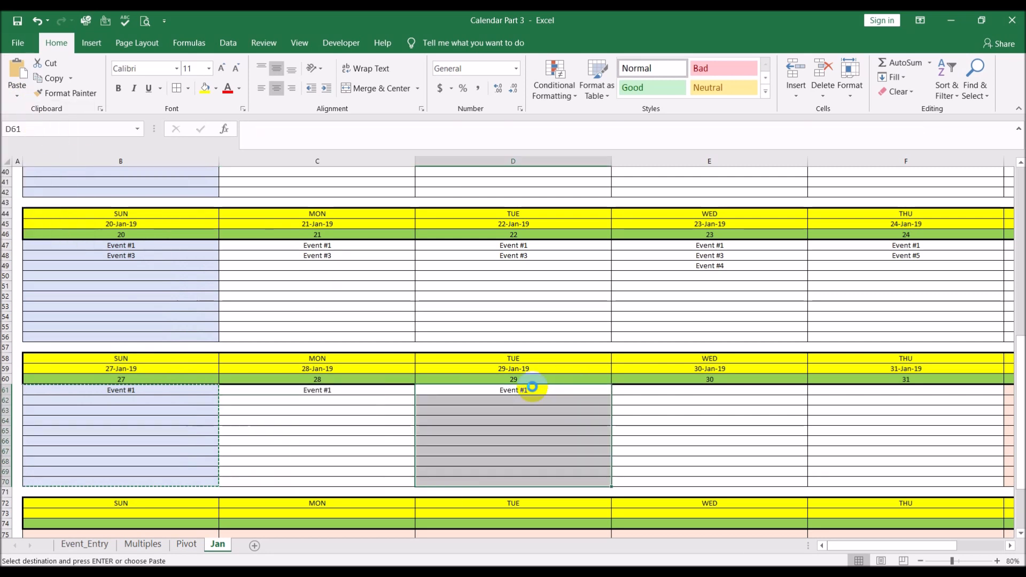
{"action": "left_click", "coordinate": [658, 393]}
{"action": "key", "text": "ctrl+v"}
{"action": "left_click", "coordinate": [855, 390]}
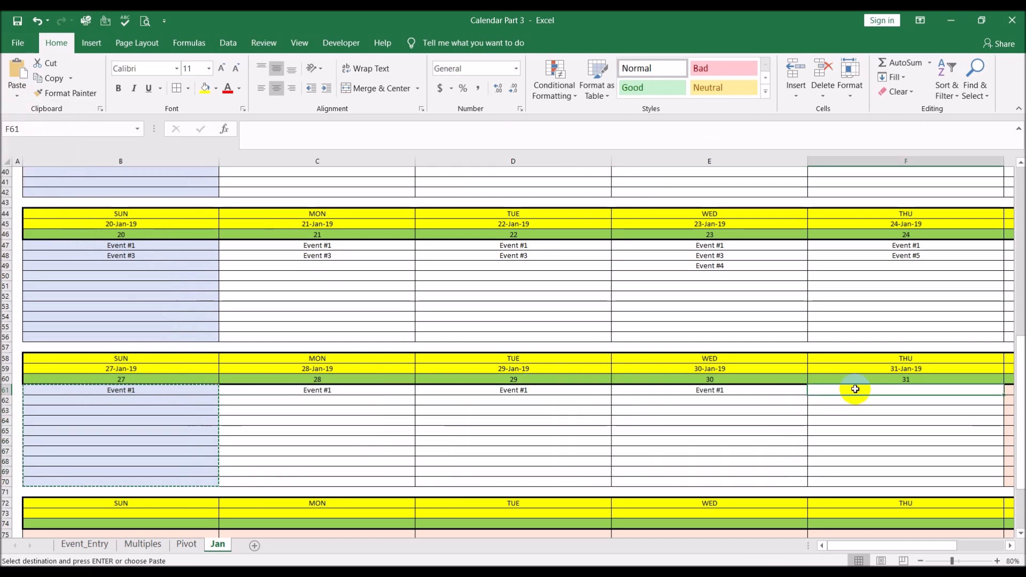
{"action": "key", "text": "ctrl+v"}
- Paste the copied formulas into the fifth week's Friday and Saturday blocks, starting at G61 and H61
{"action": "left_click_drag", "start_coordinate": [898, 545], "coordinate": [962, 540]}
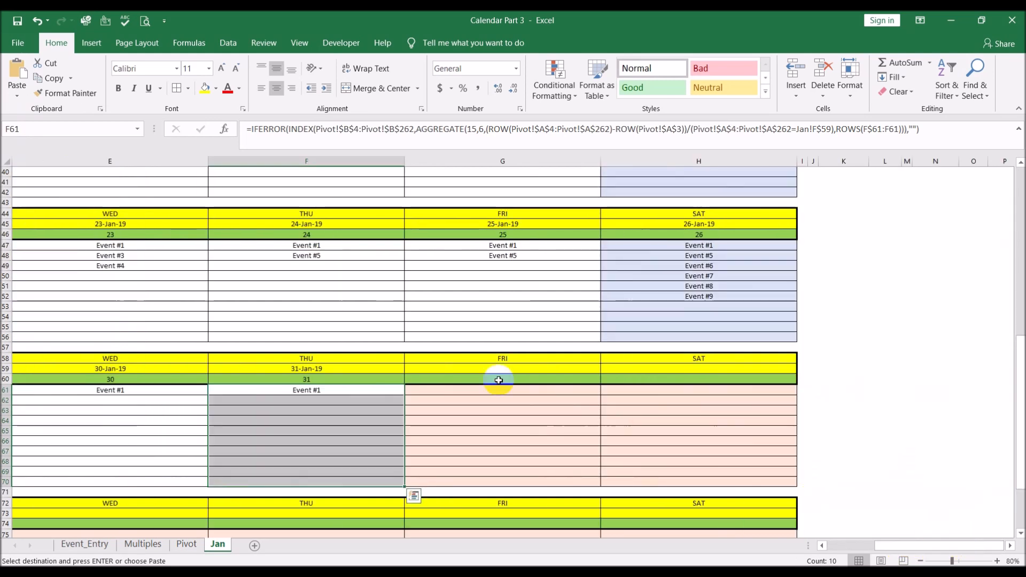
{"action": "left_click", "coordinate": [465, 390]}
{"action": "key", "text": "ctrl+v"}
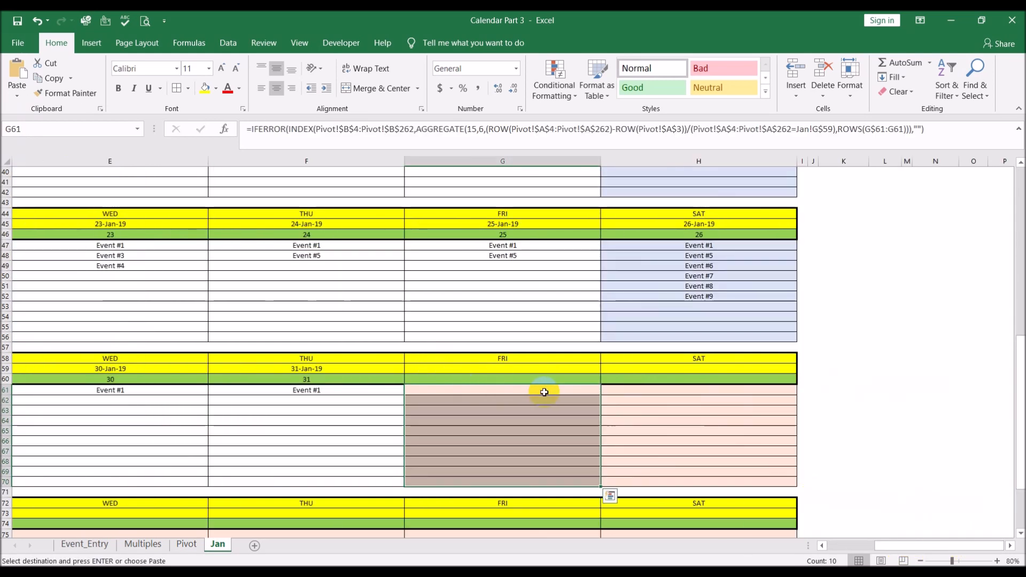
{"action": "left_click", "coordinate": [617, 392]}
{"action": "key", "text": "ctrl+v"}
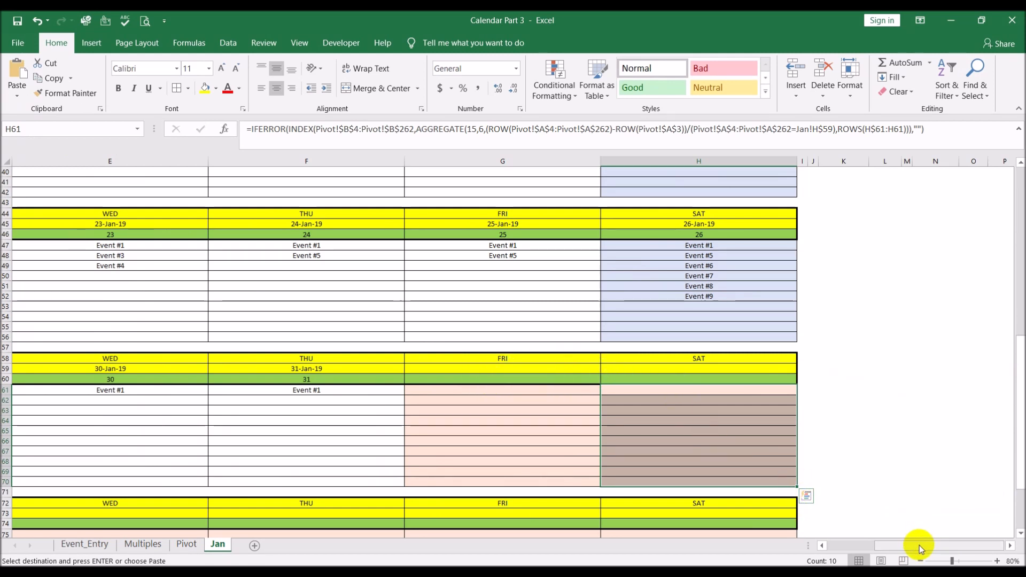
- Paste the copied formulas into the sixth week's Sunday block at B75 and correct B75's references to Jan!B$73 and ROWS(B$75:B75)
{"action": "left_click_drag", "start_coordinate": [920, 549], "coordinate": [518, 546]}
{"action": "scroll", "coordinate": [590, 383], "scroll_direction": "down", "scroll_amount": 3}
{"action": "scroll", "coordinate": [590, 384], "scroll_direction": "down", "scroll_amount": 1}
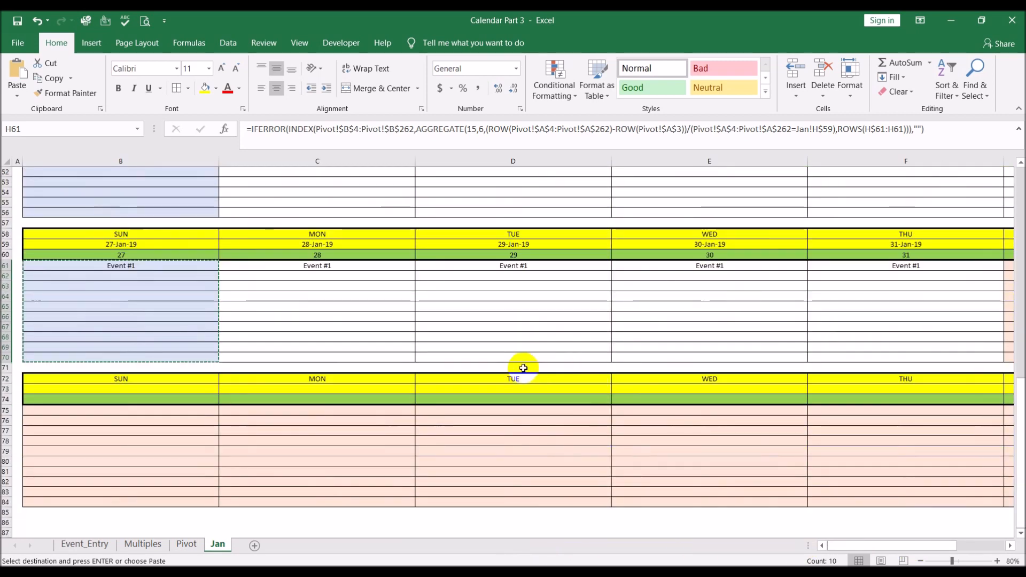
{"action": "left_click", "coordinate": [175, 410]}
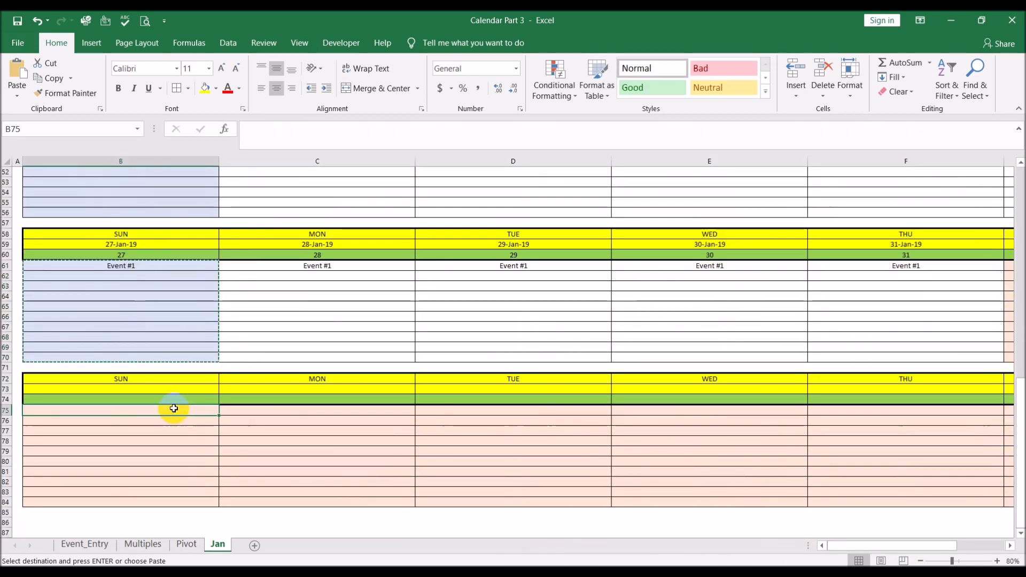
{"action": "key", "text": "ctrl+v"}
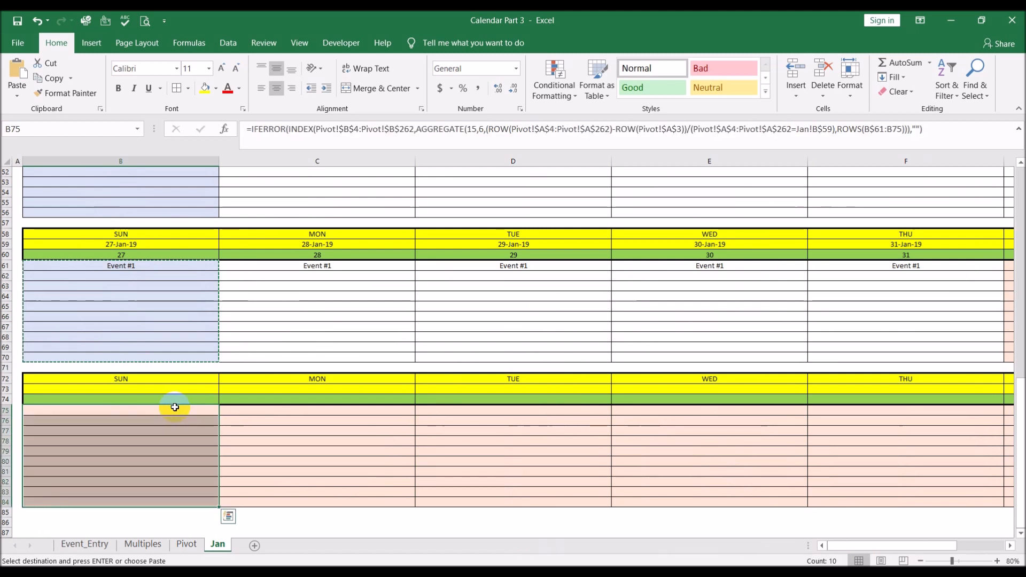
{"action": "left_click", "coordinate": [175, 408]}
{"action": "left_click", "coordinate": [915, 133]}
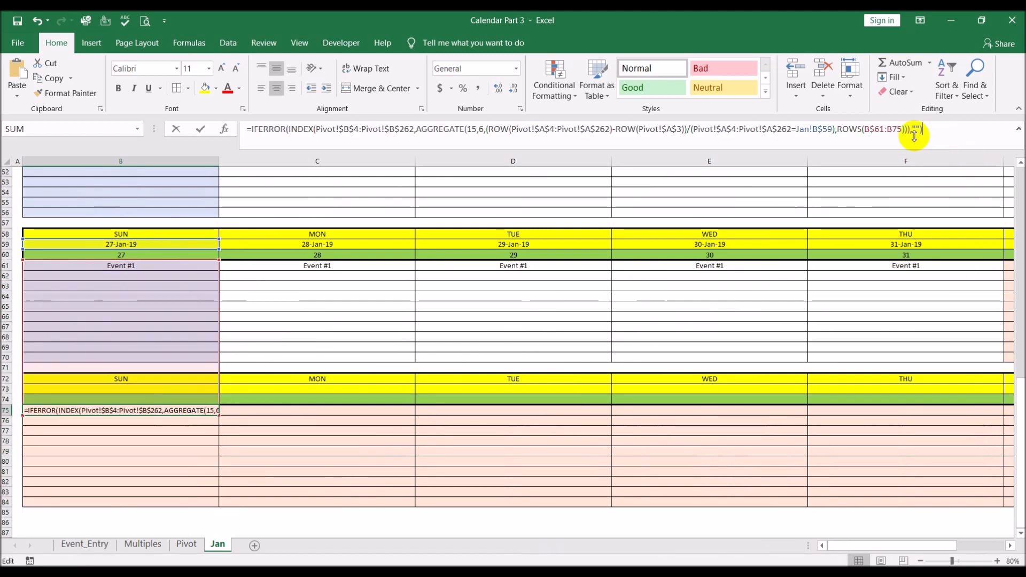
{"action": "left_click_drag", "start_coordinate": [219, 261], "coordinate": [216, 411]}
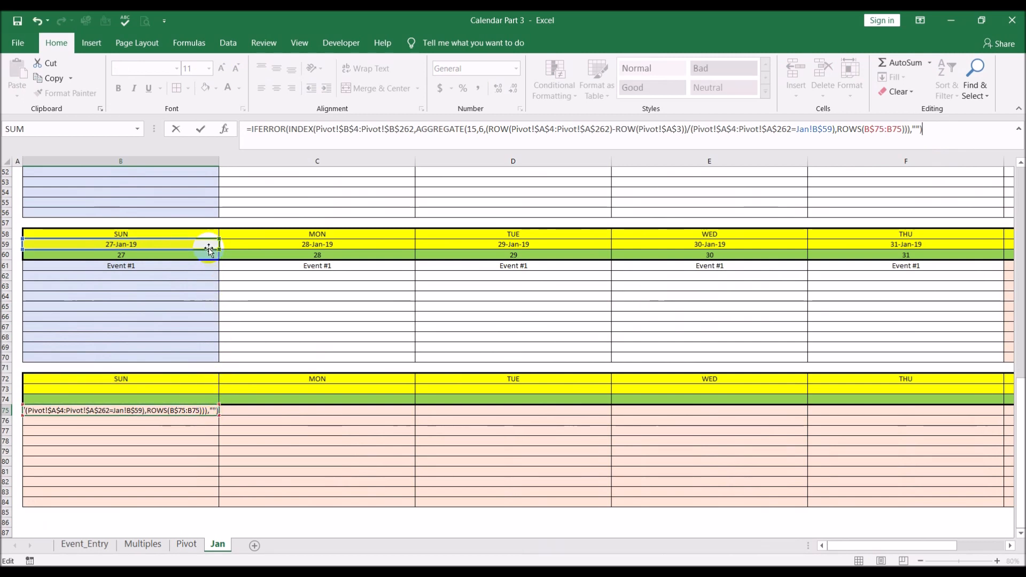
{"action": "left_click_drag", "start_coordinate": [208, 249], "coordinate": [196, 392]}
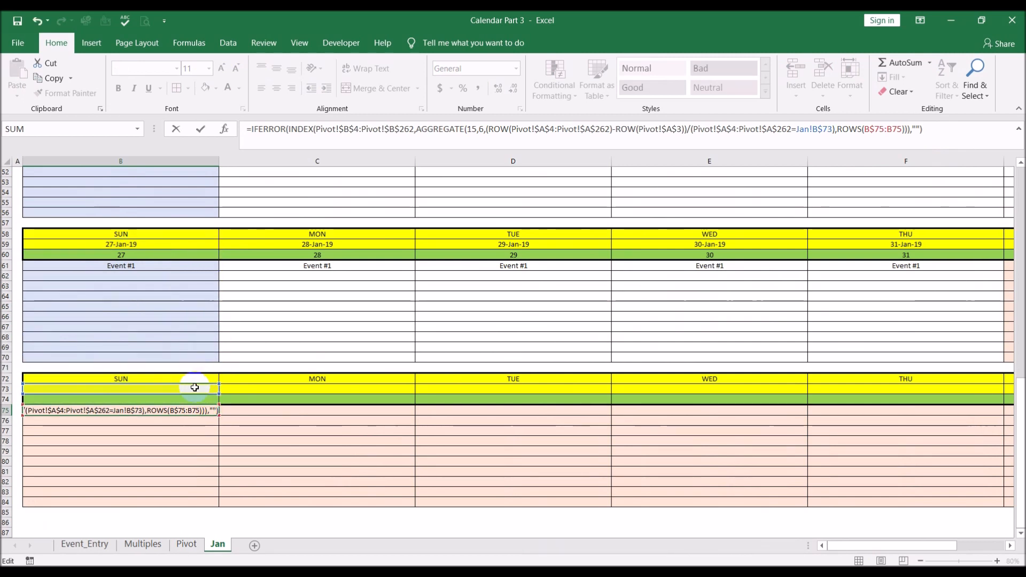
- Copy the corrected formula in B75 and paste only the formula down the sixth week's Sunday block, B75:B84
{"action": "left_click", "coordinate": [188, 408]}
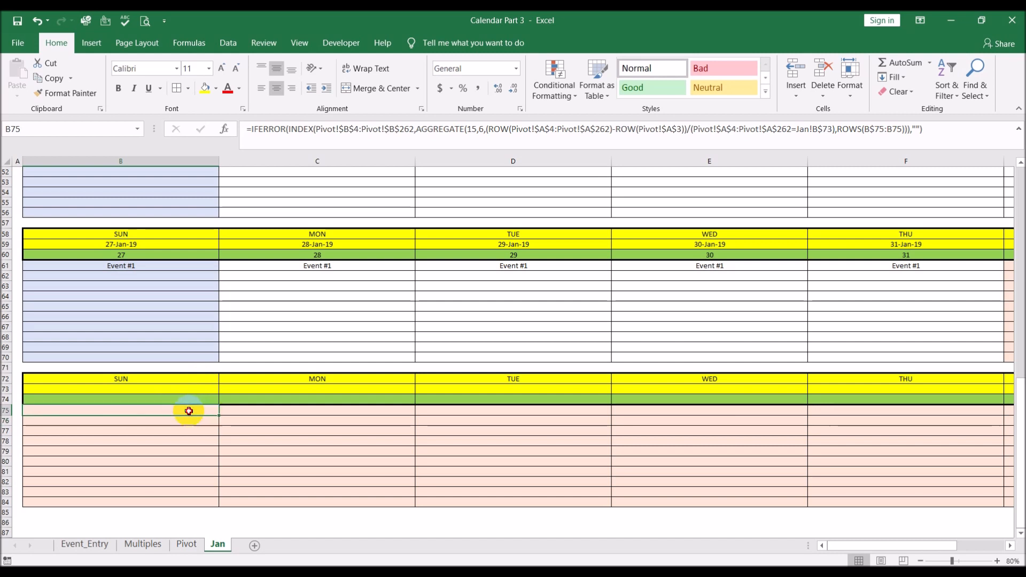
{"action": "key", "text": "ctrl+c"}
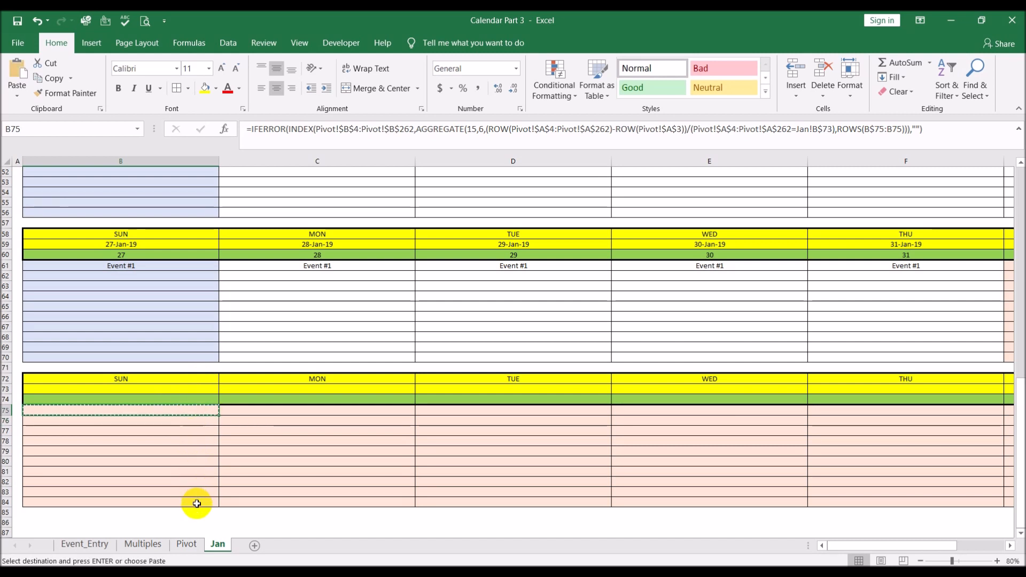
{"action": "left_click", "coordinate": [197, 504], "text": "shift"}
{"action": "left_click", "coordinate": [17, 96]}
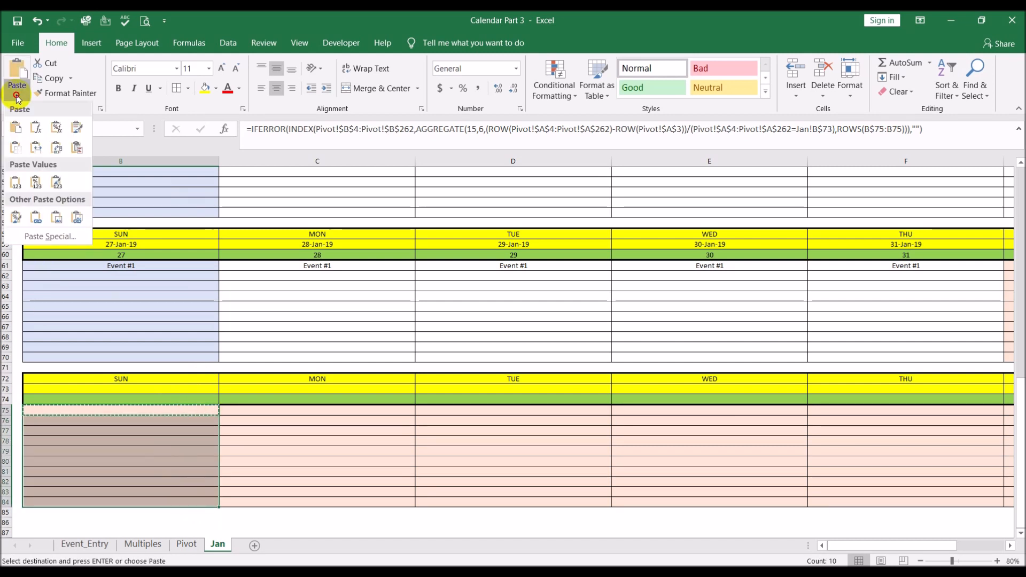
{"action": "left_click", "coordinate": [37, 129]}
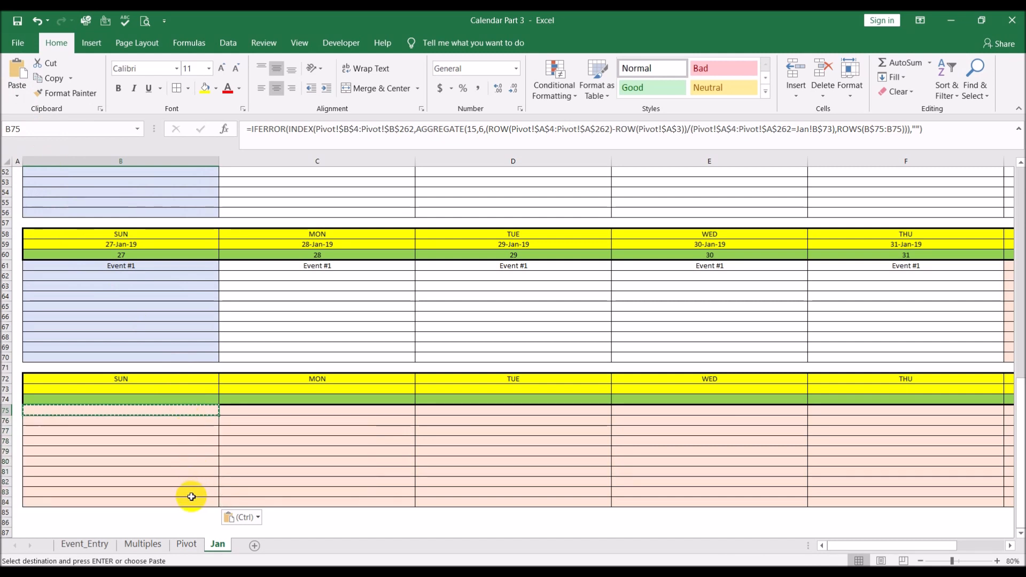
- Copy B75:B84 and paste only its formulas into the sixth week's Monday block starting at C75
{"action": "left_click", "coordinate": [196, 500], "text": "shift"}
{"action": "key", "text": "ctrl+c"}
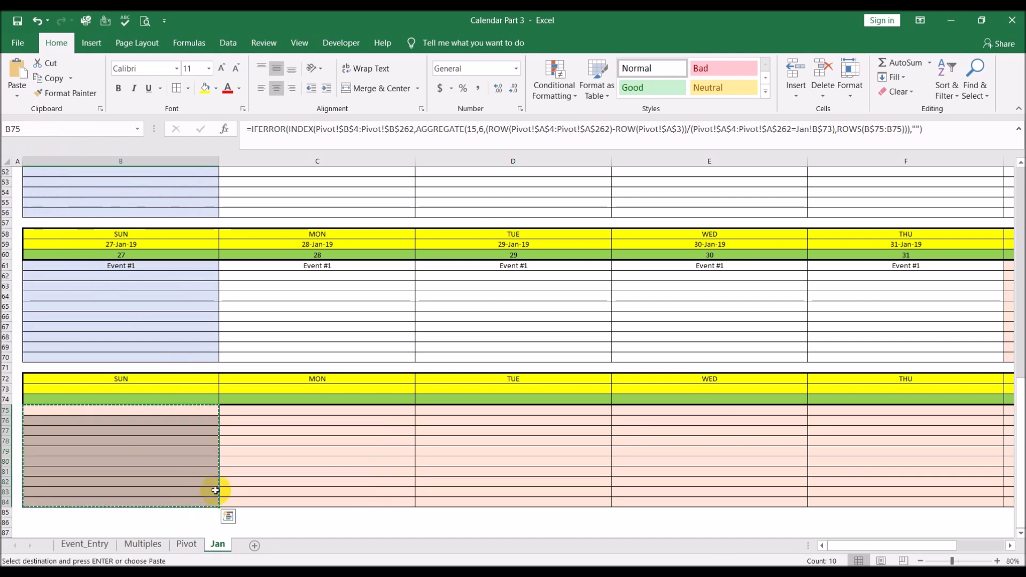
{"action": "left_click", "coordinate": [247, 419]}
{"action": "left_click", "coordinate": [18, 97]}
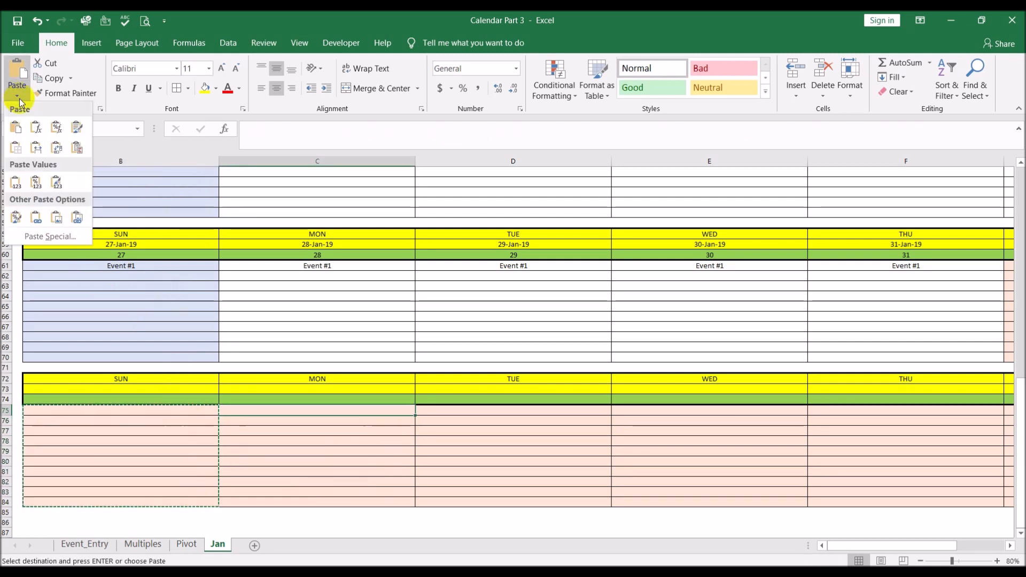
{"action": "left_click", "coordinate": [36, 127]}
- Paste the copied formulas into the sixth week's Tuesday through Thursday blocks, starting at D75, E75 and F75
{"action": "left_click", "coordinate": [477, 415]}
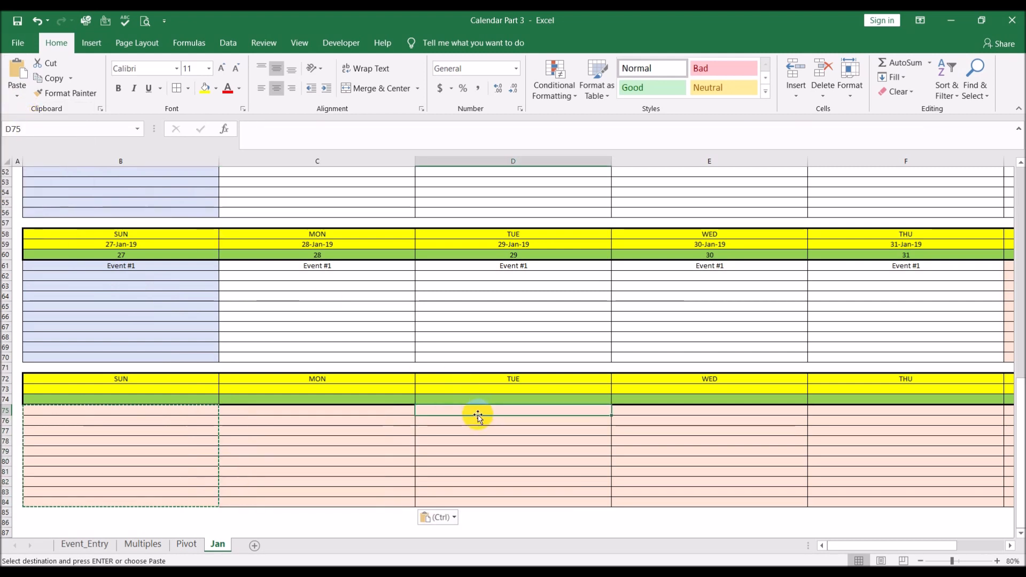
{"action": "key", "text": "ctrl+v"}
{"action": "left_click", "coordinate": [624, 409]}
{"action": "key", "text": "ctrl+v"}
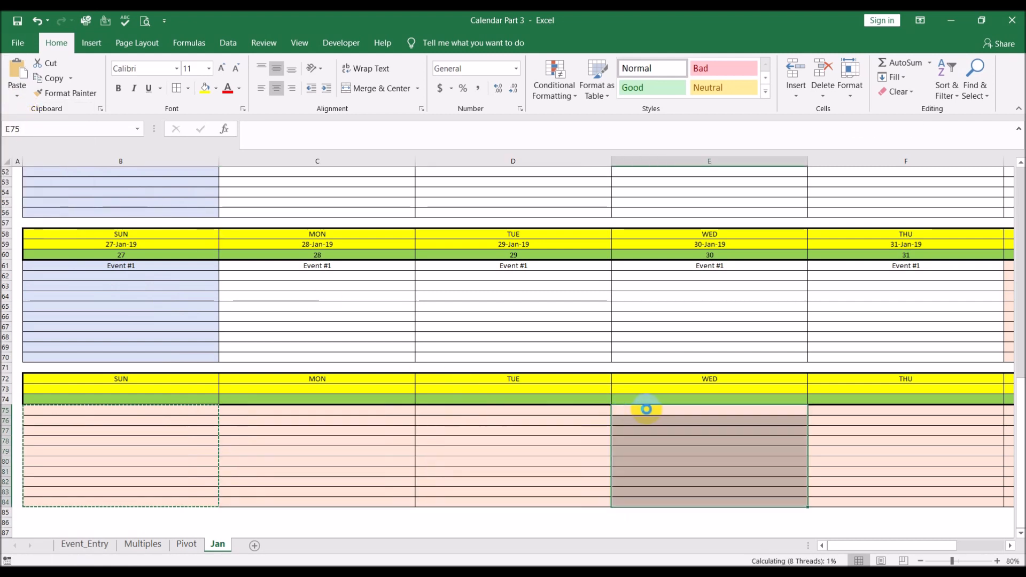
{"action": "left_click", "coordinate": [872, 407]}
{"action": "key", "text": "ctrl+v"}
- Paste the copied formulas into the sixth week's Friday and Saturday blocks, starting at G75 and H75
{"action": "left_click_drag", "start_coordinate": [919, 546], "coordinate": [967, 546]}
{"action": "left_click", "coordinate": [527, 412]}
{"action": "key", "text": "ctrl+v"}
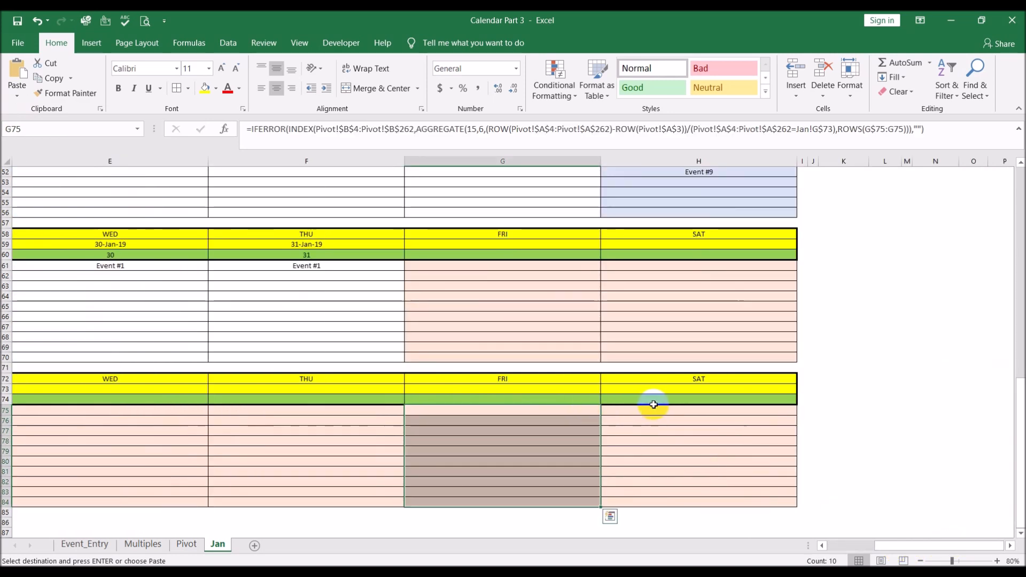
{"action": "left_click", "coordinate": [659, 406]}
{"action": "key", "text": "ctrl+v"}
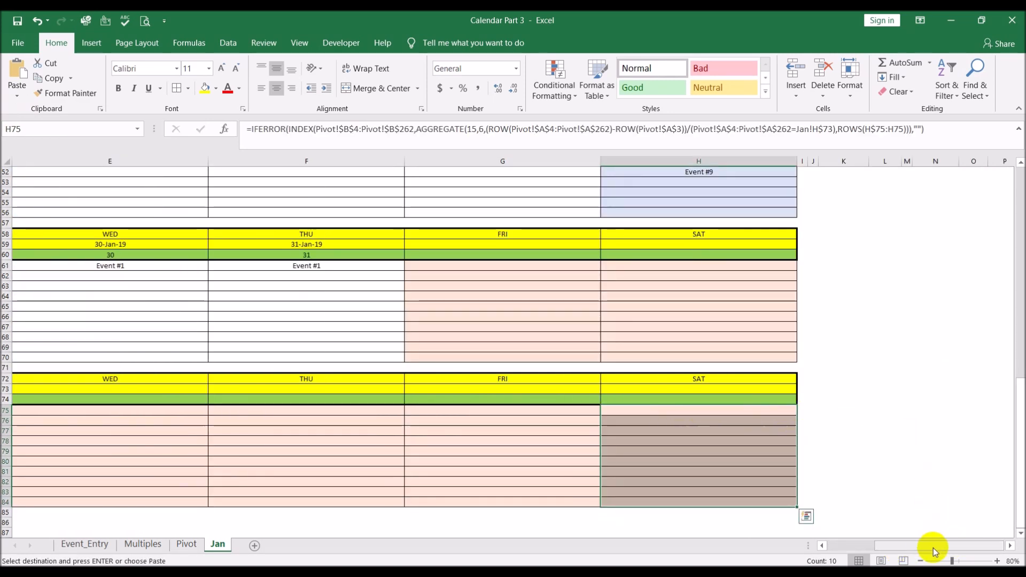
- End the pending paste of the Saturday block and look over the Jan calendar from its first week
{"action": "left_click_drag", "start_coordinate": [923, 547], "coordinate": [554, 332]}
{"action": "scroll", "coordinate": [554, 332], "scroll_direction": "up", "scroll_amount": 17}
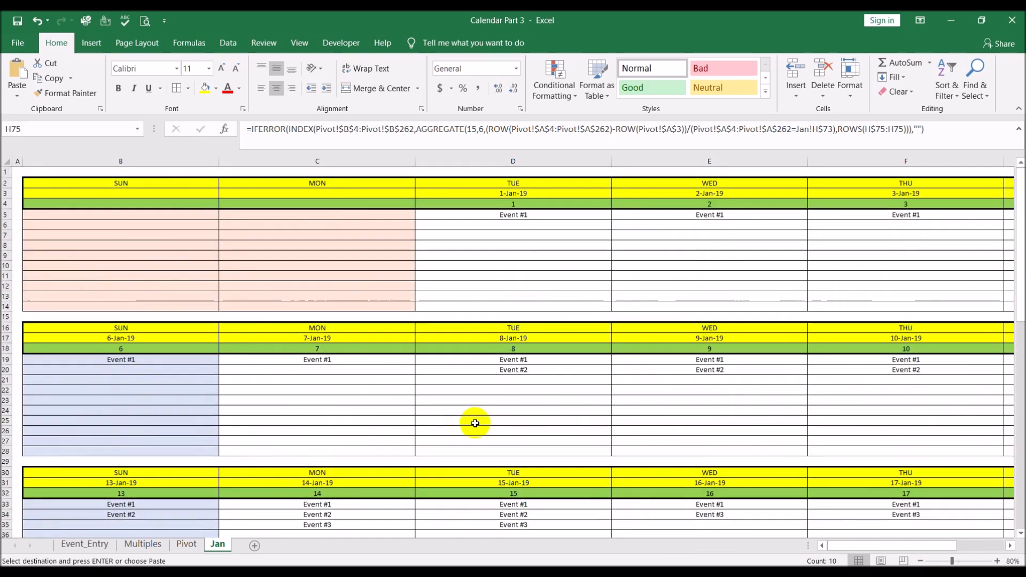
{"action": "key", "text": "Return"}
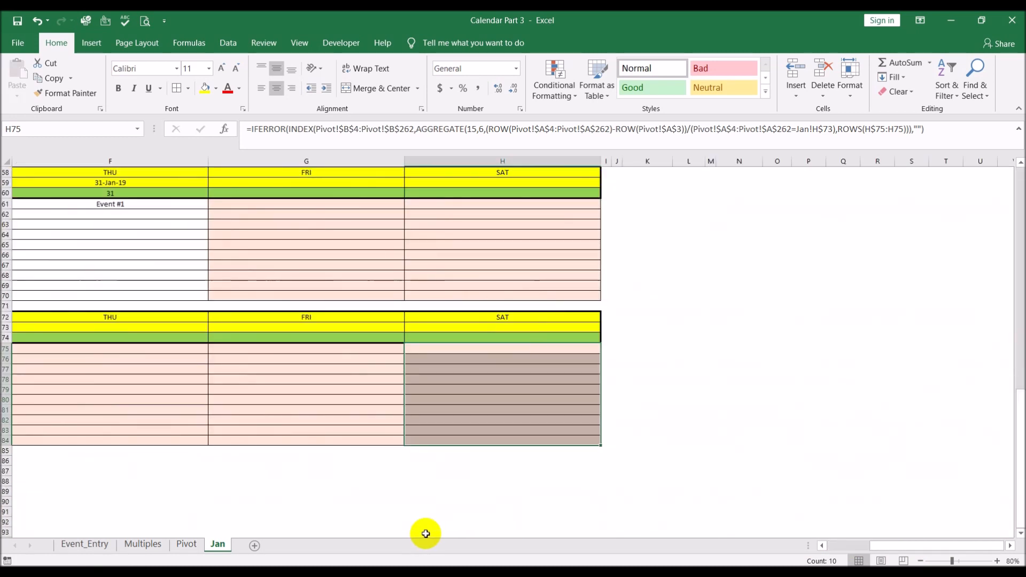
{"action": "left_click_drag", "start_coordinate": [1019, 495], "coordinate": [1005, 241]}
{"action": "left_click", "coordinate": [843, 255]}
{"action": "left_click_drag", "start_coordinate": [928, 546], "coordinate": [813, 545]}
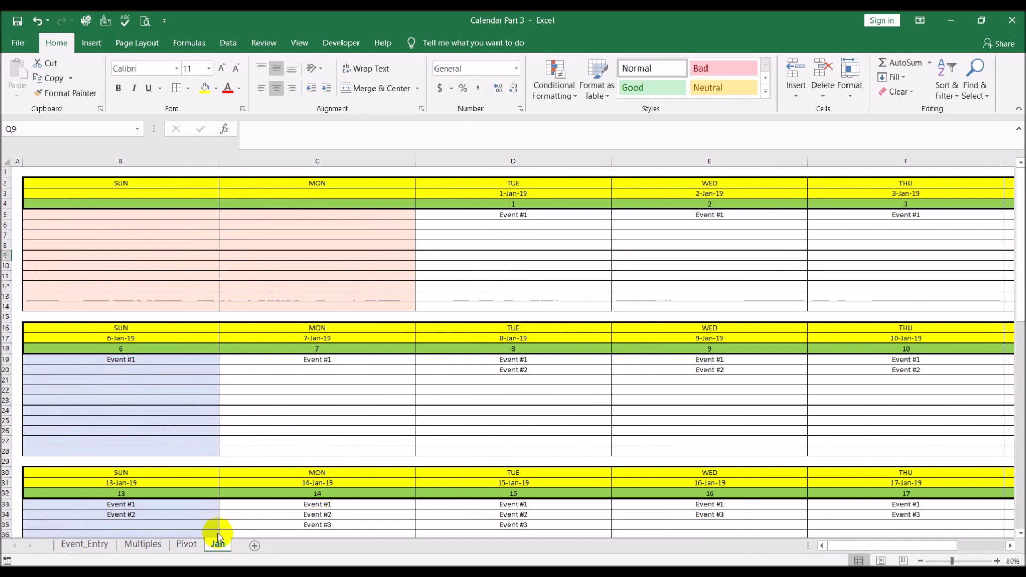
- Duplicate the Jan sheet at the end of the workbook and rename the copy Feb
{"action": "right_click", "coordinate": [225, 549]}
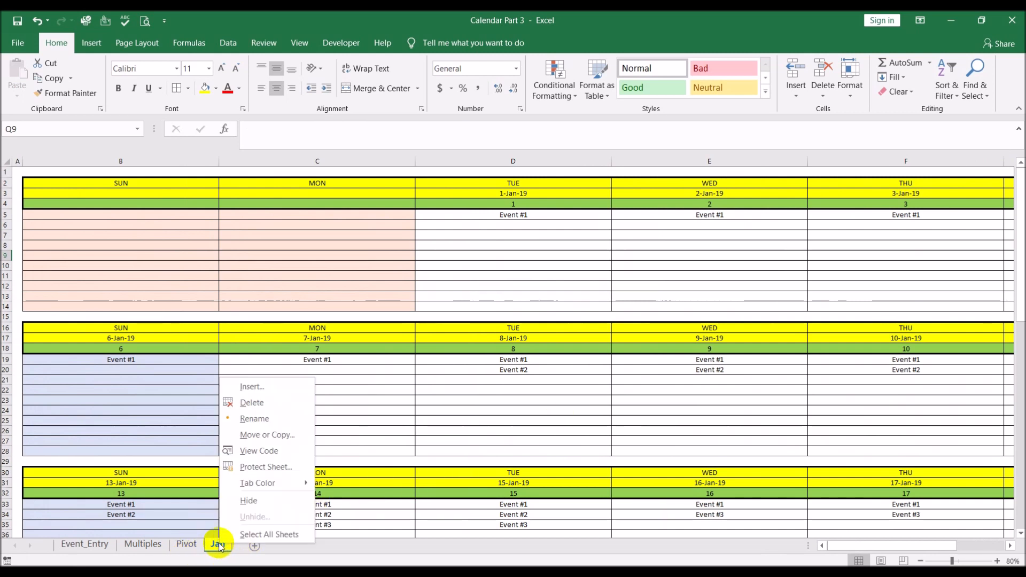
{"action": "left_click", "coordinate": [264, 437]}
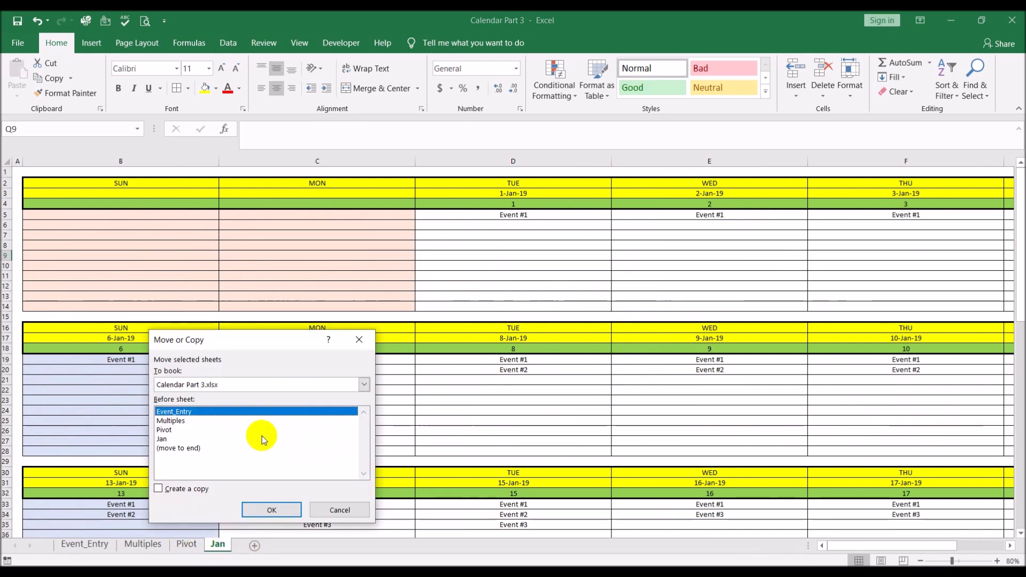
{"action": "left_click", "coordinate": [179, 448]}
{"action": "left_click", "coordinate": [194, 489]}
{"action": "left_click", "coordinate": [270, 510]}
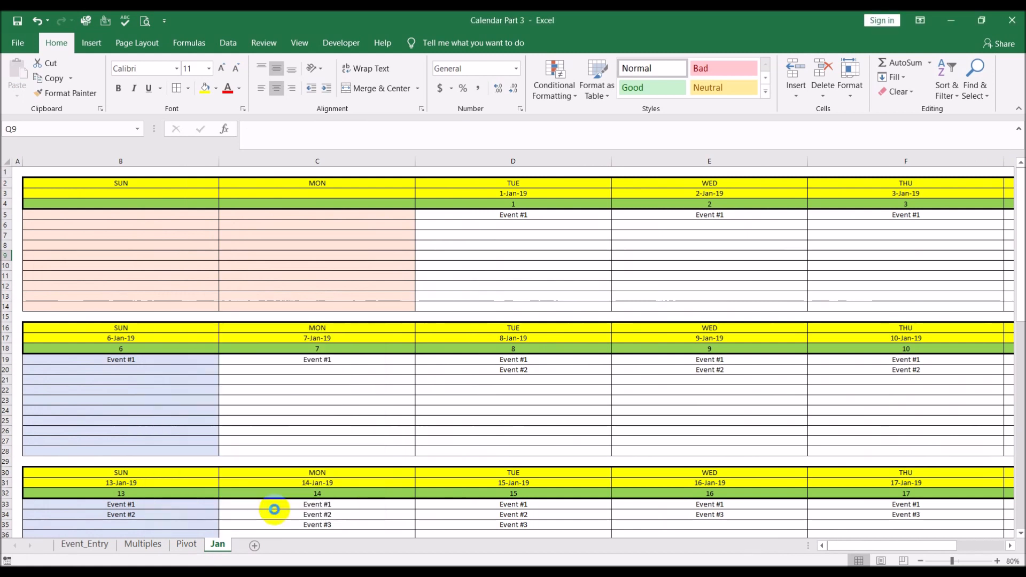
{"action": "double_click", "coordinate": [254, 544]}
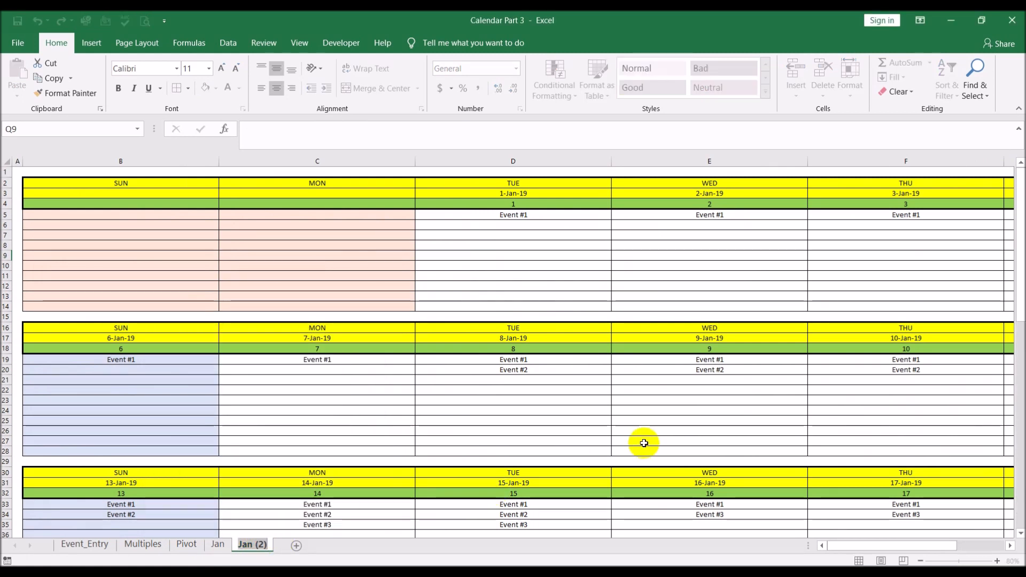
{"action": "type", "text": "Feb"}
{"action": "key", "text": "Return"}
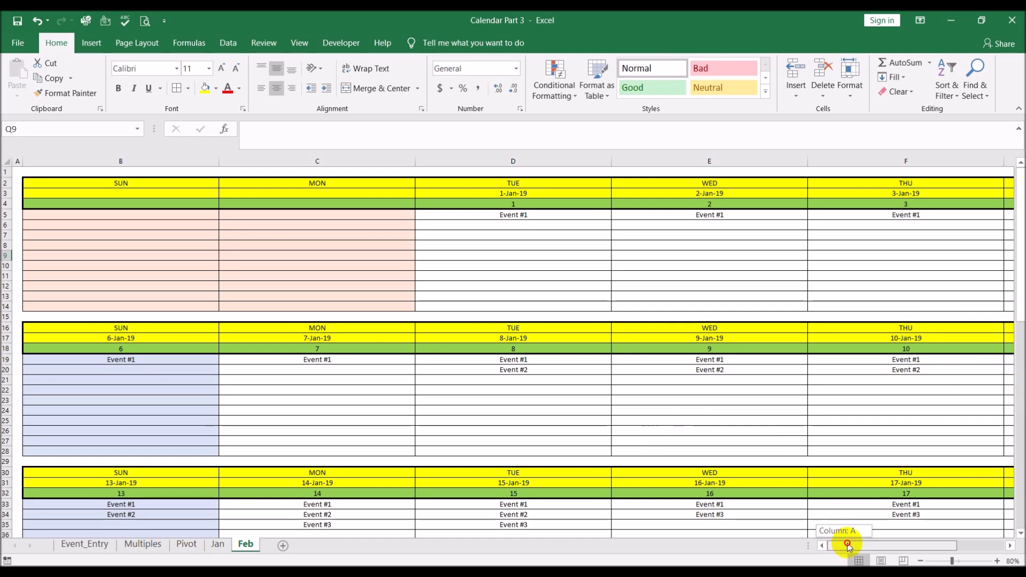
- Set the Start of Month date in K4 of the Feb sheet to 2/1
{"action": "left_click_drag", "start_coordinate": [848, 546], "coordinate": [896, 546]}
{"action": "left_click", "coordinate": [844, 204]}
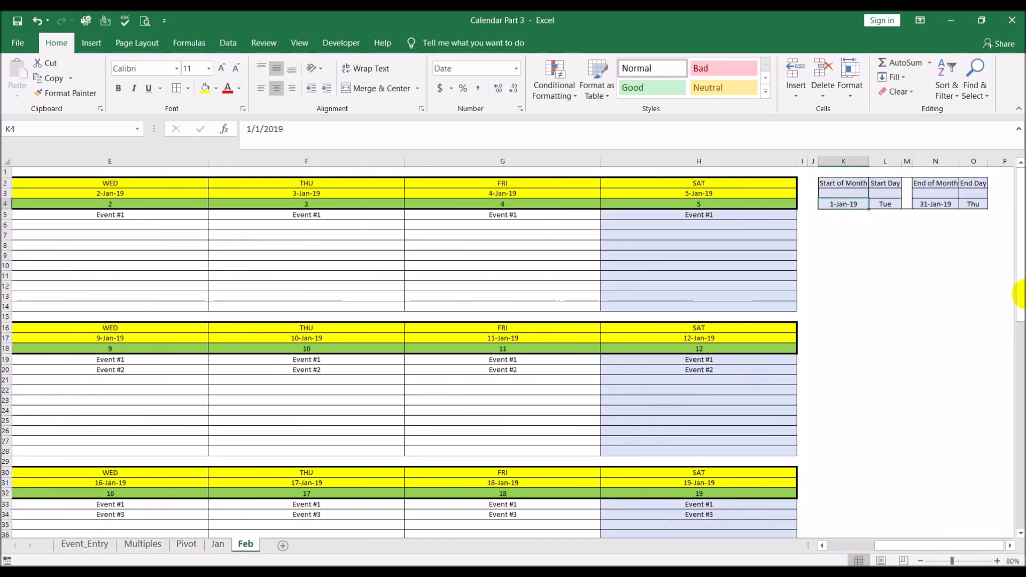
{"action": "type", "text": "2/1"}
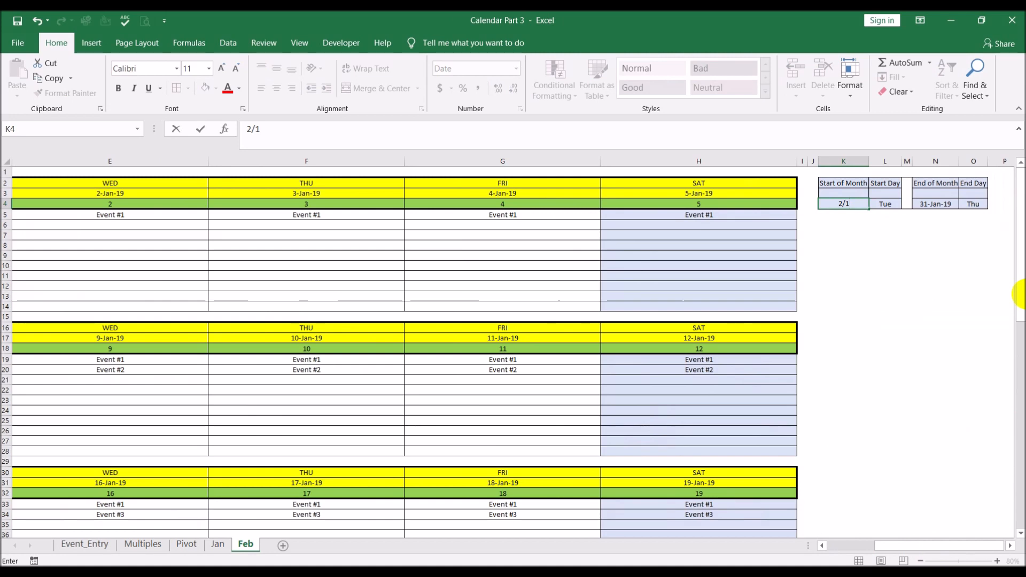
{"action": "key", "text": "Return"}
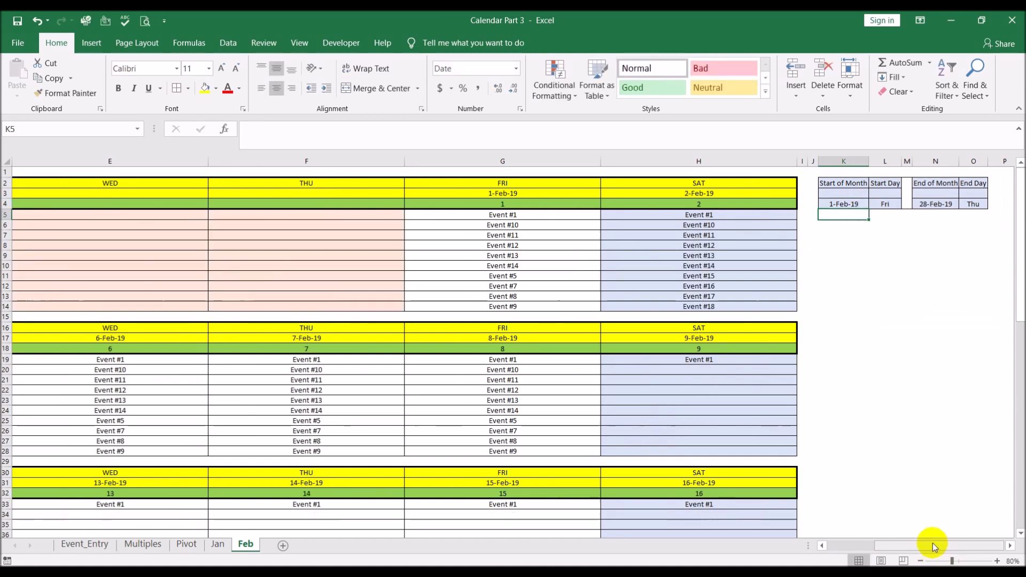
- Compare the 1-Feb events in G5:G14 of the Feb calendar with that date's entries on the Pivot sheet
{"action": "left_click_drag", "start_coordinate": [928, 545], "coordinate": [852, 548]}
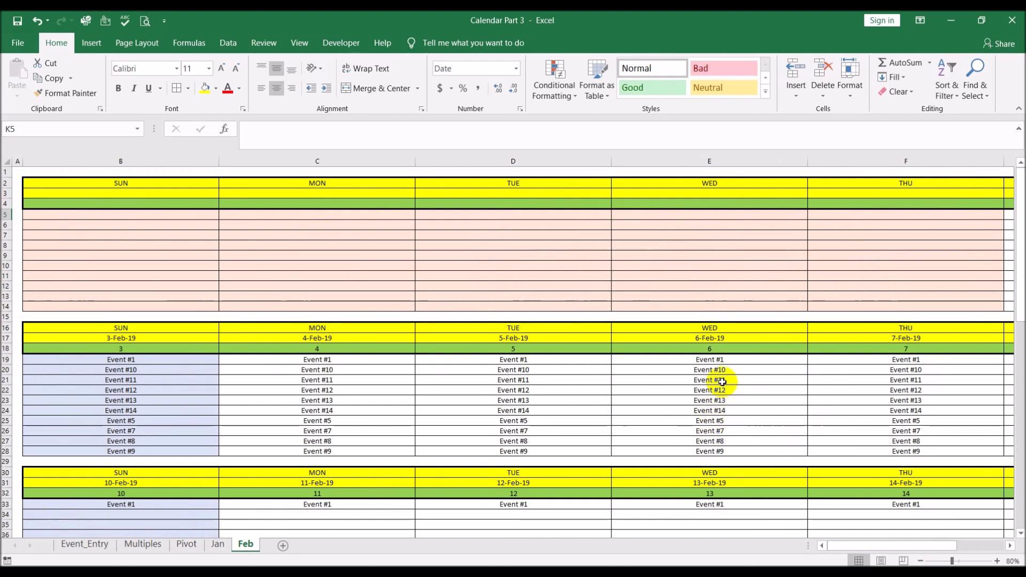
{"action": "left_click_drag", "start_coordinate": [866, 545], "coordinate": [915, 545]}
{"action": "left_click", "coordinate": [528, 196]}
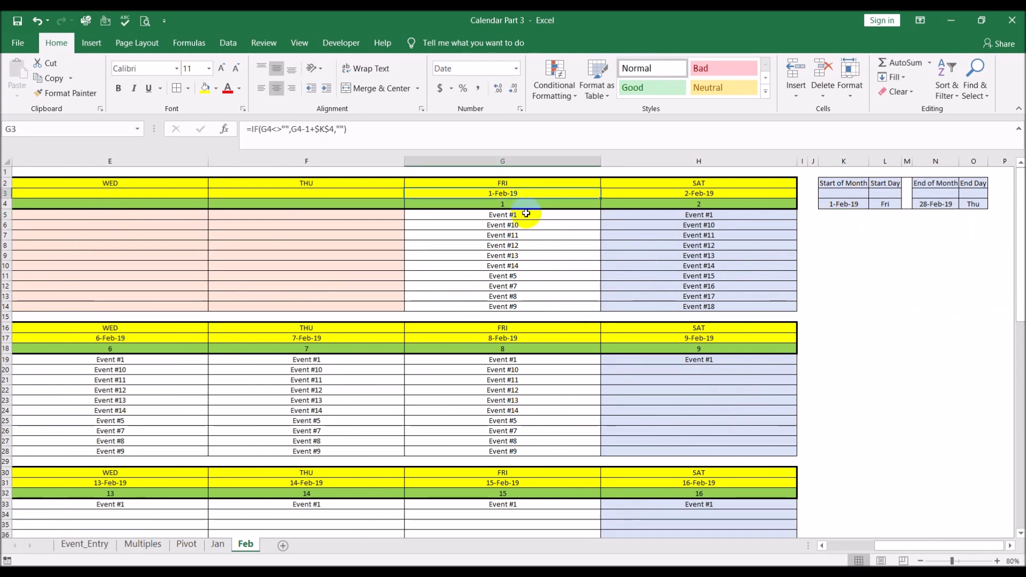
{"action": "left_click_drag", "start_coordinate": [527, 214], "coordinate": [523, 304]}
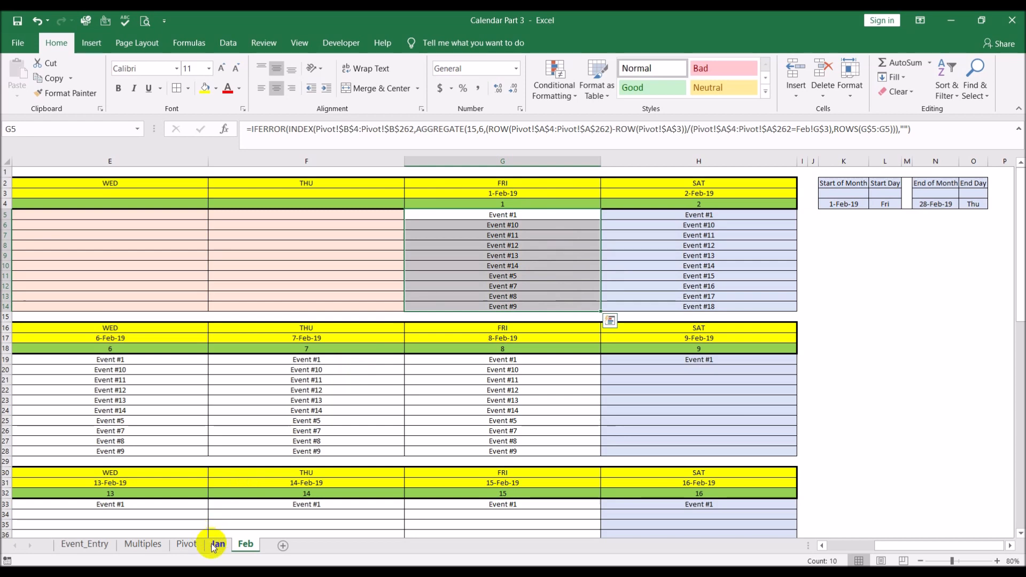
{"action": "left_click", "coordinate": [188, 544]}
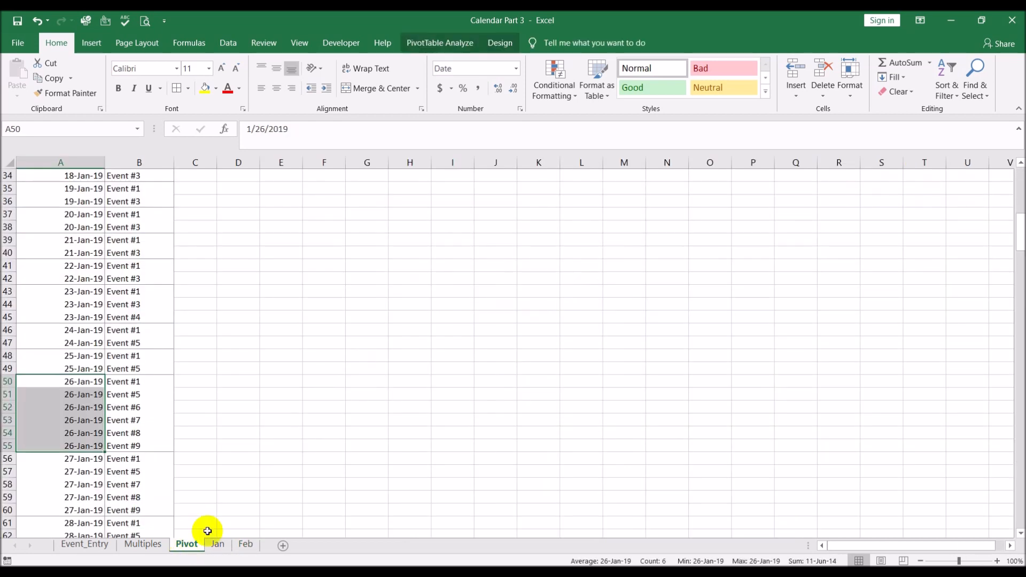
{"action": "scroll", "coordinate": [295, 384], "scroll_direction": "down", "scroll_amount": 12}
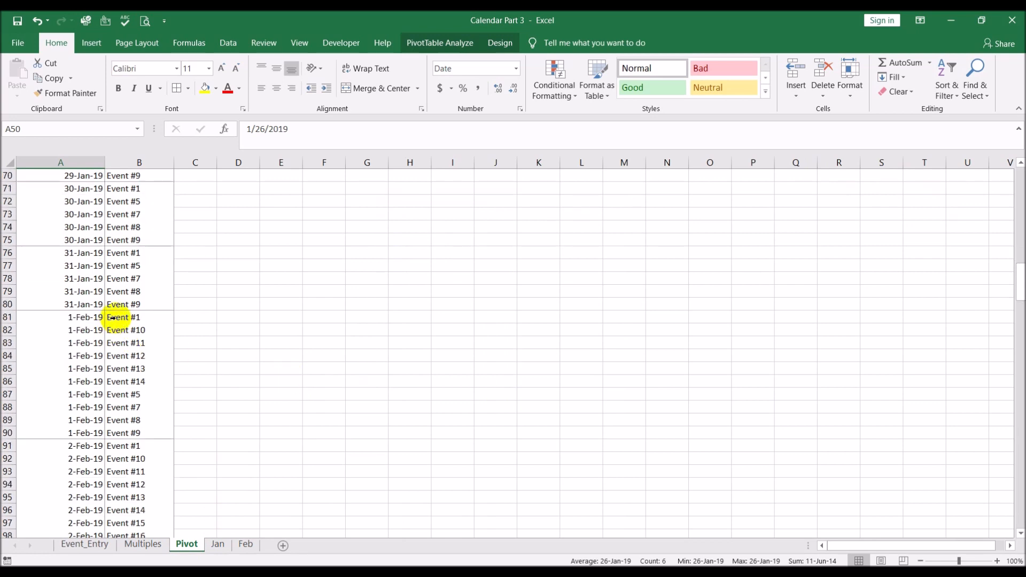
{"action": "left_click_drag", "start_coordinate": [114, 318], "coordinate": [142, 433]}
{"action": "left_click", "coordinate": [274, 328]}
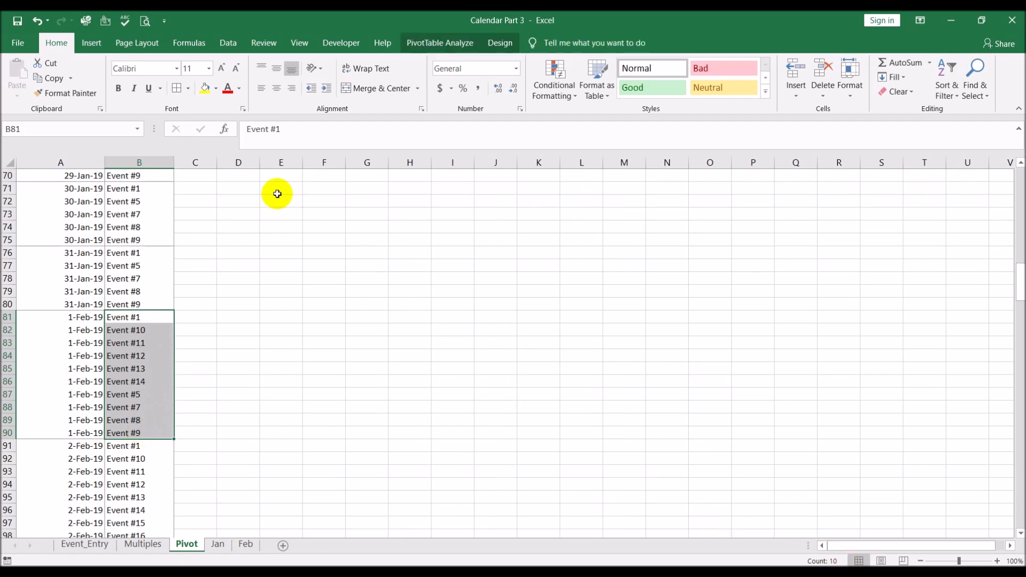
- Examine the 2-Feb entries on the Pivot sheet and compare them with the first Saturday block of the Feb calendar
{"action": "left_click", "coordinate": [316, 240]}
{"action": "scroll", "coordinate": [240, 384], "scroll_direction": "down", "scroll_amount": 4}
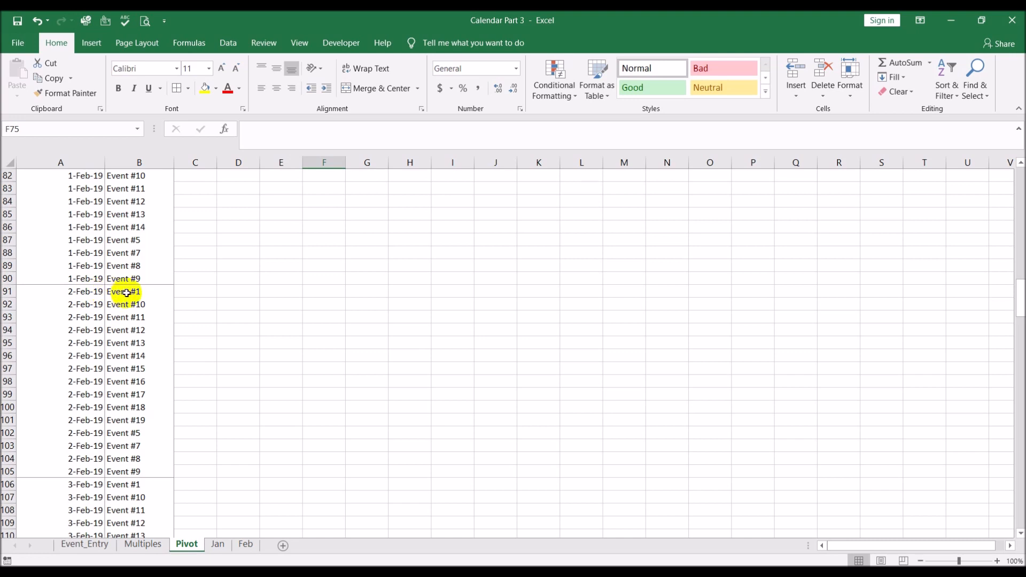
{"action": "left_click_drag", "start_coordinate": [127, 293], "coordinate": [137, 472]}
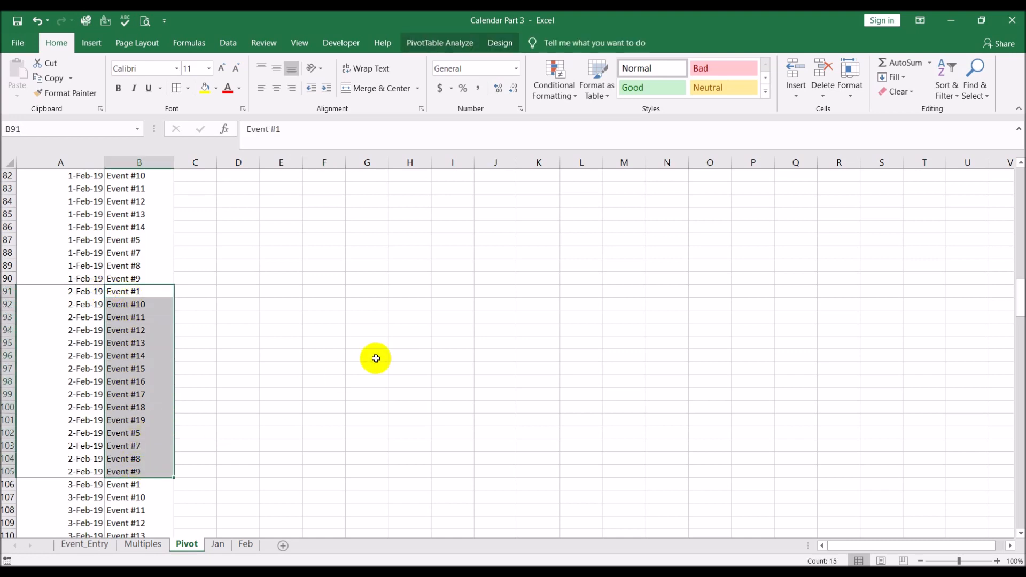
{"action": "left_click", "coordinate": [382, 342]}
{"action": "left_click", "coordinate": [246, 544]}
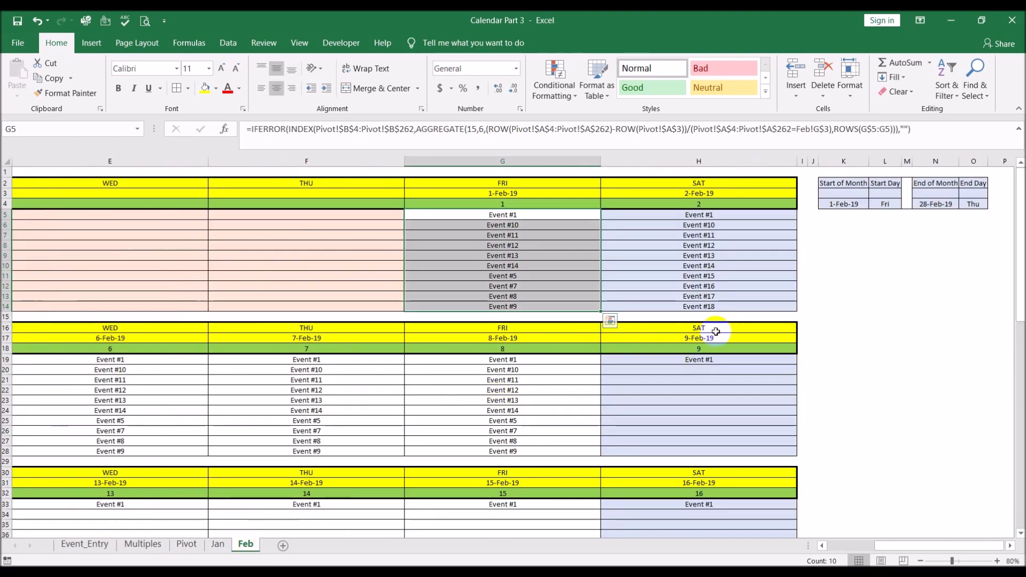
{"action": "left_click", "coordinate": [801, 265]}
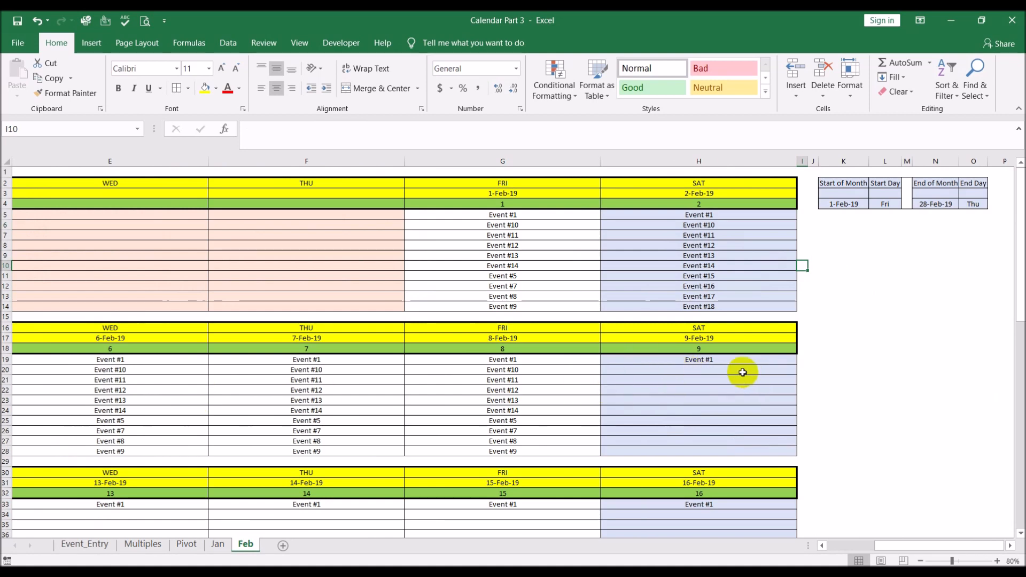
- Check the Pivot entries for 3-Feb through 9-Feb against the second week of the Feb calendar
{"action": "left_click", "coordinate": [219, 544]}
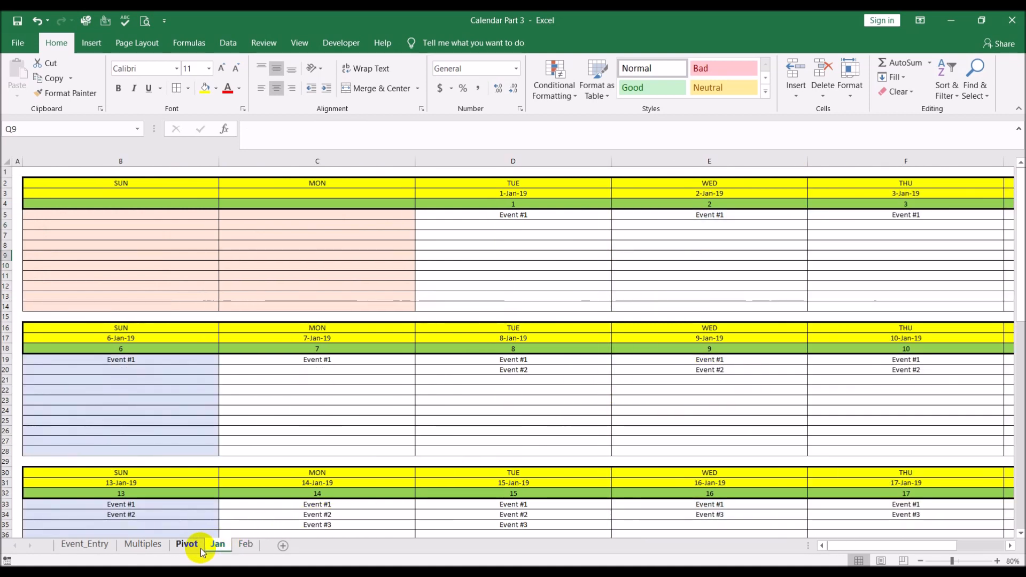
{"action": "left_click", "coordinate": [201, 549]}
{"action": "scroll", "coordinate": [278, 351], "scroll_direction": "down", "scroll_amount": 7}
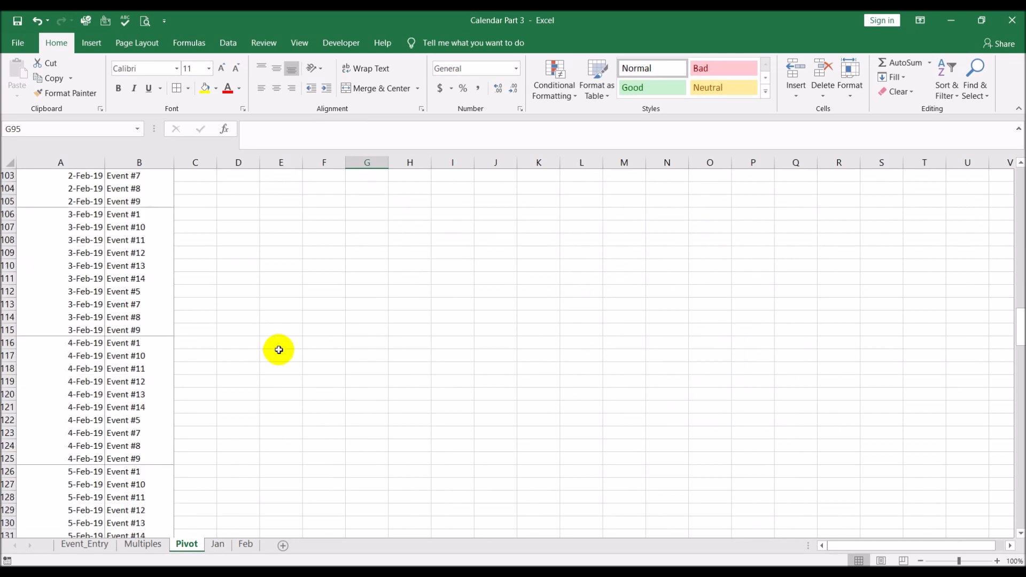
{"action": "scroll", "coordinate": [279, 349], "scroll_direction": "down", "scroll_amount": 6}
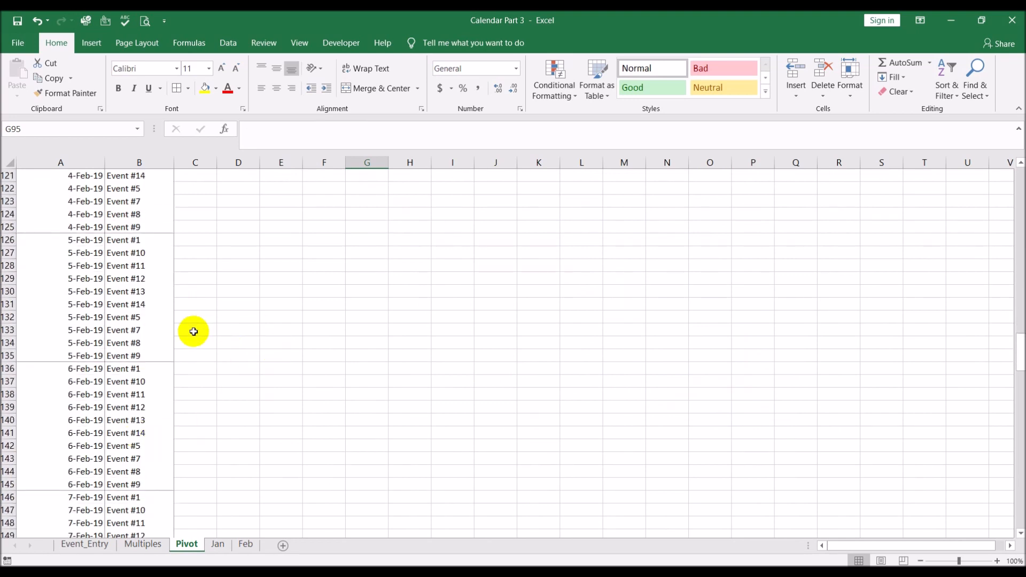
{"action": "scroll", "coordinate": [194, 332], "scroll_direction": "down", "scroll_amount": 2}
{"action": "scroll", "coordinate": [194, 332], "scroll_direction": "down", "scroll_amount": 8}
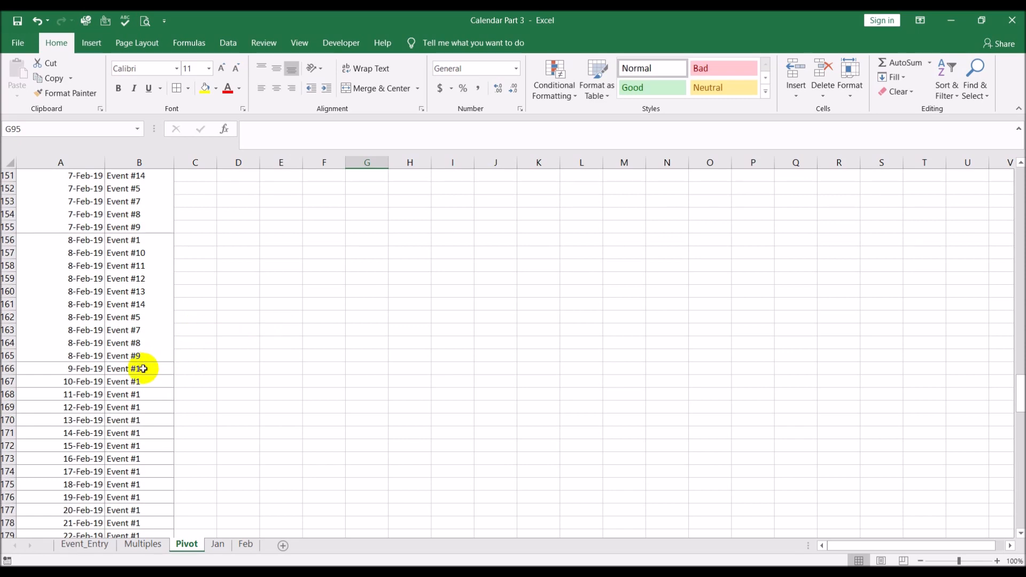
{"action": "left_click", "coordinate": [249, 544]}
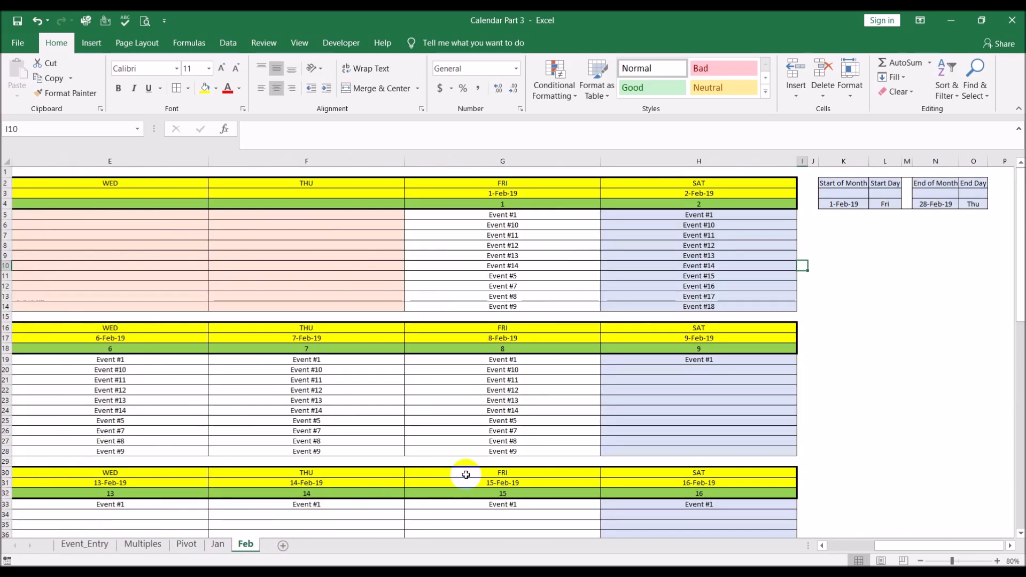
- Review the Feb calendar's third and fourth weeks and check the matching late-February entries on the Pivot sheet
{"action": "scroll", "coordinate": [928, 348], "scroll_direction": "down", "scroll_amount": 5}
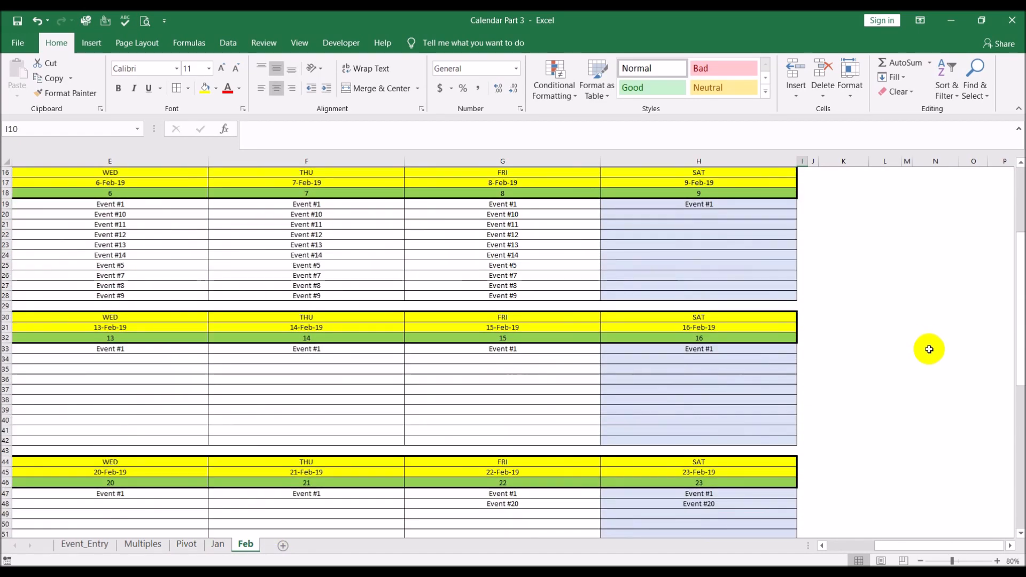
{"action": "scroll", "coordinate": [930, 349], "scroll_direction": "down", "scroll_amount": 3}
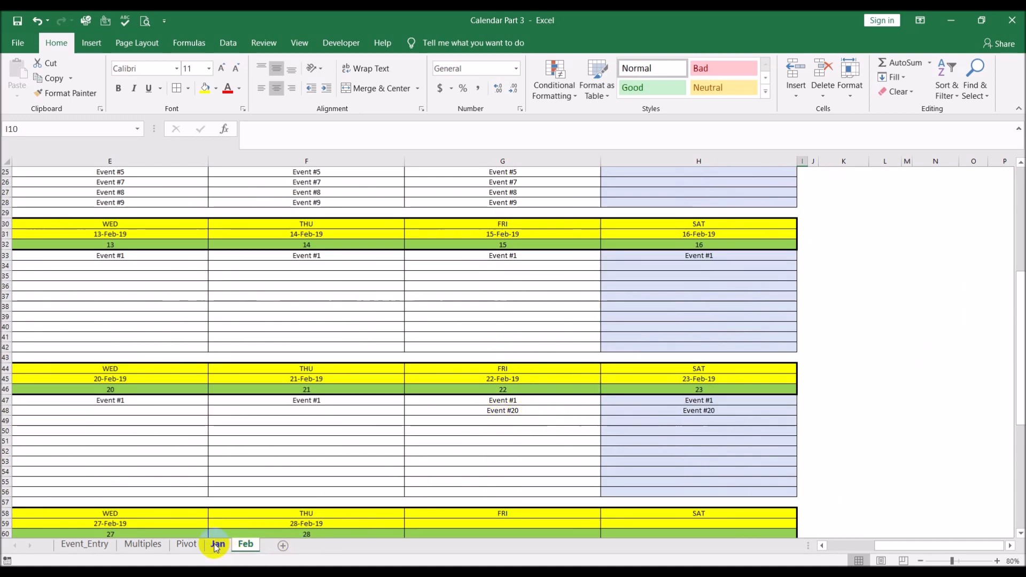
{"action": "left_click", "coordinate": [194, 551]}
{"action": "scroll", "coordinate": [135, 369], "scroll_direction": "down", "scroll_amount": 4}
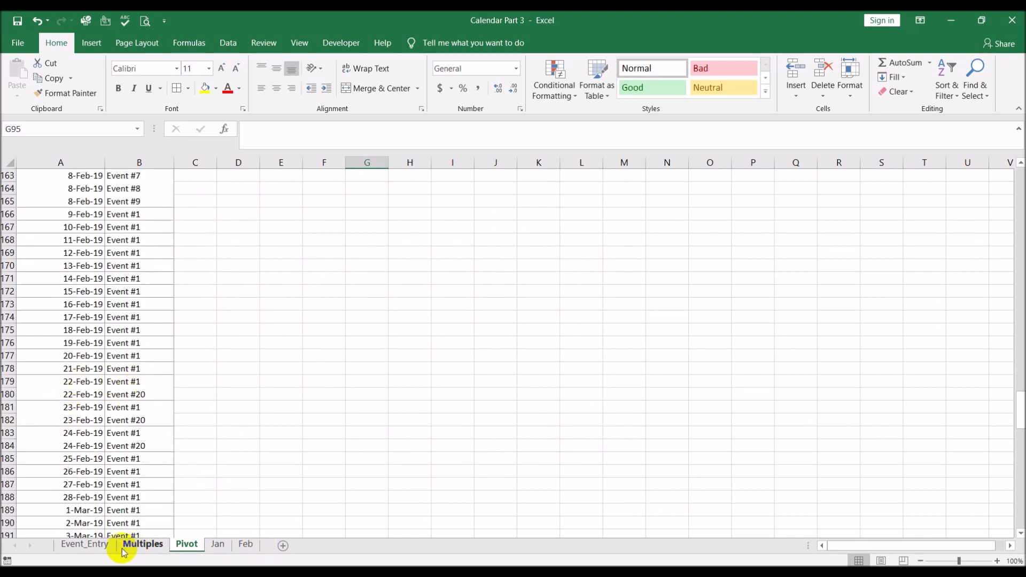
- Check the date ranges of Event #20 and Event #1 on the Event_Entry sheet against the 22-Feb block in the Feb calendar
{"action": "left_click", "coordinate": [86, 544]}
{"action": "scroll", "coordinate": [213, 305], "scroll_direction": "down", "scroll_amount": 1}
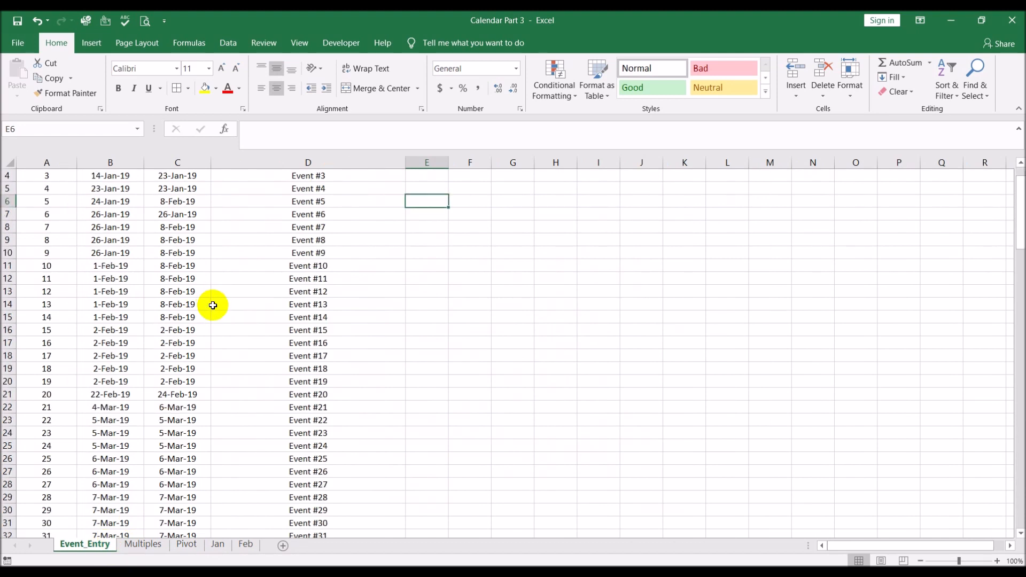
{"action": "left_click", "coordinate": [5, 394]}
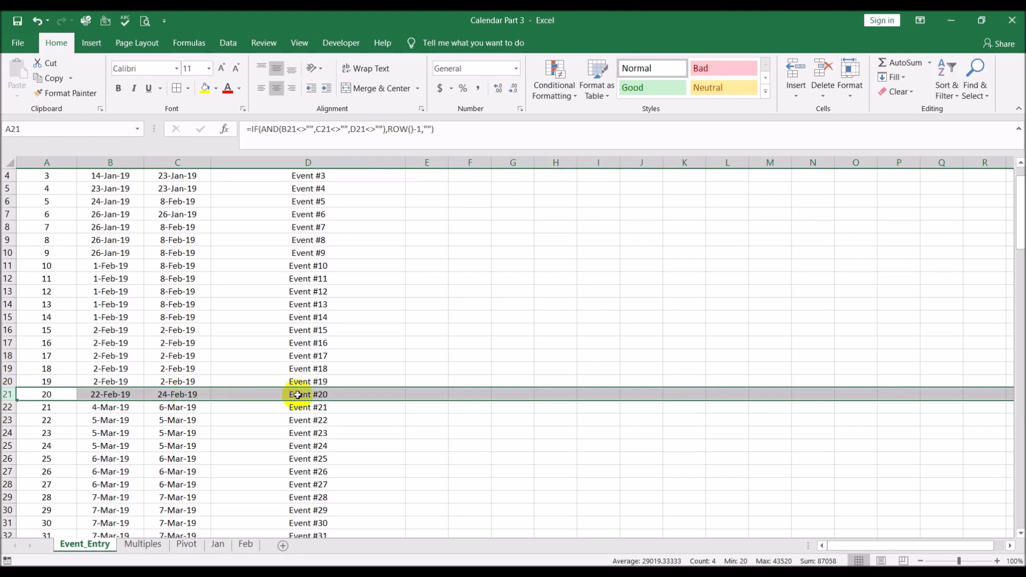
{"action": "scroll", "coordinate": [298, 394], "scroll_direction": "up", "scroll_amount": 1}
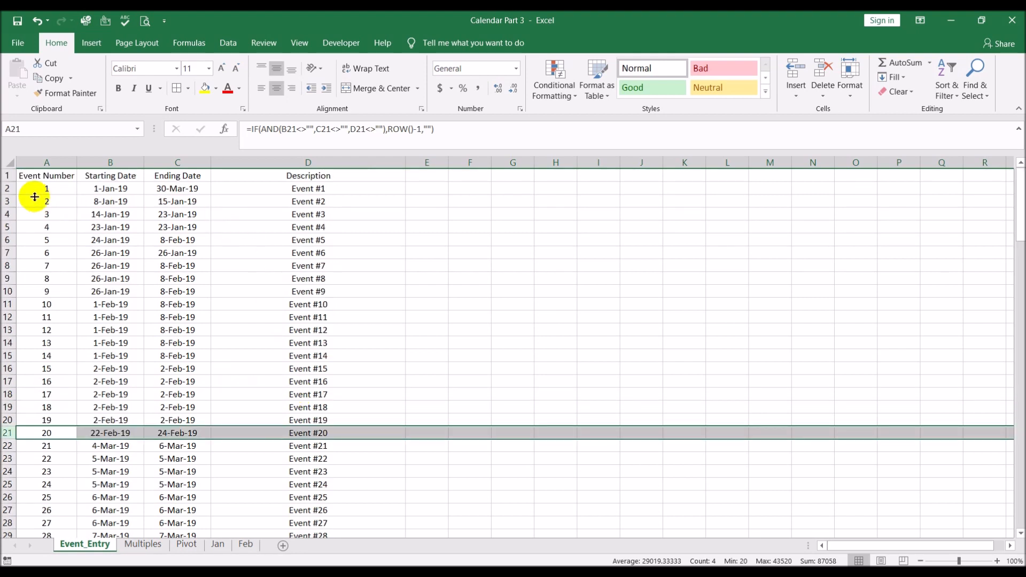
{"action": "left_click", "coordinate": [7, 188]}
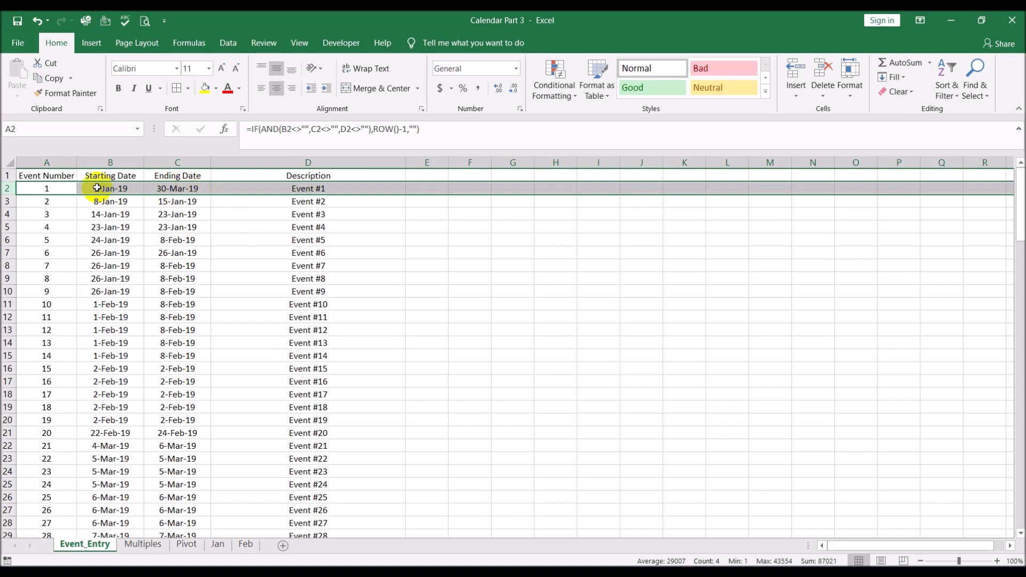
{"action": "left_click", "coordinate": [245, 545]}
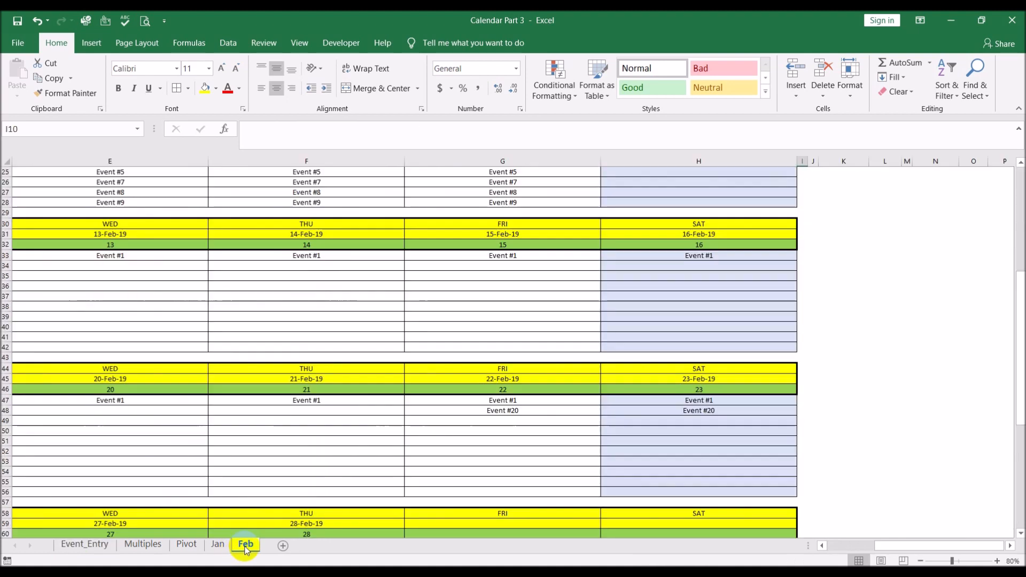
{"action": "left_click", "coordinate": [570, 408]}
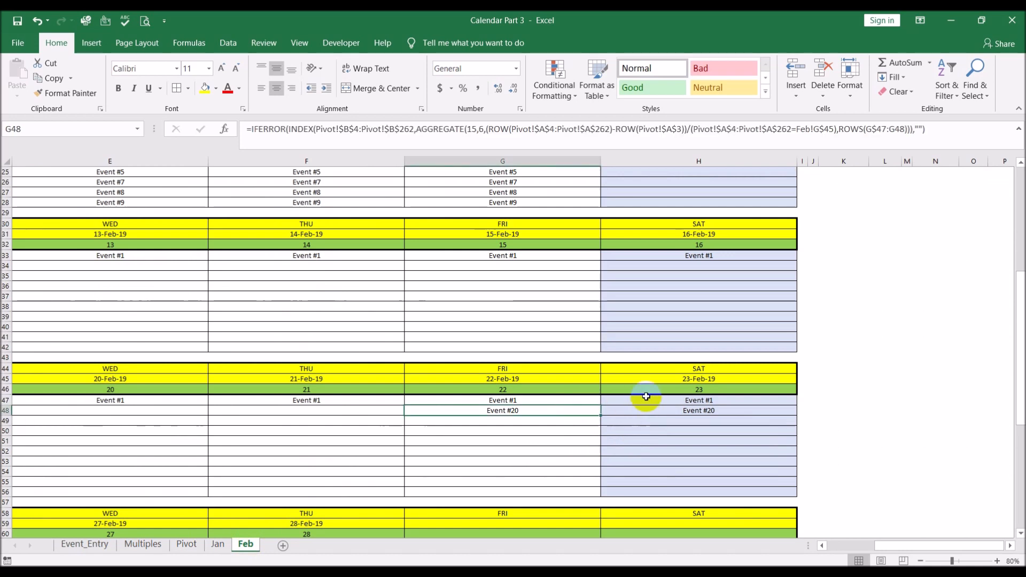
- Duplicate the Feb calendar sheet at the end of the workbook and rename the copy Mar
{"action": "scroll", "coordinate": [646, 397], "scroll_direction": "up", "scroll_amount": 8}
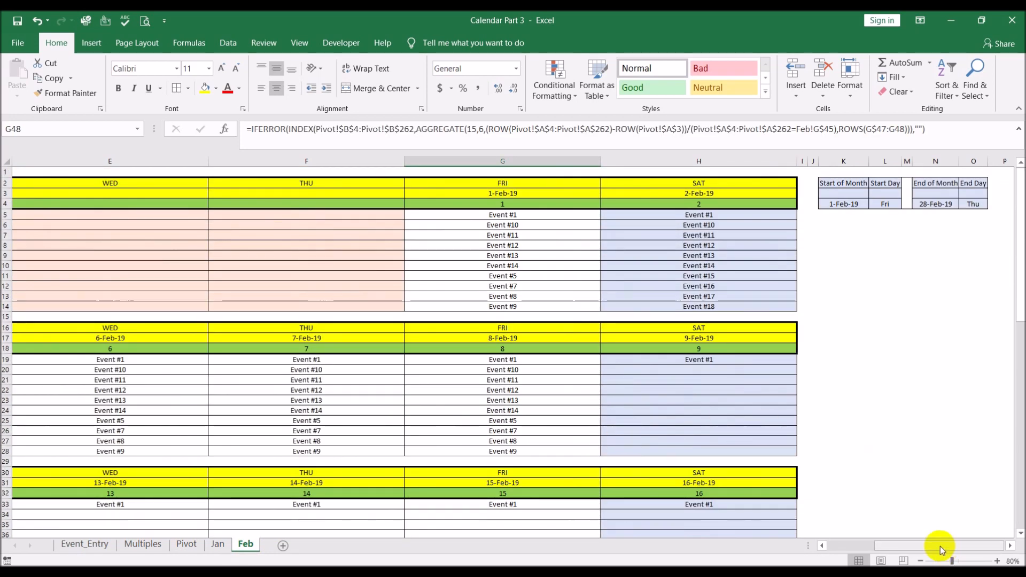
{"action": "left_click_drag", "start_coordinate": [942, 551], "coordinate": [714, 536]}
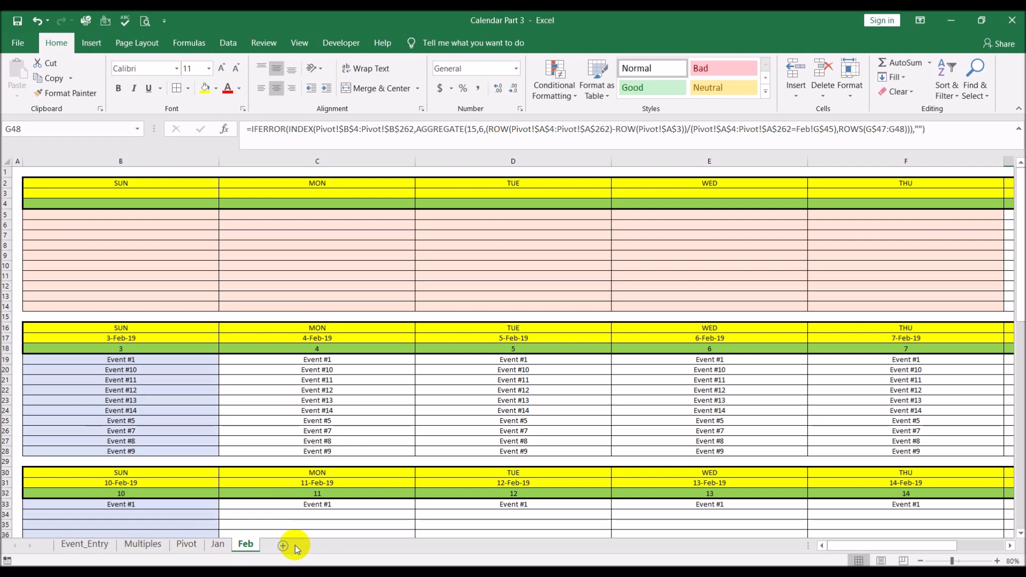
{"action": "right_click", "coordinate": [252, 545]}
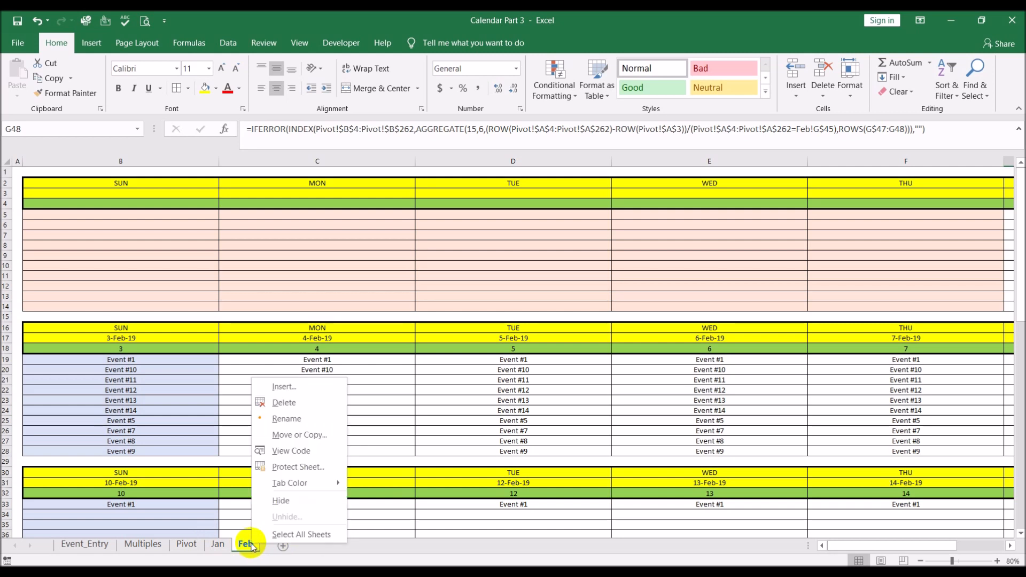
{"action": "left_click", "coordinate": [307, 434]}
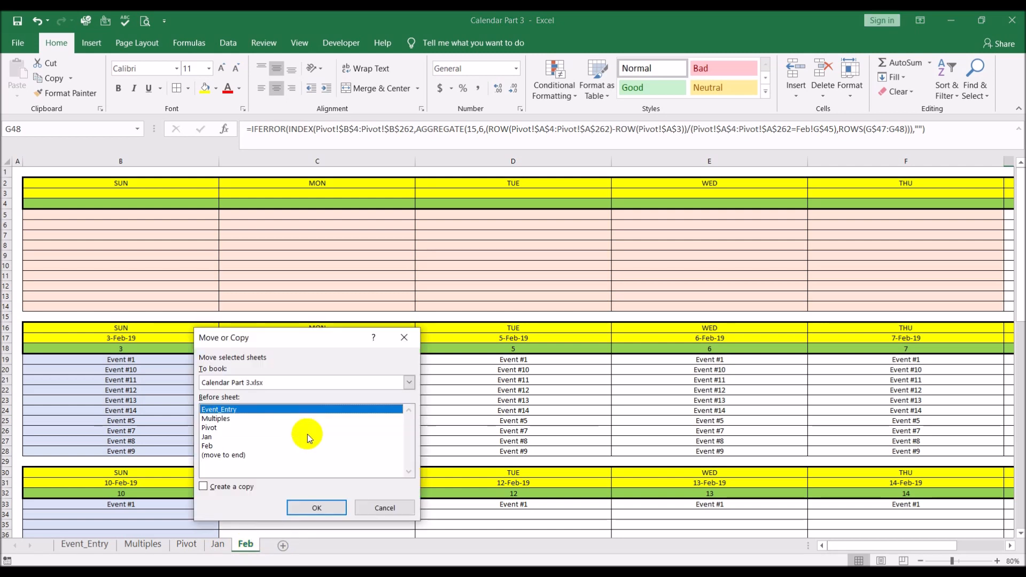
{"action": "left_click", "coordinate": [225, 455]}
{"action": "left_click", "coordinate": [315, 509]}
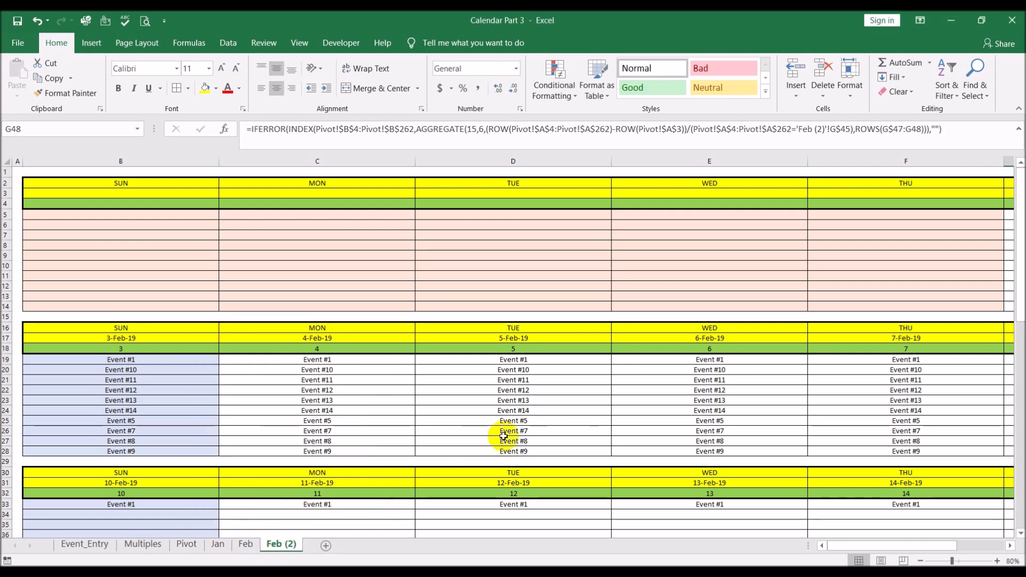
{"action": "double_click", "coordinate": [282, 545]}
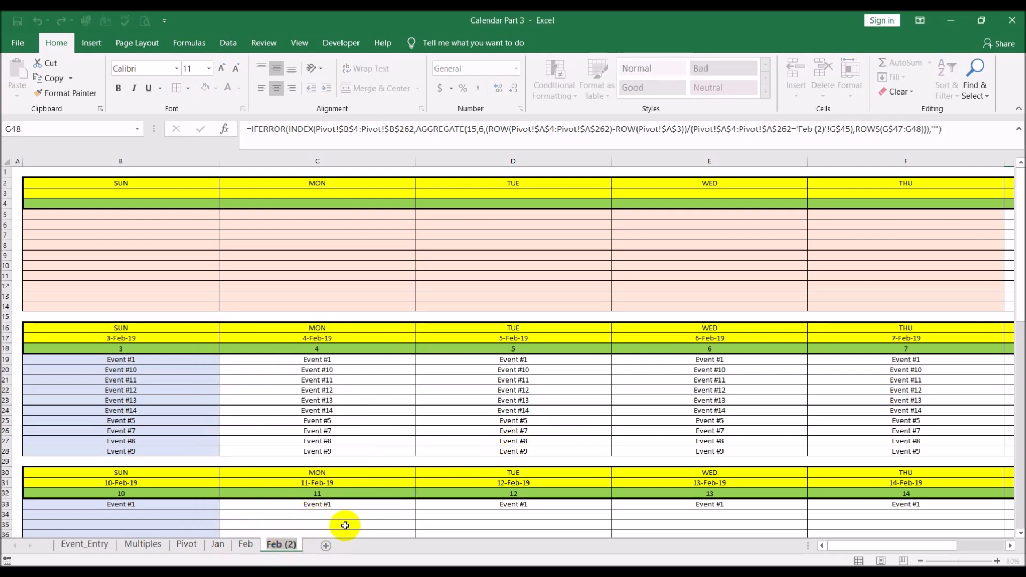
{"action": "type", "text": "Mar"}
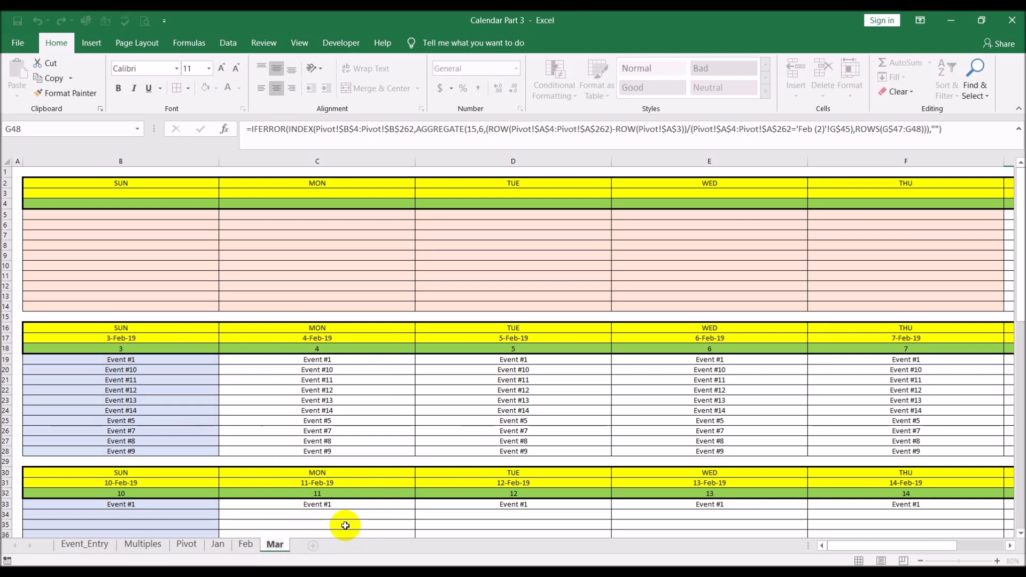
{"action": "key", "text": "Return"}
- Set the Start of Month date in K4 of the Mar sheet to 3/1
{"action": "left_click_drag", "start_coordinate": [880, 546], "coordinate": [928, 546]}
{"action": "left_click", "coordinate": [836, 205]}
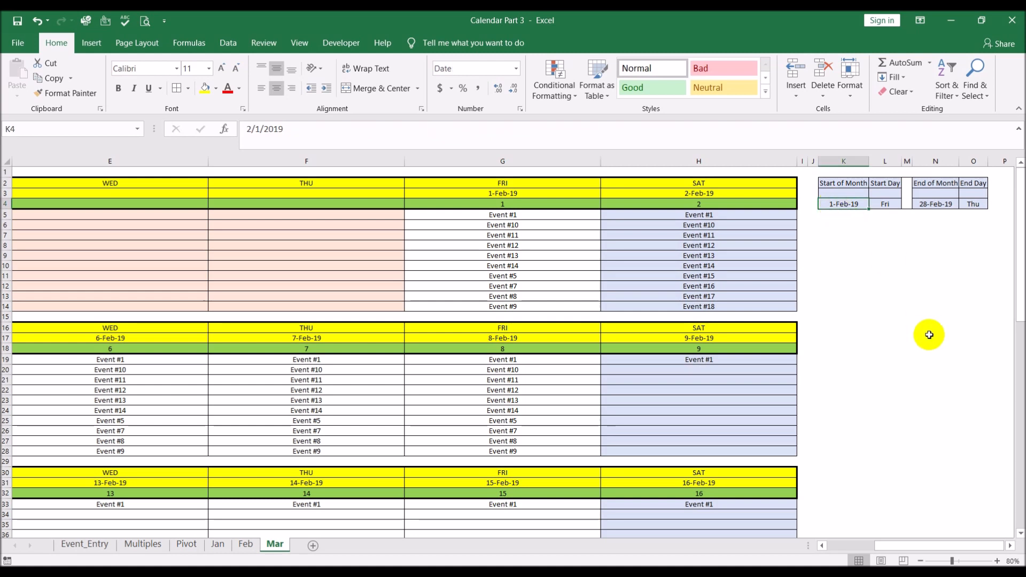
{"action": "type", "text": "3/1"}
{"action": "key", "text": "Return"}
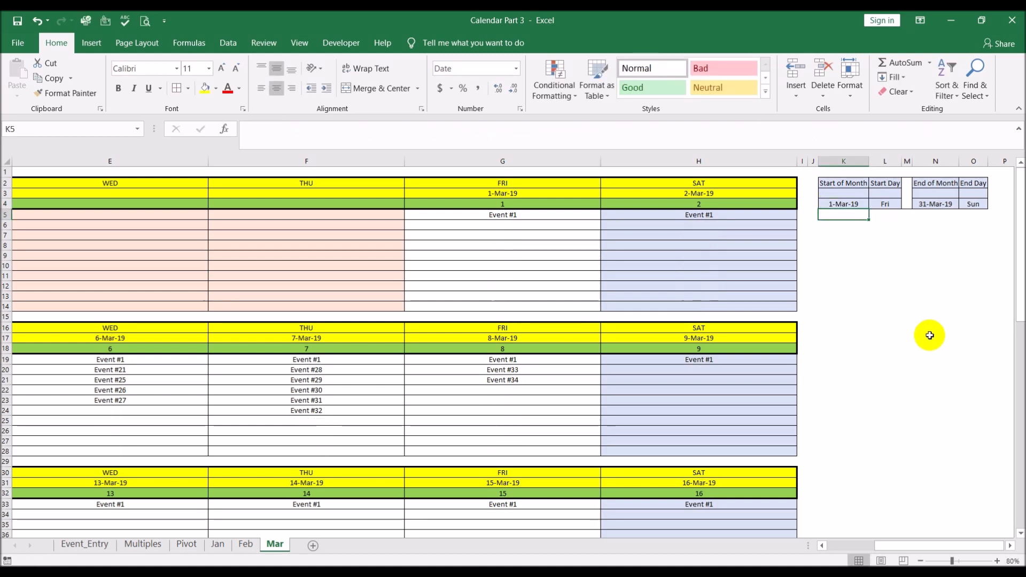
- Check the early-March events in the Mar calendar against their start and end dates on the Event_Entry sheet
{"action": "left_click_drag", "start_coordinate": [940, 546], "coordinate": [717, 534]}
{"action": "left_click", "coordinate": [515, 400]}
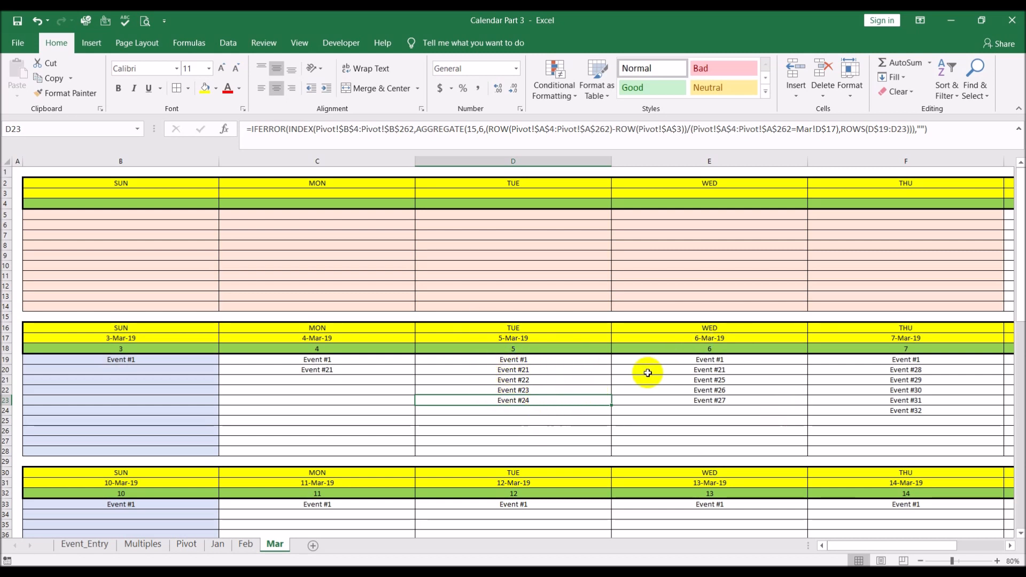
{"action": "left_click", "coordinate": [89, 544]}
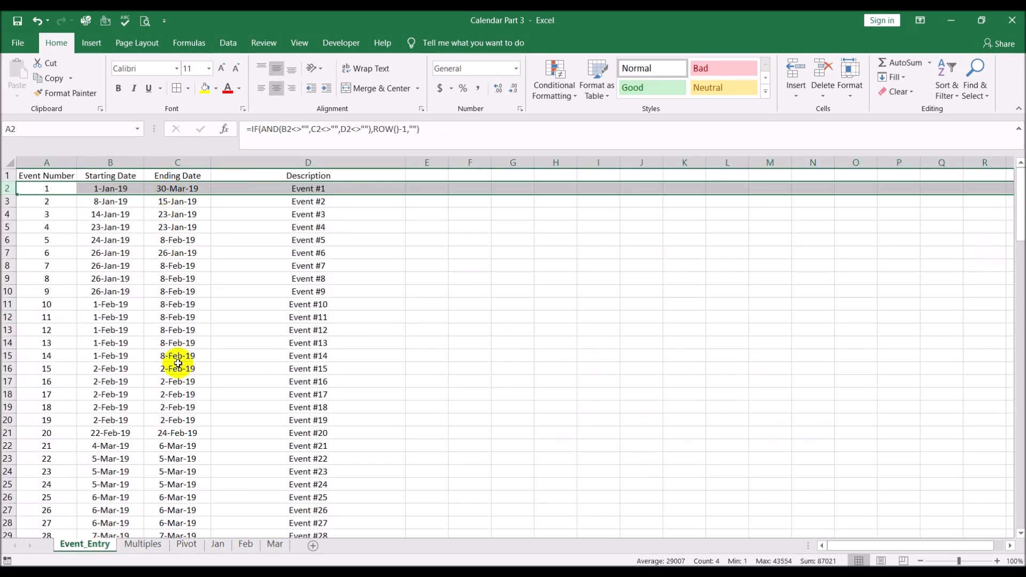
{"action": "left_click", "coordinate": [275, 544]}
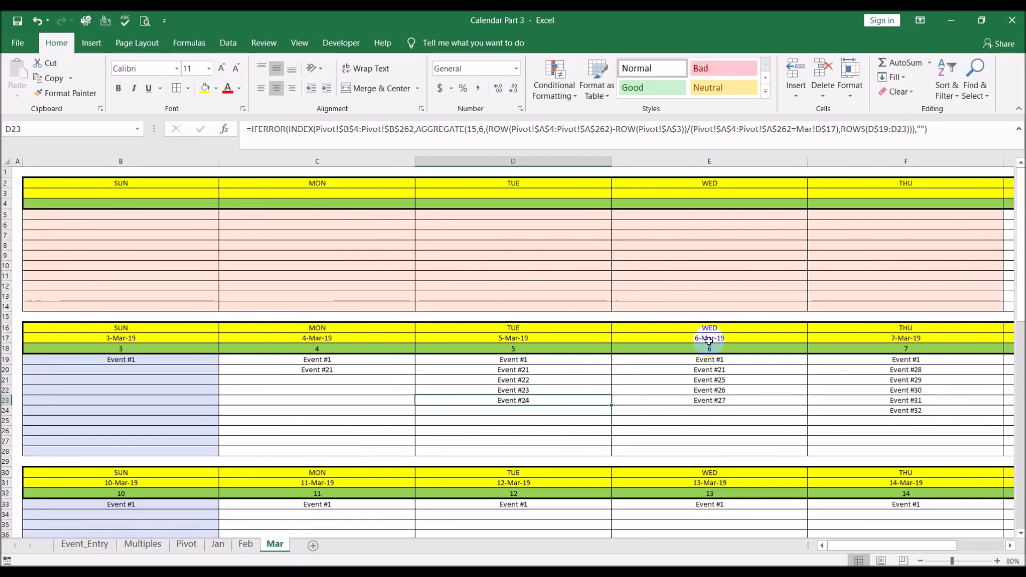